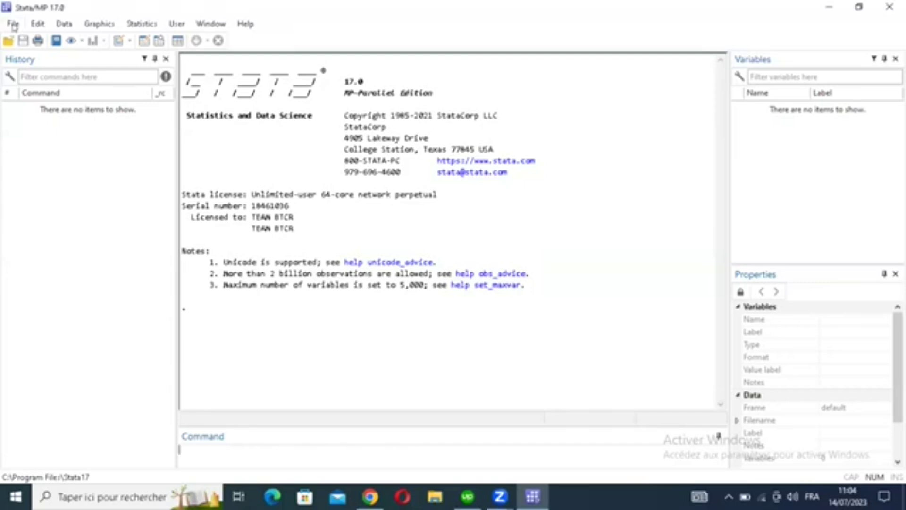
{"action": "left_click", "coordinate": [13, 24]}
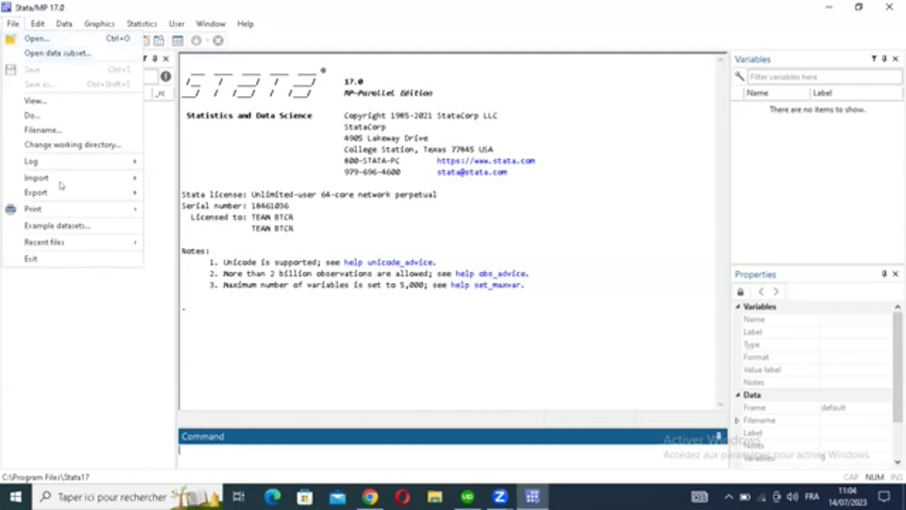
{"action": "mouse_move", "coordinate": [65, 192]}
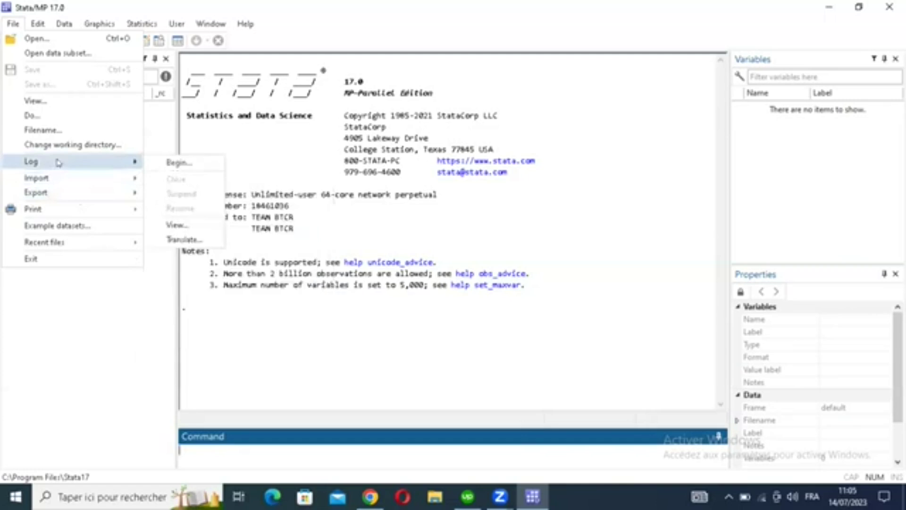
{"action": "mouse_move", "coordinate": [58, 177]}
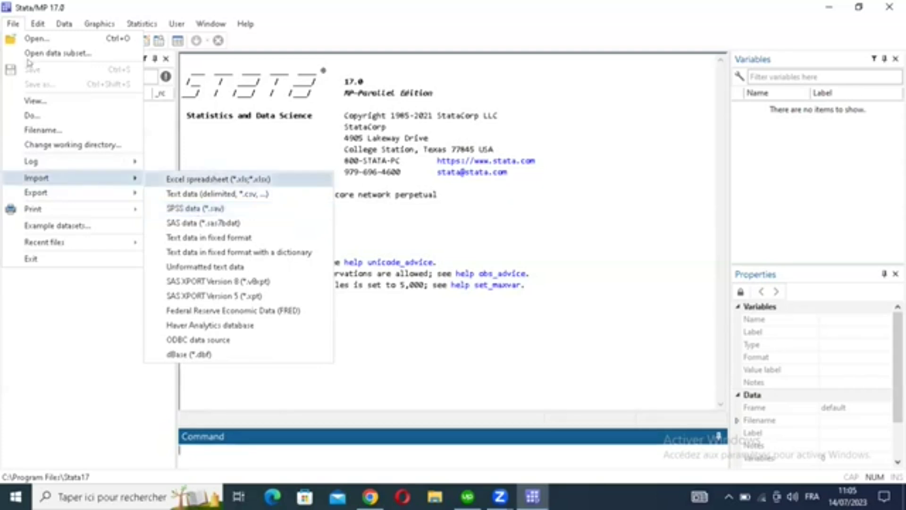
{"action": "left_click", "coordinate": [64, 23]}
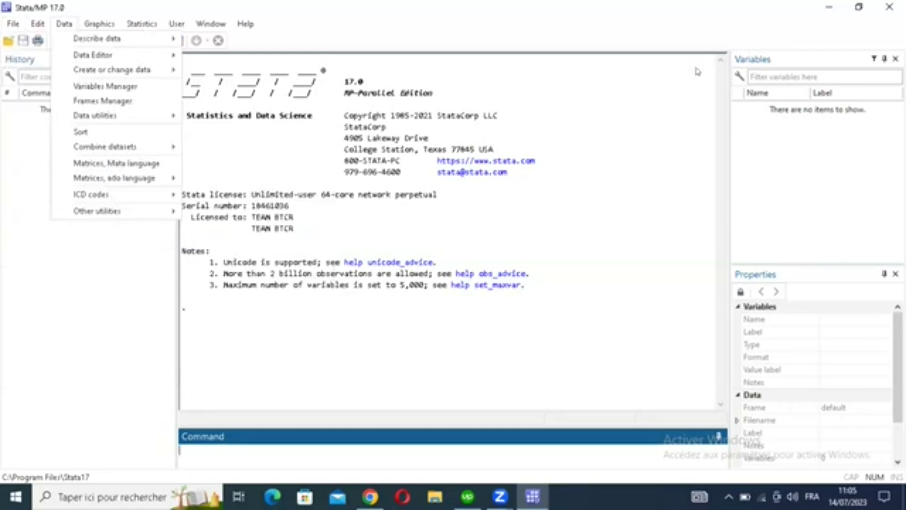
{"action": "key", "text": "Left"}
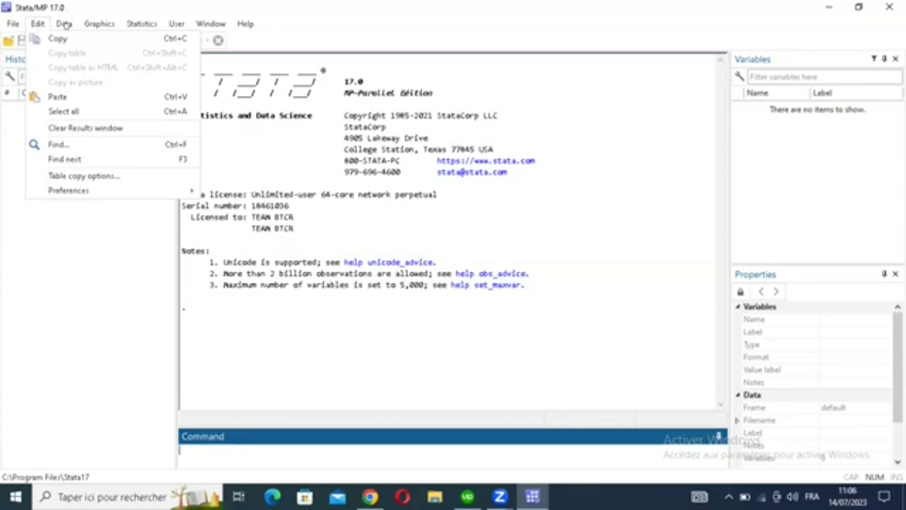
{"action": "mouse_move", "coordinate": [66, 25]}
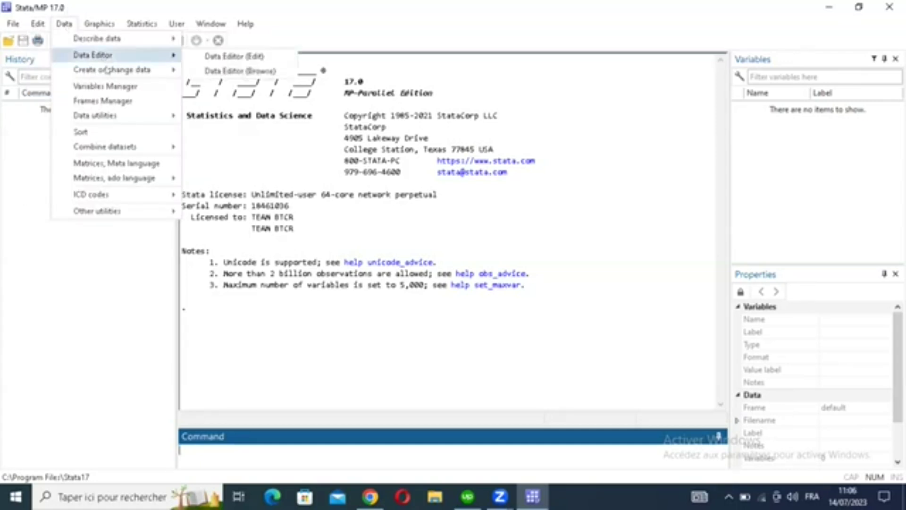
{"action": "mouse_move", "coordinate": [118, 216]}
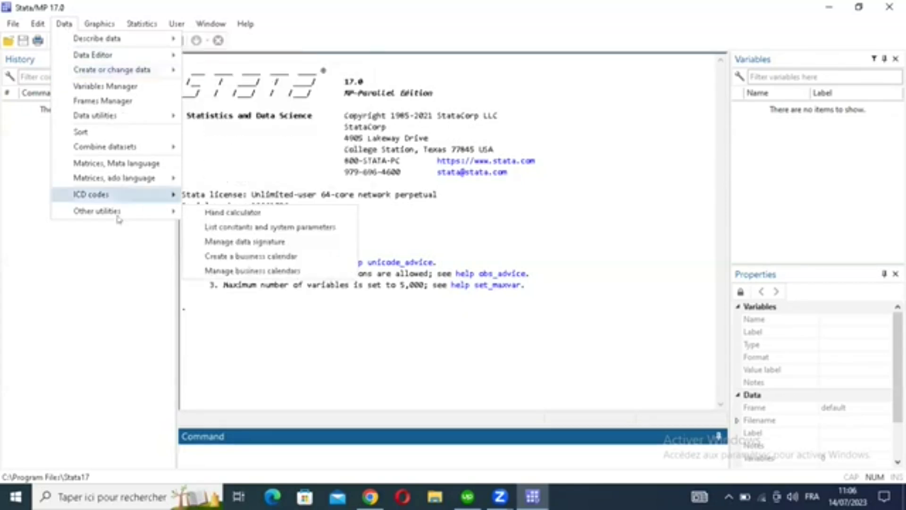
{"action": "left_click", "coordinate": [66, 25]}
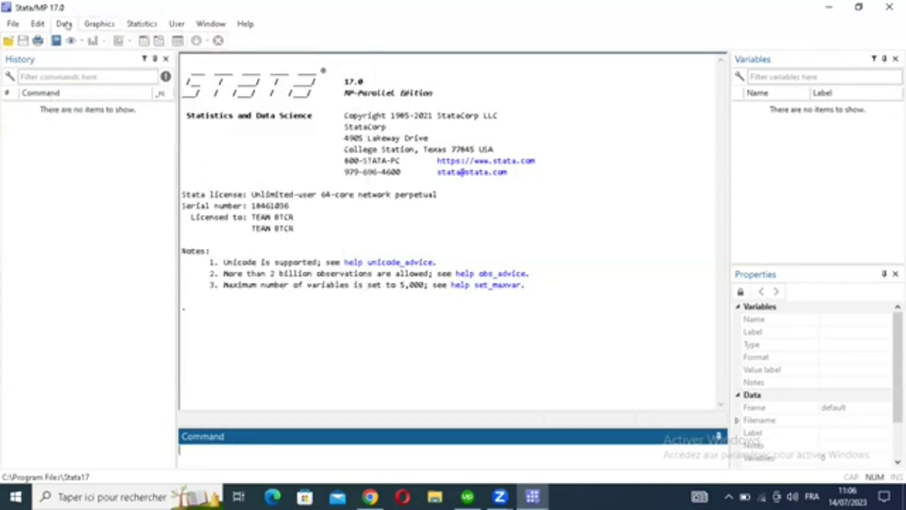
{"action": "left_click", "coordinate": [98, 22]}
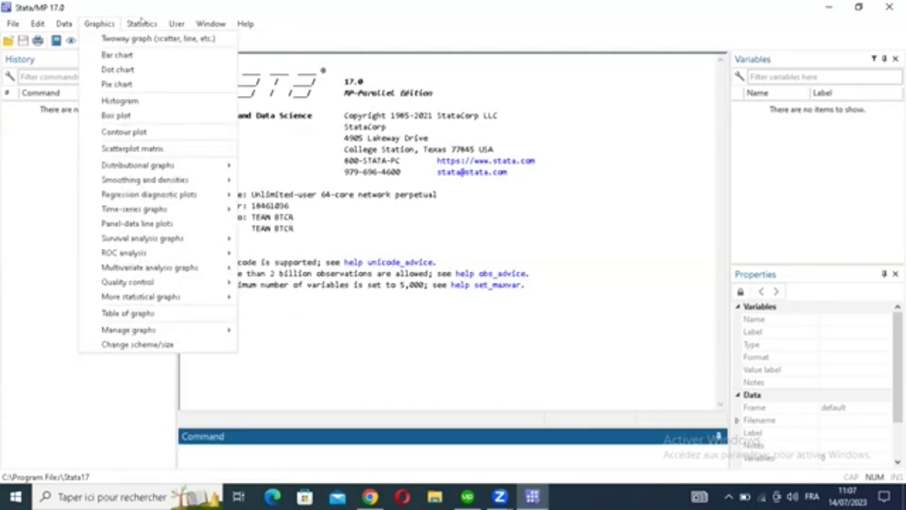
{"action": "mouse_move", "coordinate": [141, 24]}
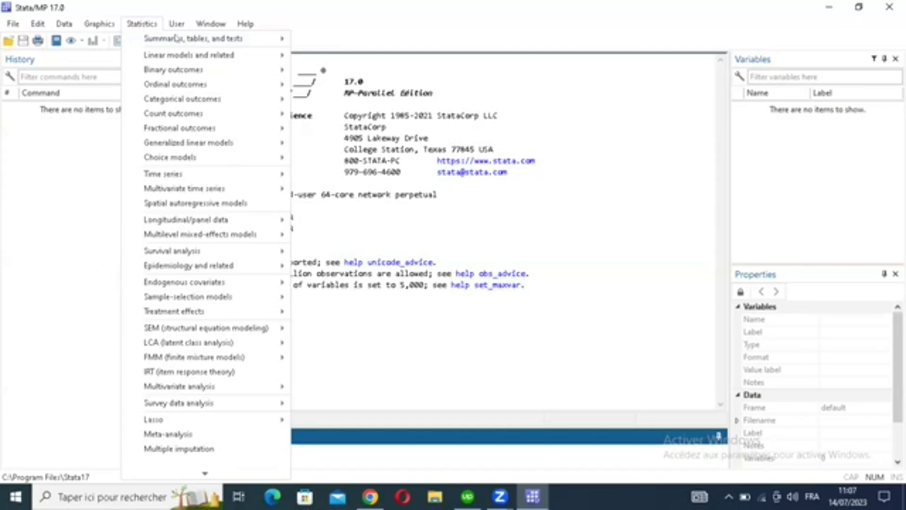
{"action": "mouse_move", "coordinate": [176, 39]}
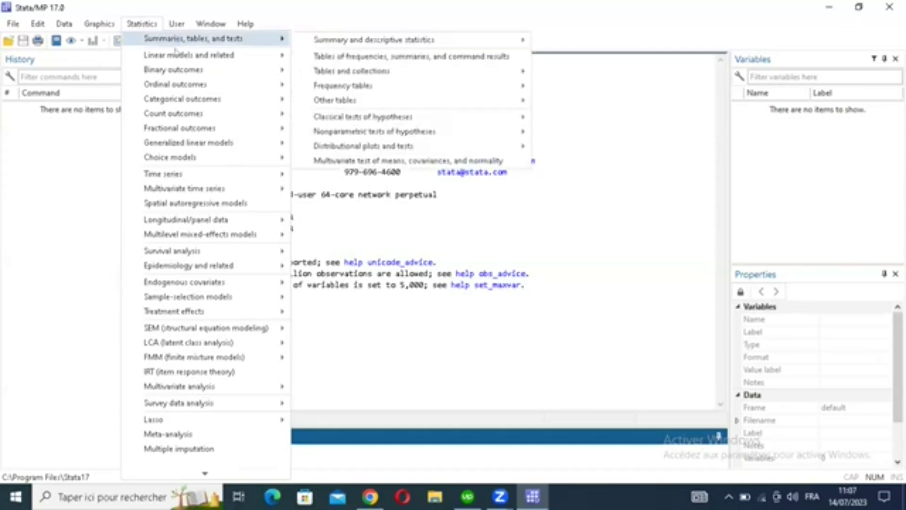
{"action": "mouse_move", "coordinate": [176, 54]}
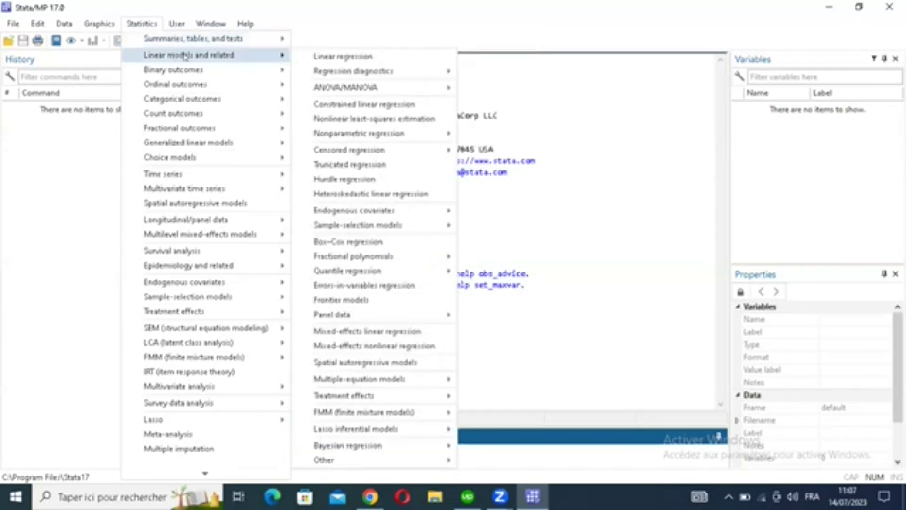
{"action": "mouse_move", "coordinate": [188, 71]}
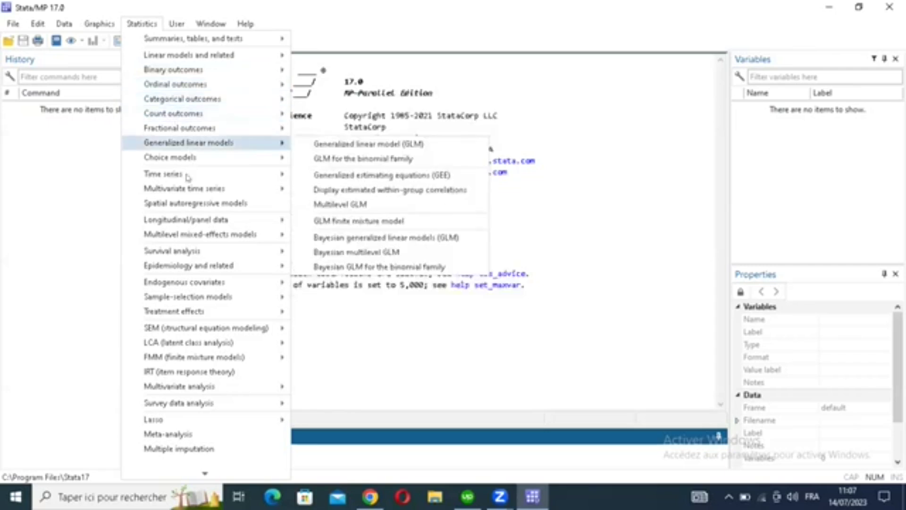
{"action": "mouse_move", "coordinate": [188, 176]}
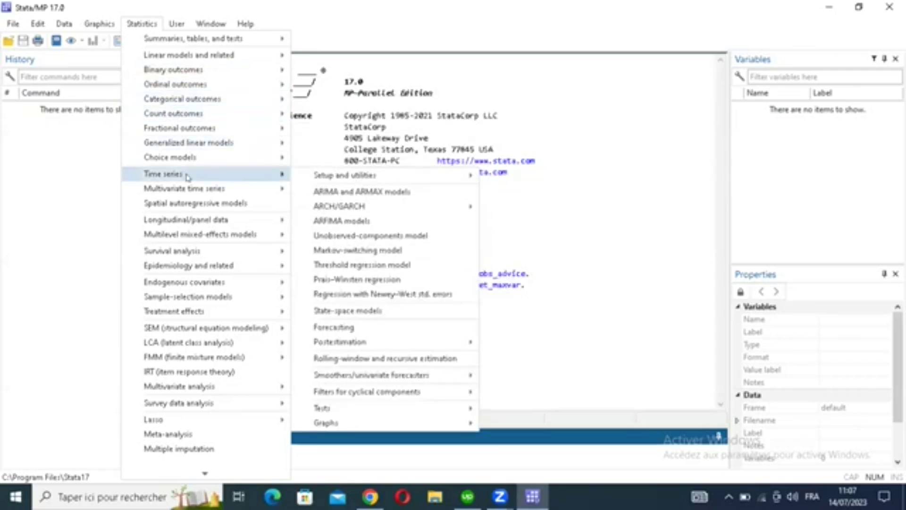
{"action": "mouse_move", "coordinate": [187, 268]}
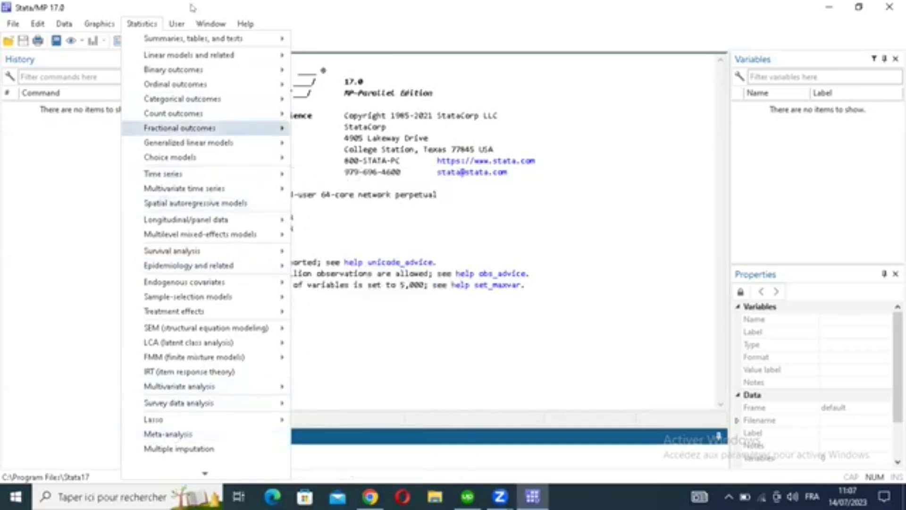
{"action": "left_click", "coordinate": [283, 27]}
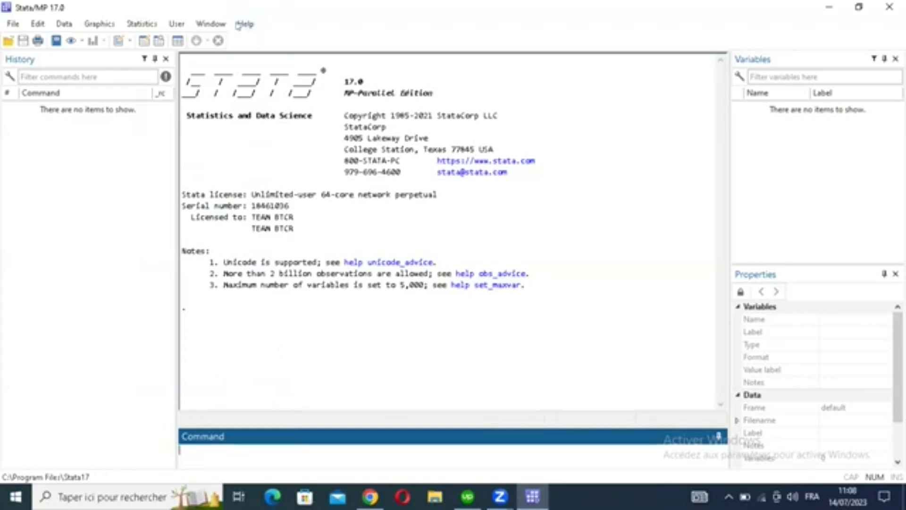
{"action": "left_click", "coordinate": [245, 24]}
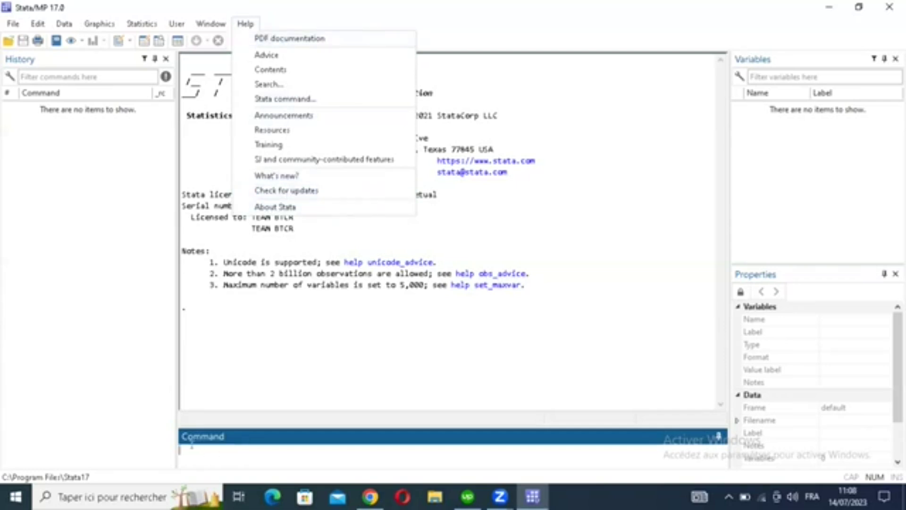
{"action": "key", "text": "Escape"}
{"action": "key", "text": "Escape"}
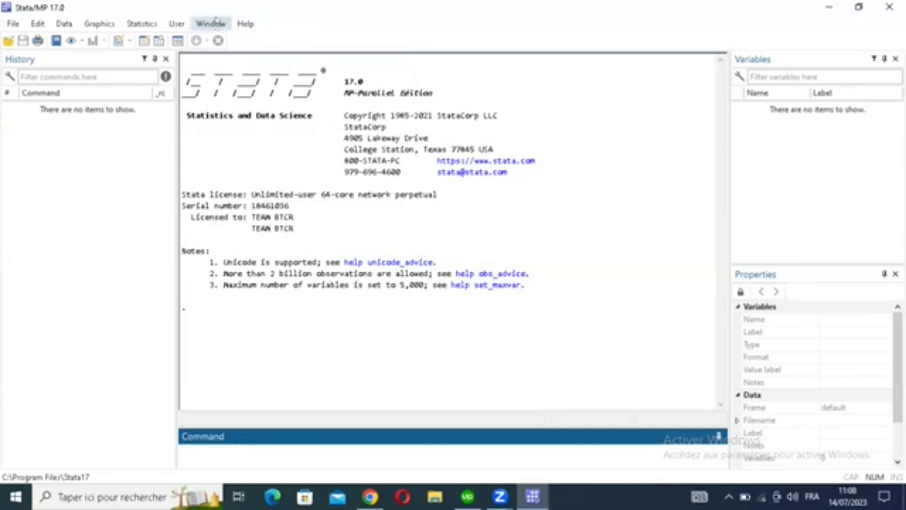
{"action": "left_click", "coordinate": [203, 24]}
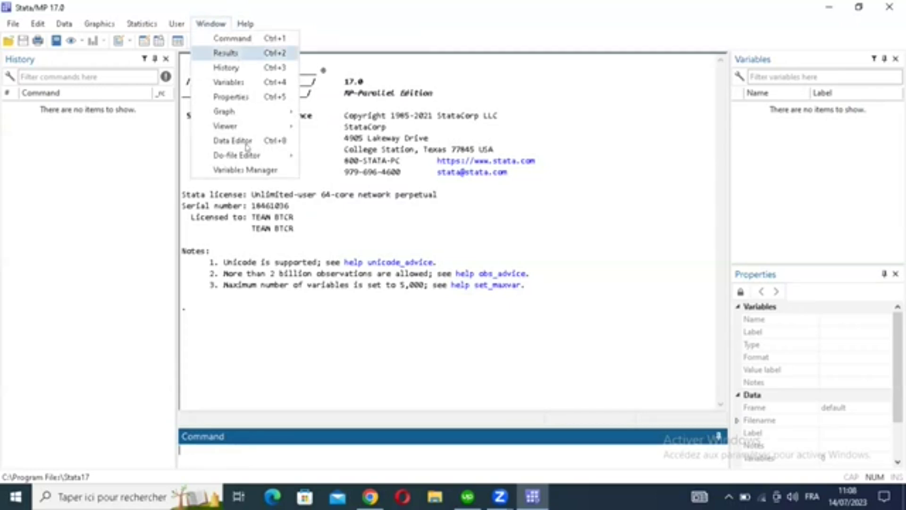
{"action": "mouse_move", "coordinate": [239, 156]}
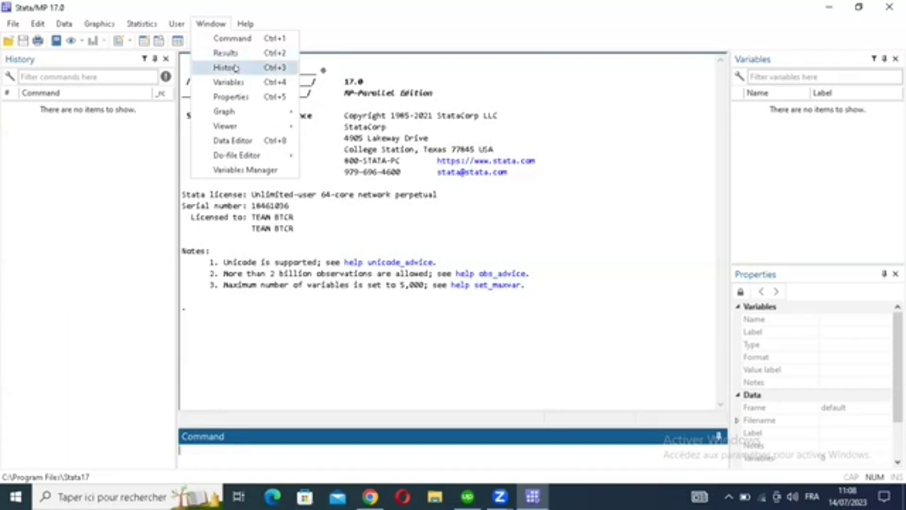
{"action": "left_click", "coordinate": [131, 159]}
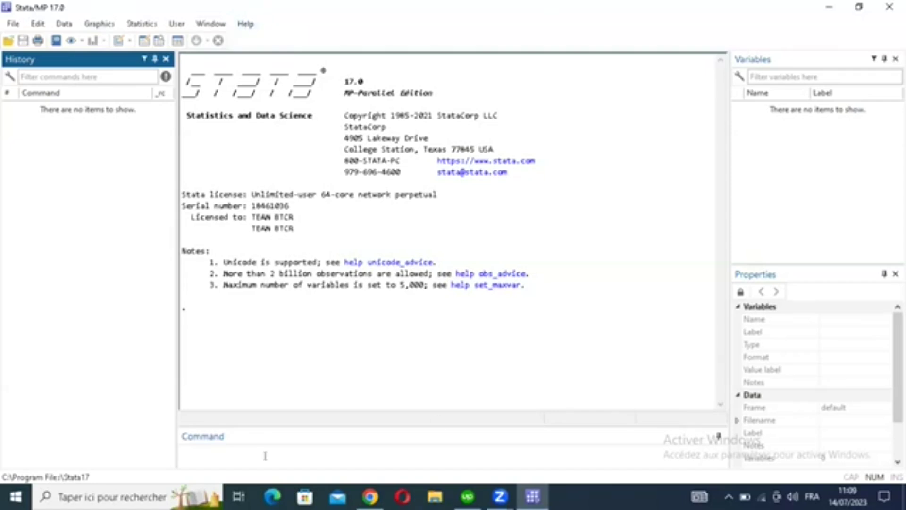
{"action": "left_click", "coordinate": [186, 452]}
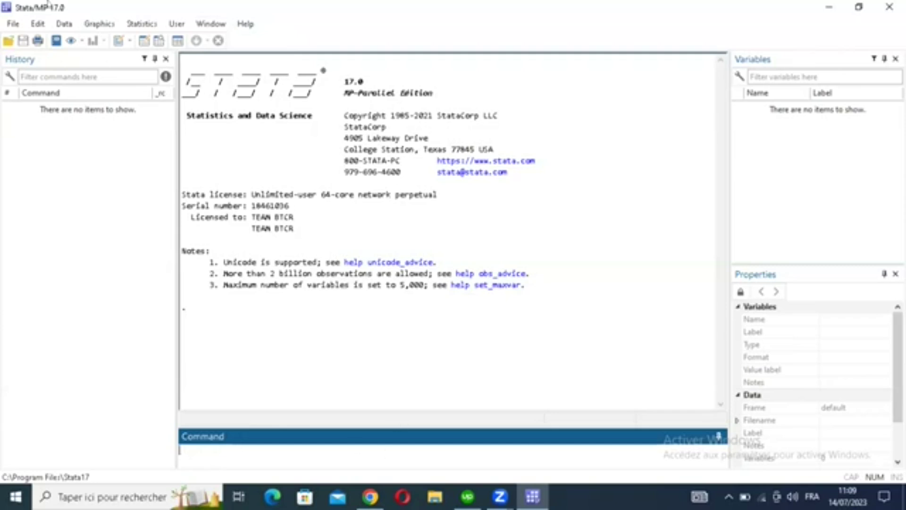
{"action": "left_click", "coordinate": [143, 24]}
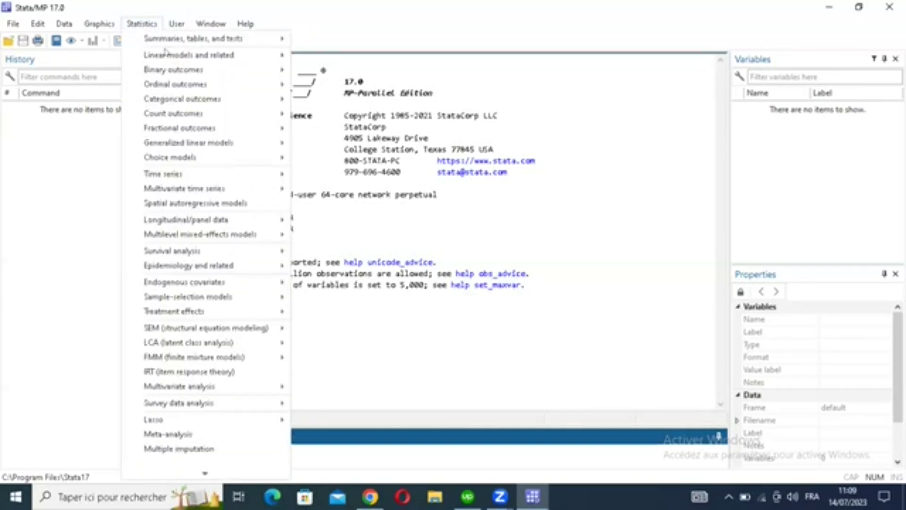
{"action": "mouse_move", "coordinate": [238, 60]}
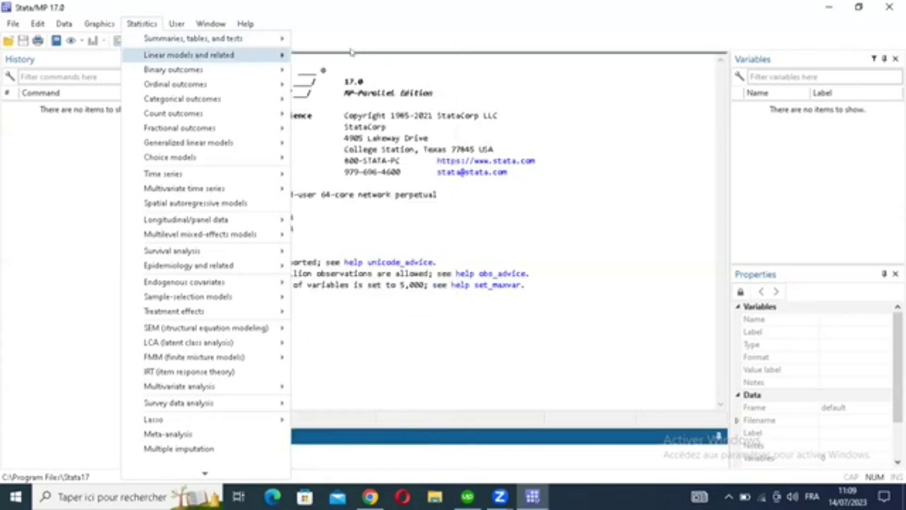
{"action": "mouse_move", "coordinate": [195, 56]}
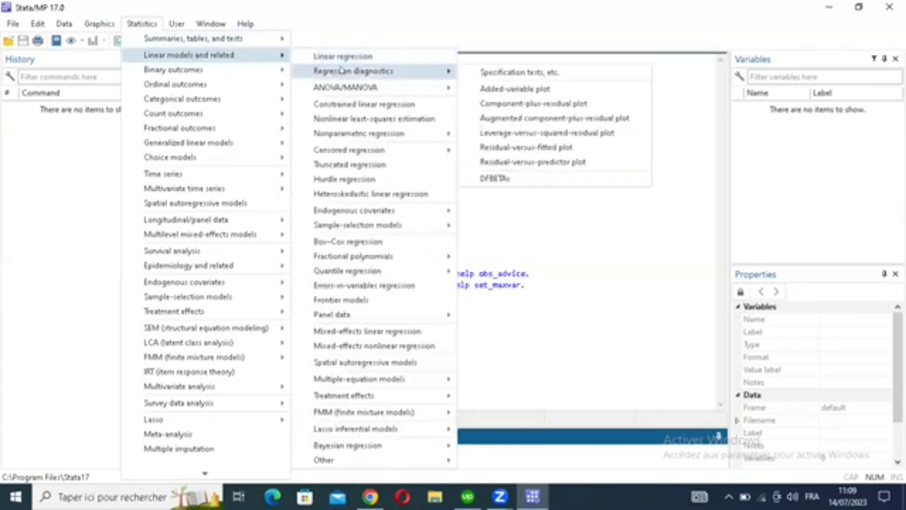
{"action": "mouse_move", "coordinate": [373, 90]}
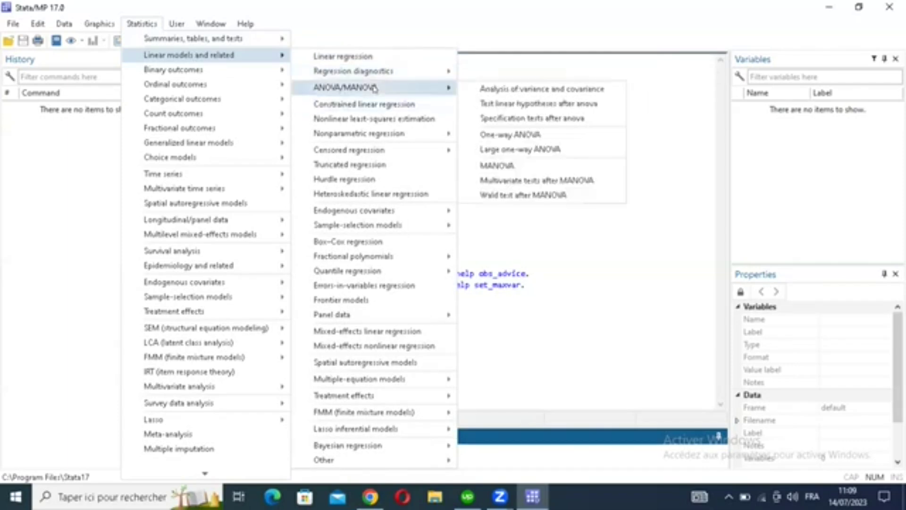
{"action": "mouse_move", "coordinate": [407, 75]}
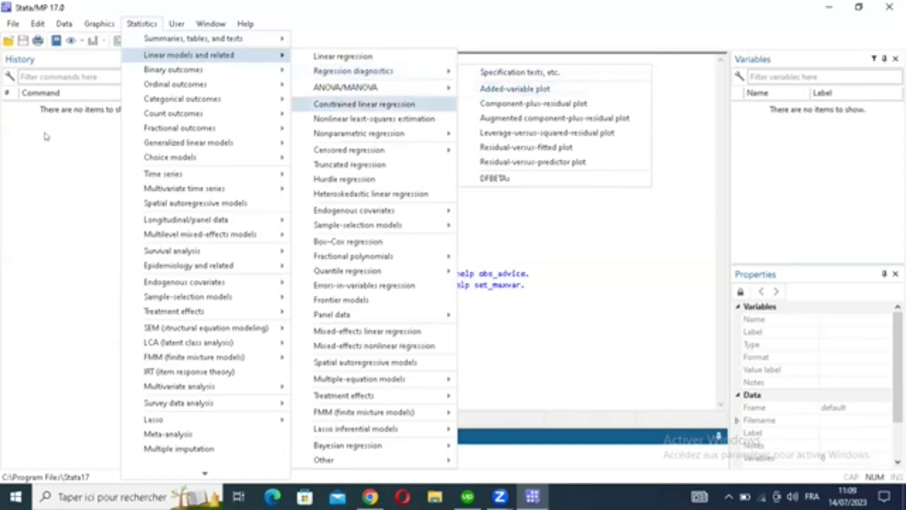
{"action": "left_click", "coordinate": [94, 130]}
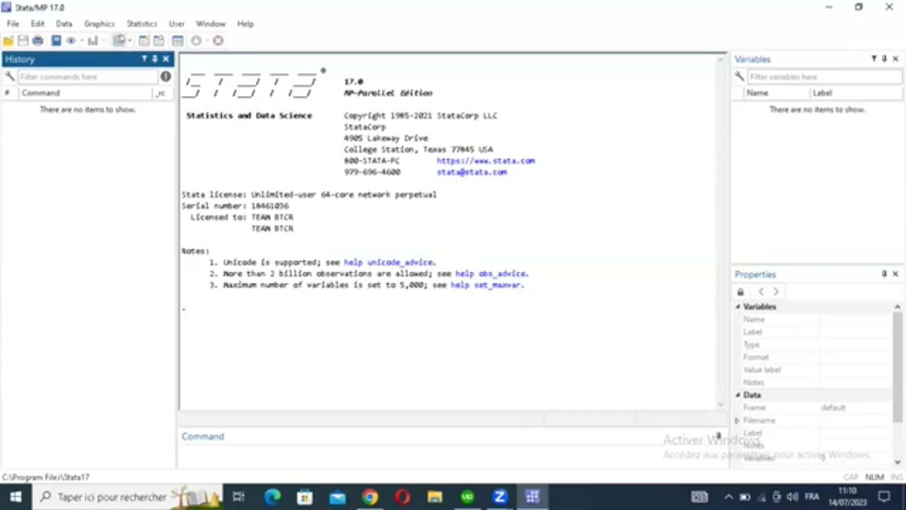
{"action": "left_click", "coordinate": [118, 41]}
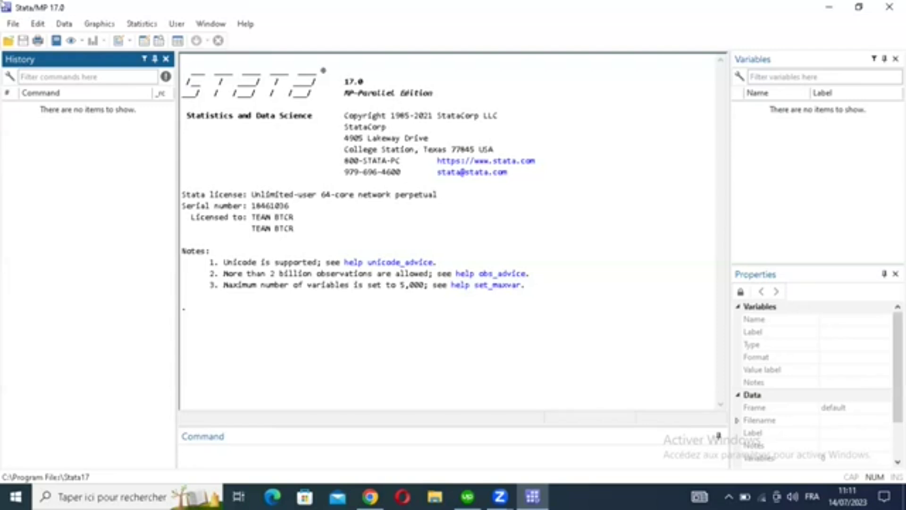
Step: Start an Excel spreadsheet import and load the file données d'estimation.xlsx from the Consultation Excellence folder
{"action": "left_click", "coordinate": [13, 22]}
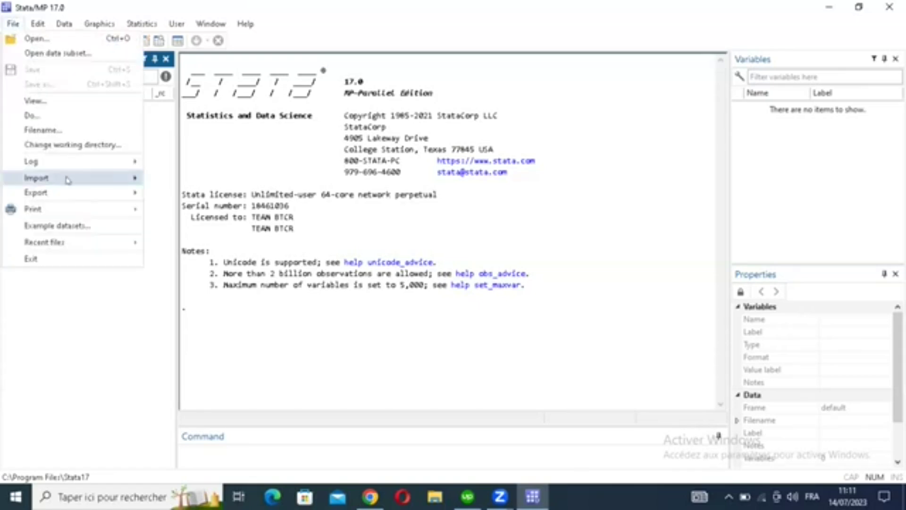
{"action": "mouse_move", "coordinate": [67, 178]}
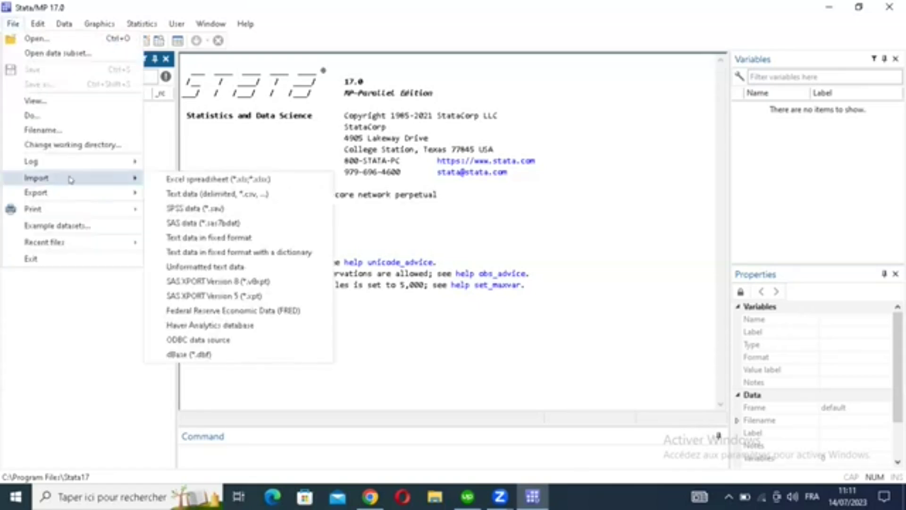
{"action": "left_click", "coordinate": [13, 24]}
{"action": "left_click", "coordinate": [13, 24]}
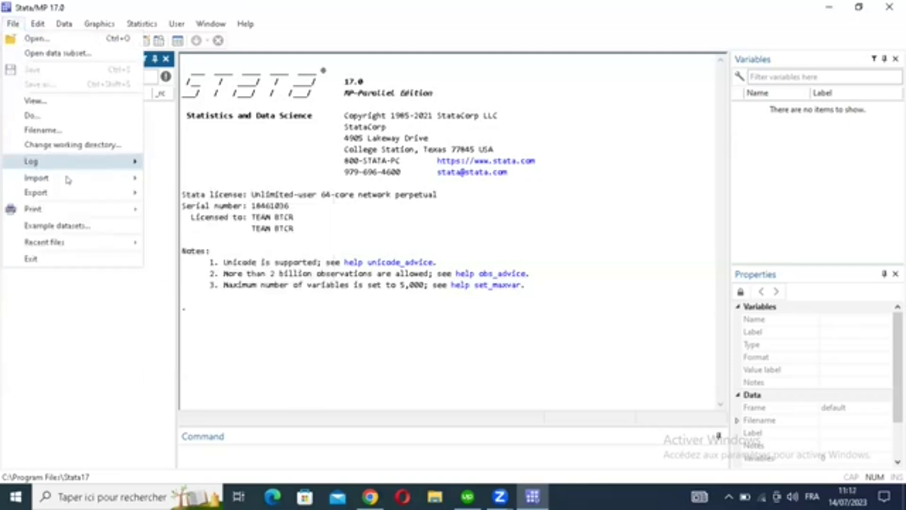
{"action": "mouse_move", "coordinate": [78, 179]}
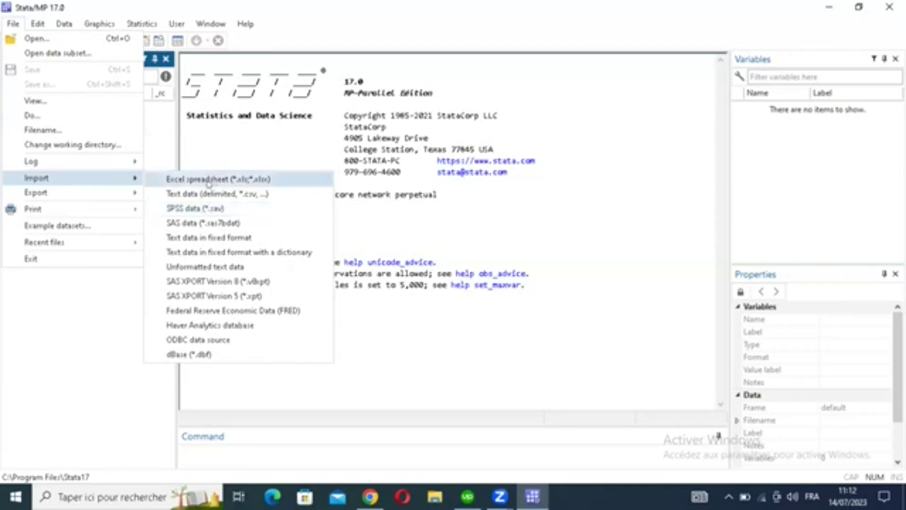
{"action": "left_click", "coordinate": [249, 179]}
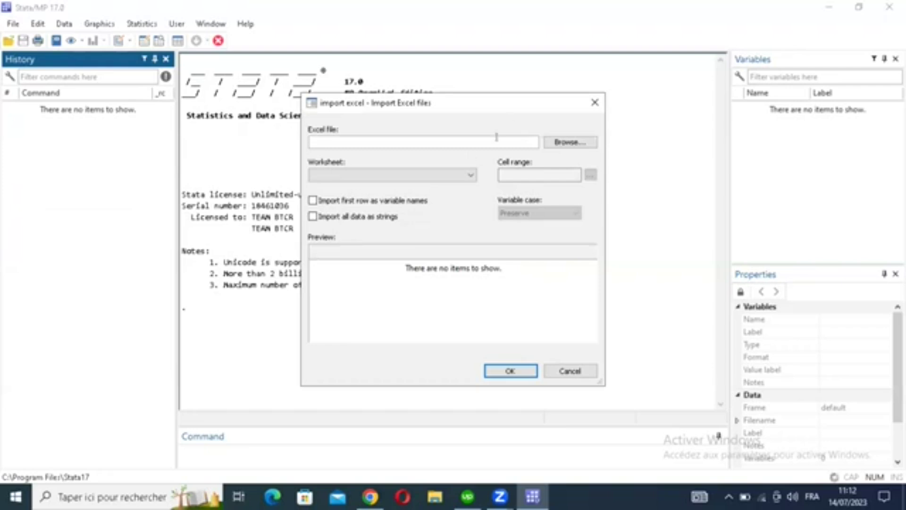
{"action": "left_click", "coordinate": [565, 143]}
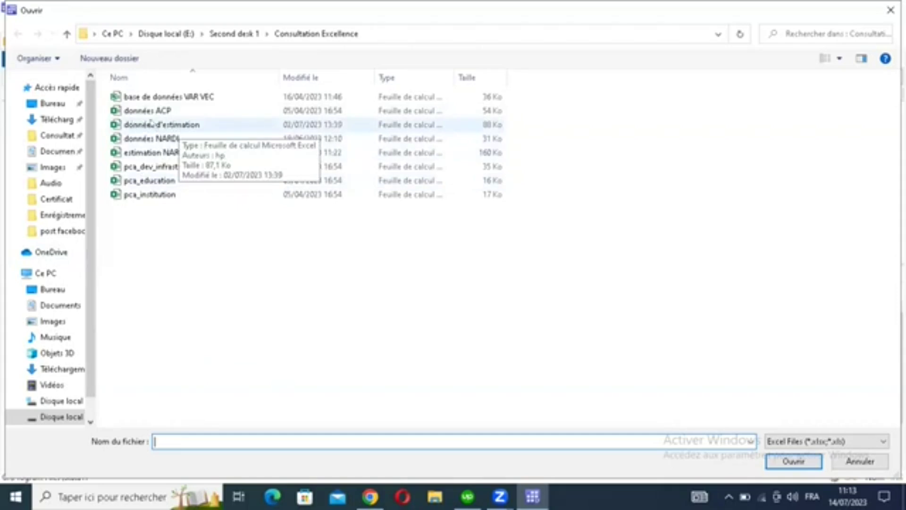
{"action": "left_click", "coordinate": [172, 125]}
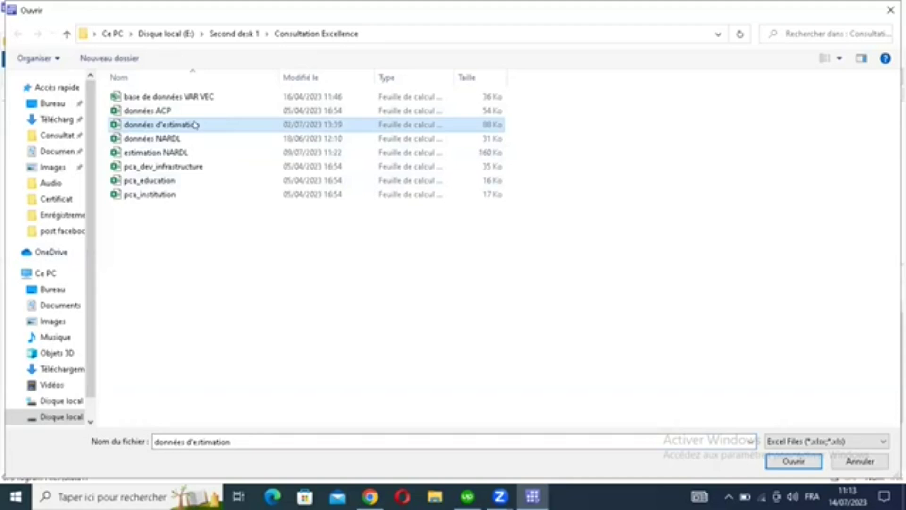
{"action": "double_click", "coordinate": [195, 124]}
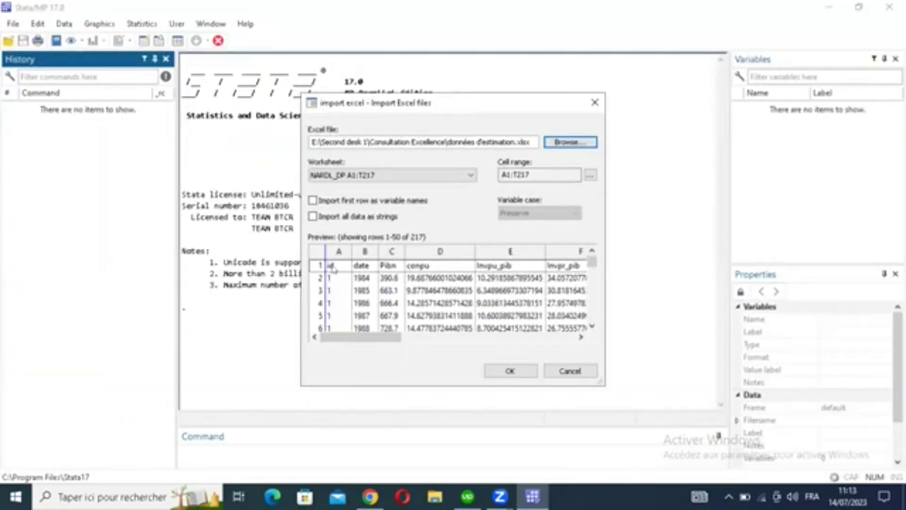
Step: Check the preview of the Excel data and set the first row to be imported as variable names
{"action": "left_click", "coordinate": [392, 263]}
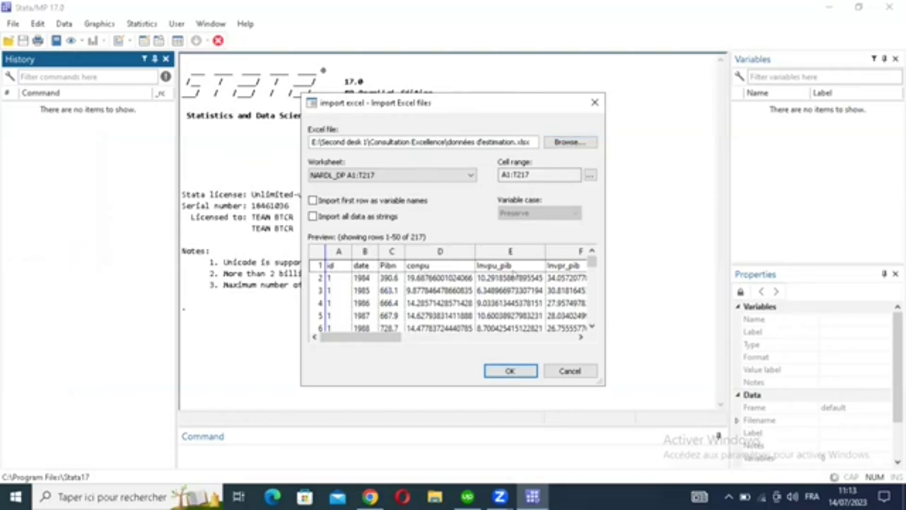
{"action": "left_click_drag", "start_coordinate": [350, 336], "coordinate": [518, 337]}
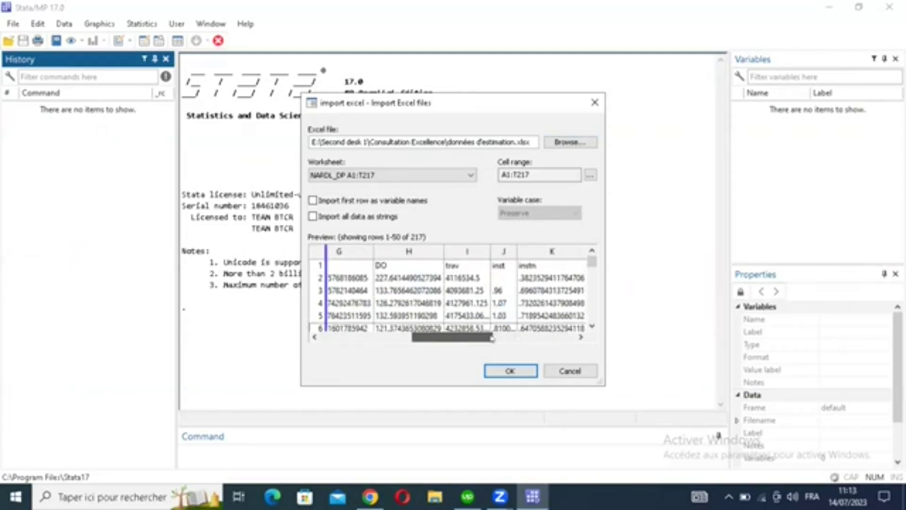
{"action": "left_click", "coordinate": [374, 336]}
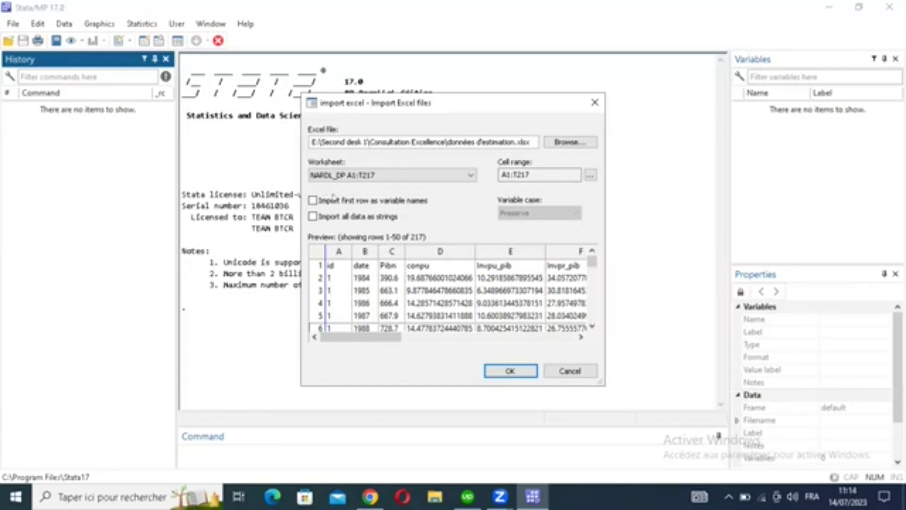
{"action": "left_click", "coordinate": [313, 200]}
{"action": "left_click", "coordinate": [313, 201]}
{"action": "left_click", "coordinate": [321, 202]}
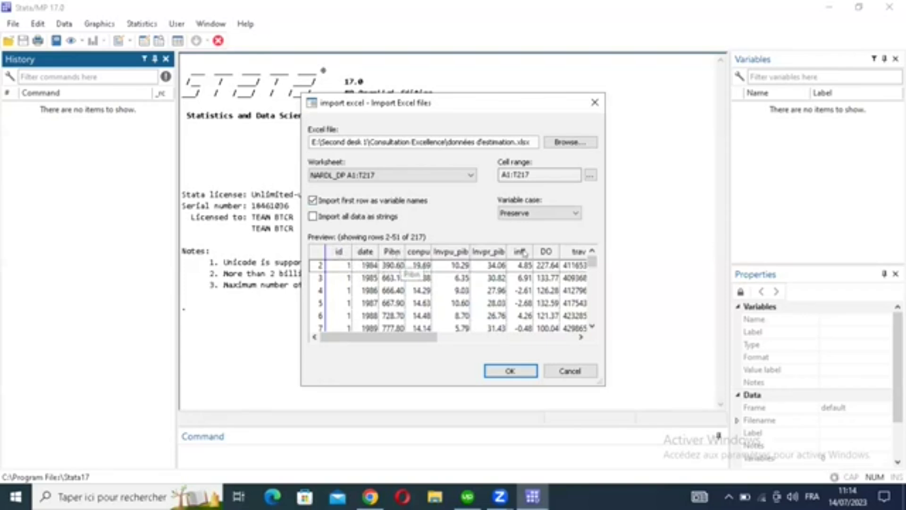
{"action": "left_click", "coordinate": [313, 201]}
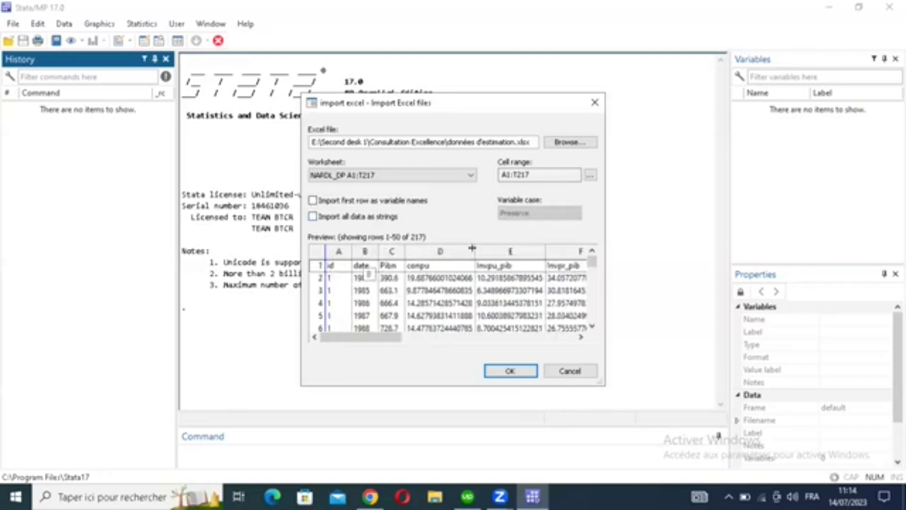
{"action": "left_click", "coordinate": [313, 201]}
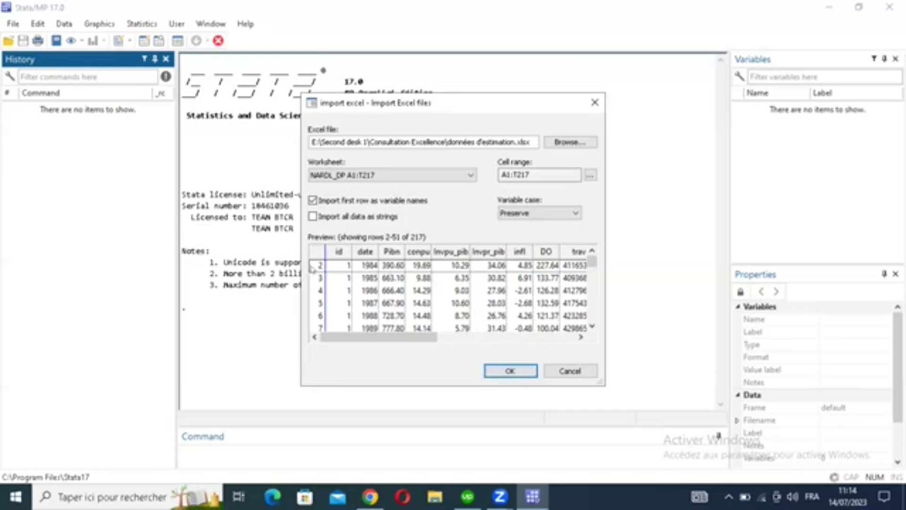
Step: Choose the NARDL_DP A1:T217 worksheet, run the import and look through the list of imported variables
{"action": "left_click", "coordinate": [470, 175]}
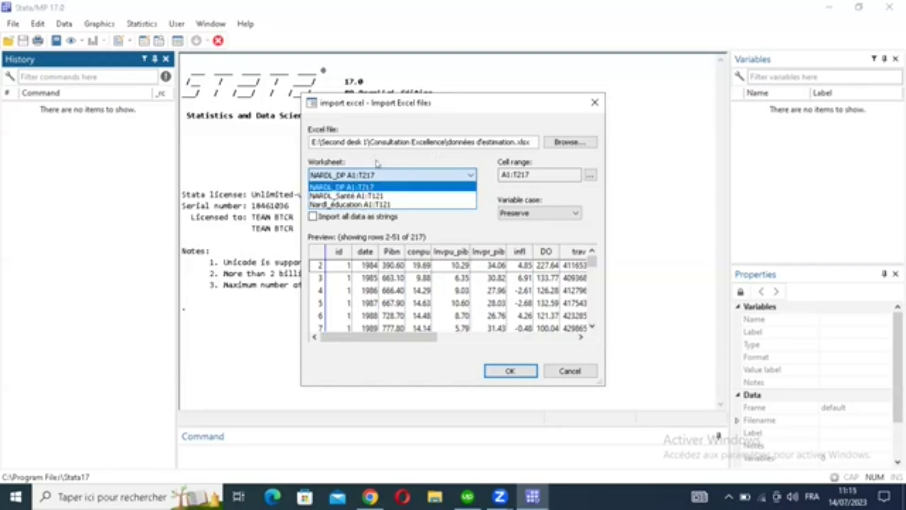
{"action": "left_click", "coordinate": [378, 186]}
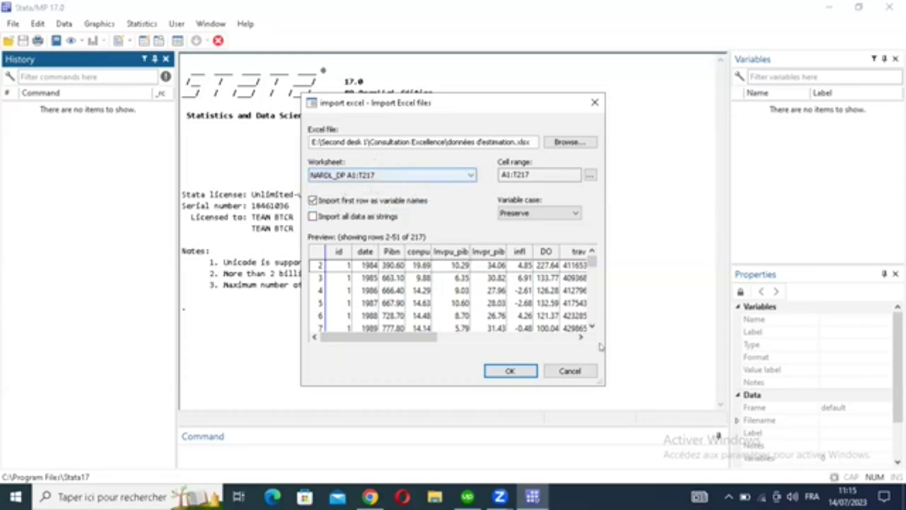
{"action": "left_click", "coordinate": [497, 369]}
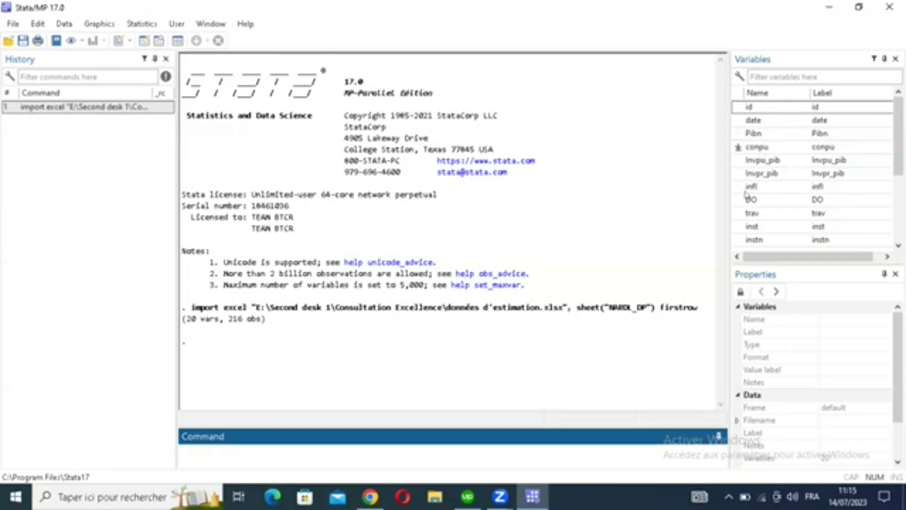
{"action": "scroll", "coordinate": [812, 172], "scroll_direction": "down", "scroll_amount": 3}
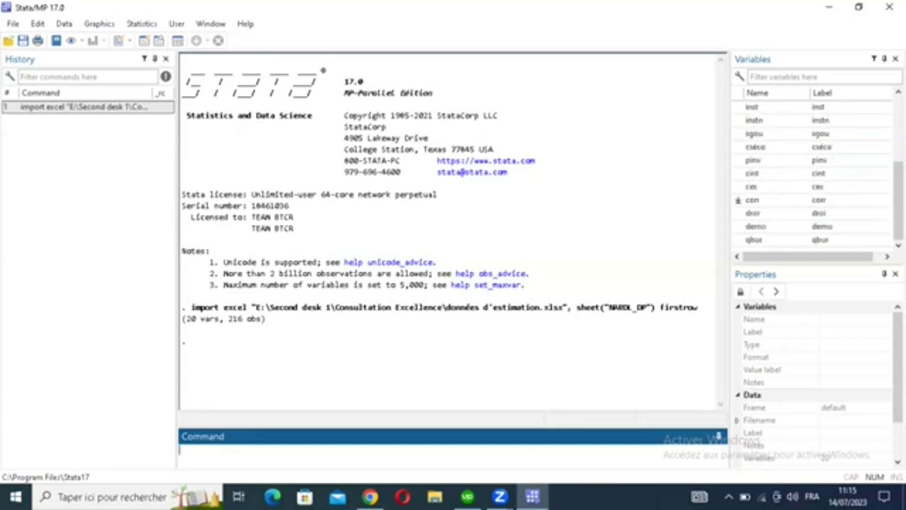
{"action": "scroll", "coordinate": [722, 158], "scroll_direction": "up", "scroll_amount": 3}
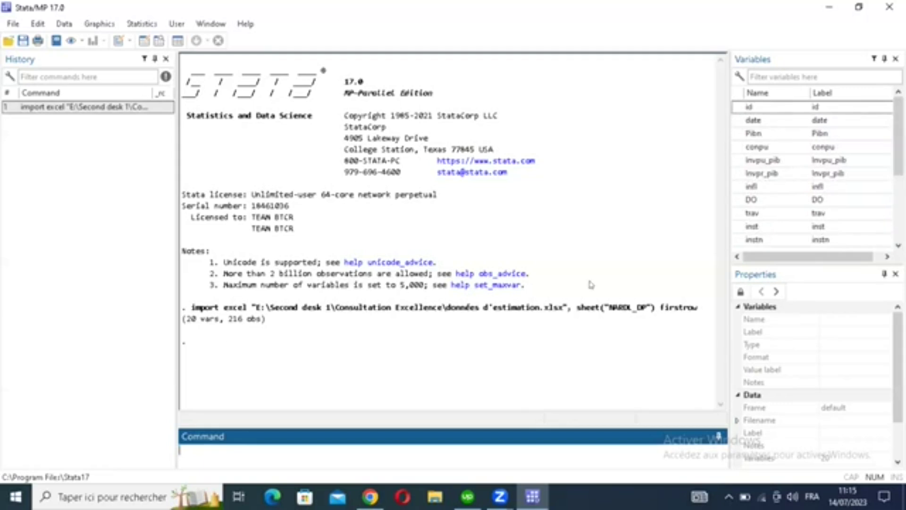
Step: Recall the import excel command from the history and examine its file path, sheet and firstrow parts
{"action": "left_click", "coordinate": [47, 109]}
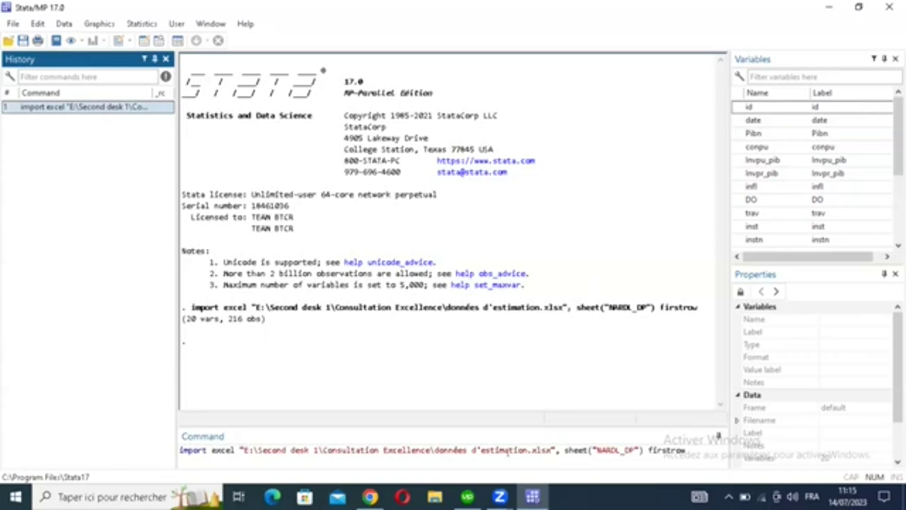
{"action": "left_click", "coordinate": [550, 450]}
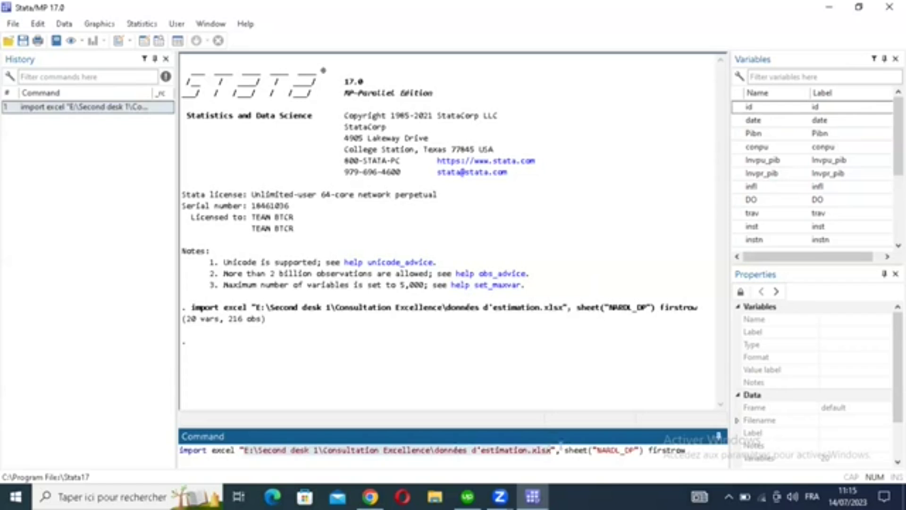
{"action": "left_click", "coordinate": [560, 449]}
{"action": "left_click_drag", "start_coordinate": [564, 450], "coordinate": [643, 451]}
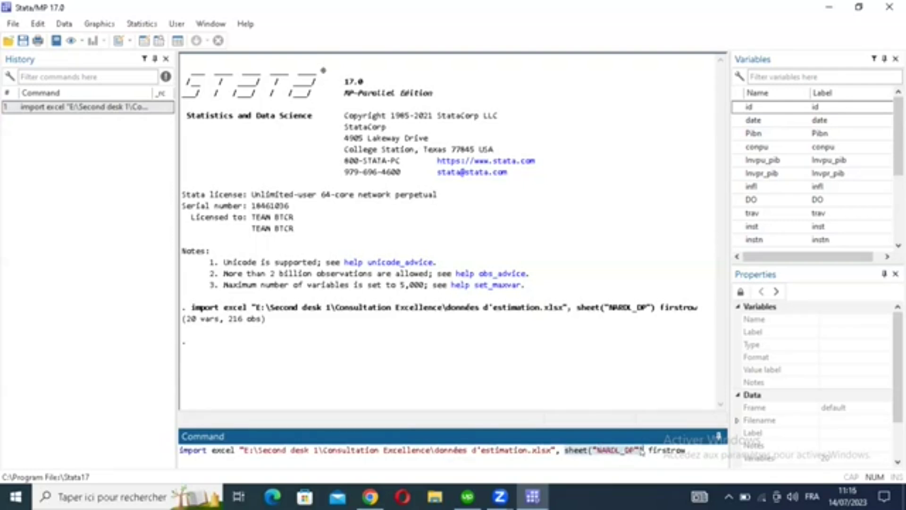
{"action": "left_click_drag", "start_coordinate": [648, 450], "coordinate": [690, 450]}
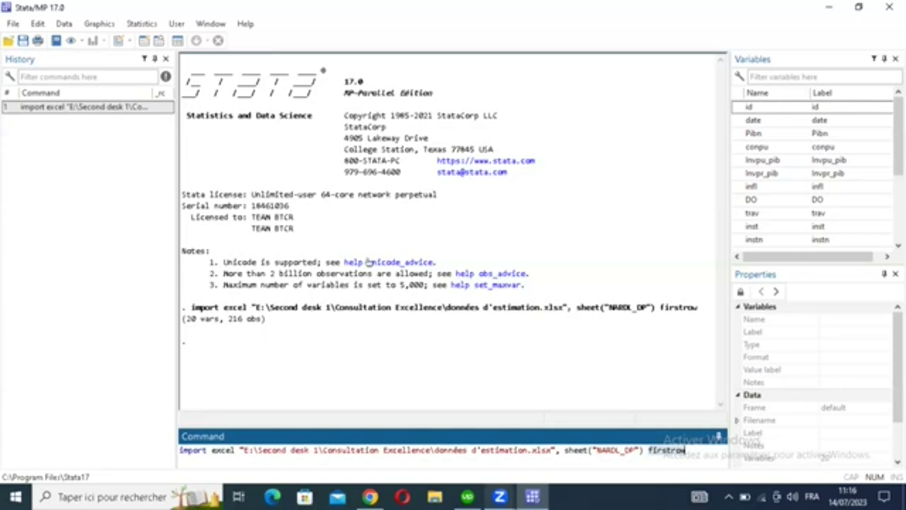
{"action": "left_click", "coordinate": [695, 446]}
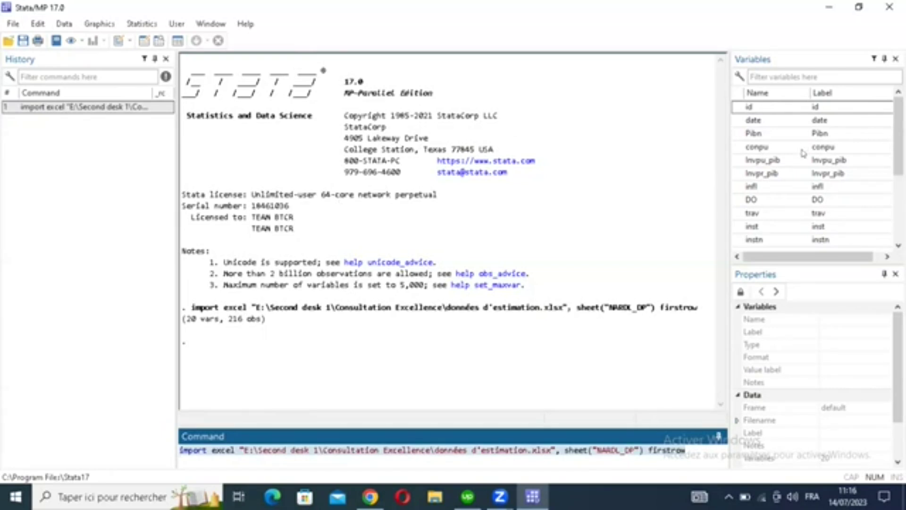
Step: Open the imported dataset in the Data Editor in edit mode
{"action": "scroll", "coordinate": [804, 152], "scroll_direction": "down", "scroll_amount": 1}
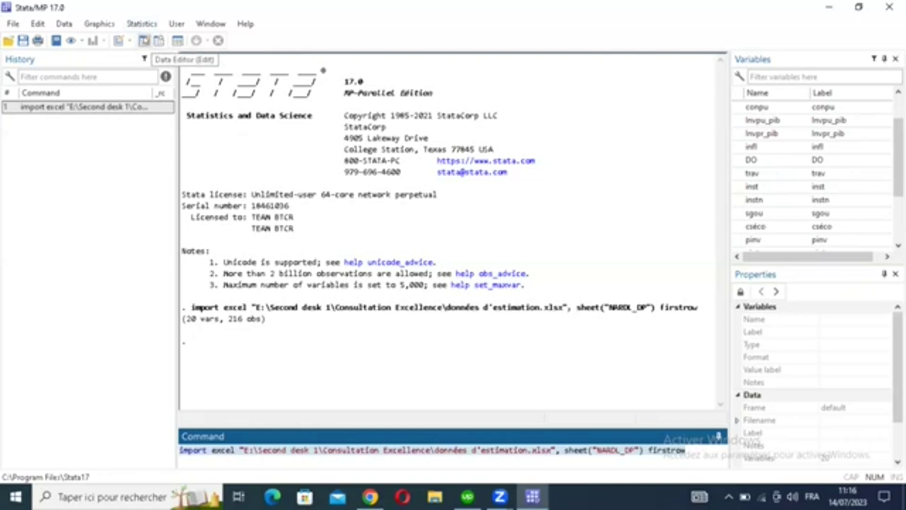
{"action": "left_click", "coordinate": [143, 43]}
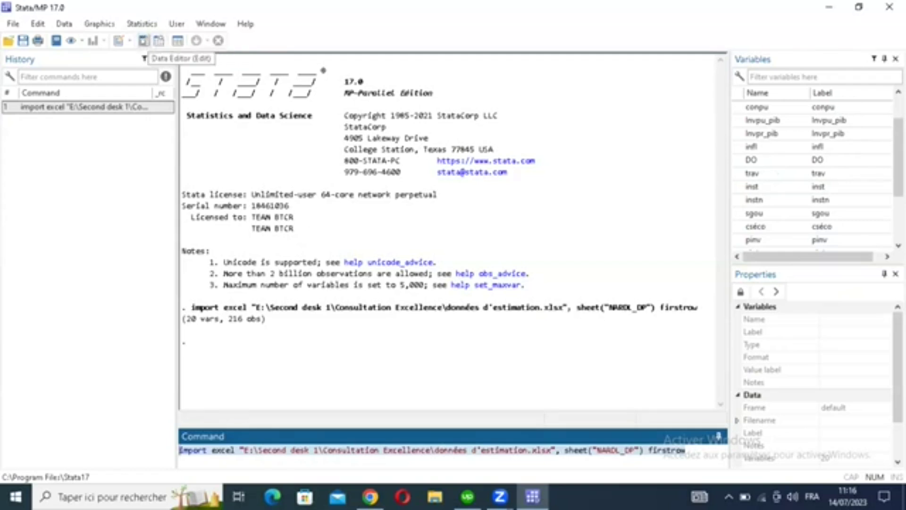
{"action": "left_click", "coordinate": [144, 44]}
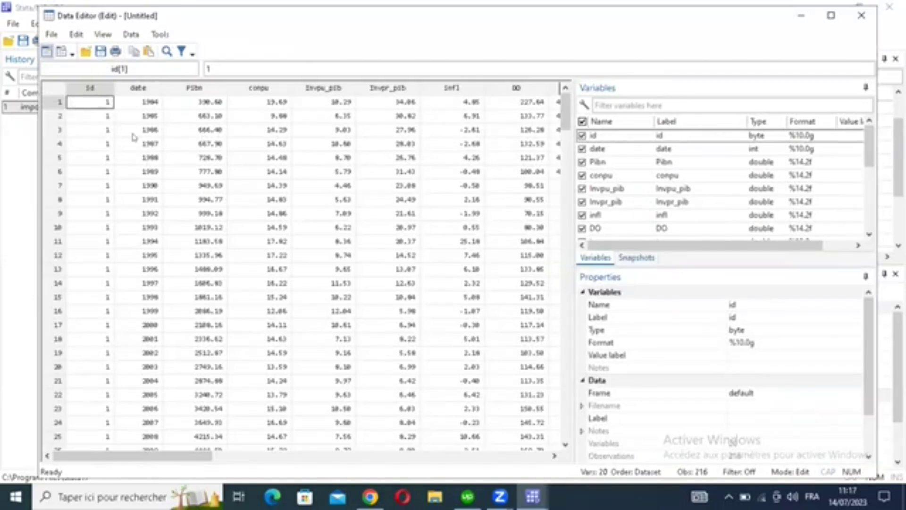
Step: Examine individual cells in the id and Pibn columns across the first observations
{"action": "left_click", "coordinate": [108, 116]}
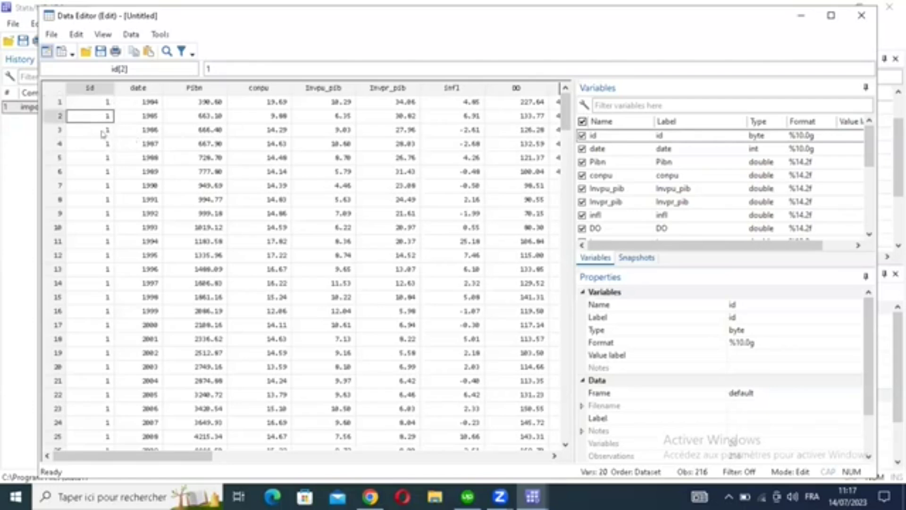
{"action": "key", "text": "Up"}
{"action": "key", "text": "Down"}
{"action": "key", "text": "Down"}
{"action": "key", "text": "Down"}
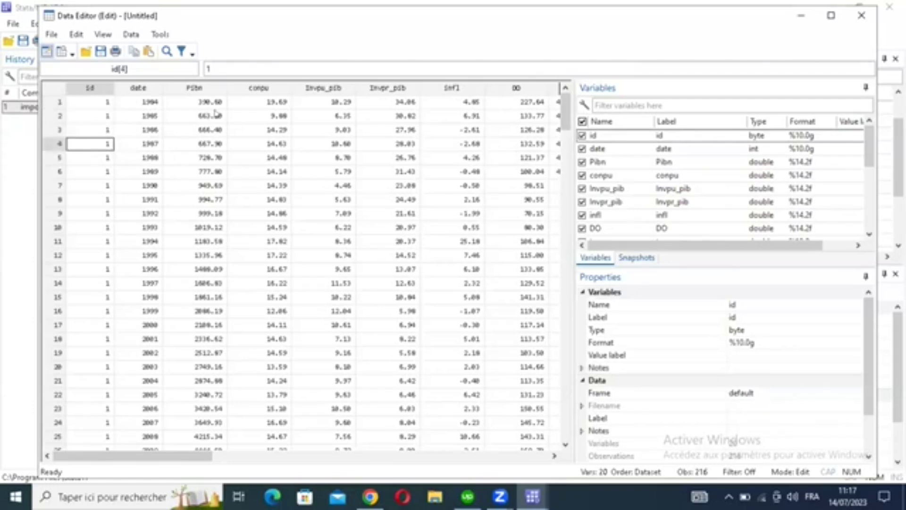
{"action": "key", "text": "Right"}
{"action": "key", "text": "Right"}
{"action": "key", "text": "Up"}
{"action": "key", "text": "Up"}
{"action": "left_click_drag", "start_coordinate": [155, 459], "coordinate": [176, 199]}
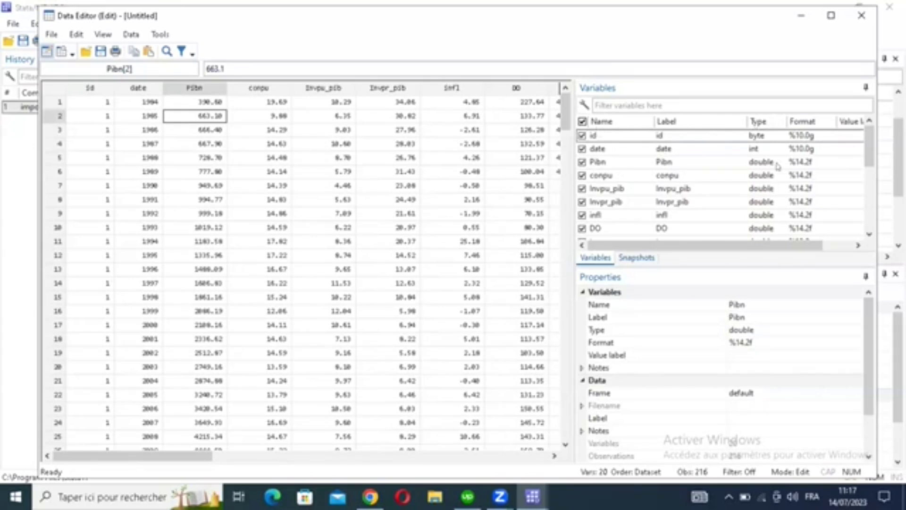
Step: Examine the type, format and value label of the variables, selecting id to view its properties
{"action": "left_click_drag", "start_coordinate": [640, 250], "coordinate": [831, 124]}
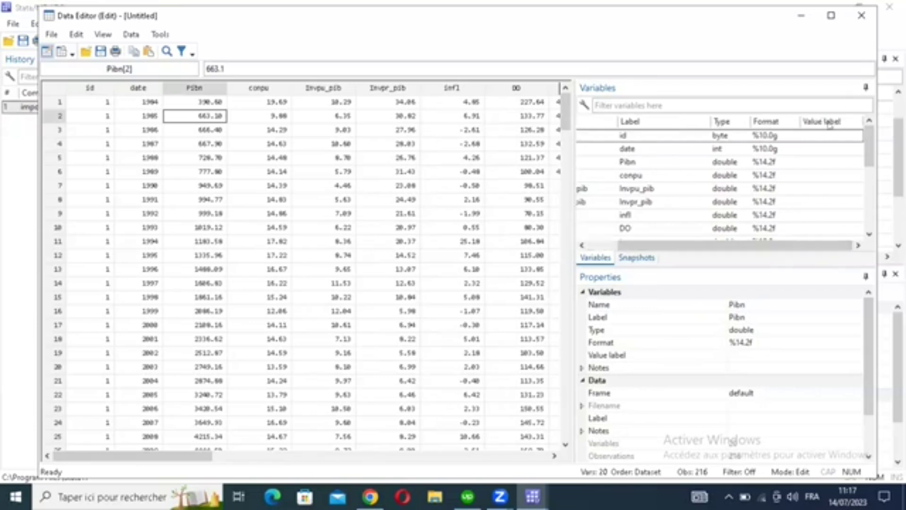
{"action": "left_click", "coordinate": [820, 136]}
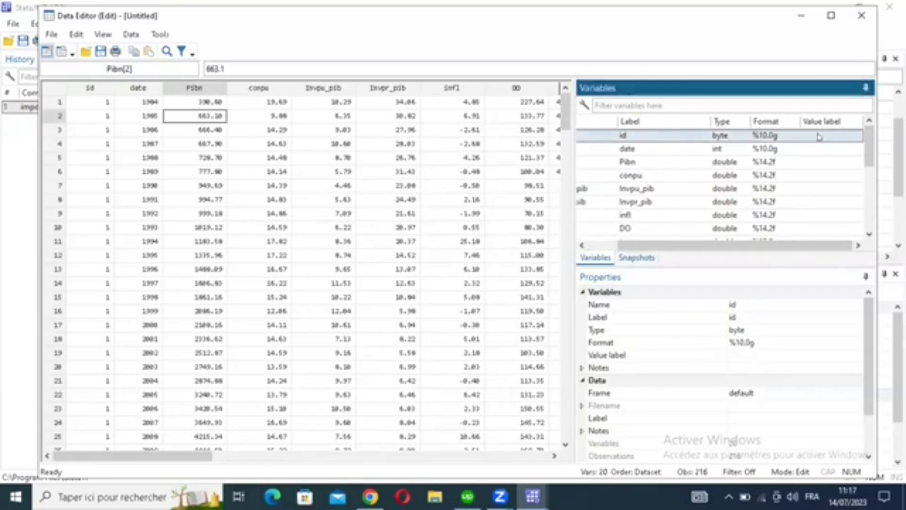
{"action": "right_click", "coordinate": [820, 137]}
{"action": "left_click", "coordinate": [228, 227]}
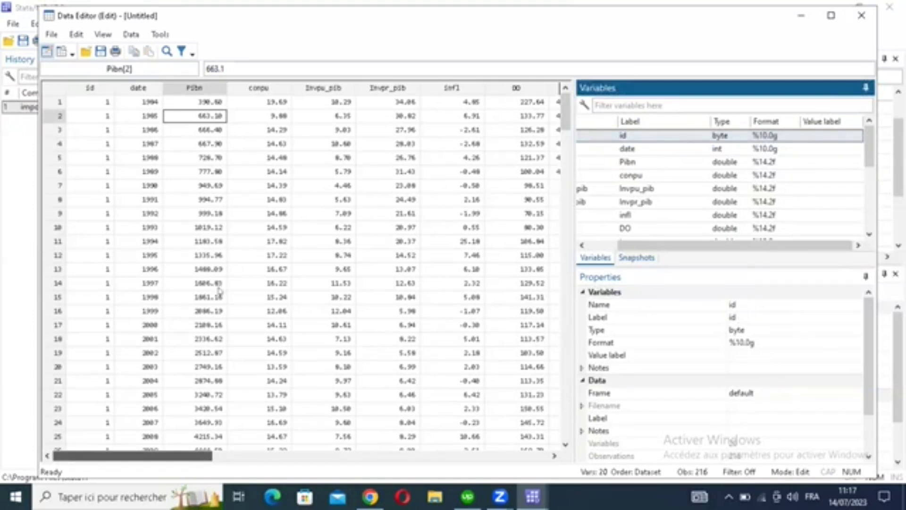
Step: Look through the observations further down the dataset and return to the first rows
{"action": "scroll", "coordinate": [219, 290], "scroll_direction": "down", "scroll_amount": 4}
{"action": "scroll", "coordinate": [220, 290], "scroll_direction": "down", "scroll_amount": 4}
{"action": "scroll", "coordinate": [538, 149], "scroll_direction": "down", "scroll_amount": 4}
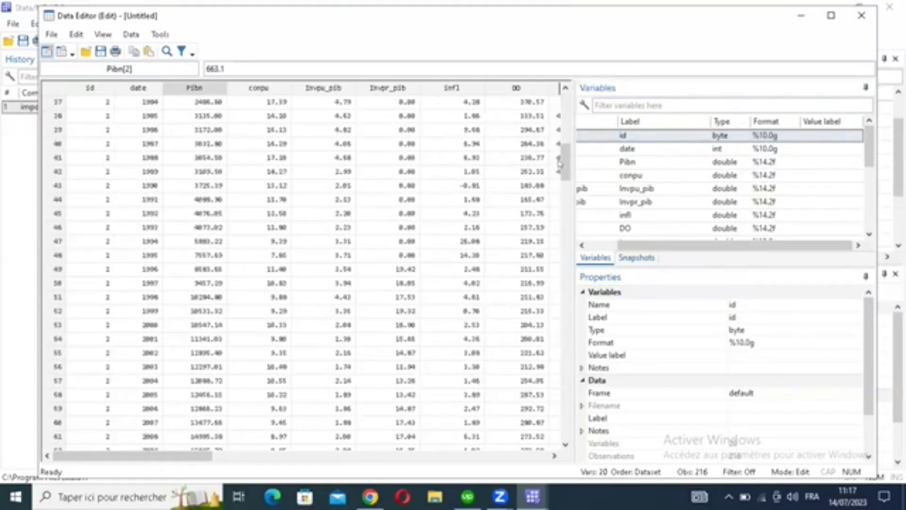
{"action": "scroll", "coordinate": [566, 113], "scroll_direction": "up", "scroll_amount": 12}
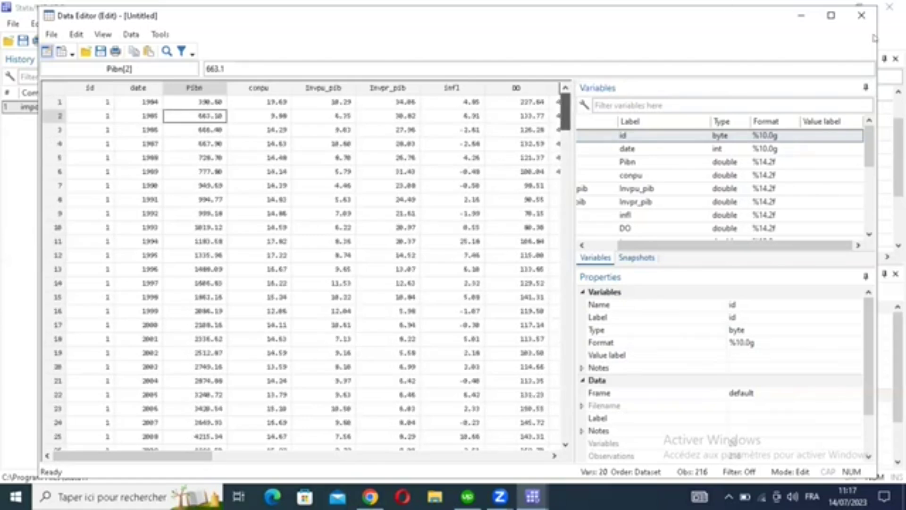
Step: Close the Data Editor and move the recalled import excel command from the command history into a new do-file
{"action": "left_click", "coordinate": [862, 16]}
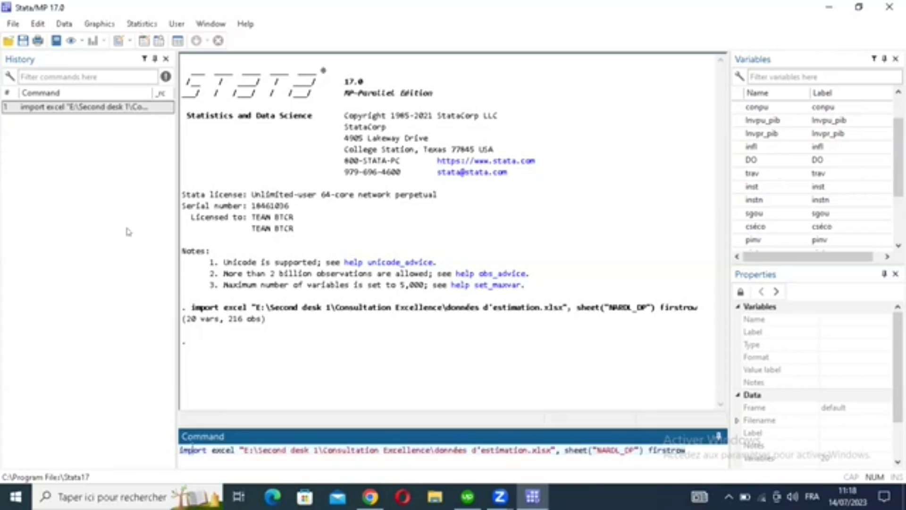
{"action": "left_click", "coordinate": [43, 110]}
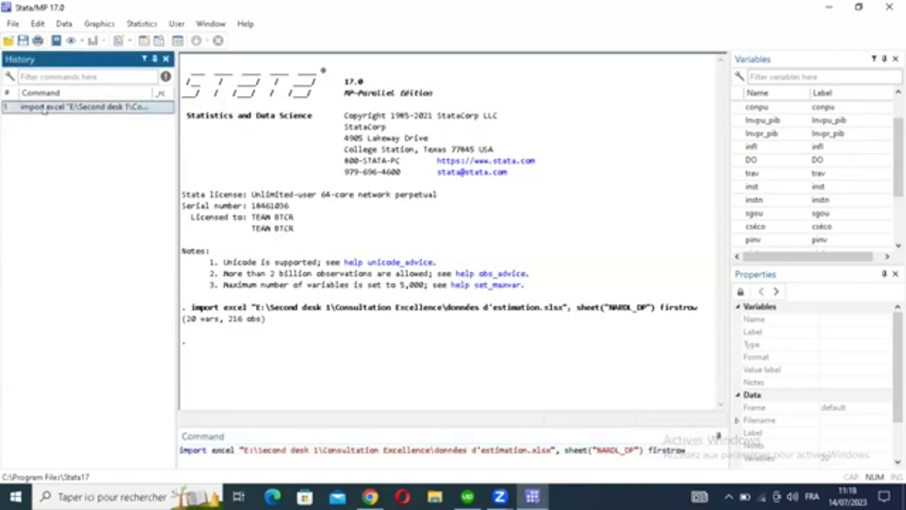
{"action": "left_click", "coordinate": [212, 446]}
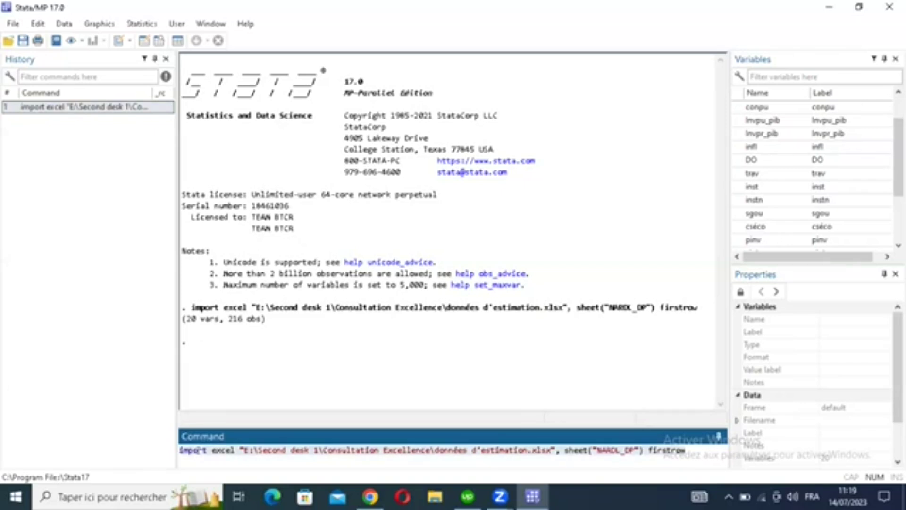
{"action": "key", "text": "Escape"}
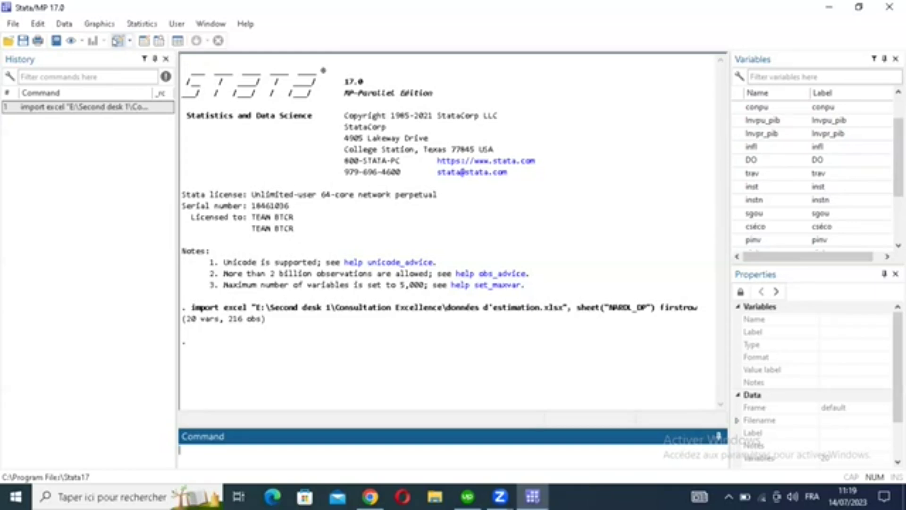
{"action": "left_click", "coordinate": [118, 40]}
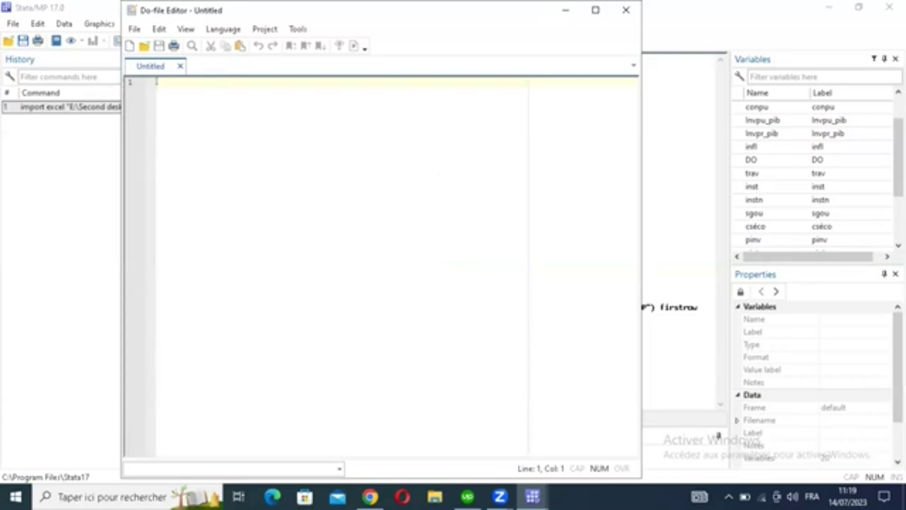
{"action": "type", "text": "import excel \"E:\\Second desk 1\\Consultation Excellence\\données d'estimation.xlsx\", sheet(\"NARDL_DP\") firstrow"}
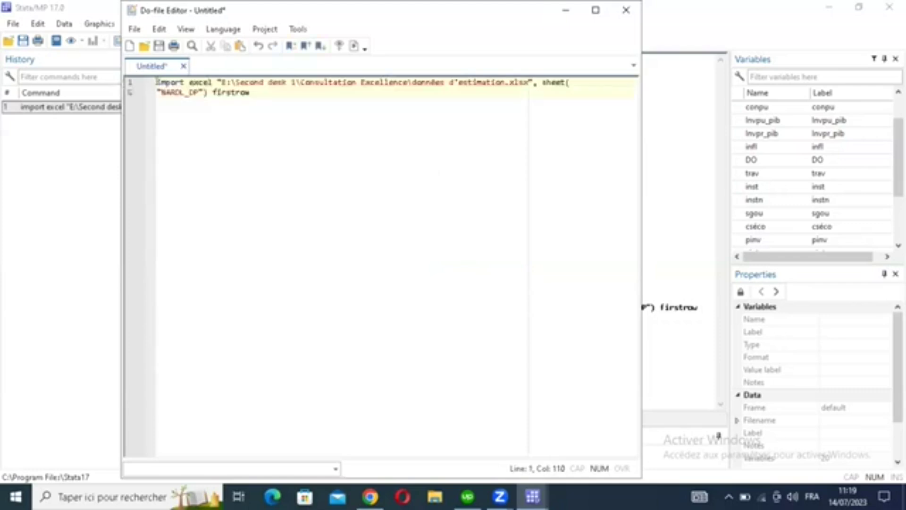
Step: Try to run the do-file's import excel line and check the message it returns in the results
{"action": "left_click", "coordinate": [160, 82]}
{"action": "key", "text": "Left"}
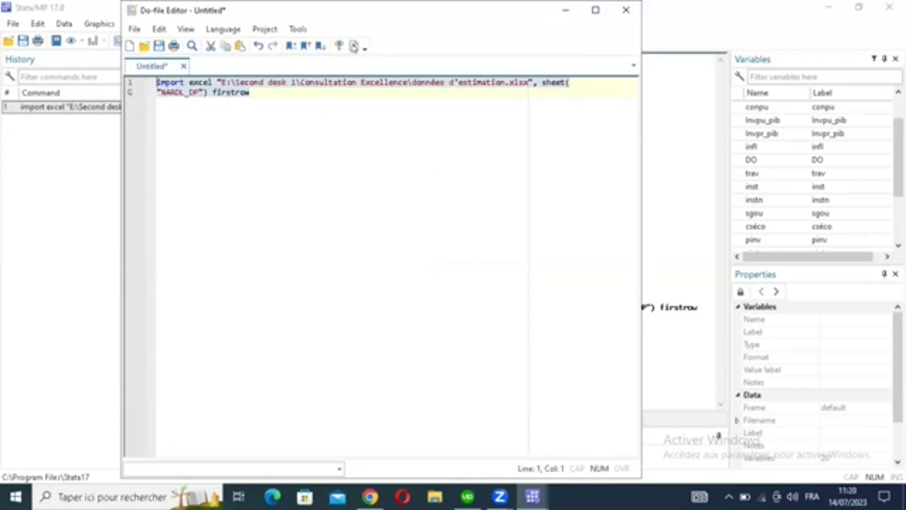
{"action": "left_click", "coordinate": [354, 46]}
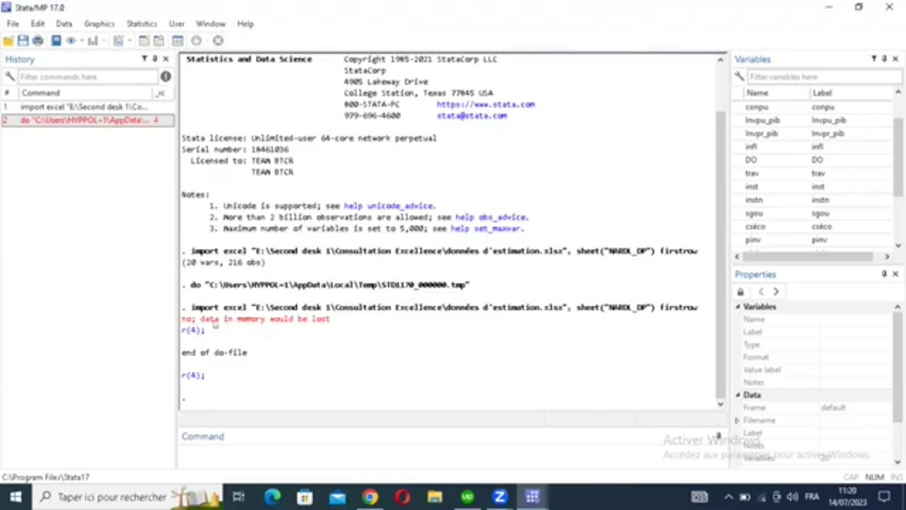
{"action": "left_click_drag", "start_coordinate": [189, 322], "coordinate": [332, 320]}
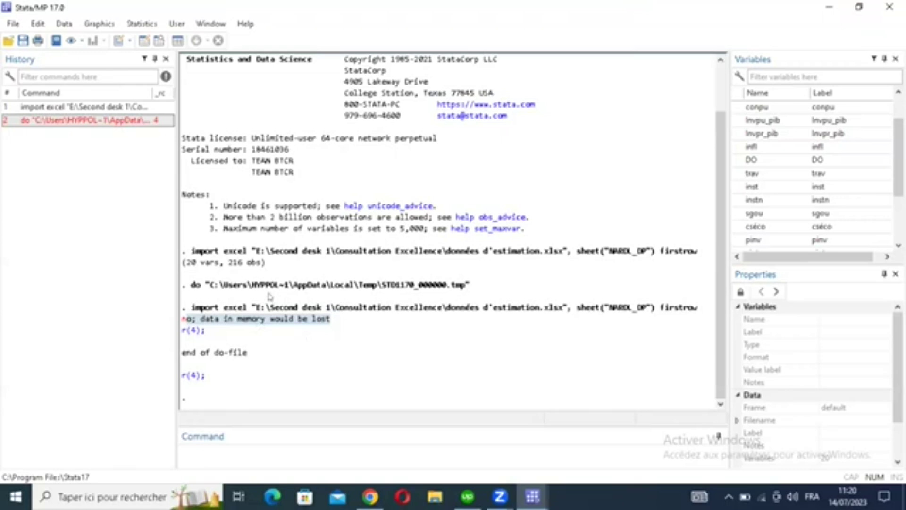
{"action": "left_click", "coordinate": [333, 326]}
{"action": "left_click_drag", "start_coordinate": [333, 326], "coordinate": [186, 317]}
Step: Import données d'estimation.xlsx again from sheet NARDL_DP with the first row as variable names, discarding the unsaved data in memory
{"action": "left_click", "coordinate": [13, 22]}
{"action": "mouse_move", "coordinate": [102, 179]}
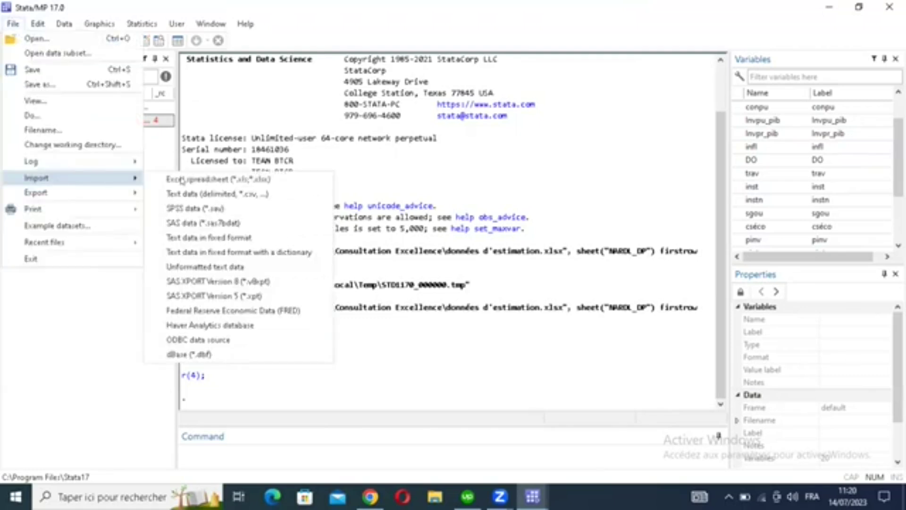
{"action": "left_click", "coordinate": [182, 180]}
{"action": "left_click", "coordinate": [563, 143]}
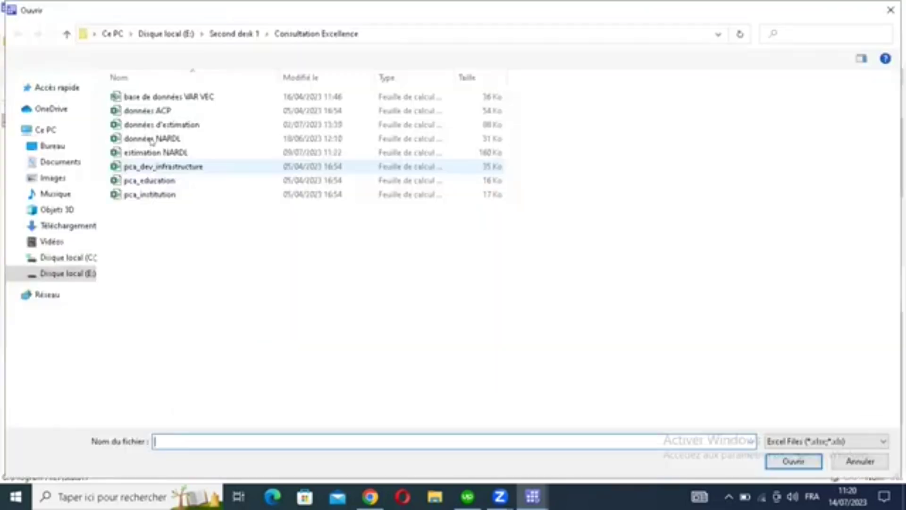
{"action": "double_click", "coordinate": [151, 125]}
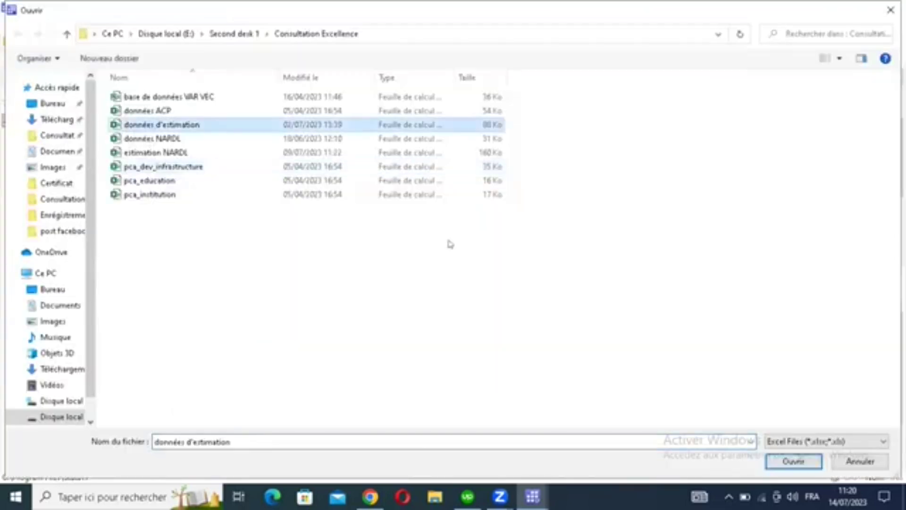
{"action": "left_click", "coordinate": [312, 200]}
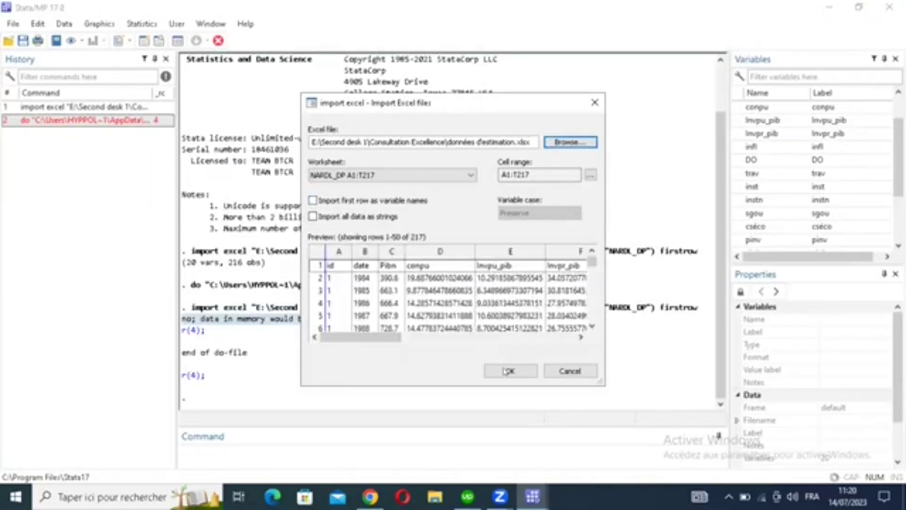
{"action": "left_click", "coordinate": [500, 365]}
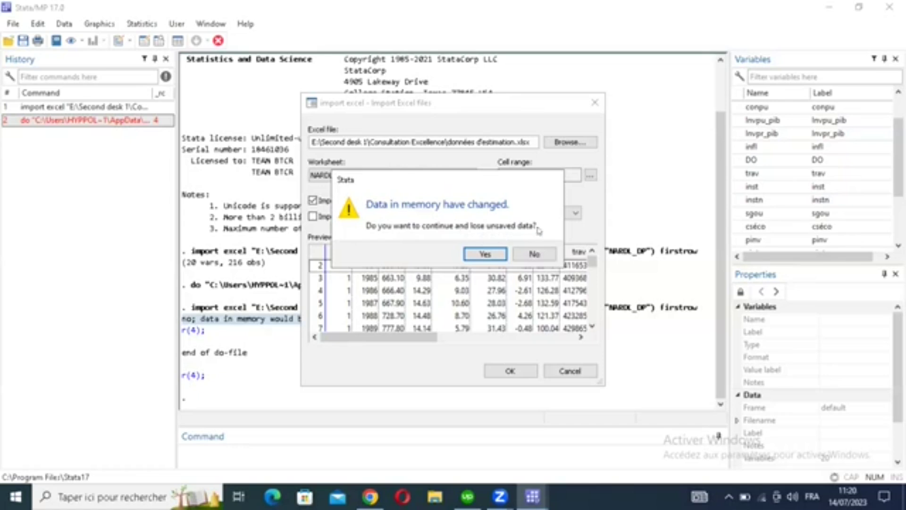
{"action": "left_click", "coordinate": [483, 255]}
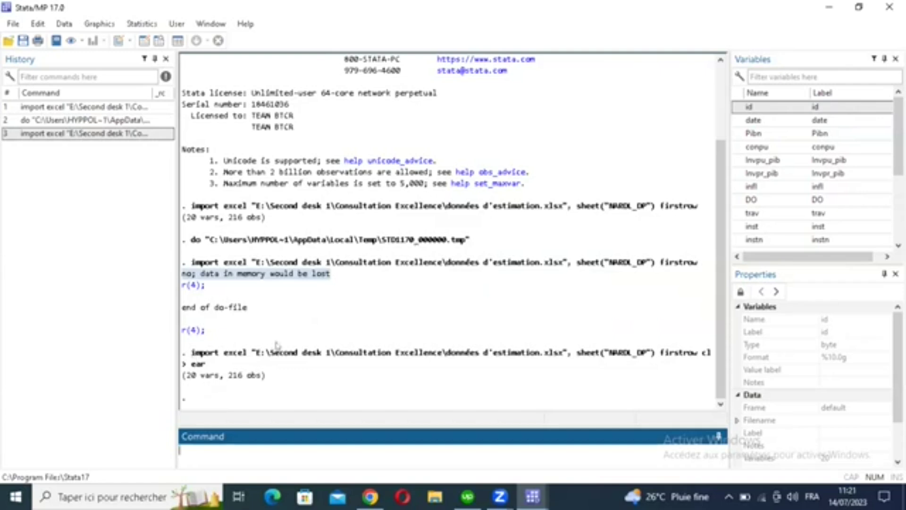
Step: Copy the latest import excel command with the clear option from the history and paste it below the first command in the do-file
{"action": "left_click", "coordinate": [34, 135]}
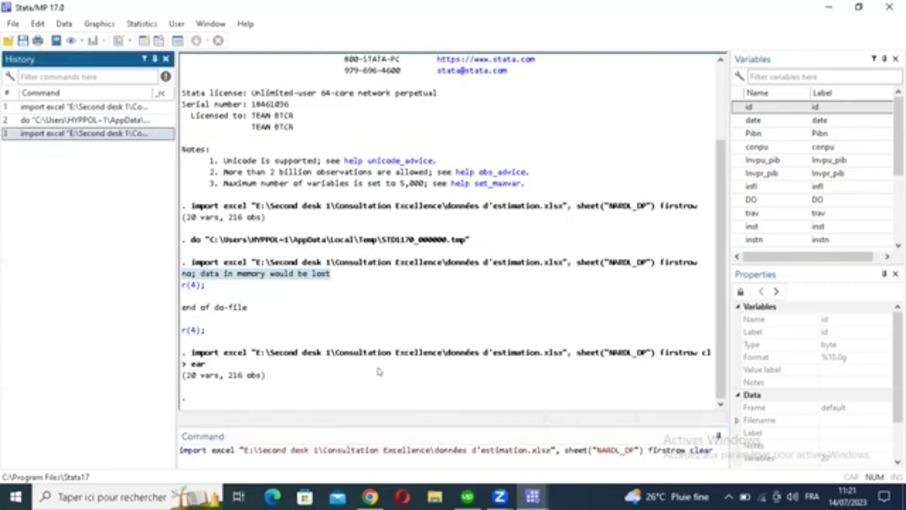
{"action": "key", "text": "ctrl+1"}
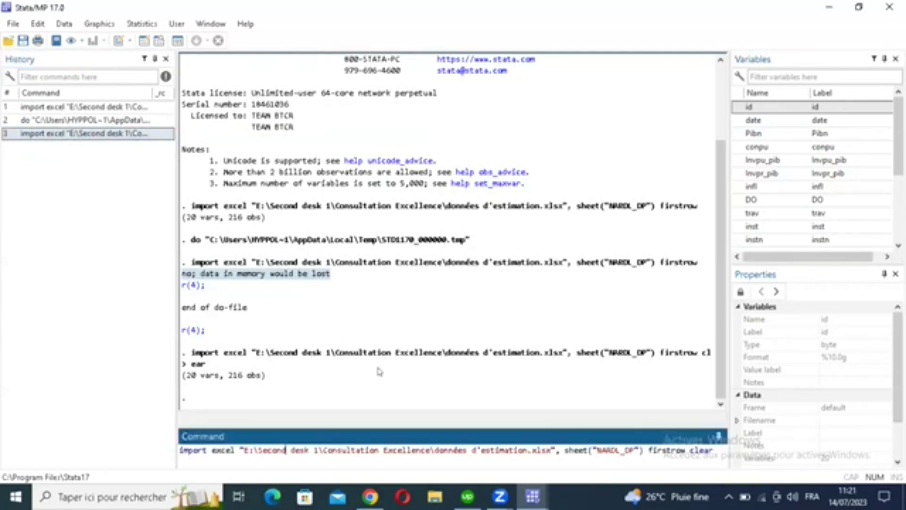
{"action": "key", "text": "ctrl+a"}
{"action": "key", "text": "ctrl+c"}
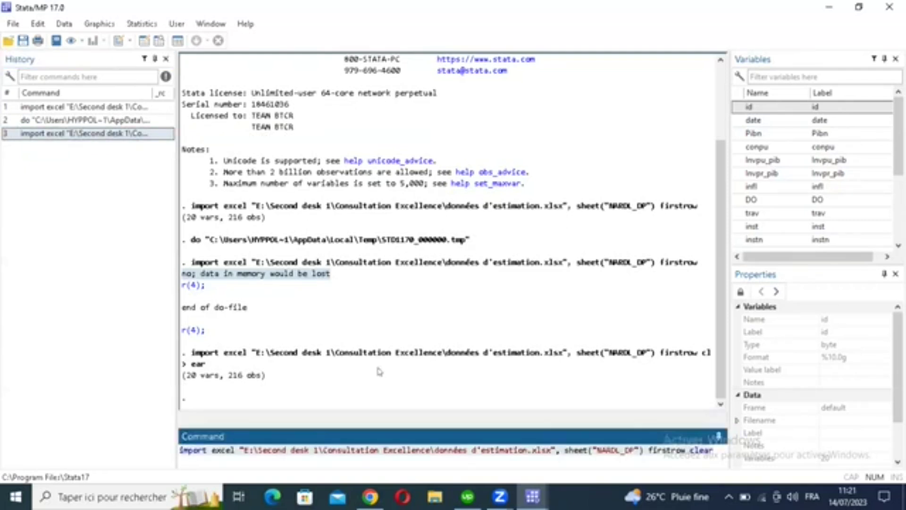
{"action": "key", "text": "BackSpace"}
{"action": "mouse_move", "coordinate": [533, 497]}
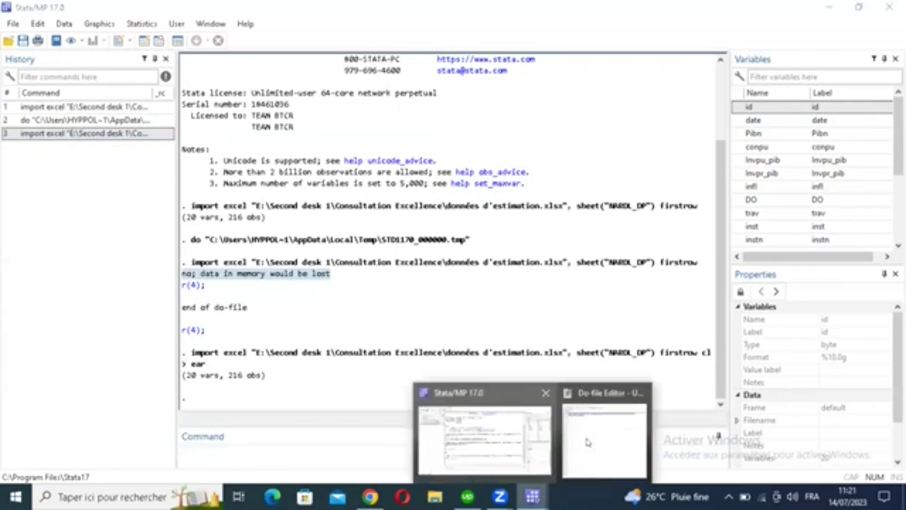
{"action": "left_click", "coordinate": [589, 442]}
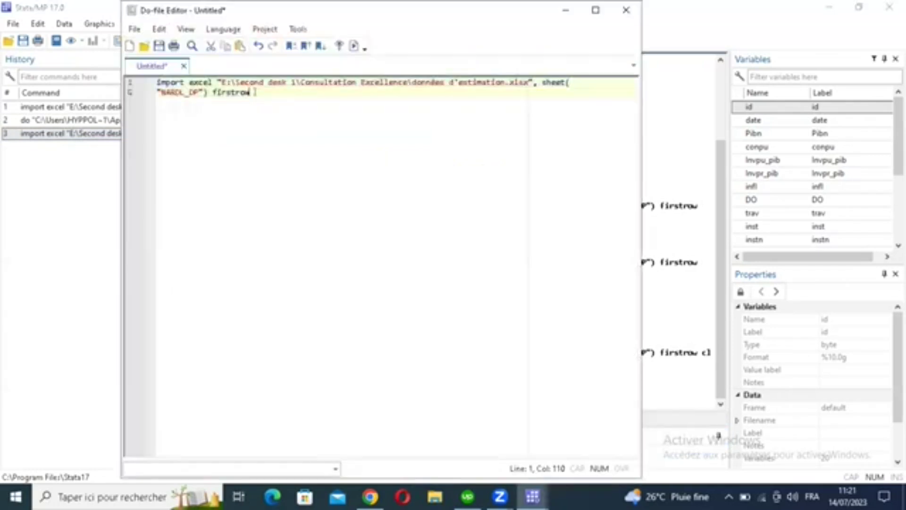
{"action": "key", "text": "Return"}
{"action": "key", "text": "Return"}
{"action": "key", "text": "ctrl+v"}
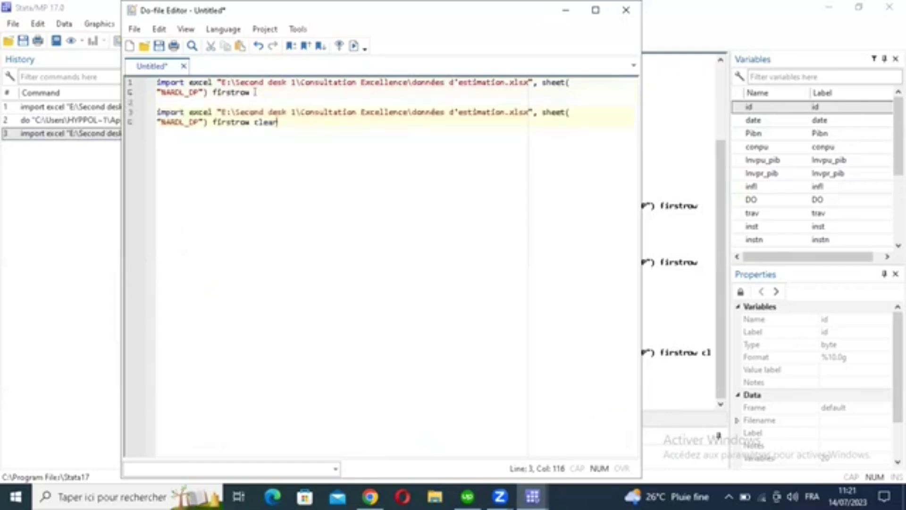
Step: Run only the import excel command ending in clear from the do-file, and return to the do-file
{"action": "double_click", "coordinate": [258, 123]}
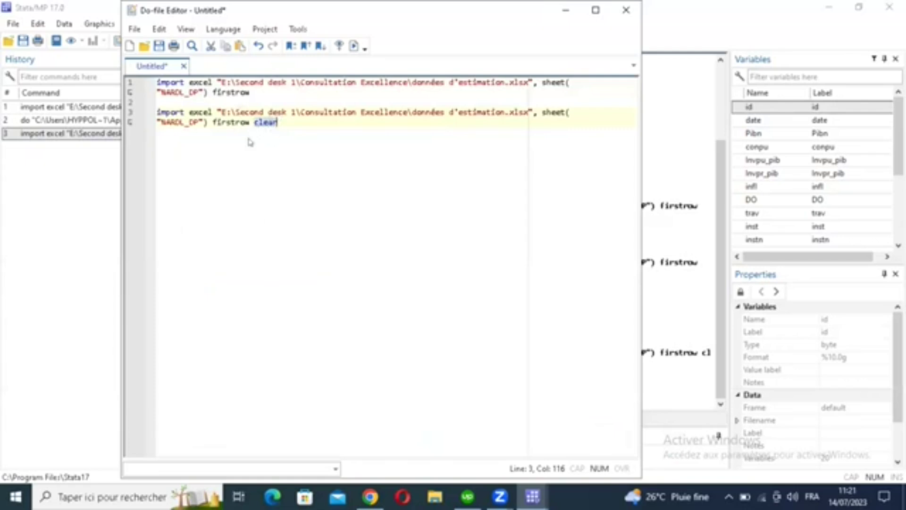
{"action": "left_click", "coordinate": [282, 122]}
{"action": "key", "text": "shift+Home"}
{"action": "left_click", "coordinate": [354, 47]}
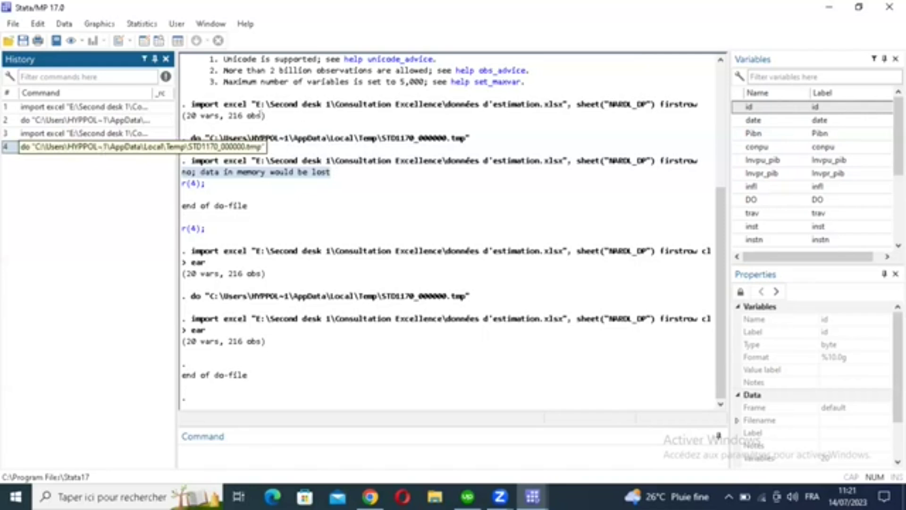
{"action": "key", "text": "ctrl+9"}
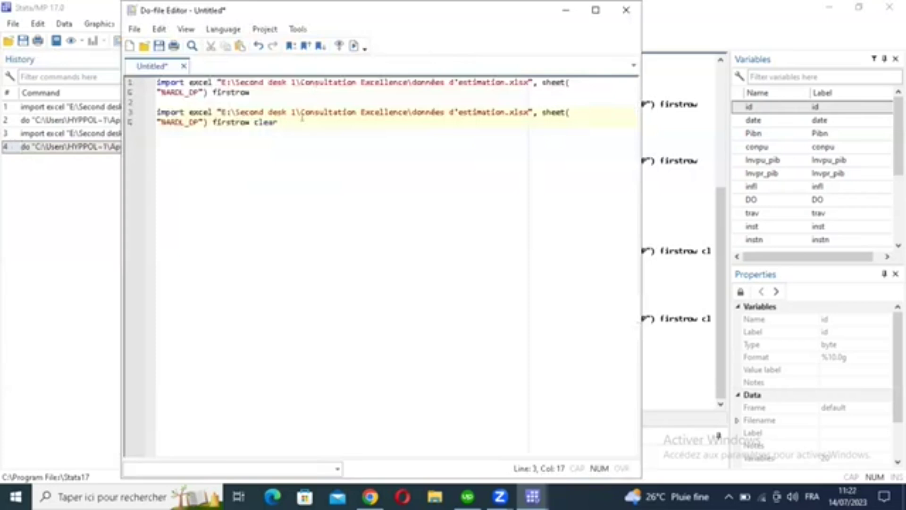
Step: Start saving the do-file and create and open a folder named "Formation stata économométrie" on the desktop (Bureau) for it
{"action": "key", "text": "ctrl+End"}
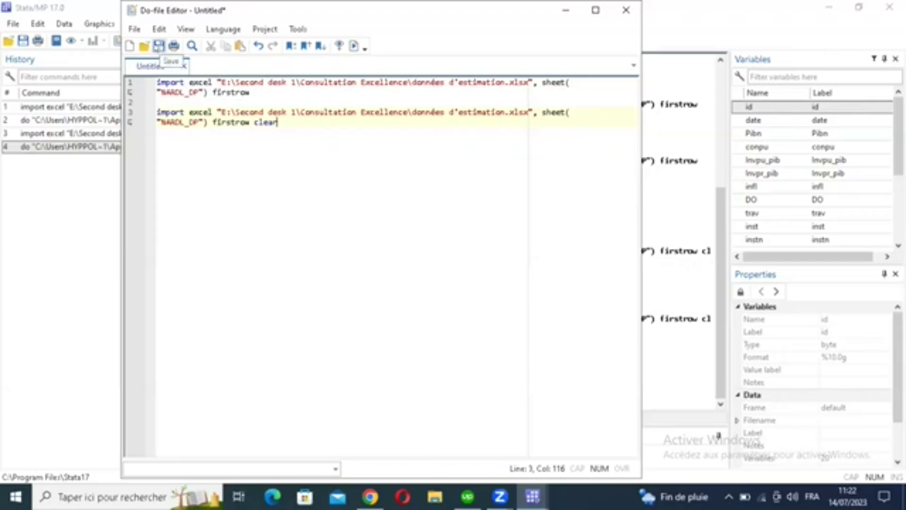
{"action": "left_click", "coordinate": [159, 46]}
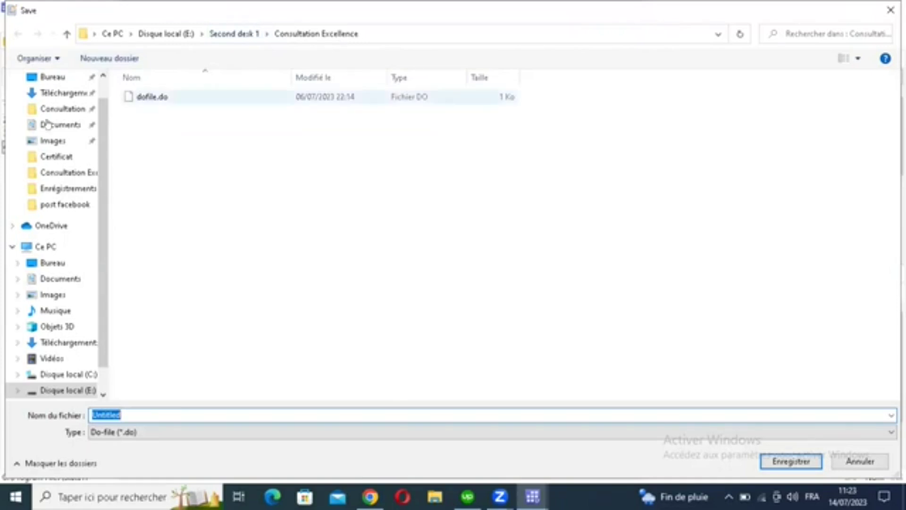
{"action": "left_click", "coordinate": [56, 81]}
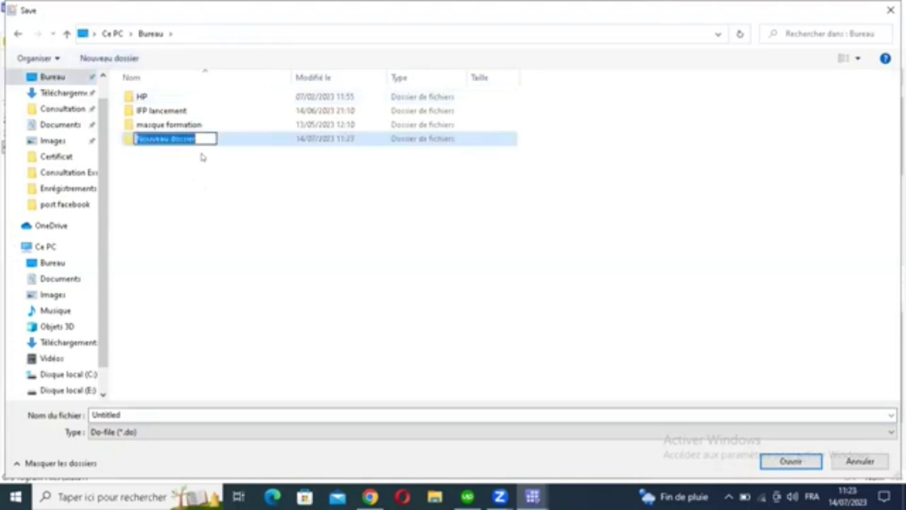
{"action": "type", "text": "For"}
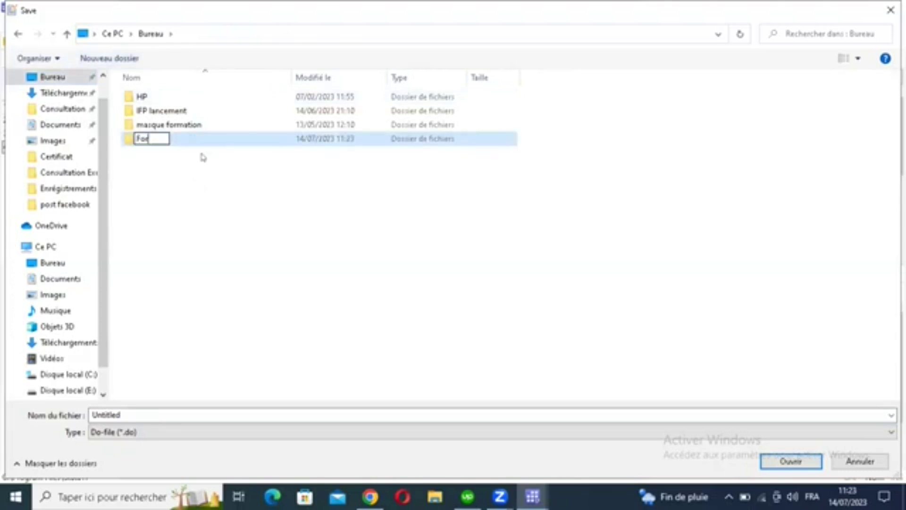
{"action": "type", "text": "mation stata economométrie"}
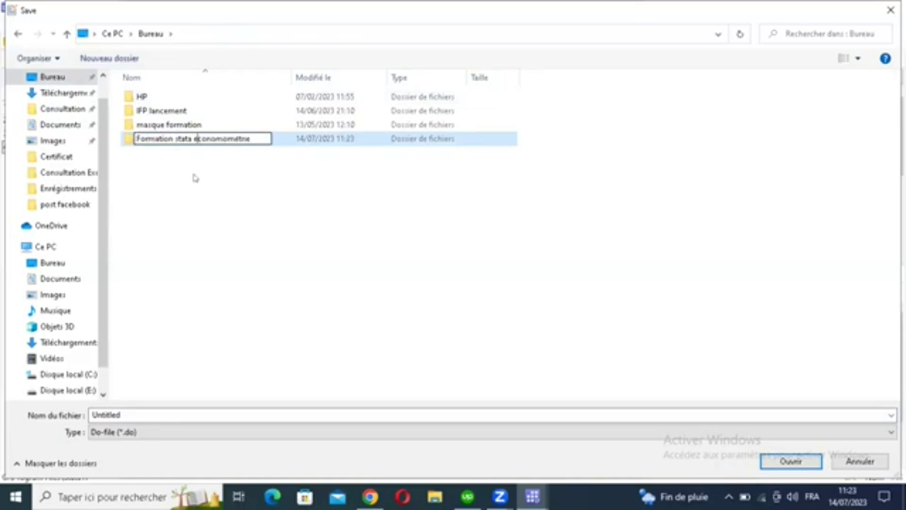
{"action": "key", "text": "BackSpace"}
{"action": "type", "text": "é"}
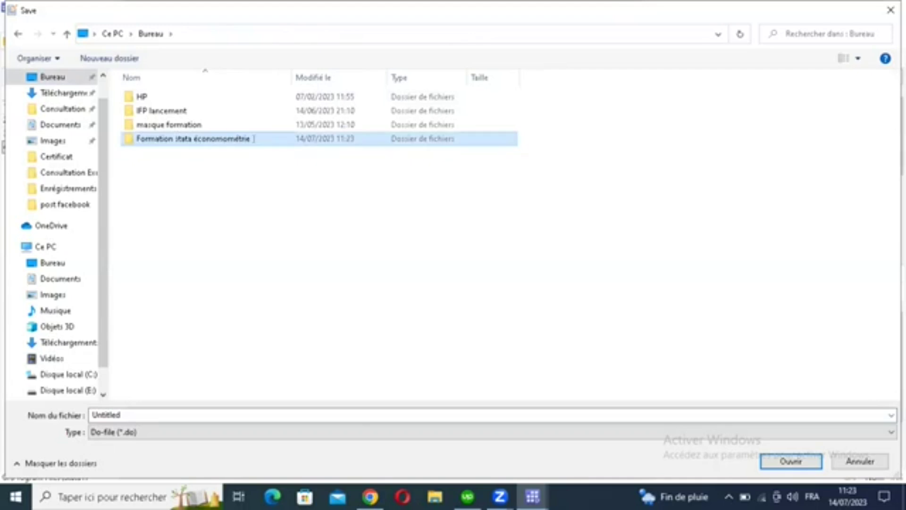
{"action": "left_click", "coordinate": [262, 142]}
{"action": "key", "text": "Return"}
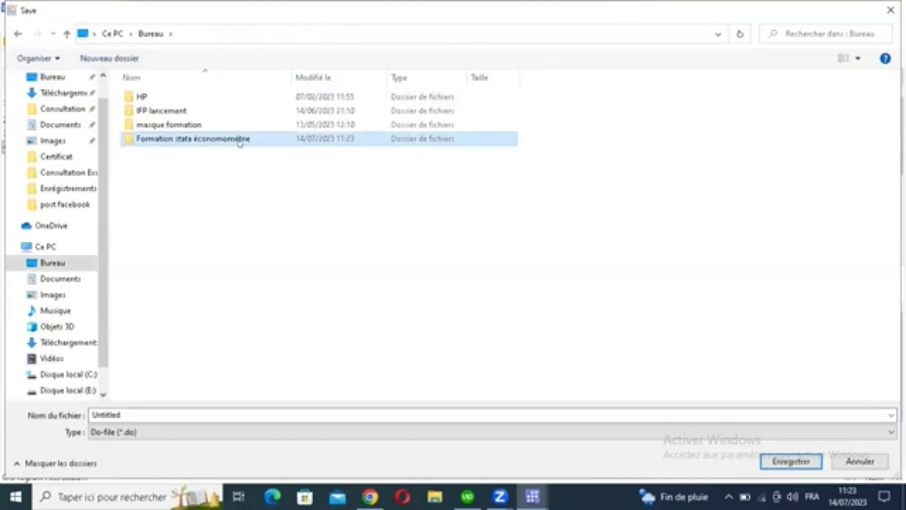
{"action": "key", "text": "Return"}
Step: Save the do-file as "do file formation" in the new folder and return to the start of its first line
{"action": "left_click", "coordinate": [149, 409]}
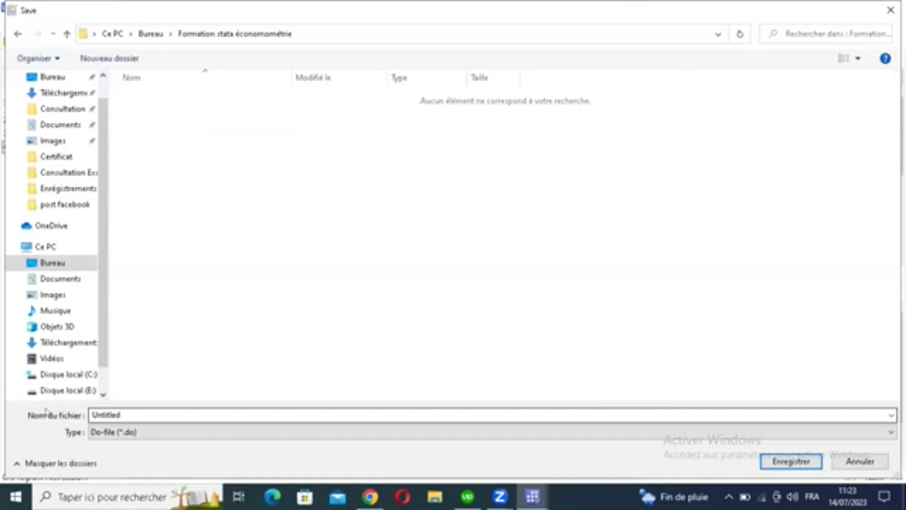
{"action": "key", "text": "ctrl+a"}
{"action": "type", "text": "do fi"}
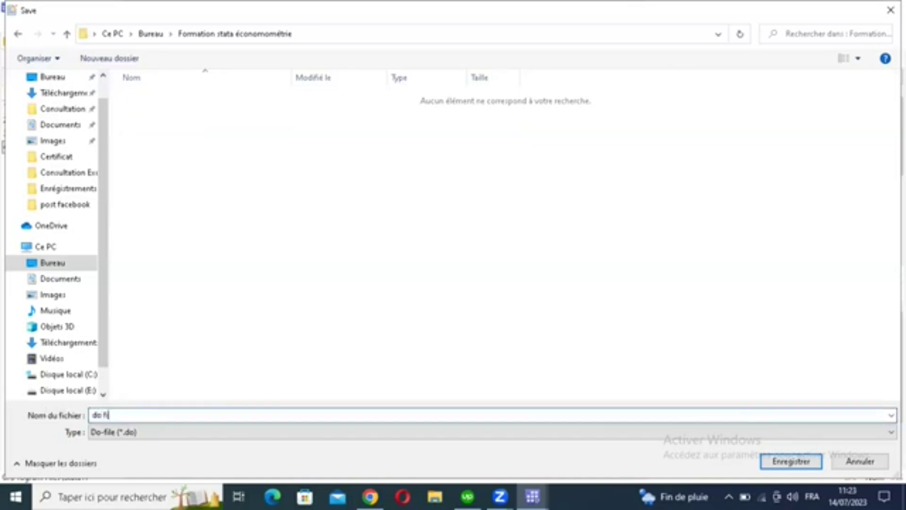
{"action": "type", "text": "le formation"}
{"action": "left_click", "coordinate": [790, 462]}
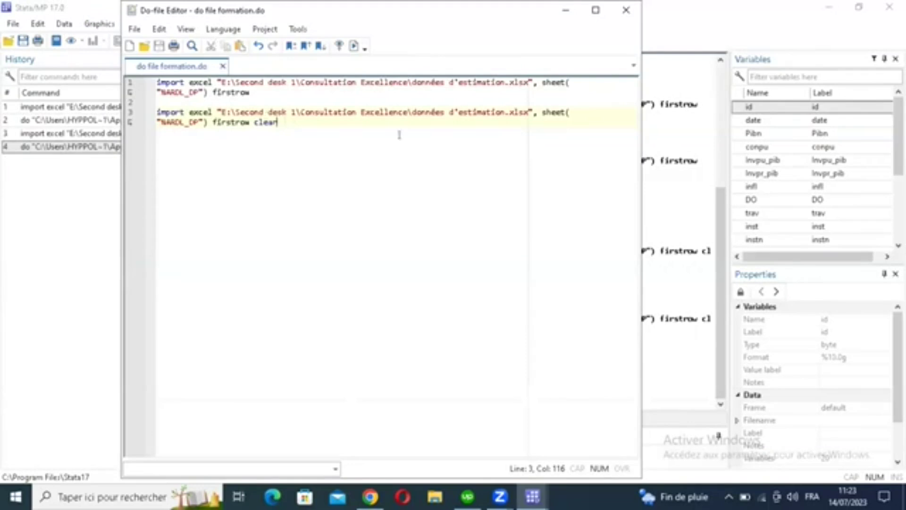
{"action": "key", "text": "ctrl+Home"}
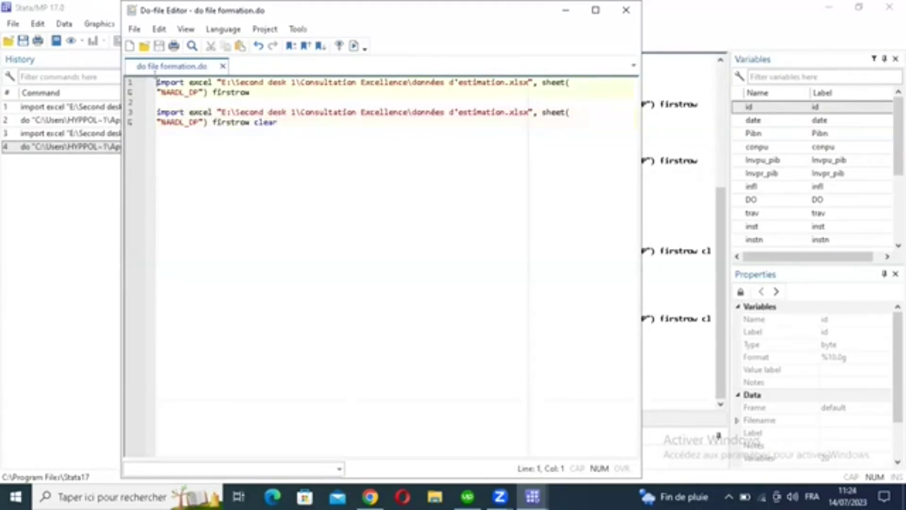
Step: Add the comment line "*Importer pour la première fois" directly above the first import excel command in the do-file
{"action": "key", "text": "Return"}
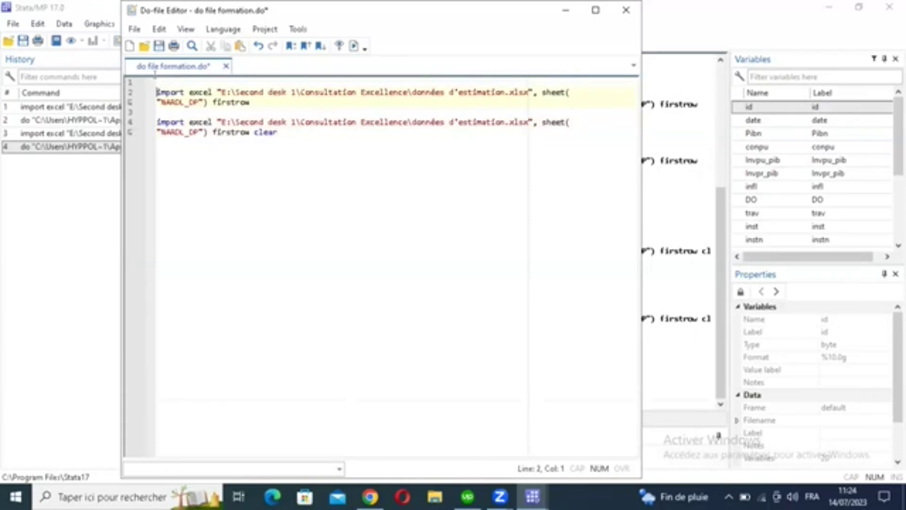
{"action": "key", "text": "Return"}
{"action": "key", "text": "Up"}
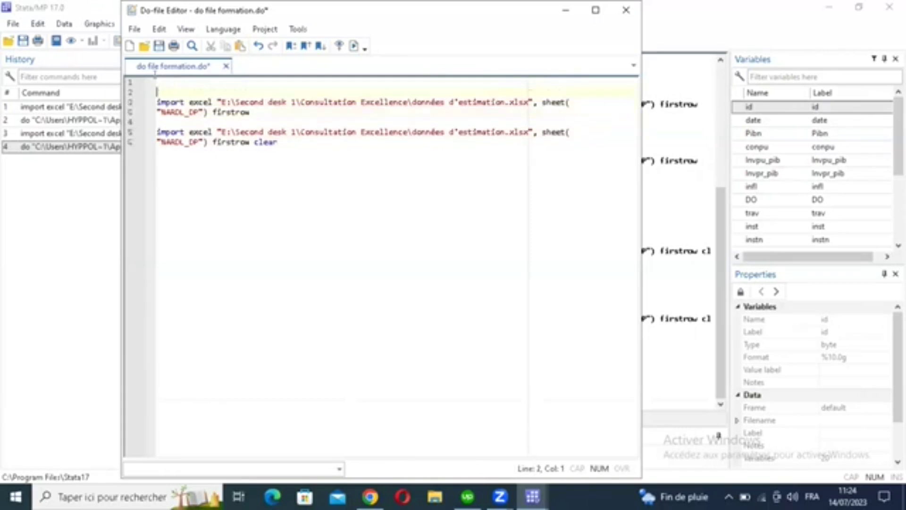
{"action": "key", "text": "Up"}
{"action": "key", "text": "BackSpace"}
{"action": "key", "text": "Delete"}
{"action": "type", "text": "*"}
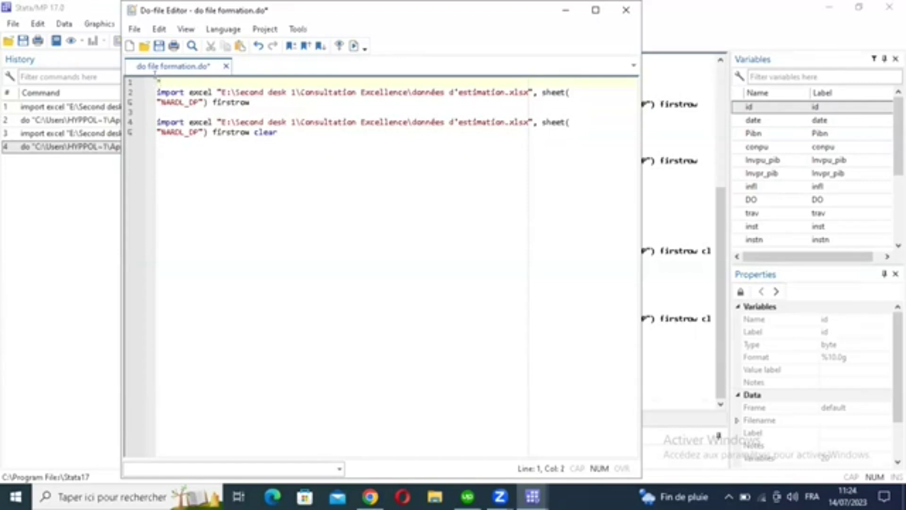
{"action": "type", "text": "Importer pd"}
{"action": "key", "text": "BackSpace"}
{"action": "type", "text": "our la"}
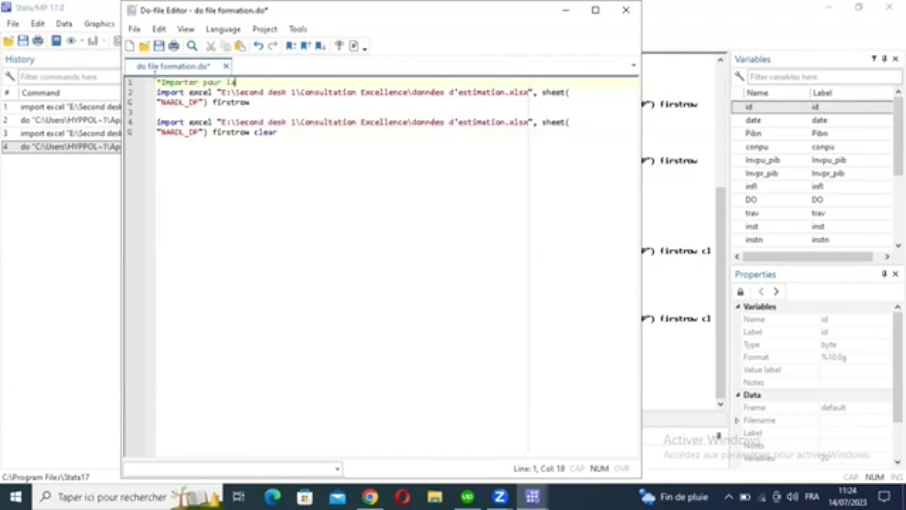
{"action": "type", "text": " première fois"}
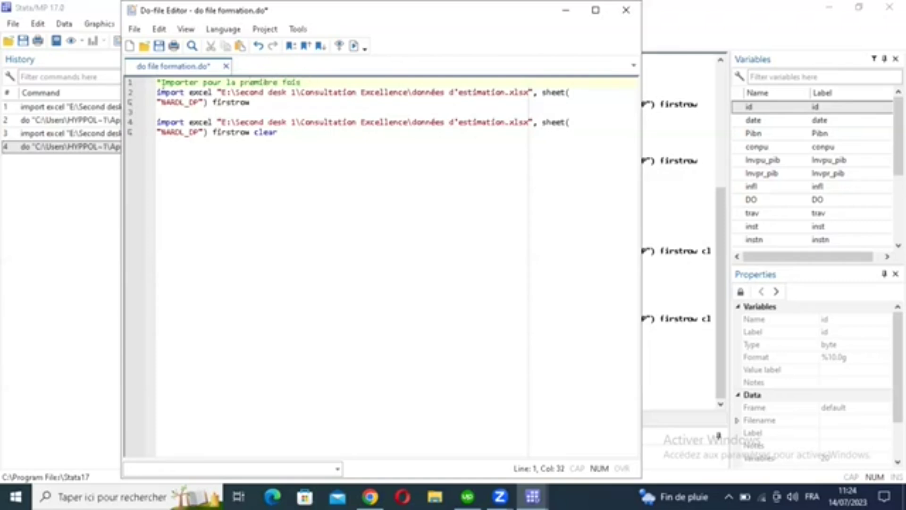
Step: Run only the "*Importer pour la première fois" comment line from the do-file and highlight its echo in the results
{"action": "left_click", "coordinate": [176, 83]}
{"action": "left_click_drag", "start_coordinate": [157, 82], "coordinate": [259, 82]}
{"action": "left_click", "coordinate": [355, 47]}
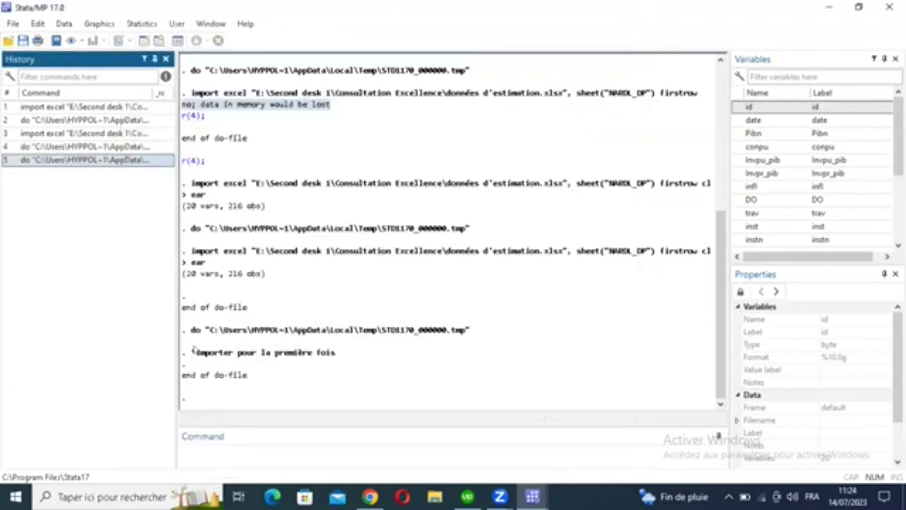
{"action": "left_click_drag", "start_coordinate": [354, 354], "coordinate": [191, 354]}
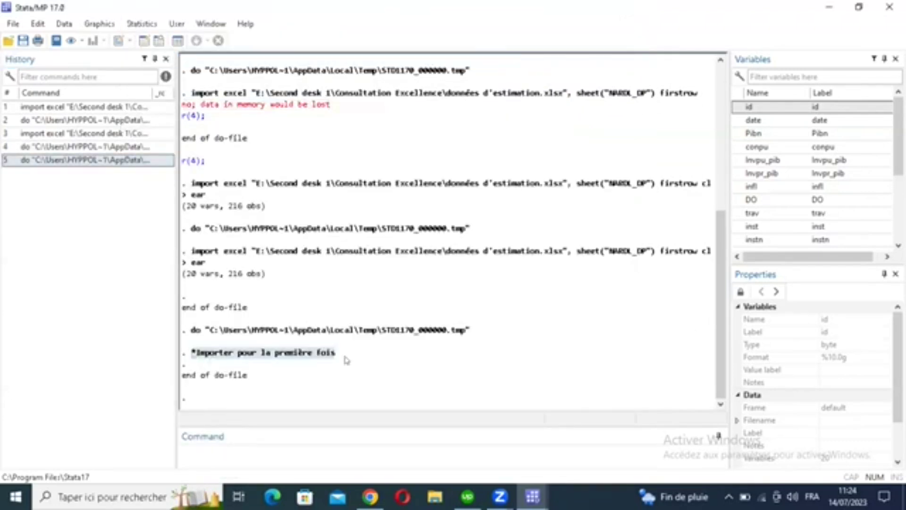
{"action": "left_click", "coordinate": [194, 353]}
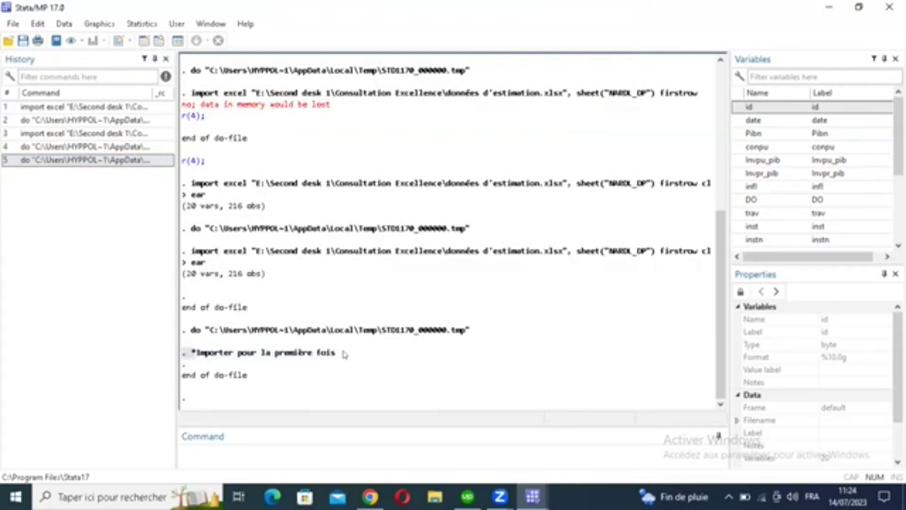
{"action": "left_click_drag", "start_coordinate": [345, 354], "coordinate": [192, 353]}
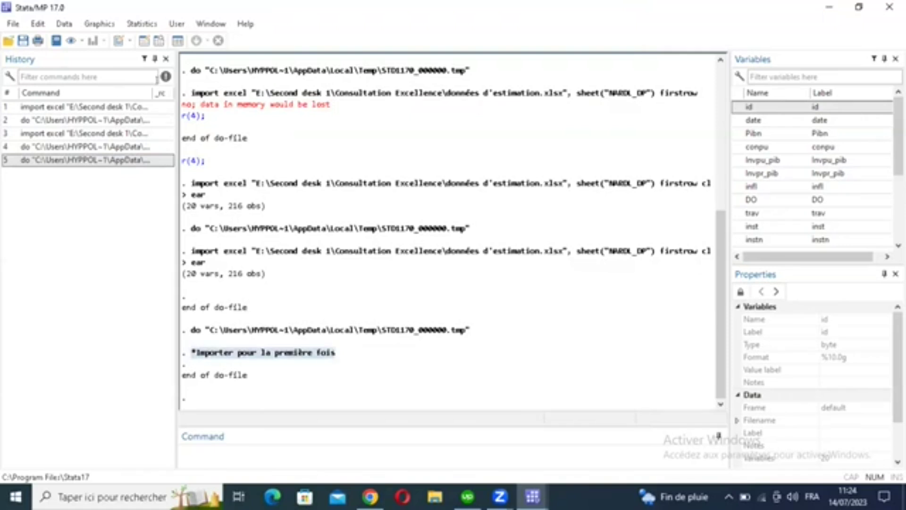
Step: Remove the asterisk from the first line of the do-file, run only that line, and return to the do-file
{"action": "key", "text": "alt+Tab"}
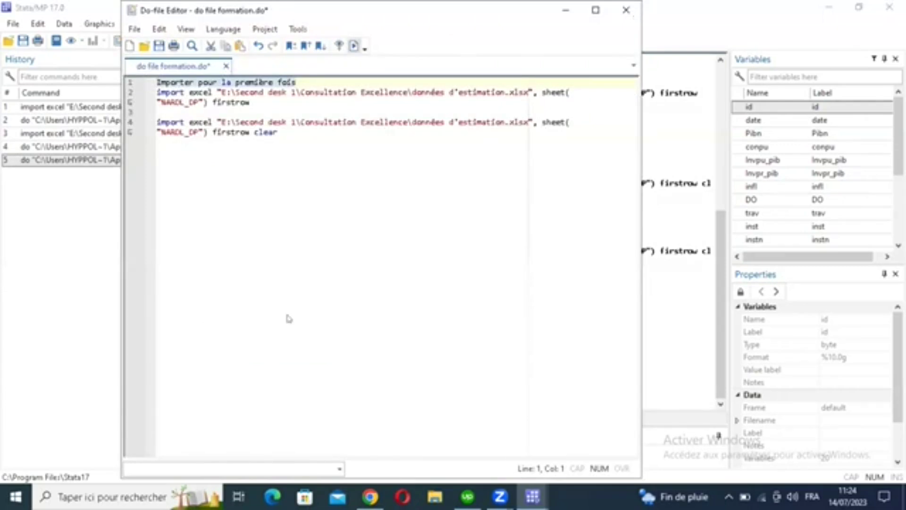
{"action": "key", "text": "ctrl+d"}
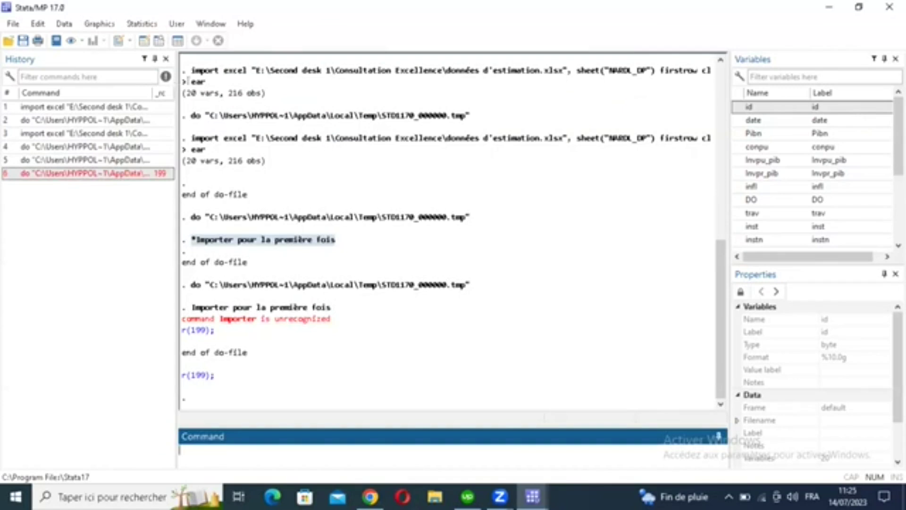
{"action": "key", "text": "alt+Tab"}
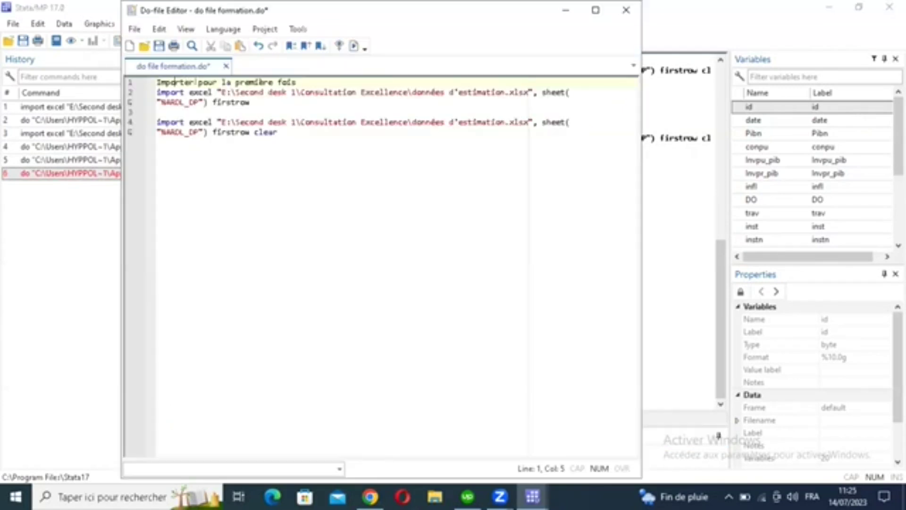
Step: Compare the first line without its asterisk to the import command below it, and examine the word "Importer" in the results
{"action": "key", "text": "ctrl+Right"}
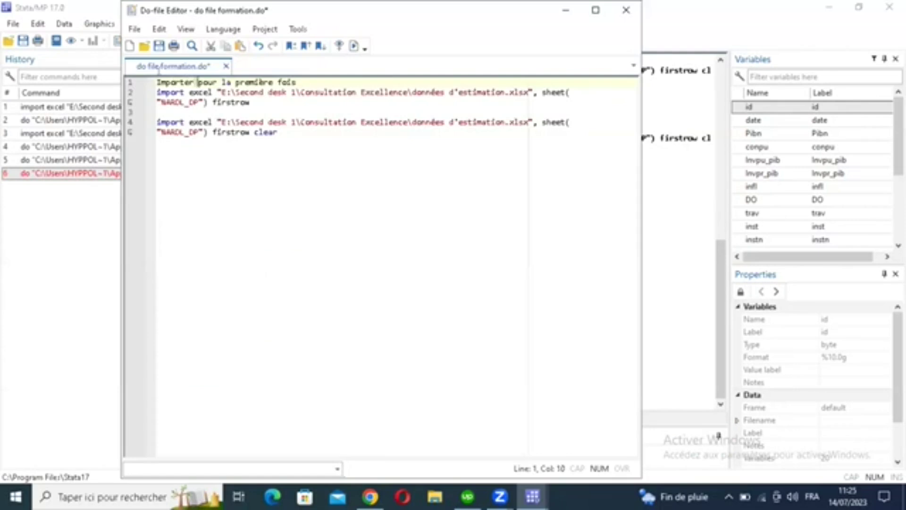
{"action": "left_click", "coordinate": [155, 82]}
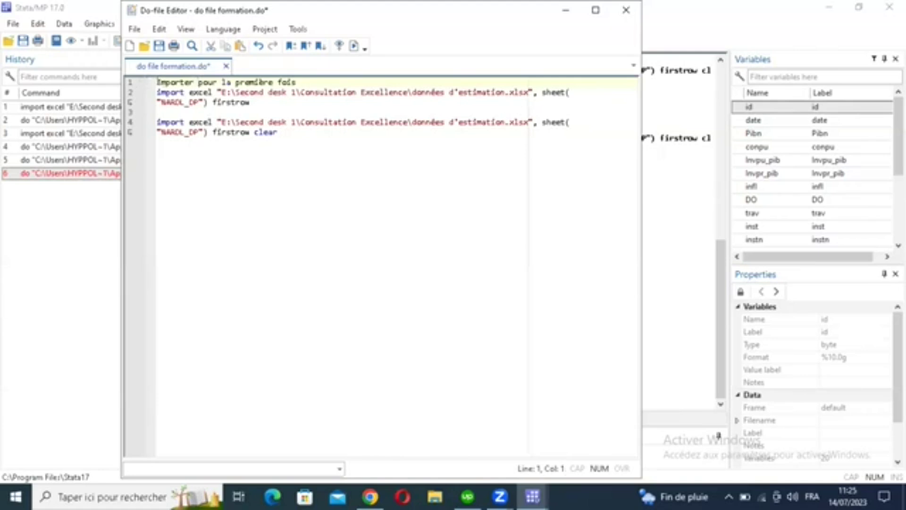
{"action": "left_click_drag", "start_coordinate": [156, 91], "coordinate": [179, 91]}
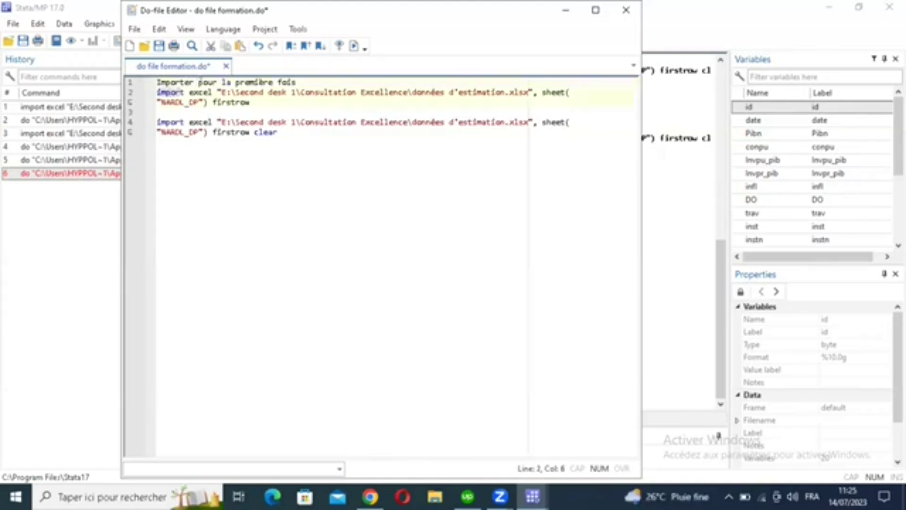
{"action": "left_click", "coordinate": [199, 82]}
{"action": "left_click", "coordinate": [296, 82], "text": "shift"}
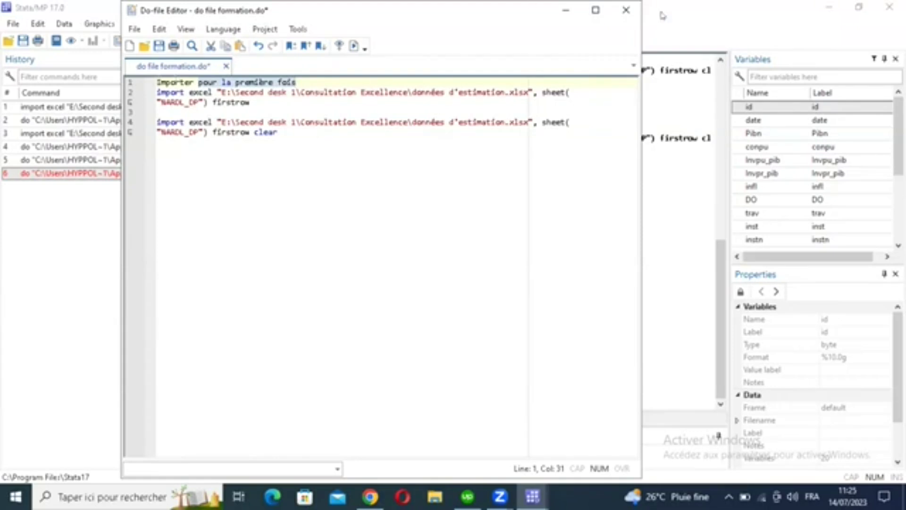
{"action": "left_click", "coordinate": [652, 40]}
{"action": "double_click", "coordinate": [239, 318]}
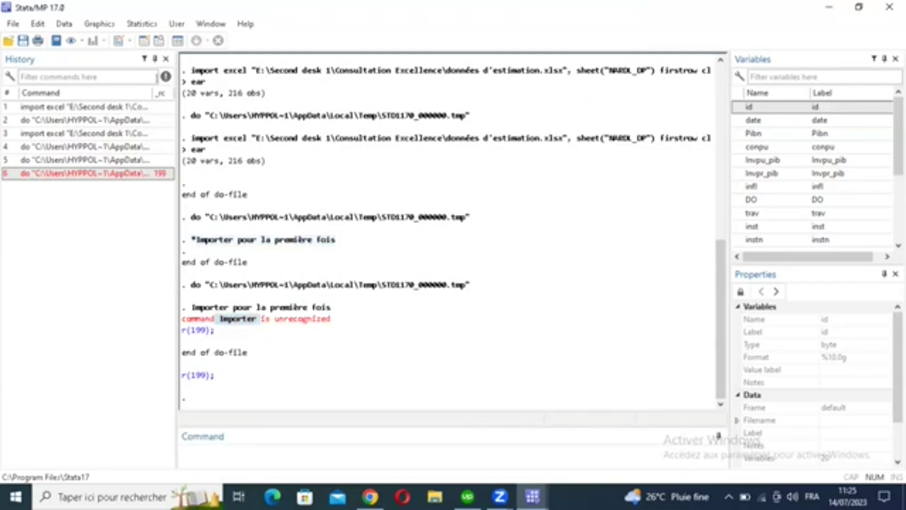
Step: Restore the asterisk at the start of the do-file's first line and select the comment together with the import command below it
{"action": "key", "text": "alt+Tab"}
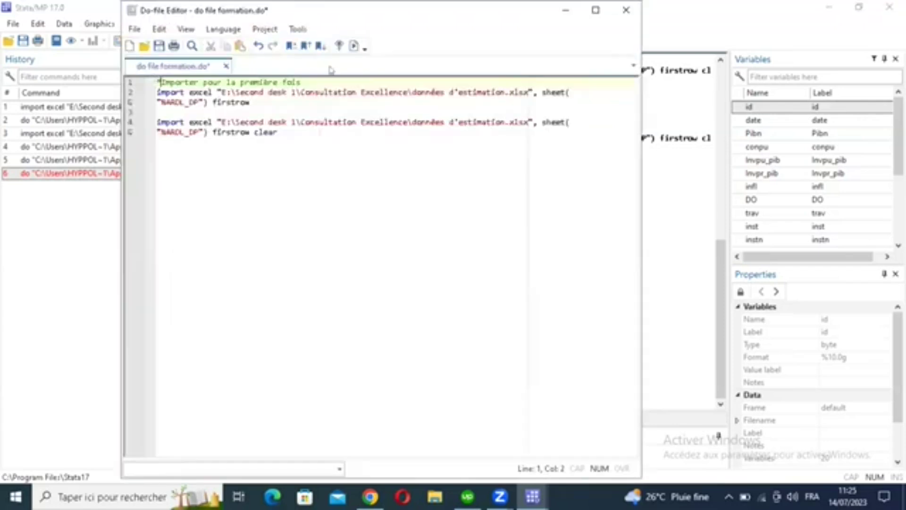
{"action": "left_click", "coordinate": [296, 82]}
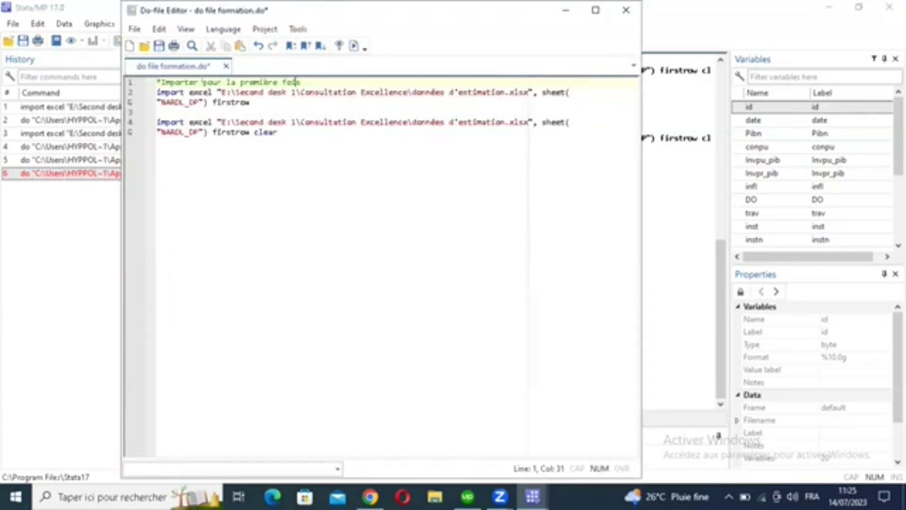
{"action": "key", "text": "End"}
{"action": "key", "text": "Home"}
{"action": "key", "text": "shift+Down"}
{"action": "key", "text": "shift+Down"}
{"action": "key", "text": "shift+Down"}
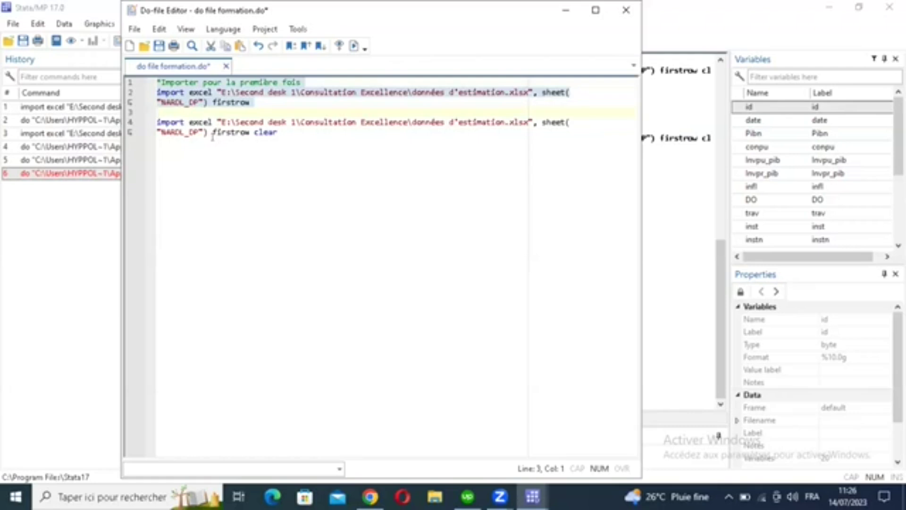
Step: Add the comment "*Importer lorsqu'il ya déjà des données en mémoire" above the import command ending in clear, spaced by blank lines, and save the do-file
{"action": "left_click", "coordinate": [167, 111]}
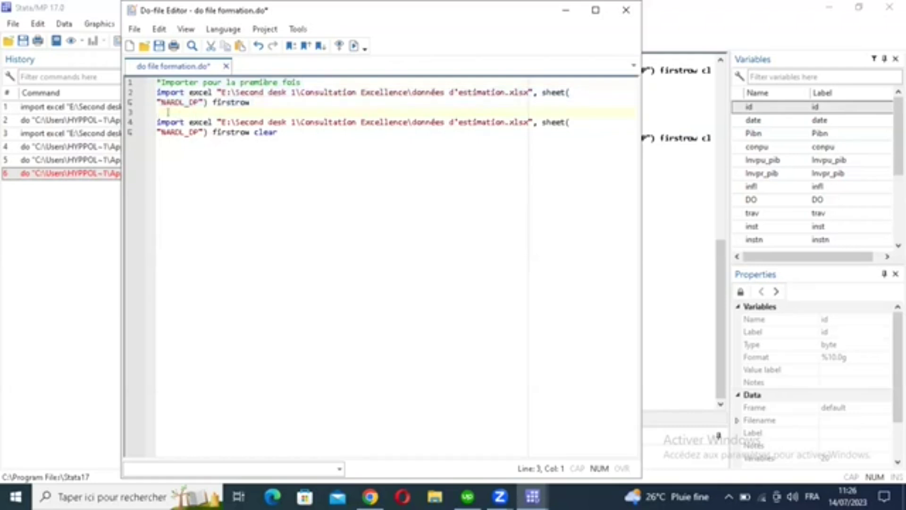
{"action": "key", "text": "Return"}
{"action": "key", "text": "Return"}
{"action": "type", "text": "*"}
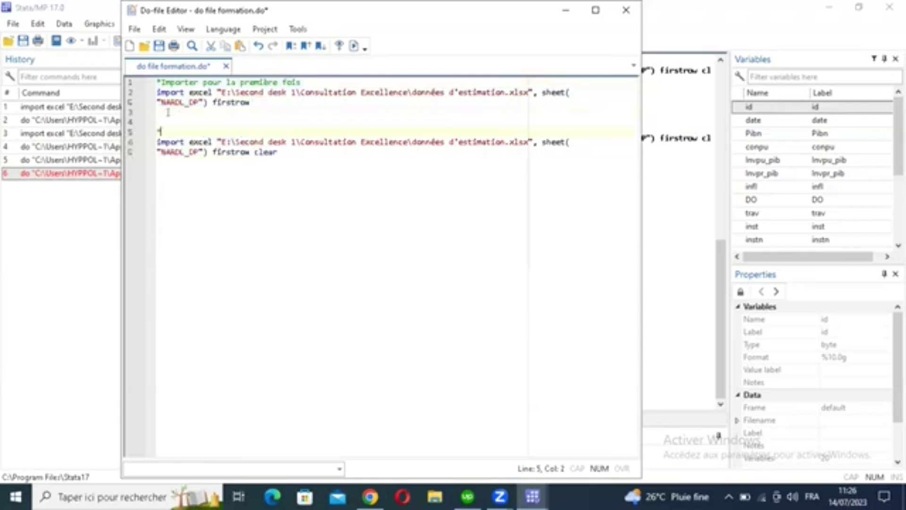
{"action": "type", "text": "Impo"}
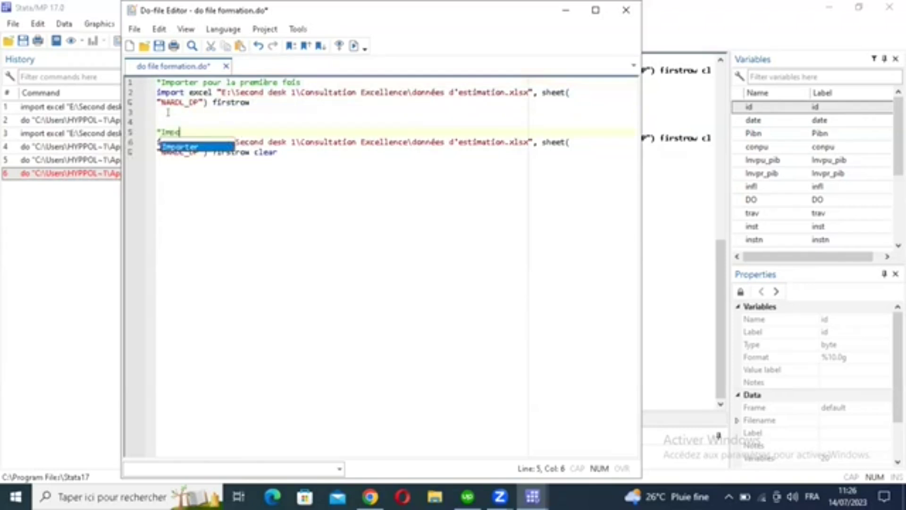
{"action": "type", "text": "rter "}
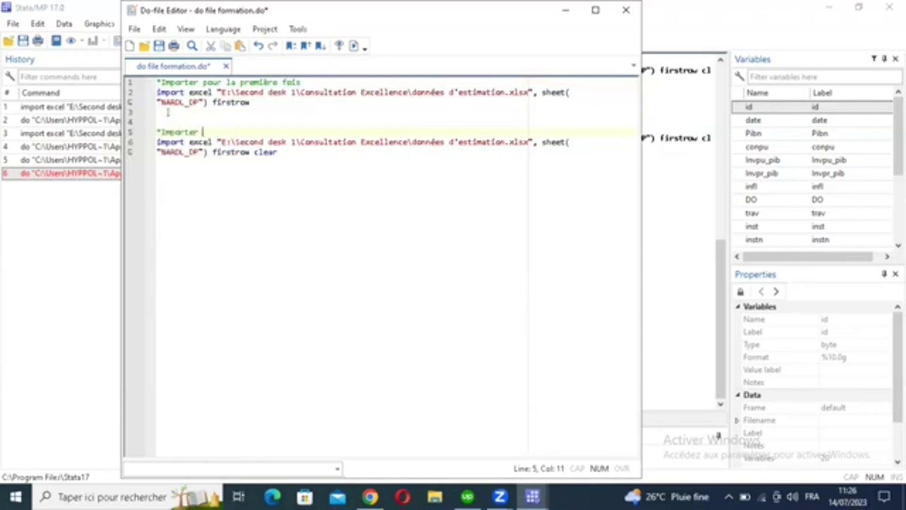
{"action": "type", "text": "une fois "}
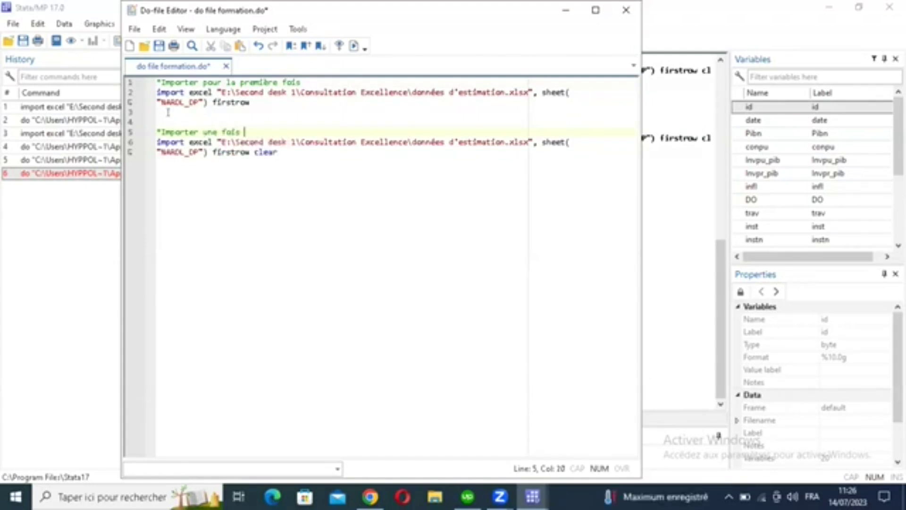
{"action": "type", "text": "de plu"}
{"action": "key", "text": "BackSpace"}
{"action": "key", "text": "BackSpace"}
{"action": "key", "text": "BackSpace"}
{"action": "key", "text": "BackSpace"}
{"action": "key", "text": "BackSpace"}
{"action": "key", "text": "BackSpace"}
{"action": "key", "text": "BackSpace"}
{"action": "key", "text": "BackSpace"}
{"action": "key", "text": "BackSpace"}
{"action": "key", "text": "BackSpace"}
{"action": "key", "text": "BackSpace"}
{"action": "key", "text": "BackSpace"}
{"action": "key", "text": "BackSpace"}
{"action": "key", "text": "BackSpace"}
{"action": "key", "text": "BackSpace"}
{"action": "type", "text": "lorsqu'il y a déjà des donné"}
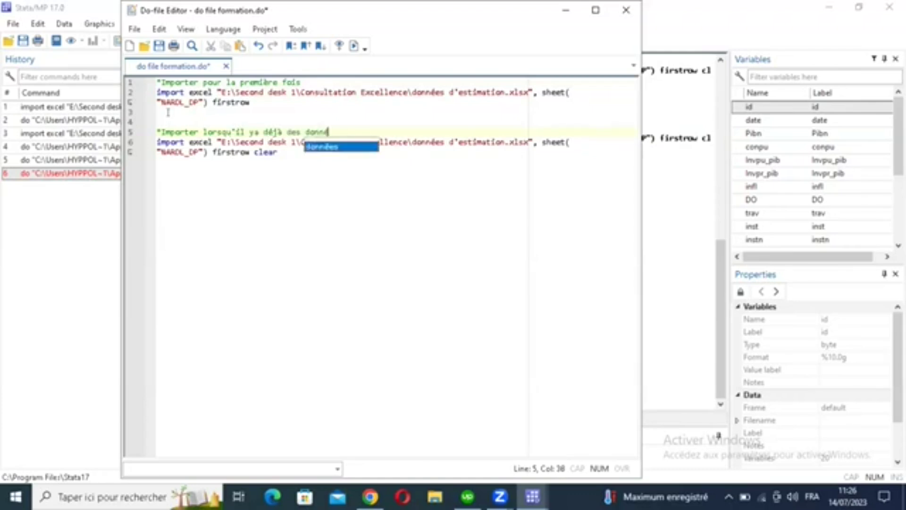
{"action": "type", "text": "es dn mémoir"}
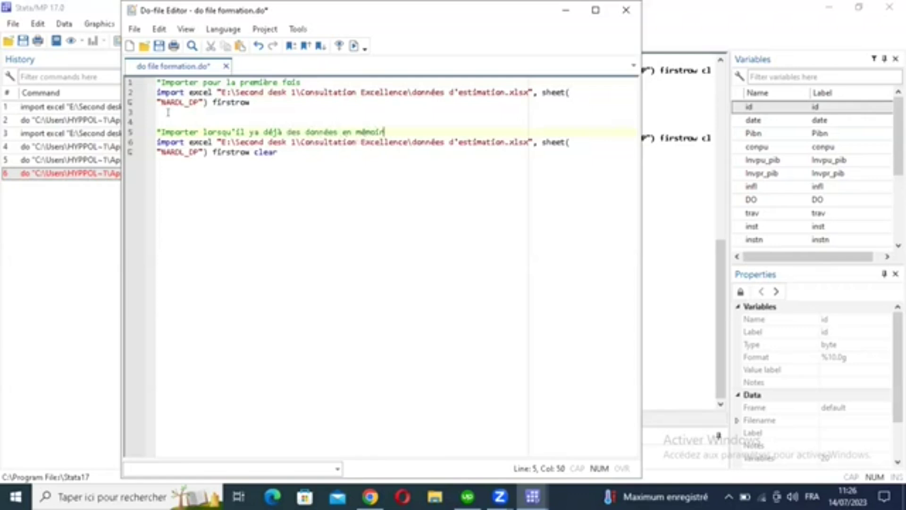
{"action": "type", "text": "e"}
{"action": "left_click", "coordinate": [157, 46]}
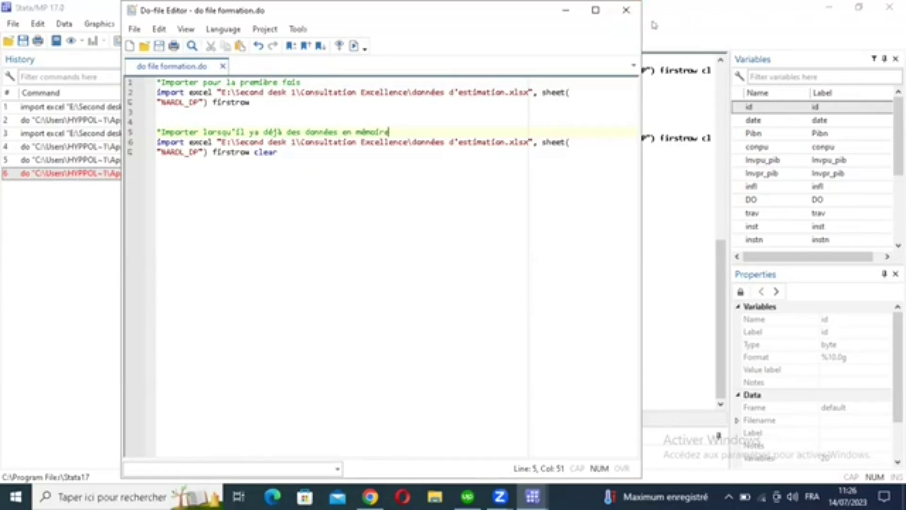
Step: Close the do-file editor and reopen "do file formation.do" from the "Formation stata économométrie" folder
{"action": "left_click", "coordinate": [630, 14]}
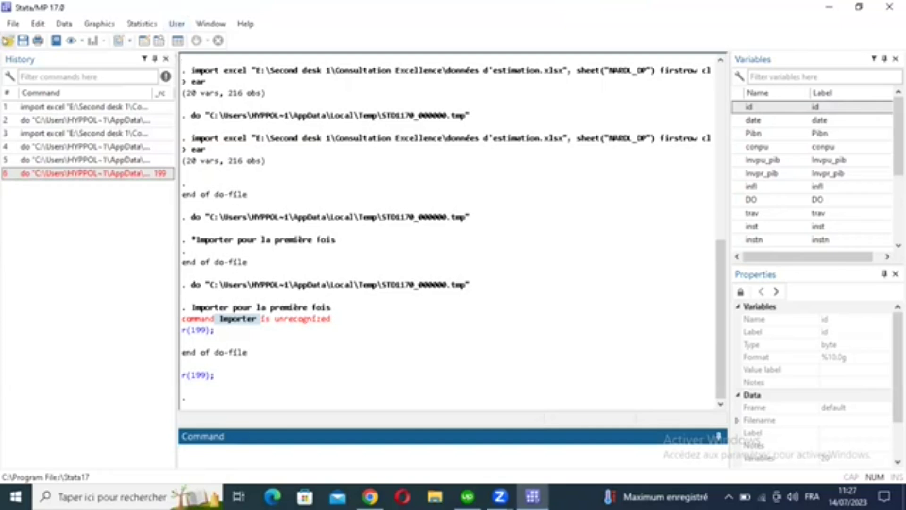
{"action": "left_click", "coordinate": [8, 42]}
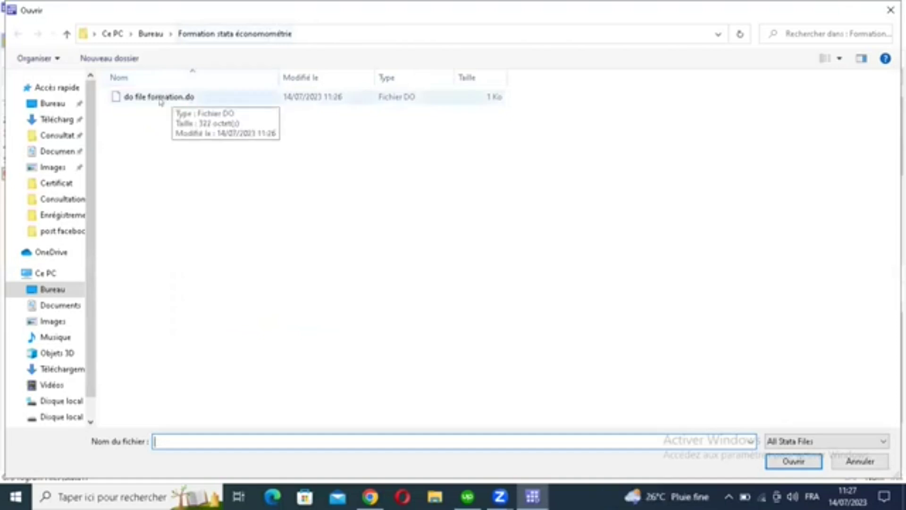
{"action": "double_click", "coordinate": [160, 100]}
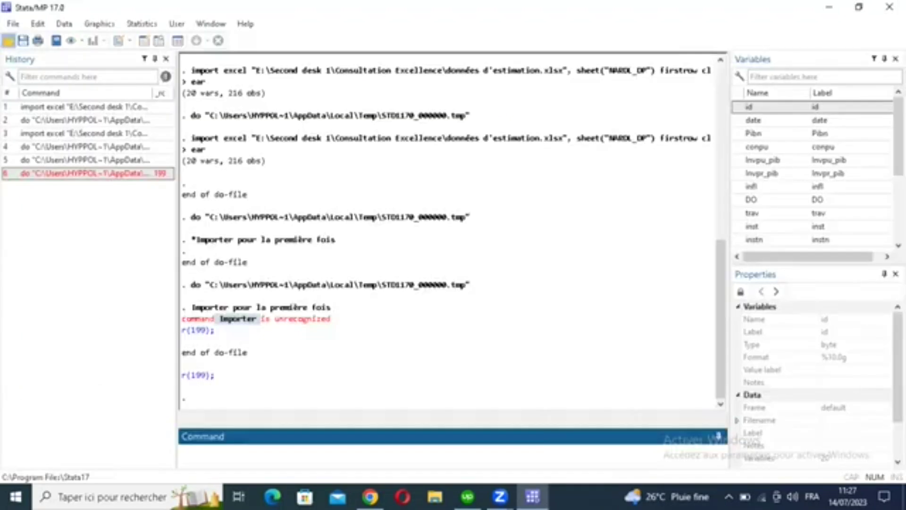
{"action": "left_click", "coordinate": [254, 149]}
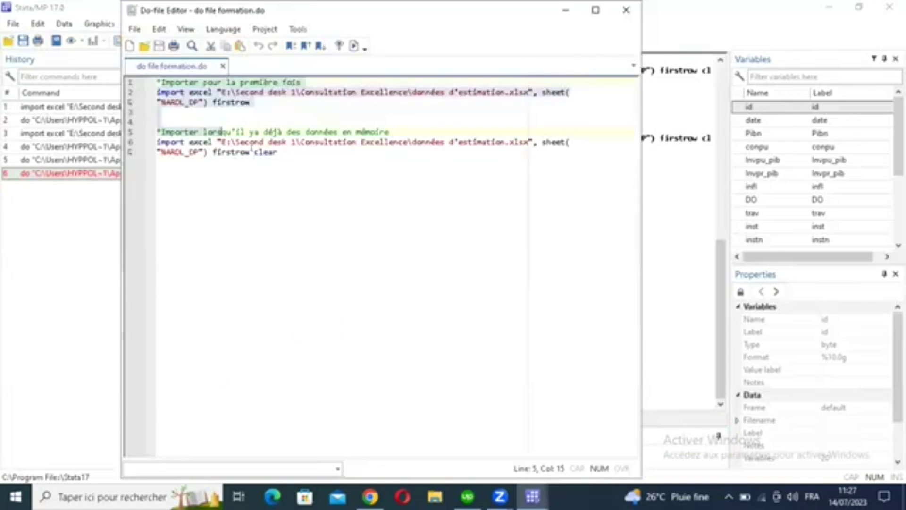
Step: Delete the clear option from the second import excel command and run only that command from the do-file
{"action": "double_click", "coordinate": [280, 152]}
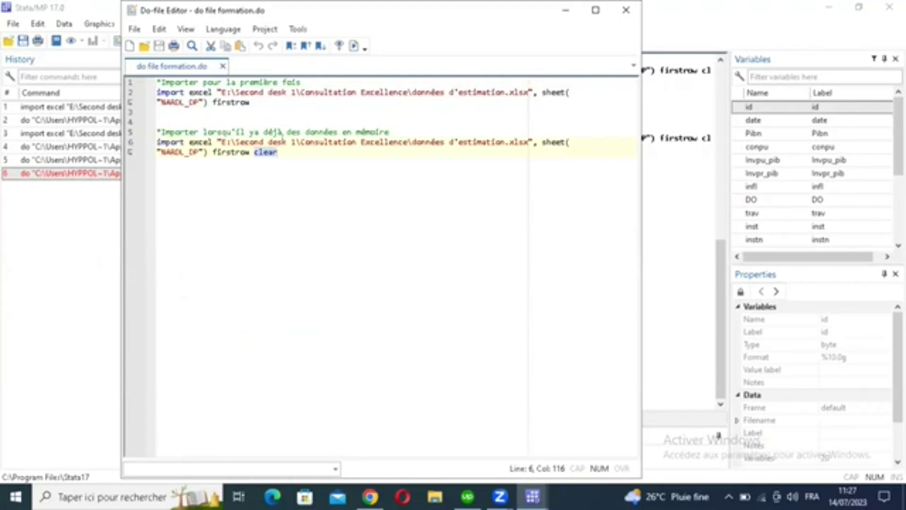
{"action": "key", "text": "BackSpace"}
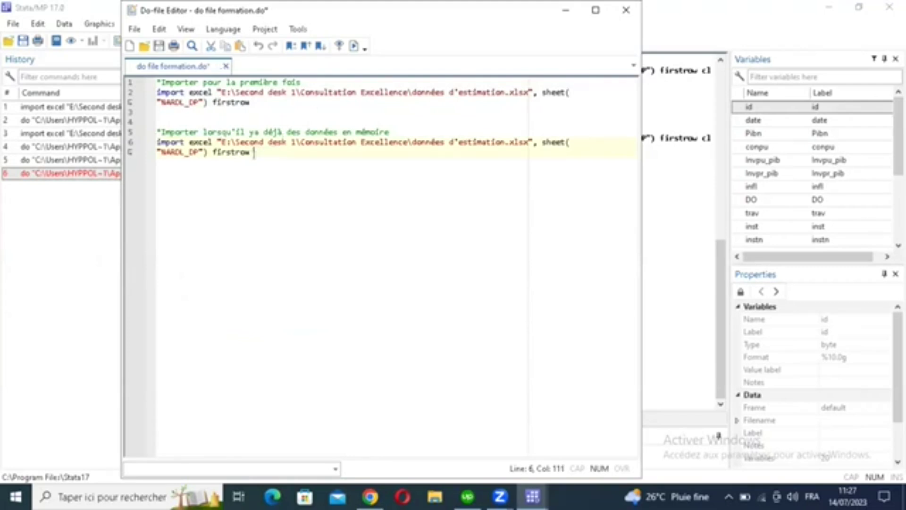
{"action": "key", "text": "shift+Home"}
{"action": "left_click", "coordinate": [354, 46]}
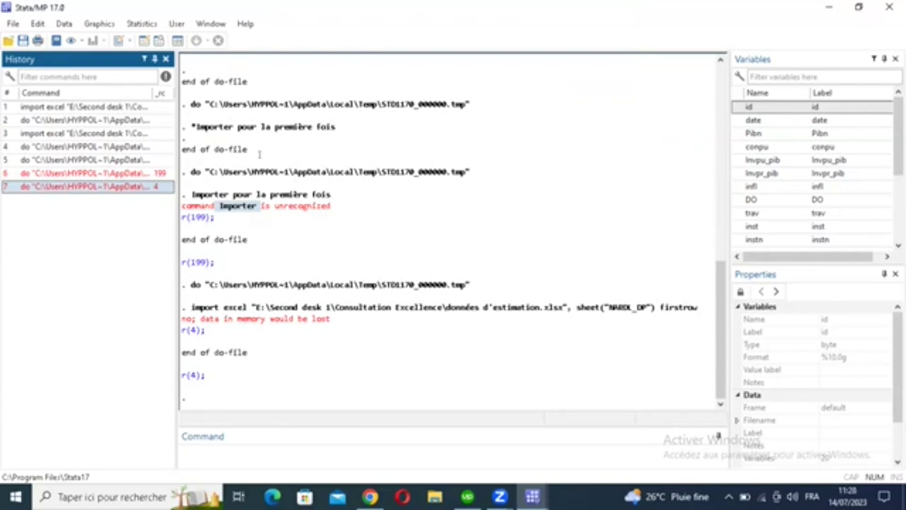
Step: Restore the clear option at the end of the second import excel command, run only that command and highlight its output in the results
{"action": "key", "text": "alt+Tab"}
{"action": "type", "text": "ear"}
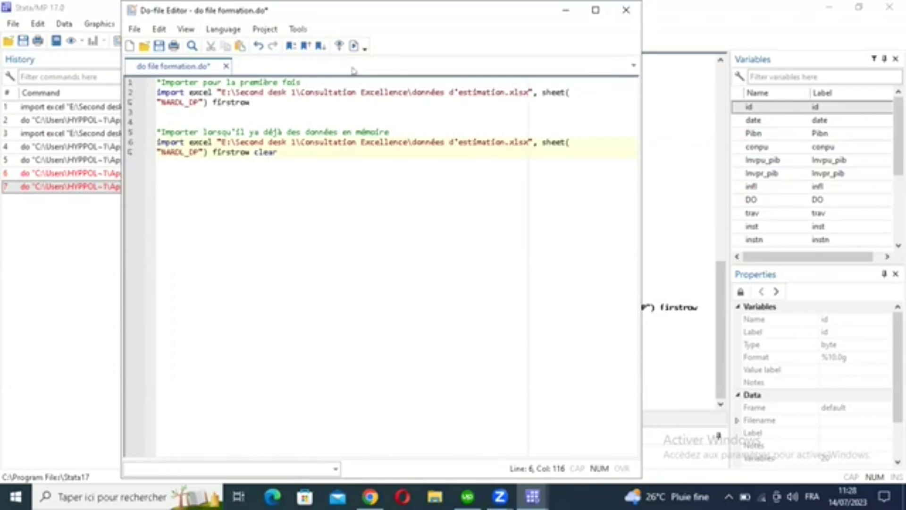
{"action": "key", "text": "shift+Home"}
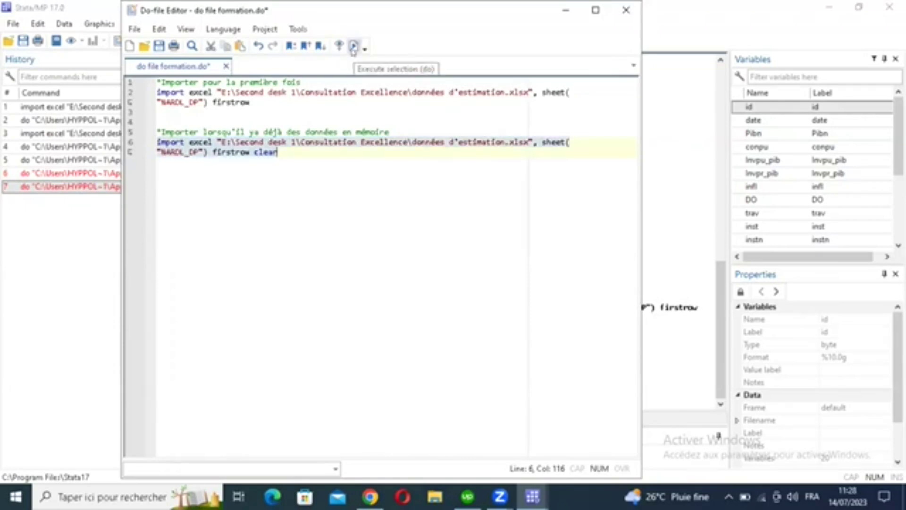
{"action": "left_click", "coordinate": [354, 48]}
{"action": "left_click", "coordinate": [115, 210]}
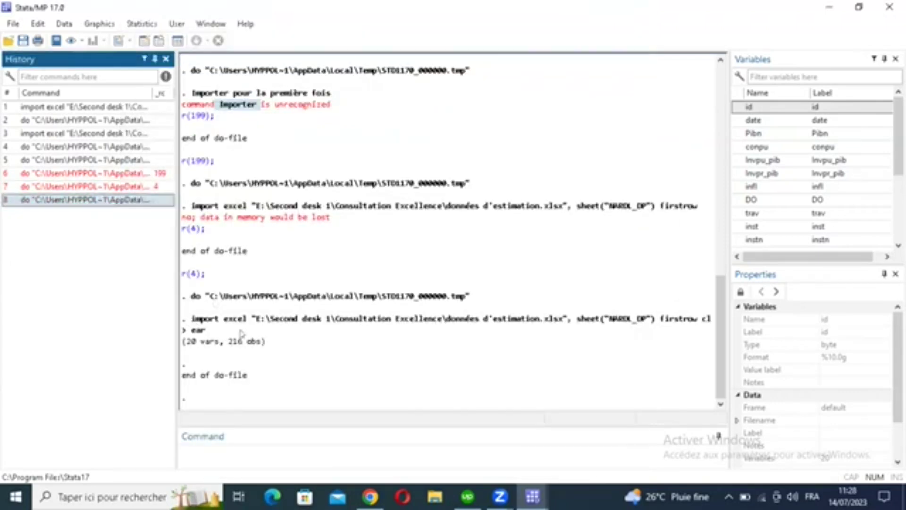
{"action": "left_click_drag", "start_coordinate": [191, 318], "coordinate": [267, 338]}
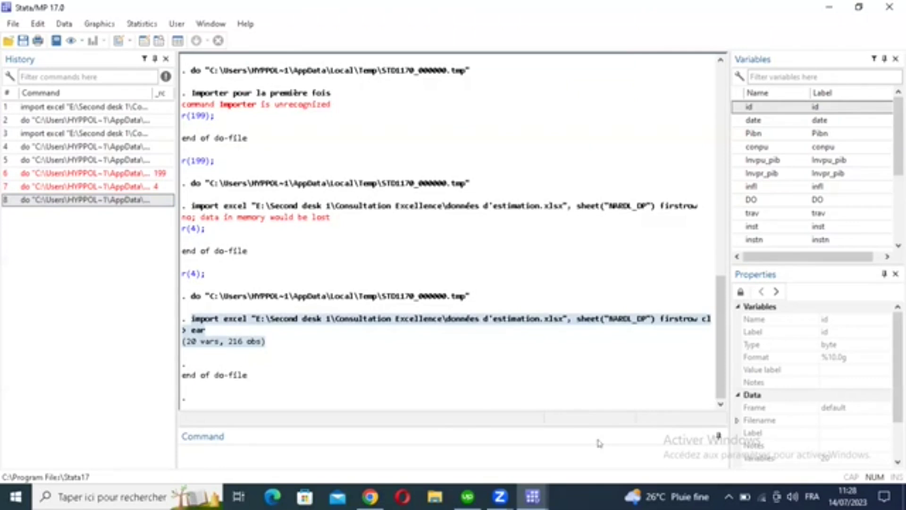
{"action": "left_click", "coordinate": [533, 497]}
{"action": "key", "text": "alt+Tab"}
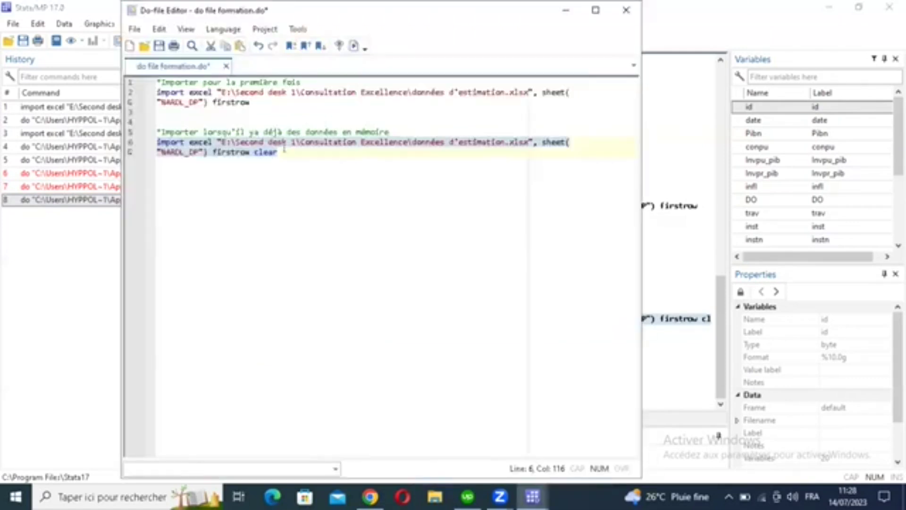
{"action": "left_click", "coordinate": [284, 150]}
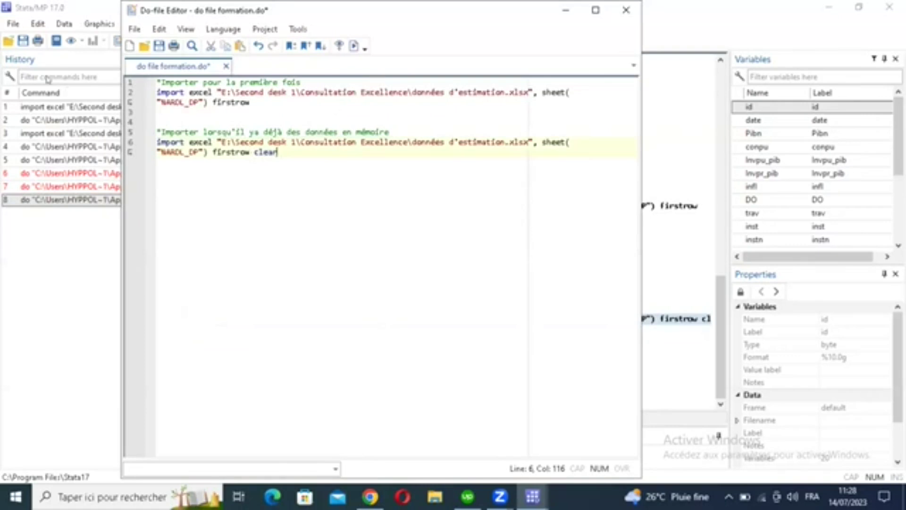
Step: Import the NARDL_DP sheet of "données d'estimation.xlsx" through the Excel import dialog, using the first row as variable names and discarding the data in memory
{"action": "left_click", "coordinate": [18, 32]}
{"action": "left_click", "coordinate": [9, 41]}
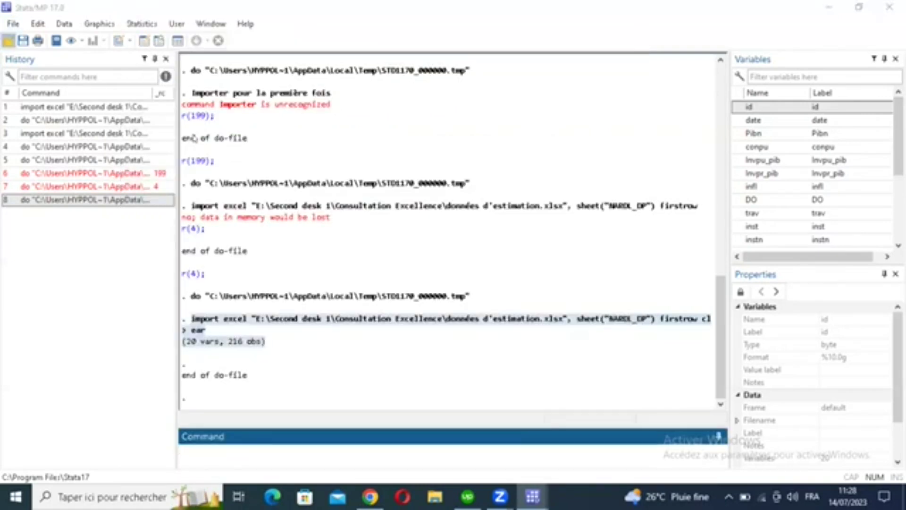
{"action": "left_click", "coordinate": [889, 9]}
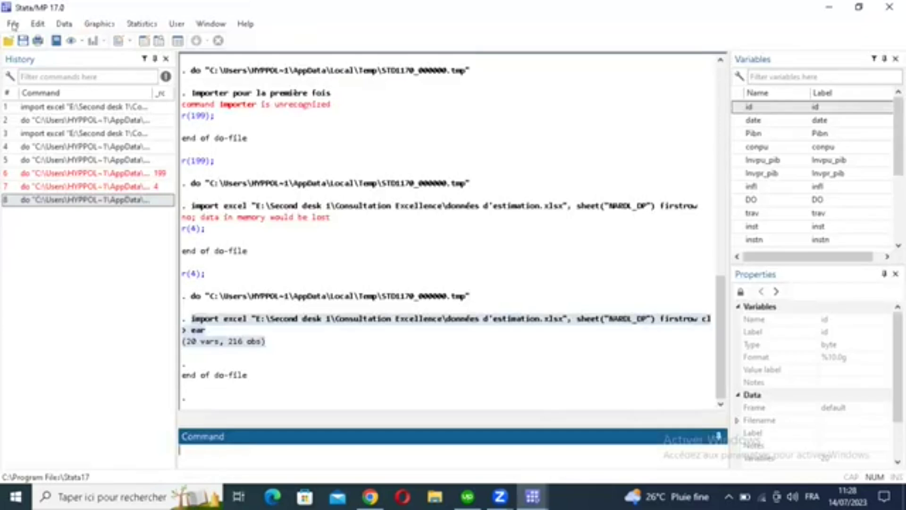
{"action": "left_click", "coordinate": [13, 24]}
{"action": "left_click", "coordinate": [307, 180]}
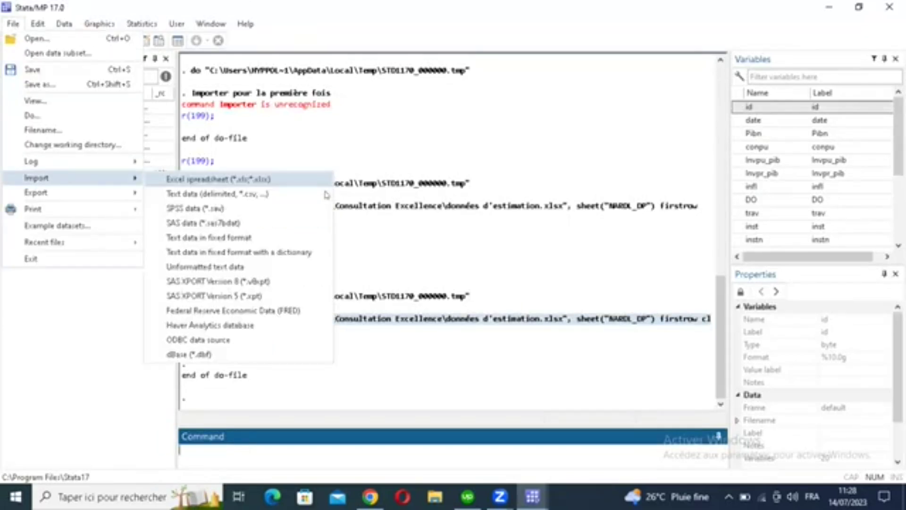
{"action": "left_click", "coordinate": [559, 143]}
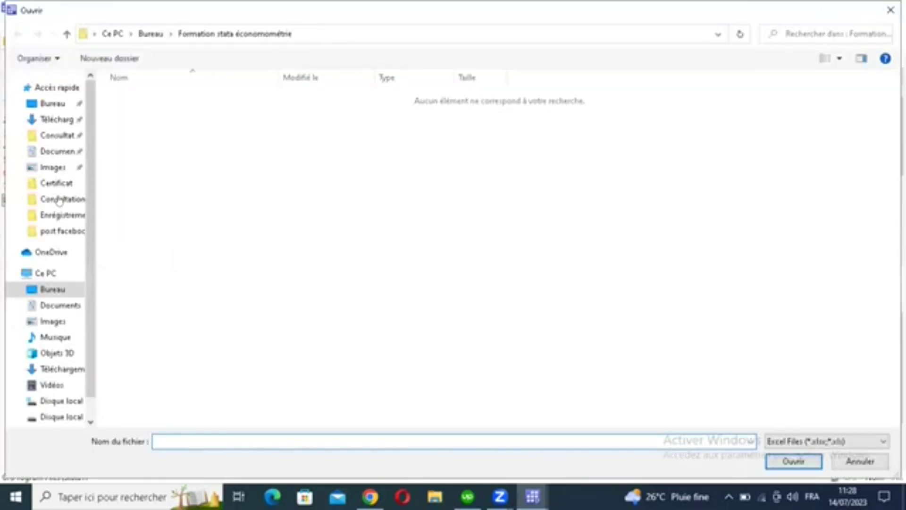
{"action": "left_click", "coordinate": [59, 201]}
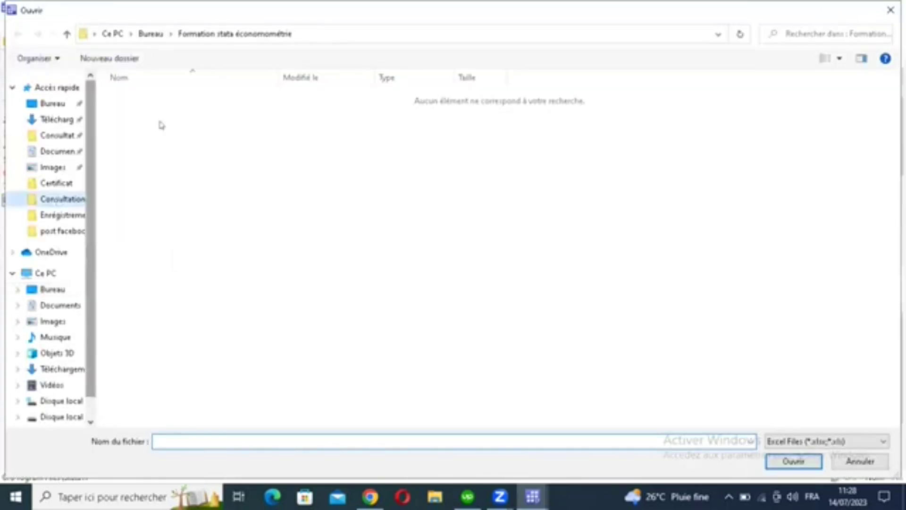
{"action": "double_click", "coordinate": [161, 124]}
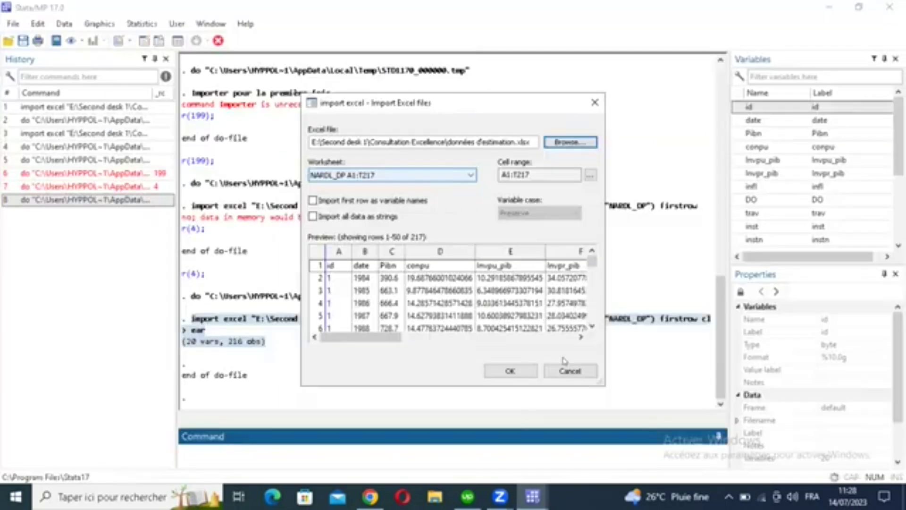
{"action": "left_click", "coordinate": [313, 201]}
{"action": "left_click", "coordinate": [508, 369]}
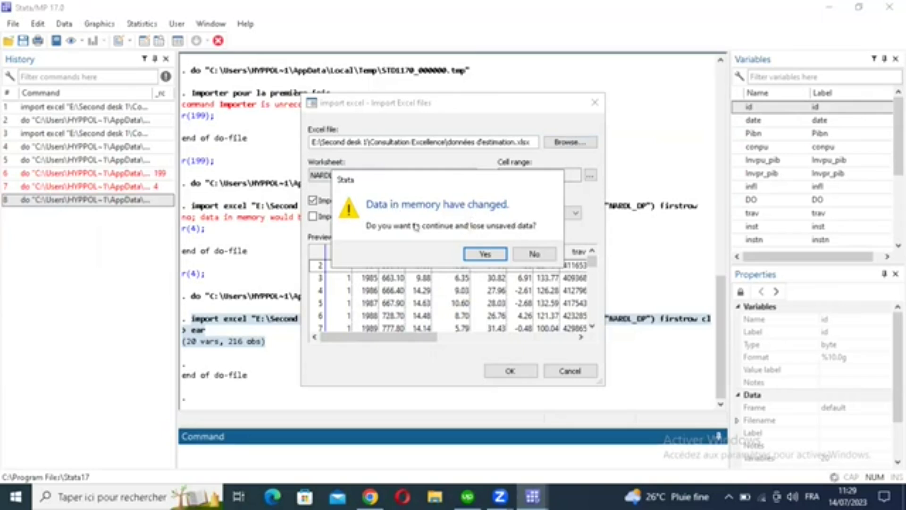
{"action": "left_click", "coordinate": [504, 254]}
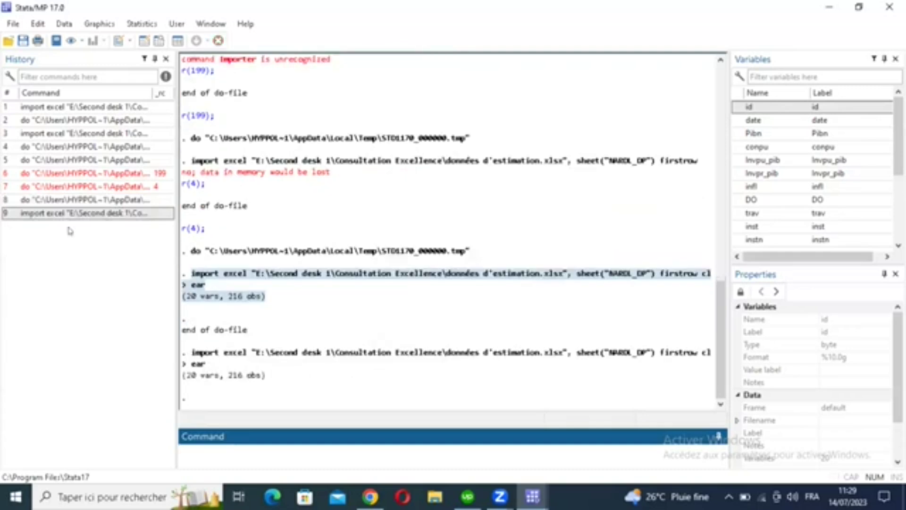
Step: Recall the latest import command from the history and highlight its clear option, both there and in the do-file's second import command
{"action": "left_click", "coordinate": [57, 215]}
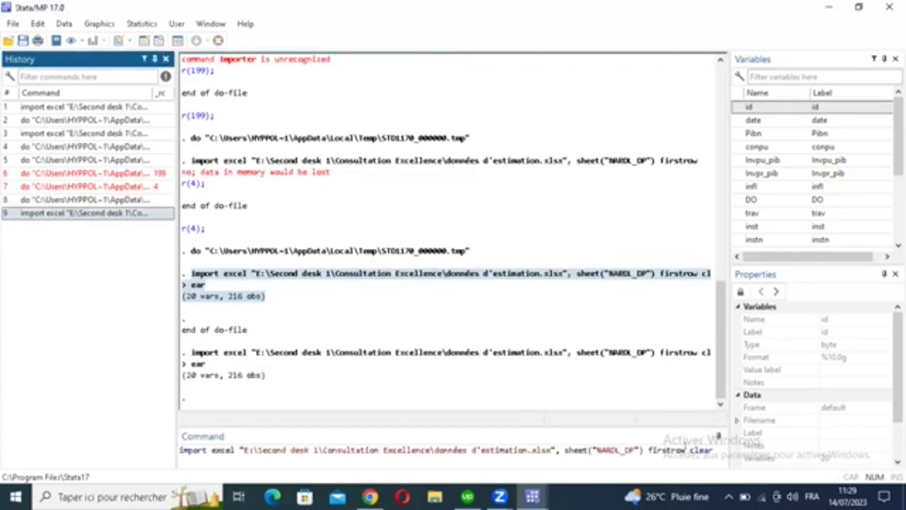
{"action": "left_click", "coordinate": [693, 450]}
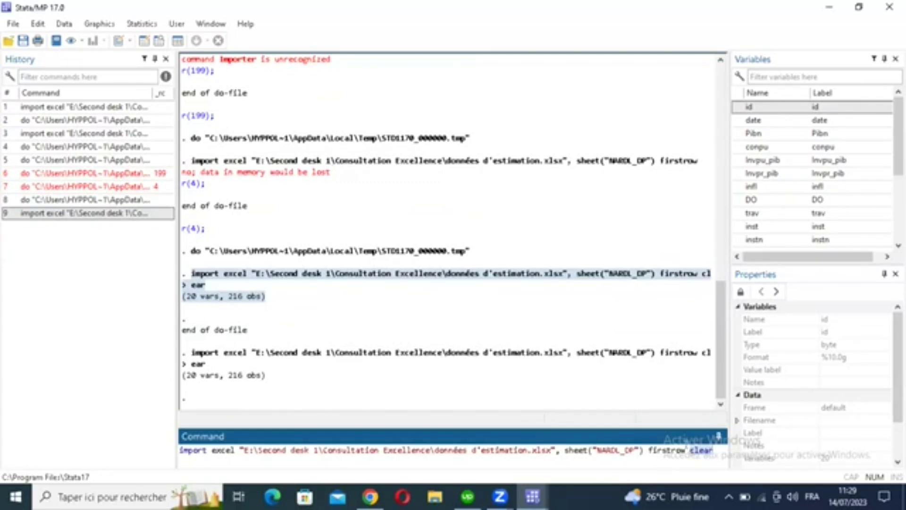
{"action": "double_click", "coordinate": [708, 450]}
{"action": "key", "text": "super+t"}
{"action": "key", "text": "Return"}
{"action": "key", "text": "ctrl+shift+Left"}
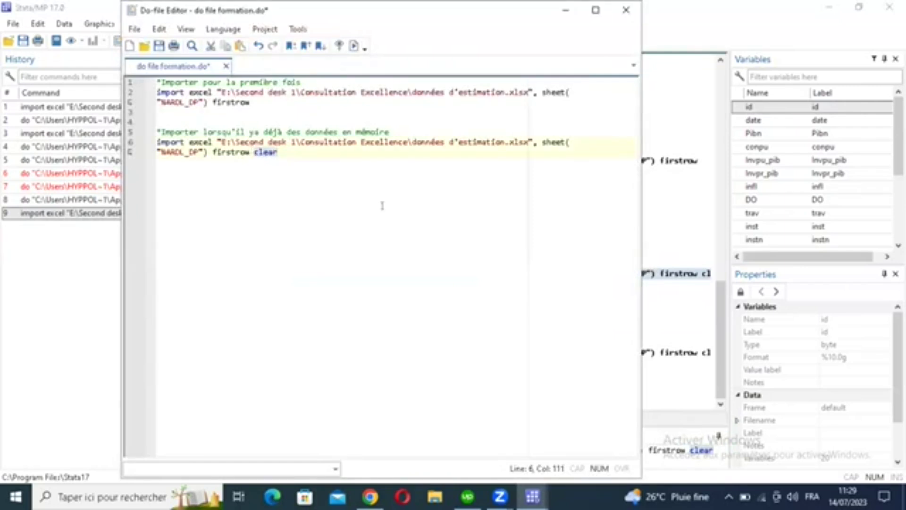
{"action": "key", "text": "End"}
{"action": "left_click", "coordinate": [291, 150]}
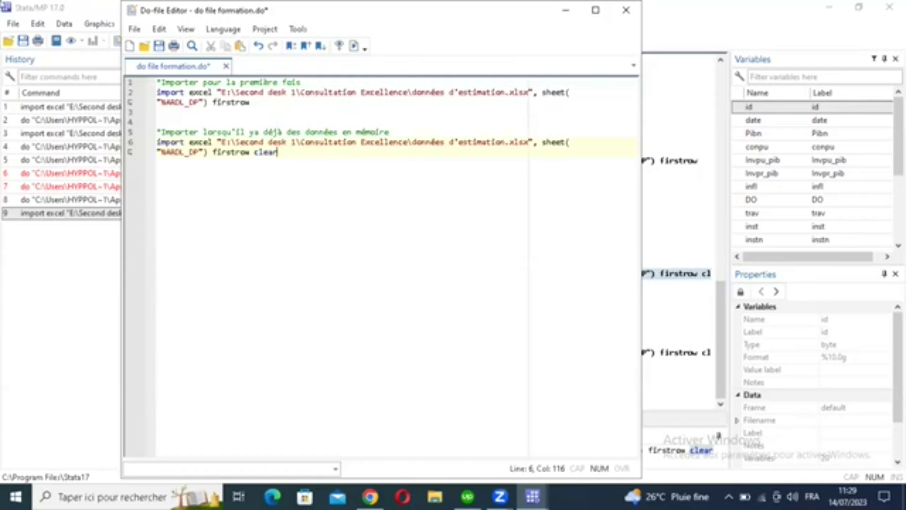
Step: Return to the main window and open the summarize dialog for summary statistics
{"action": "left_click", "coordinate": [695, 17]}
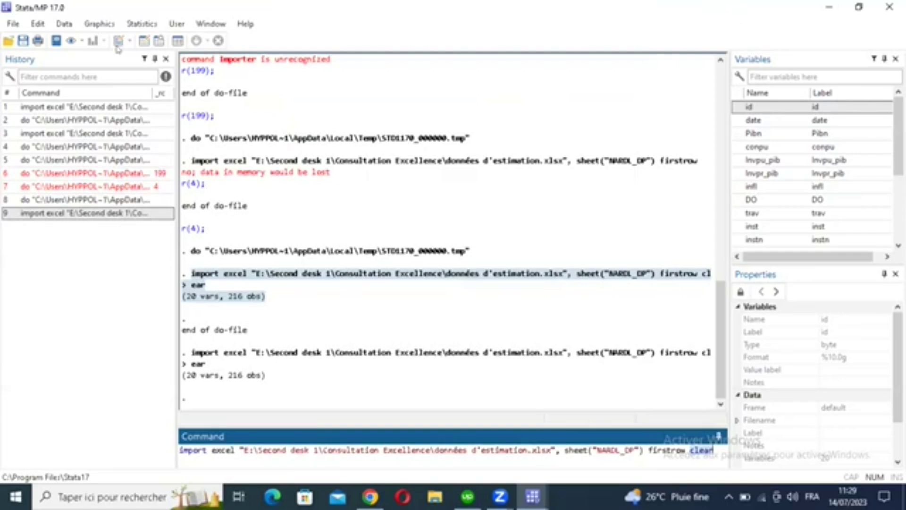
{"action": "left_click", "coordinate": [140, 25]}
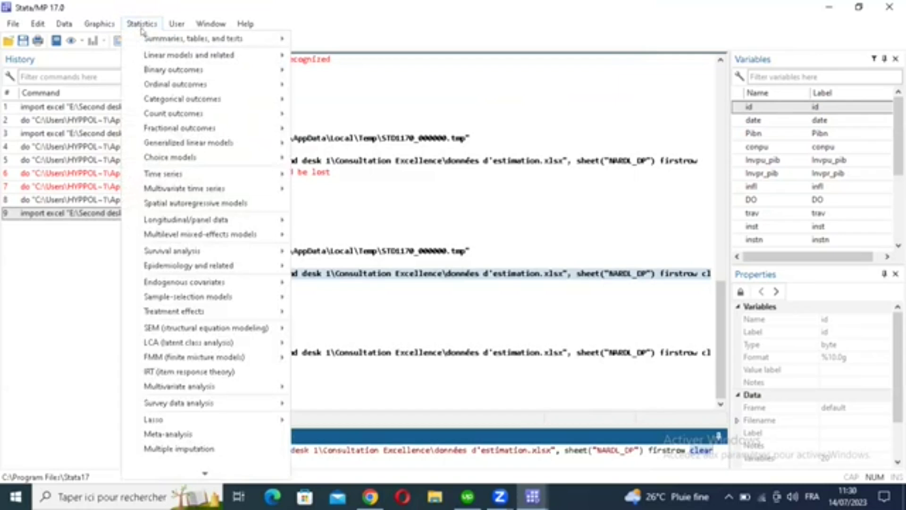
{"action": "mouse_move", "coordinate": [171, 39]}
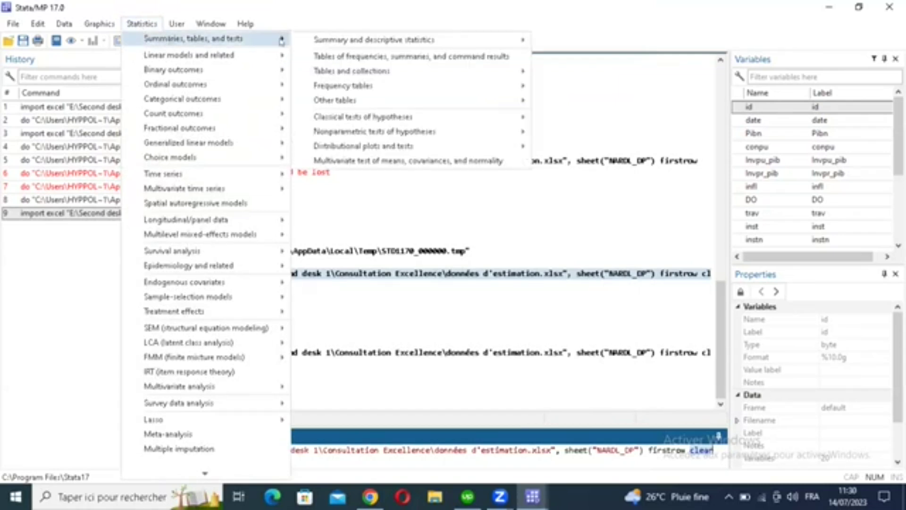
{"action": "mouse_move", "coordinate": [349, 36]}
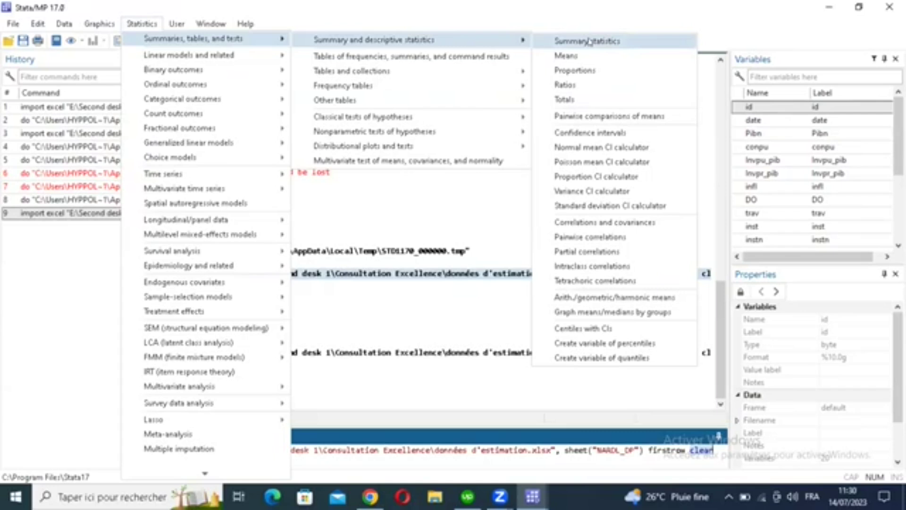
{"action": "left_click", "coordinate": [143, 24]}
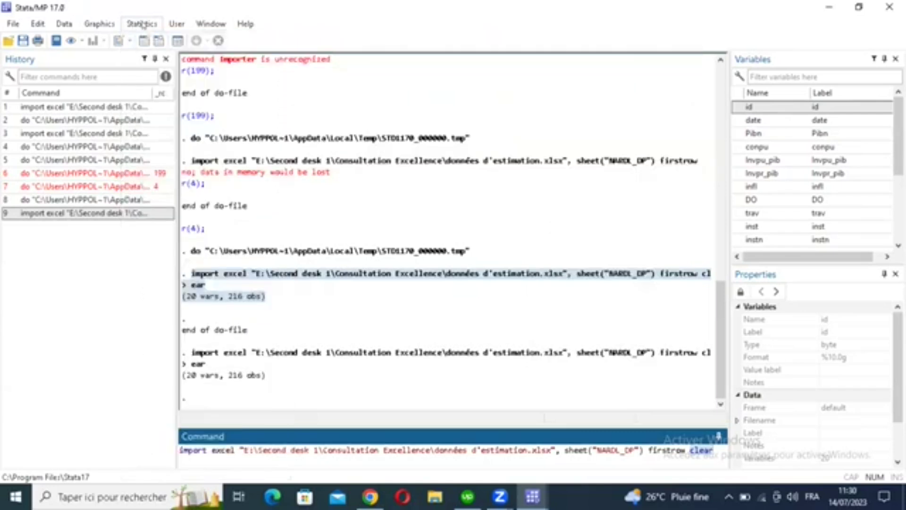
{"action": "left_click", "coordinate": [142, 25]}
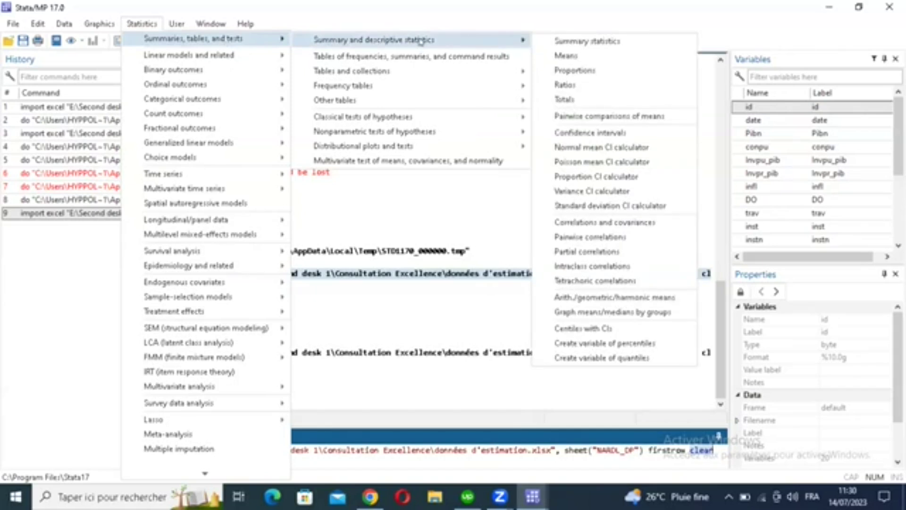
{"action": "left_click", "coordinate": [603, 40]}
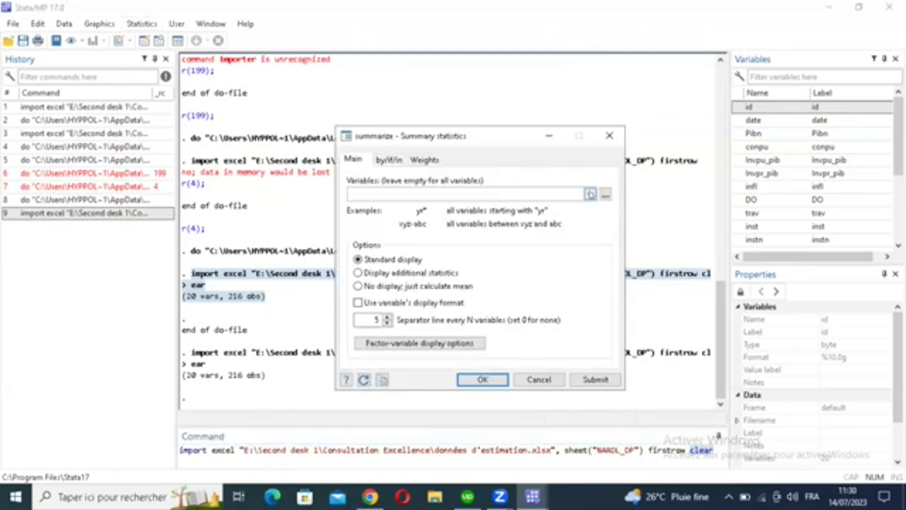
Step: Summarize the variables Pibn, conpu and Invpu_pib with the standard display
{"action": "left_click", "coordinate": [591, 194]}
{"action": "left_click", "coordinate": [367, 164]}
{"action": "left_click", "coordinate": [590, 194]}
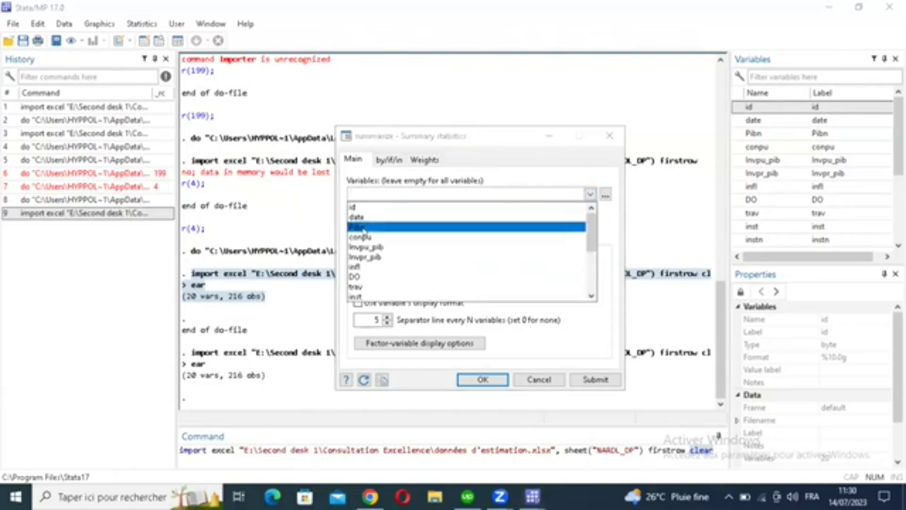
{"action": "left_click", "coordinate": [365, 231]}
{"action": "left_click", "coordinate": [380, 238]}
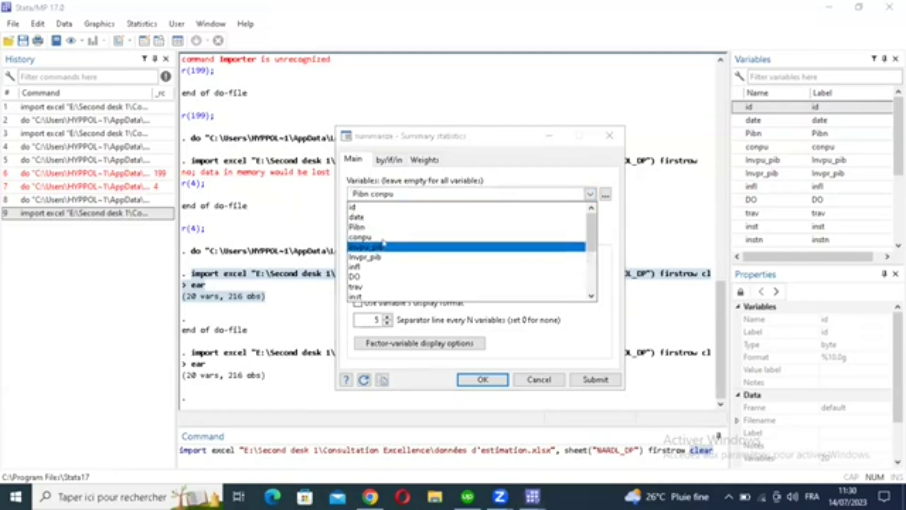
{"action": "left_click", "coordinate": [508, 247]}
{"action": "left_click", "coordinate": [469, 114]}
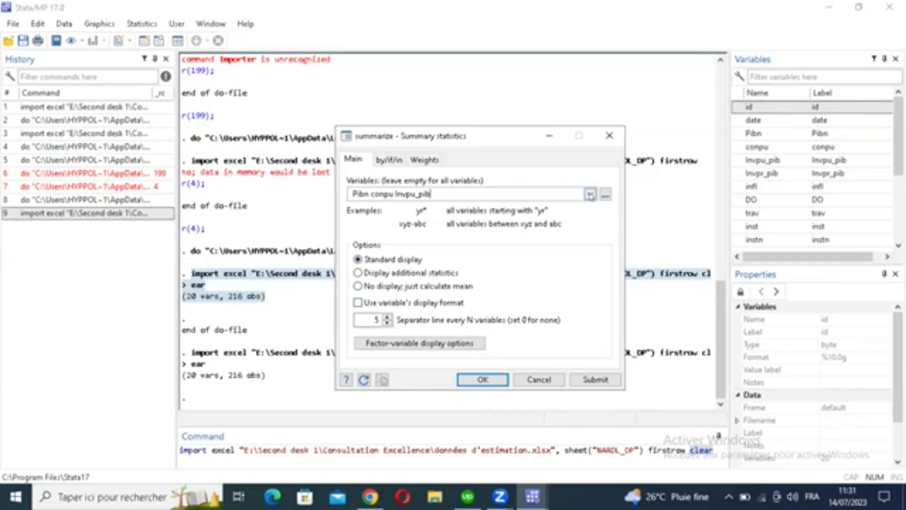
{"action": "key", "text": "alt+Down"}
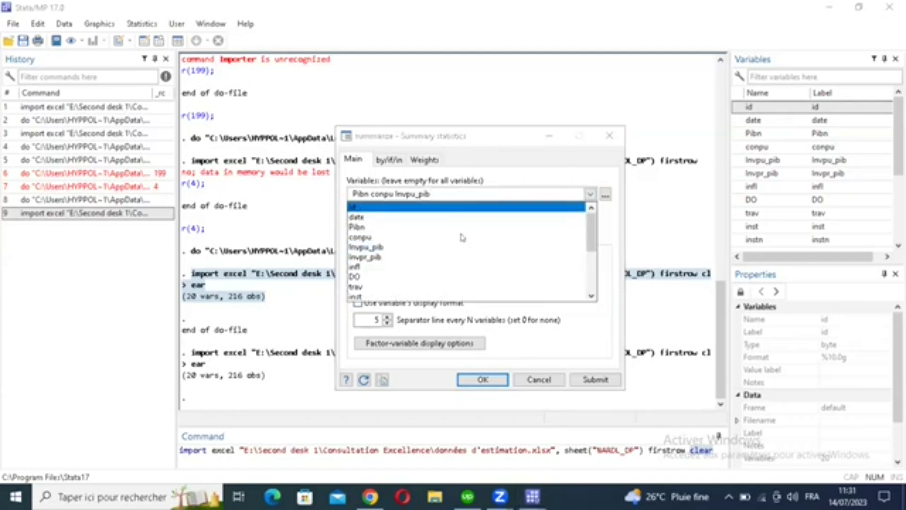
{"action": "key", "text": "Escape"}
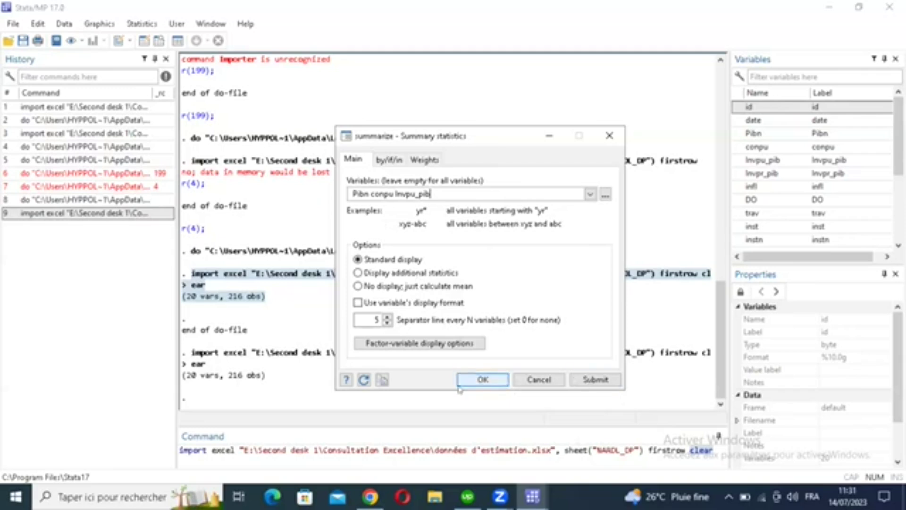
{"action": "left_click", "coordinate": [483, 380]}
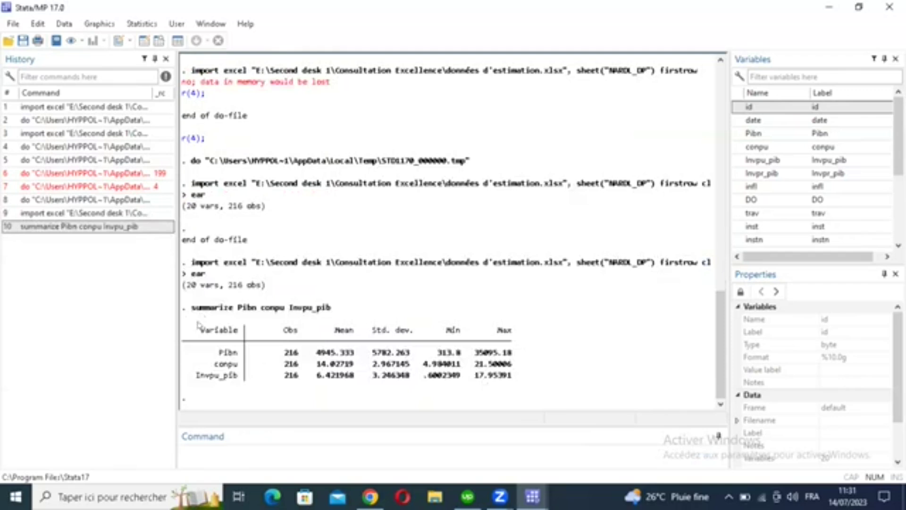
Step: Examine the summary table's mean, standard deviation, minimum and maximum columns for the three variables, and highlight the whole table
{"action": "left_click_drag", "start_coordinate": [199, 325], "coordinate": [513, 376]}
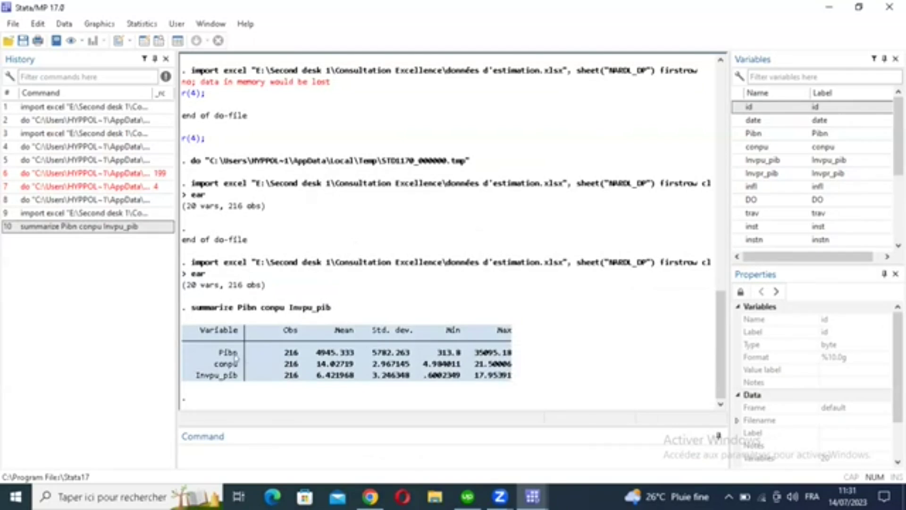
{"action": "left_click", "coordinate": [313, 356]}
{"action": "double_click", "coordinate": [315, 362]}
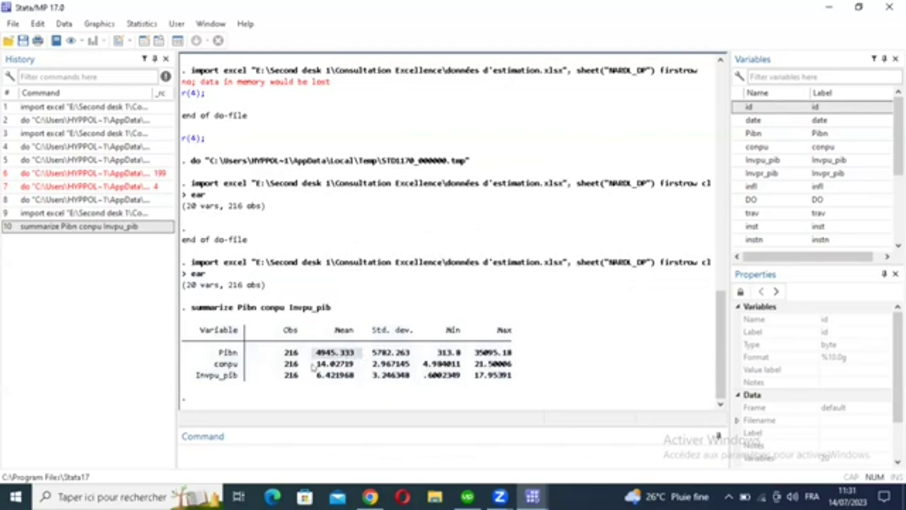
{"action": "left_click", "coordinate": [341, 368]}
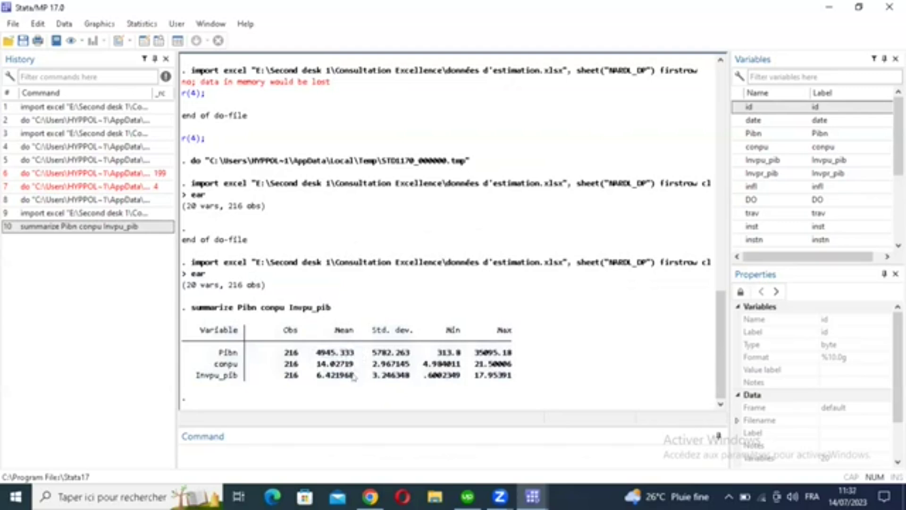
{"action": "left_click_drag", "start_coordinate": [372, 329], "coordinate": [514, 330]}
{"action": "left_click_drag", "start_coordinate": [194, 332], "coordinate": [516, 377]}
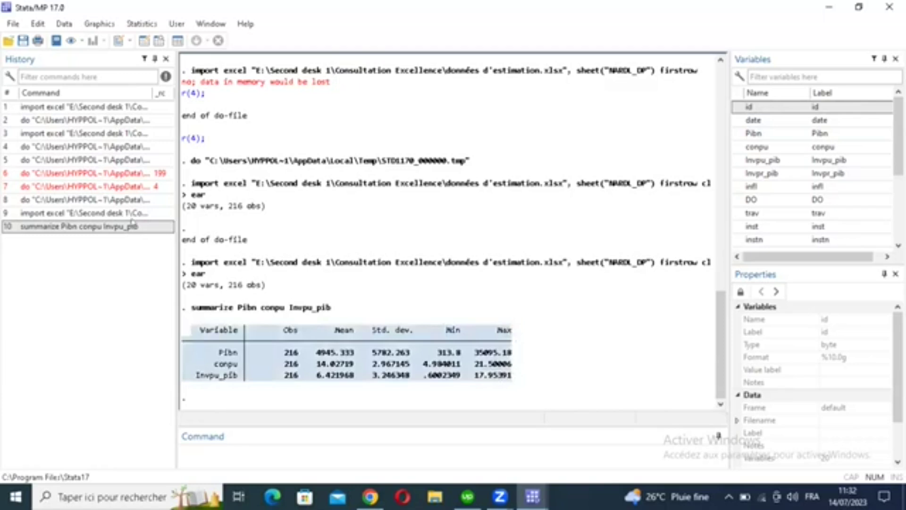
Step: Add the comment "*Statistiques descriptives" to the do-file and place the summarize Pibn conpu Invpu_pib command from the history below it
{"action": "left_click", "coordinate": [33, 228]}
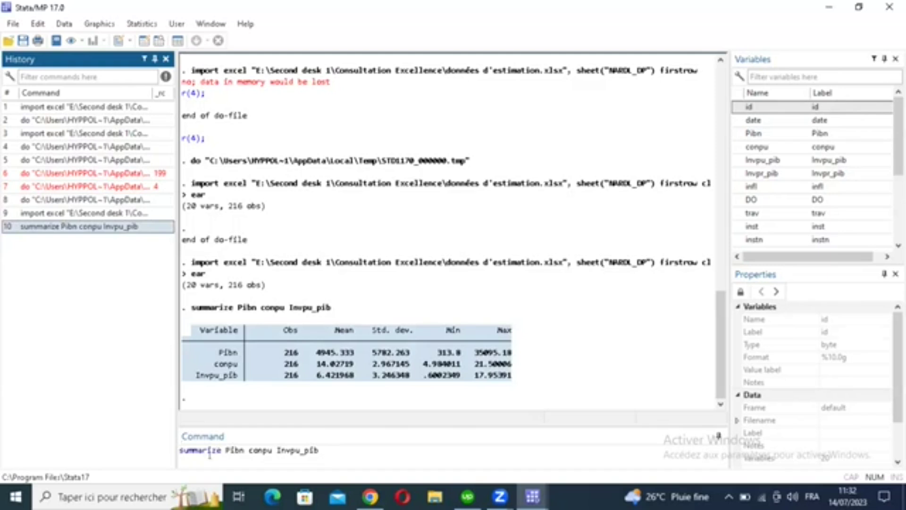
{"action": "left_click", "coordinate": [329, 445]}
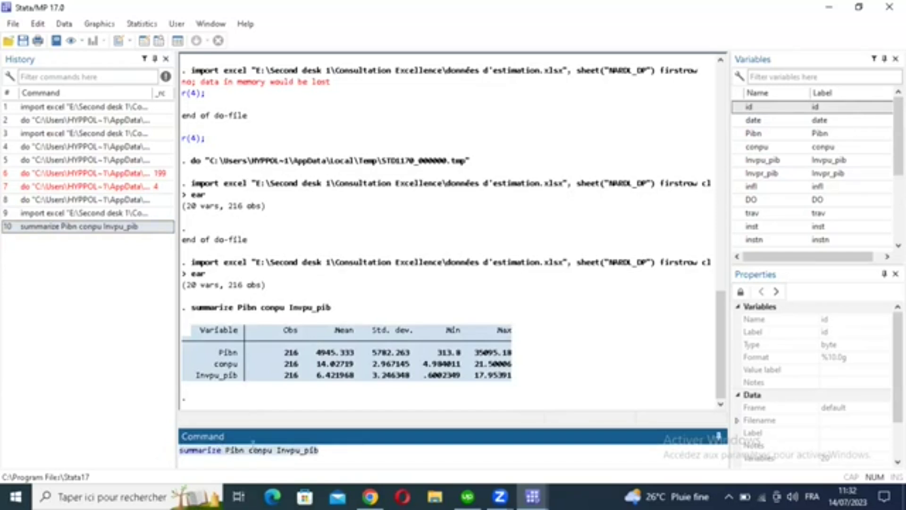
{"action": "left_click", "coordinate": [533, 496]}
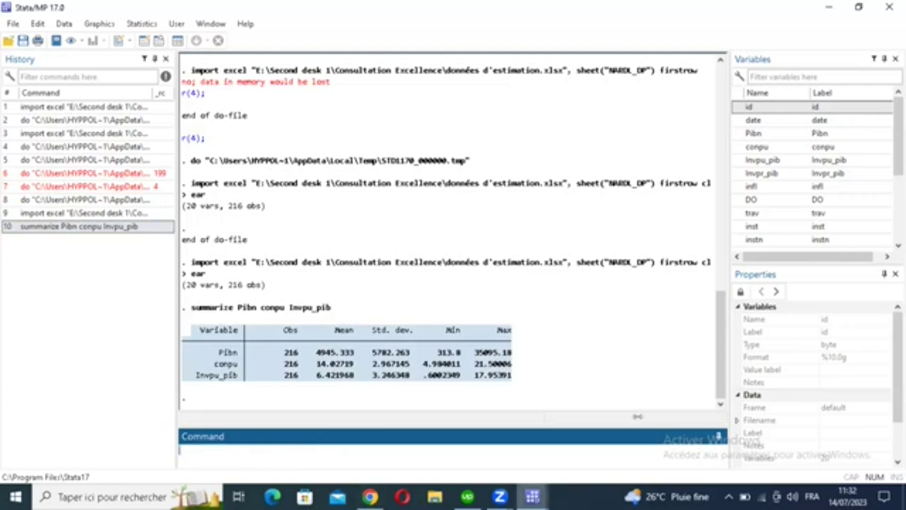
{"action": "key", "text": "Return"}
{"action": "key", "text": "Return"}
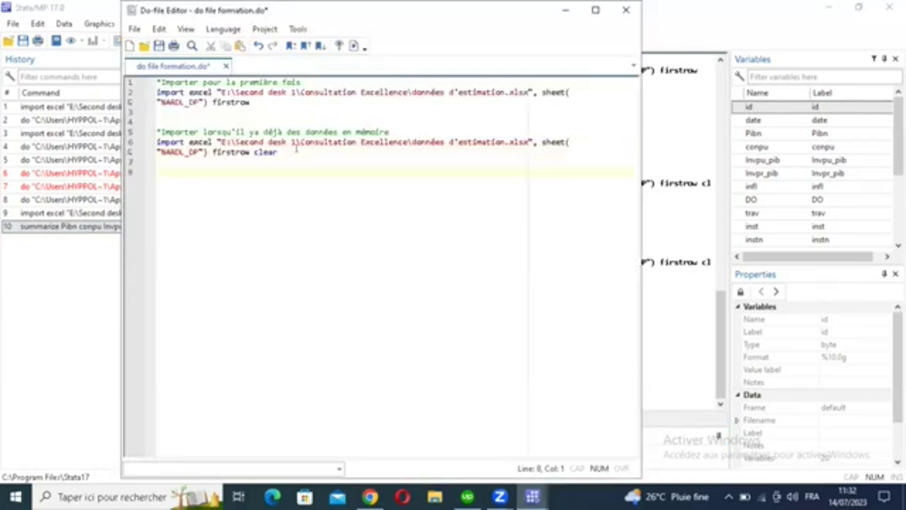
{"action": "type", "text": "*statistiques descriptives"}
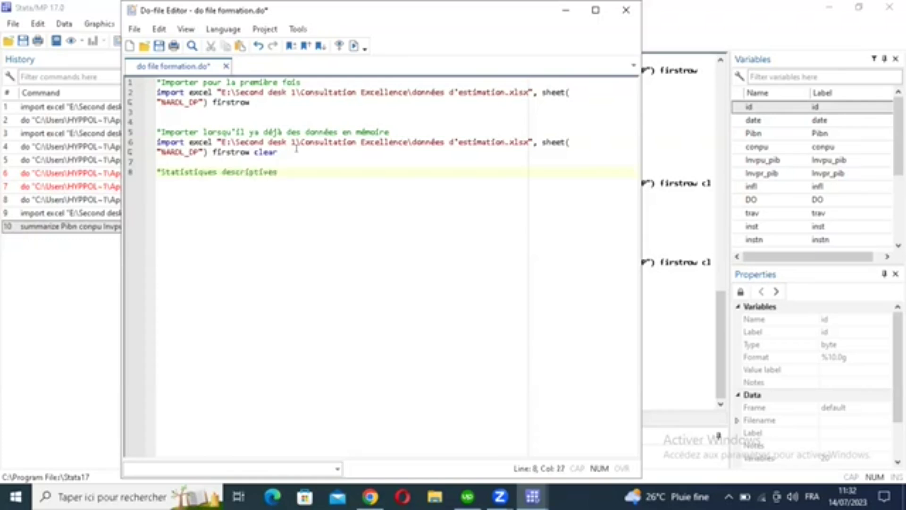
{"action": "key", "text": "Return"}
{"action": "key", "text": "Return"}
{"action": "type", "text": "summarize Pibn conpu Invpu_pib"}
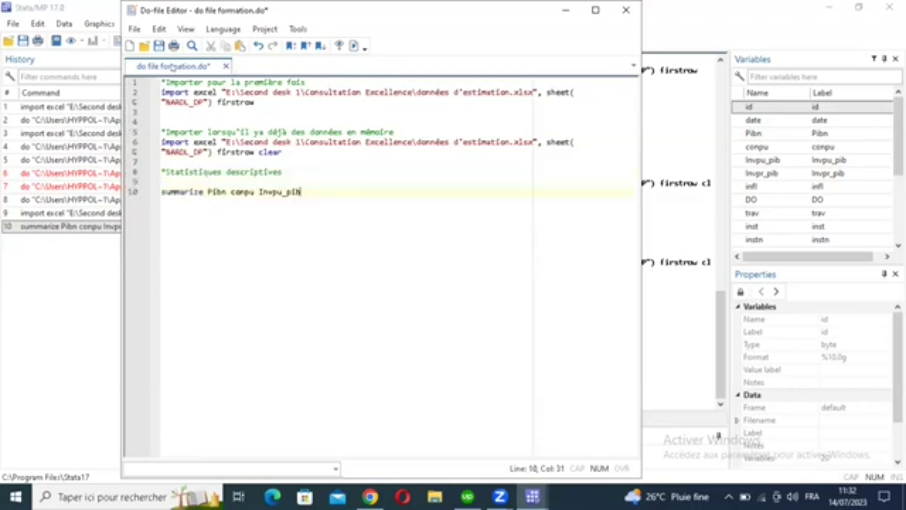
Step: Highlight the variable list and the command word of the do-file's summarize line in turn
{"action": "left_click", "coordinate": [207, 191]}
{"action": "left_click", "coordinate": [305, 191], "text": "shift"}
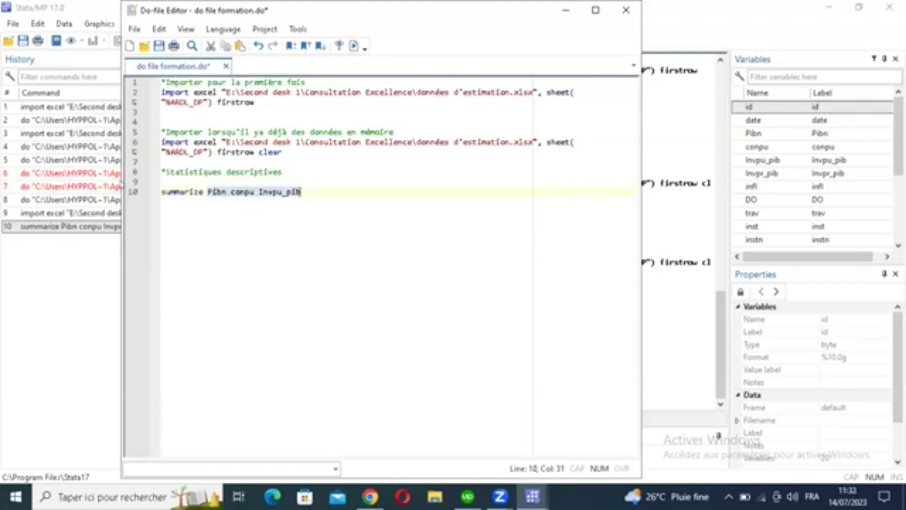
{"action": "left_click", "coordinate": [159, 186]}
{"action": "left_click_drag", "start_coordinate": [160, 191], "coordinate": [191, 191]}
{"action": "left_click", "coordinate": [207, 191]}
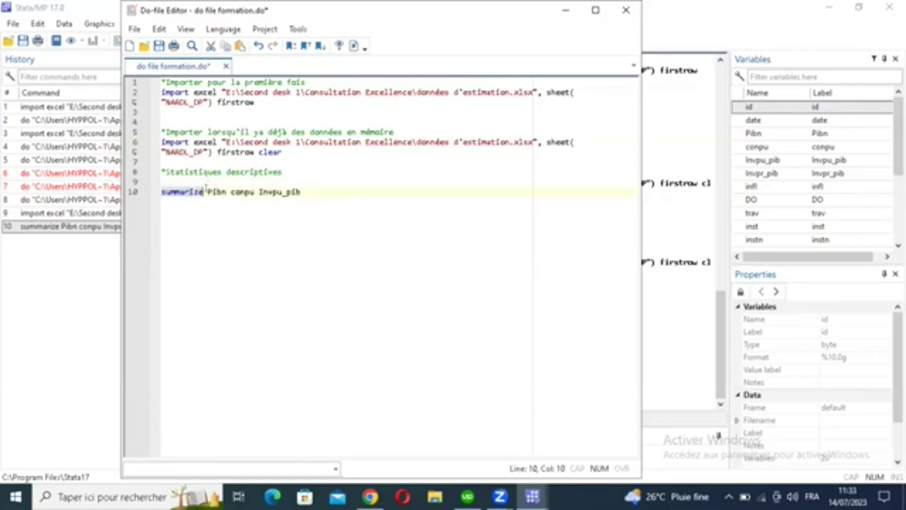
{"action": "left_click", "coordinate": [303, 191], "text": "shift"}
{"action": "left_click", "coordinate": [308, 192]}
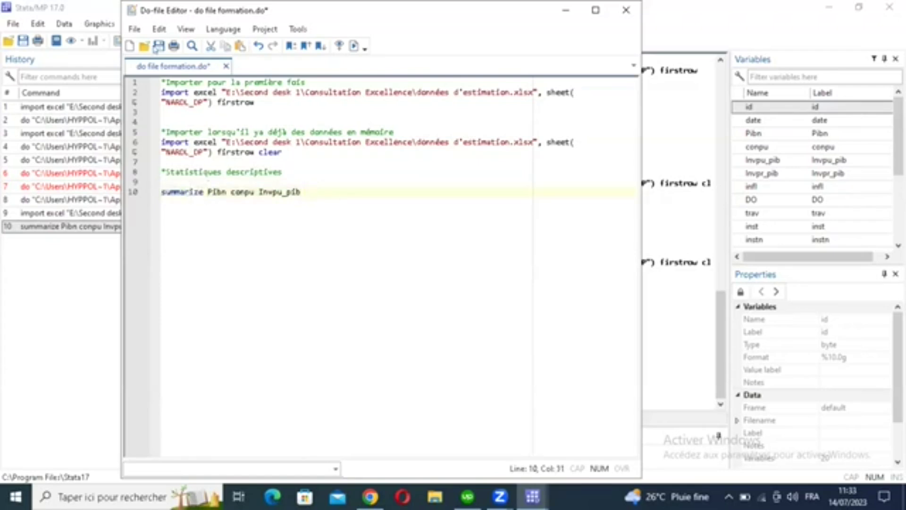
Step: Save the do-file and run its summarize line for Pibn, conpu and Invpu_pib
{"action": "left_click", "coordinate": [158, 47]}
{"action": "left_click", "coordinate": [242, 185], "text": "shift"}
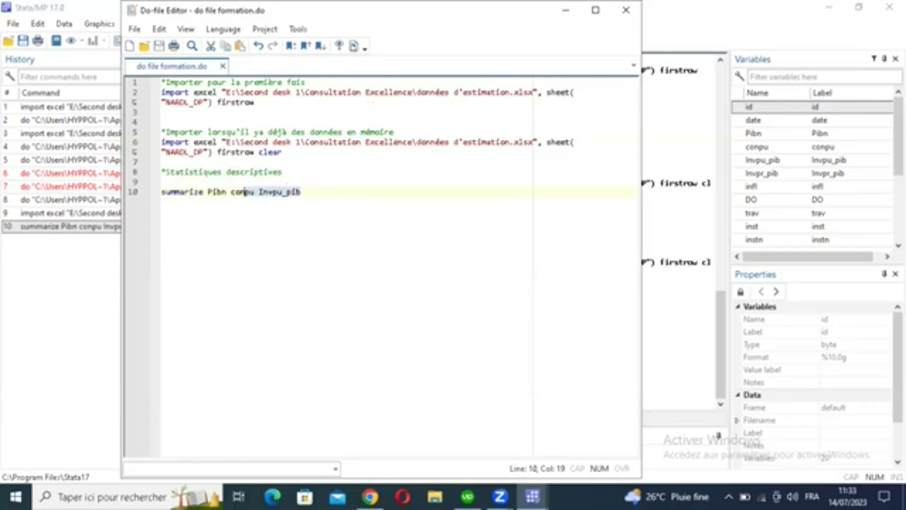
{"action": "left_click", "coordinate": [353, 47]}
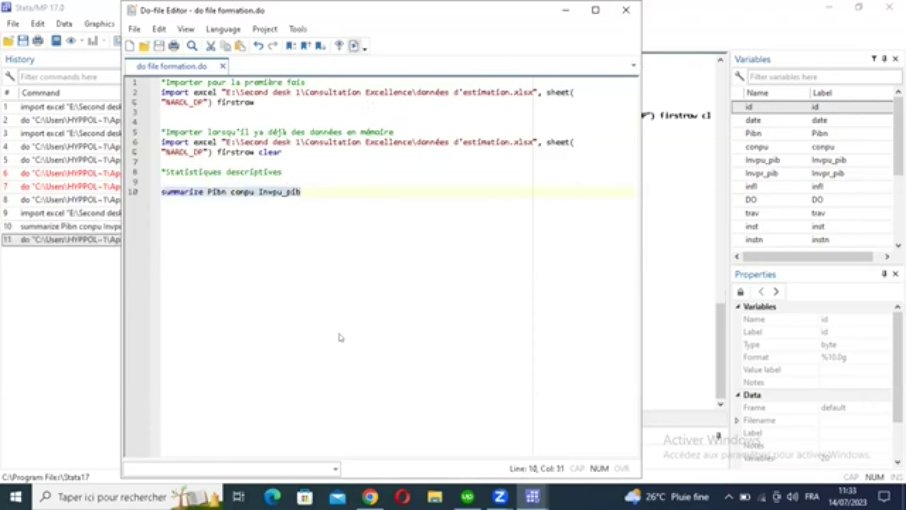
Step: Highlight the rerun summarize command and its output table in the results
{"action": "left_click_drag", "start_coordinate": [195, 278], "coordinate": [525, 342]}
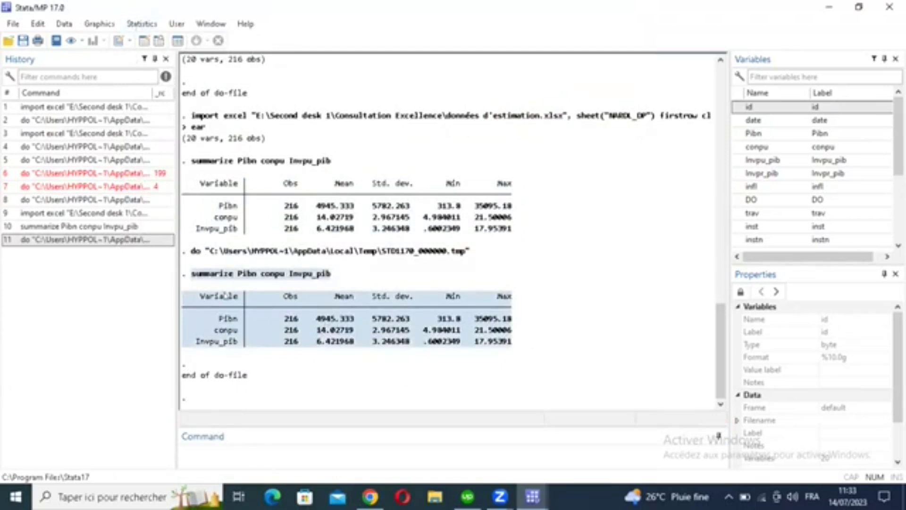
{"action": "left_click", "coordinate": [501, 356]}
{"action": "left_click_drag", "start_coordinate": [183, 293], "coordinate": [534, 355]}
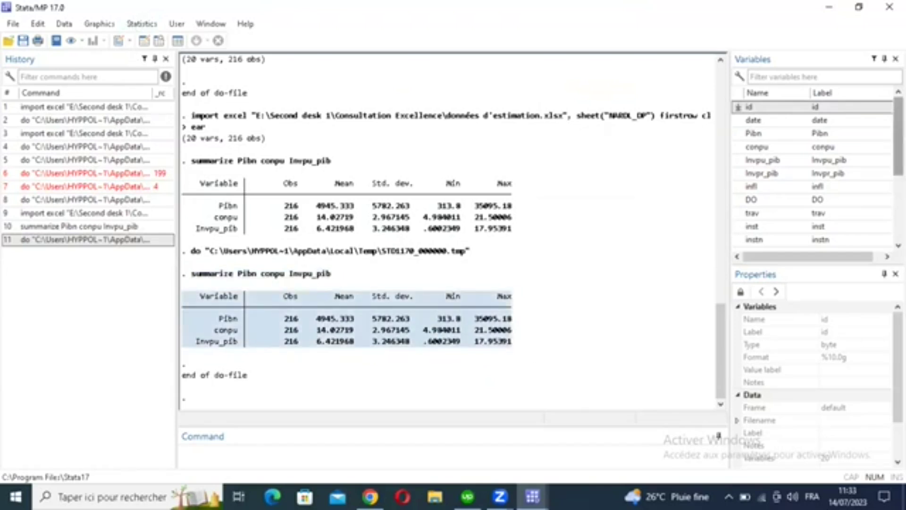
Step: Append the variables Invpr_pib and infl to the summarize command in the do-file
{"action": "scroll", "coordinate": [818, 137], "scroll_direction": "down", "scroll_amount": 2}
{"action": "scroll", "coordinate": [819, 142], "scroll_direction": "up", "scroll_amount": 1}
{"action": "scroll", "coordinate": [819, 144], "scroll_direction": "up", "scroll_amount": 1}
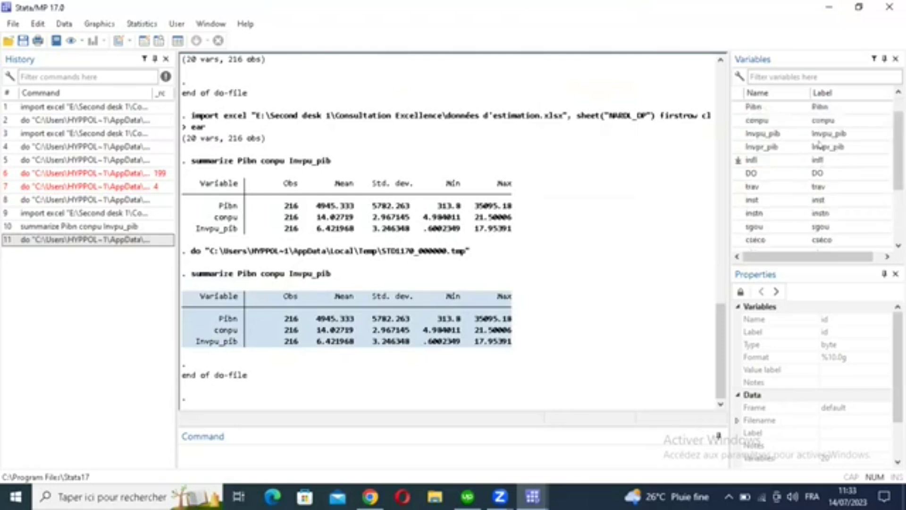
{"action": "double_click", "coordinate": [821, 148]}
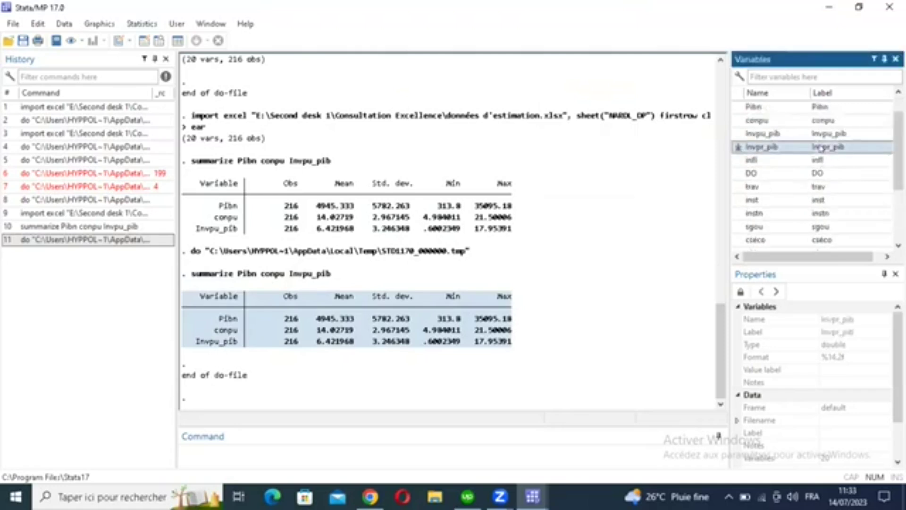
{"action": "double_click", "coordinate": [820, 159]}
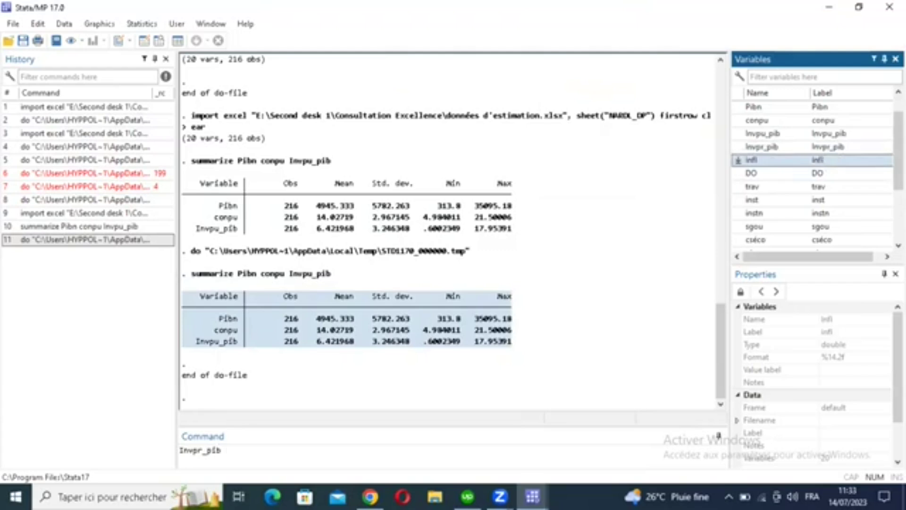
{"action": "left_click", "coordinate": [239, 452]}
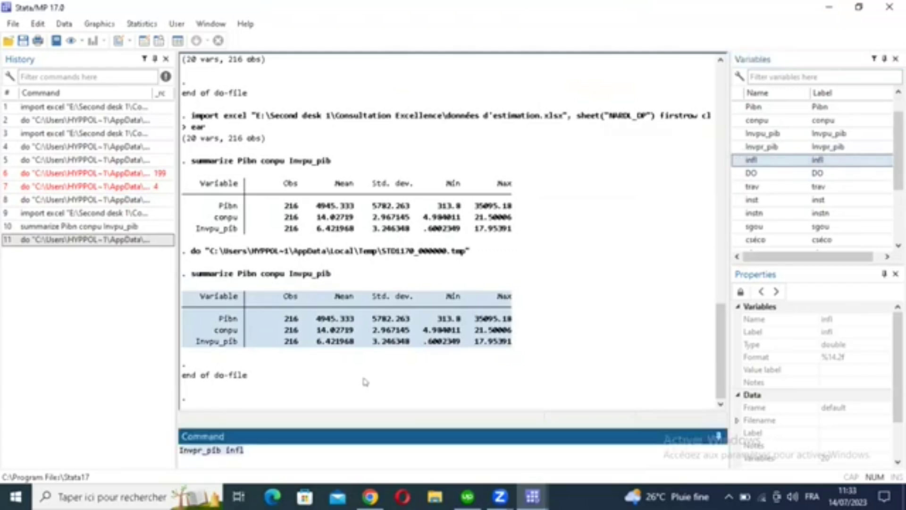
{"action": "key", "text": "ctrl+a"}
{"action": "key", "text": "ctrl+x"}
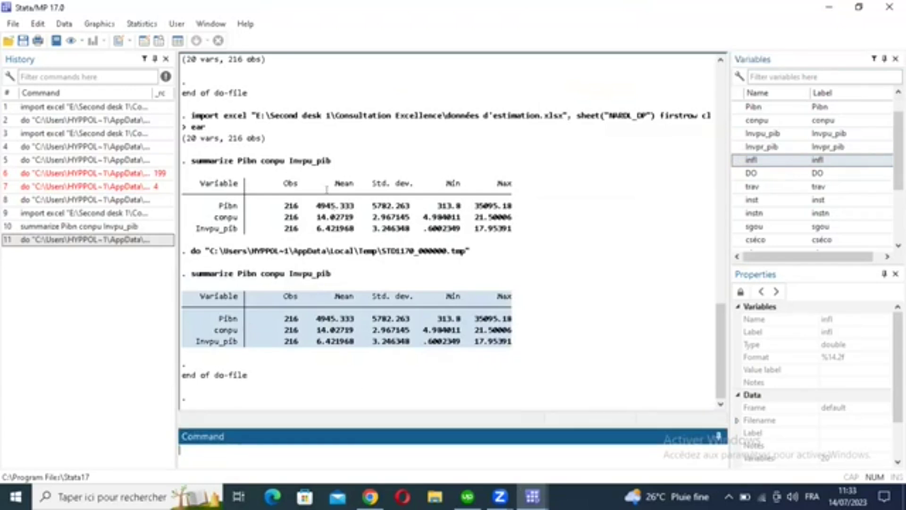
{"action": "key", "text": "alt+Tab"}
{"action": "key", "text": "ctrl+v"}
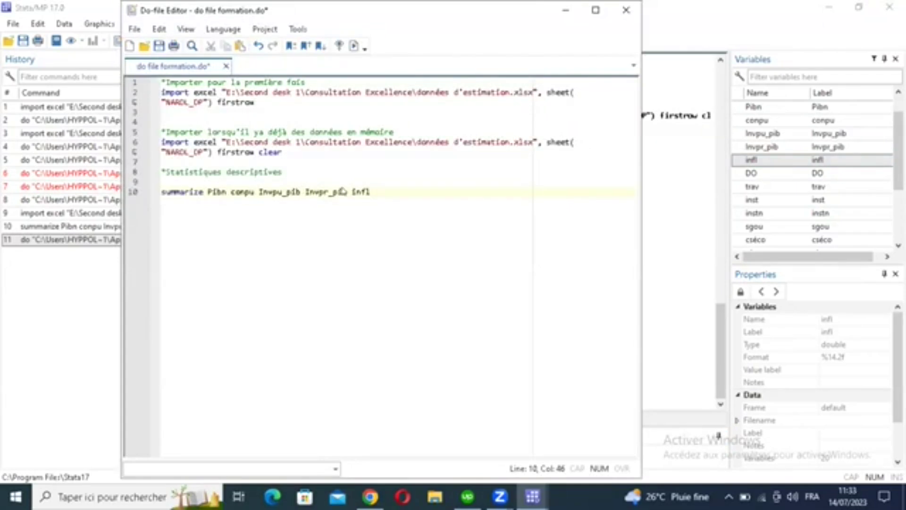
Step: Run the do-file's extended summarize line and return to the results in the main window
{"action": "double_click", "coordinate": [340, 191]}
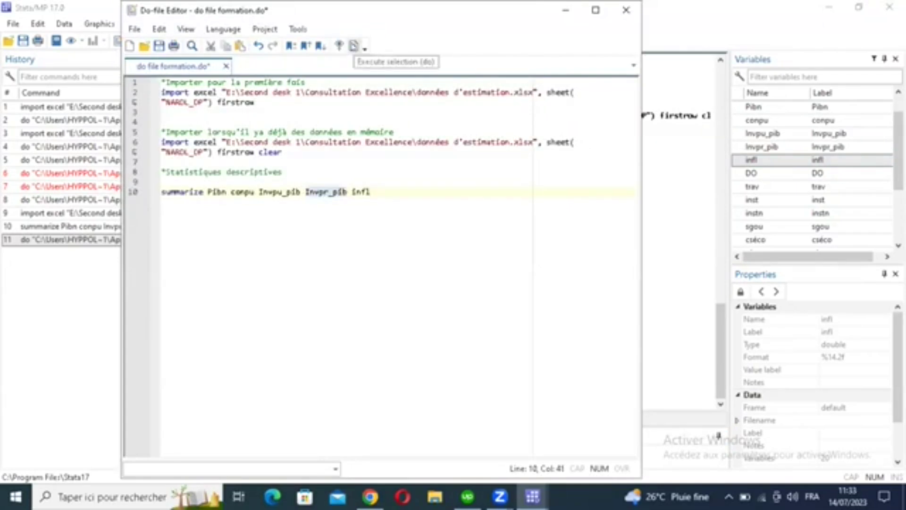
{"action": "left_click", "coordinate": [355, 46]}
{"action": "key", "text": "alt+Tab"}
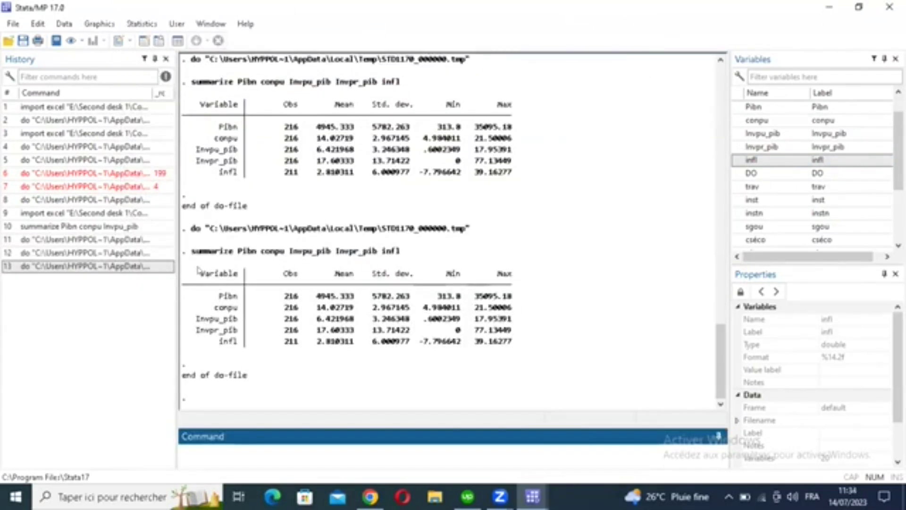
Step: Examine the rows and columns of the latest five-variable summary table
{"action": "left_click", "coordinate": [302, 326]}
{"action": "left_click_drag", "start_coordinate": [302, 323], "coordinate": [427, 337]}
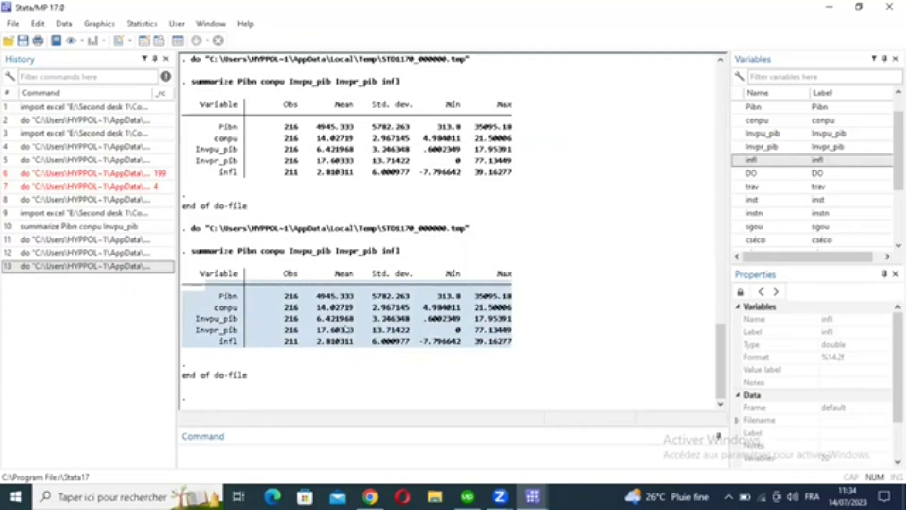
{"action": "left_click", "coordinate": [389, 275]}
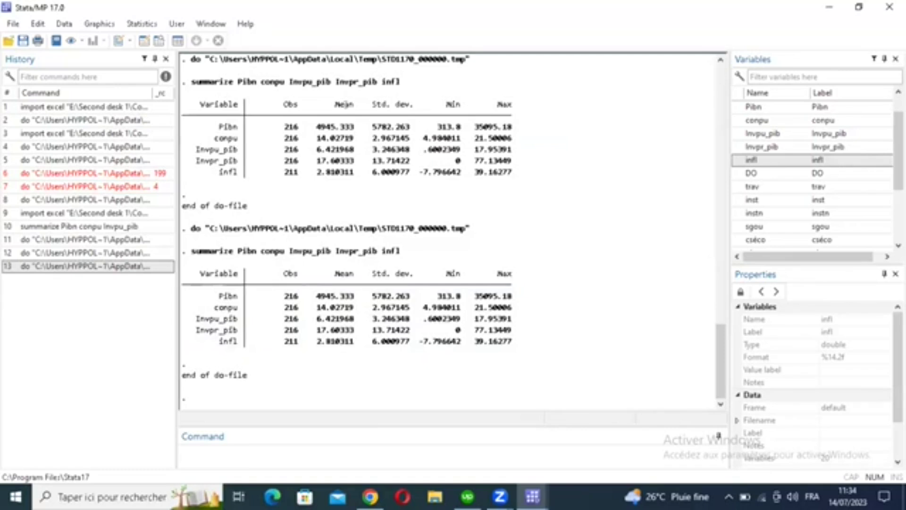
Step: Return to the do-file and highlight the Excel file path and its extension in the first import command
{"action": "key", "text": "alt+Tab"}
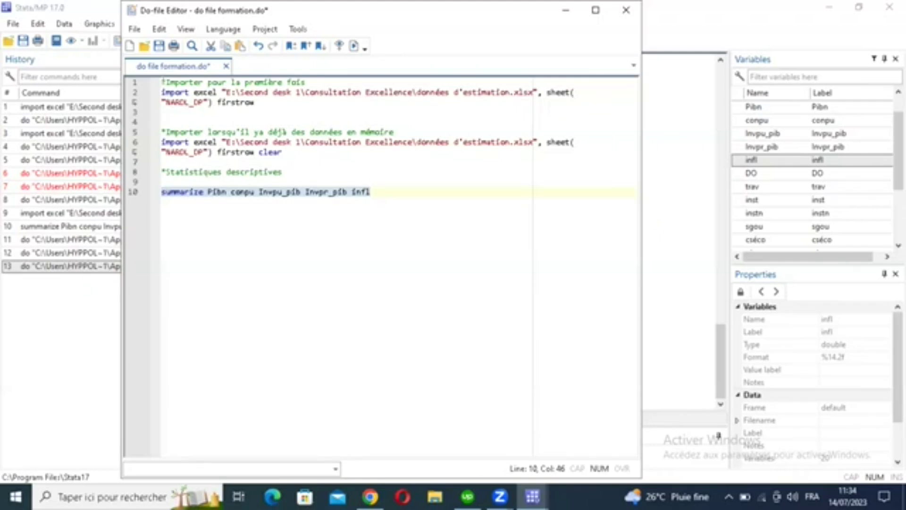
{"action": "triple_click", "coordinate": [272, 102]}
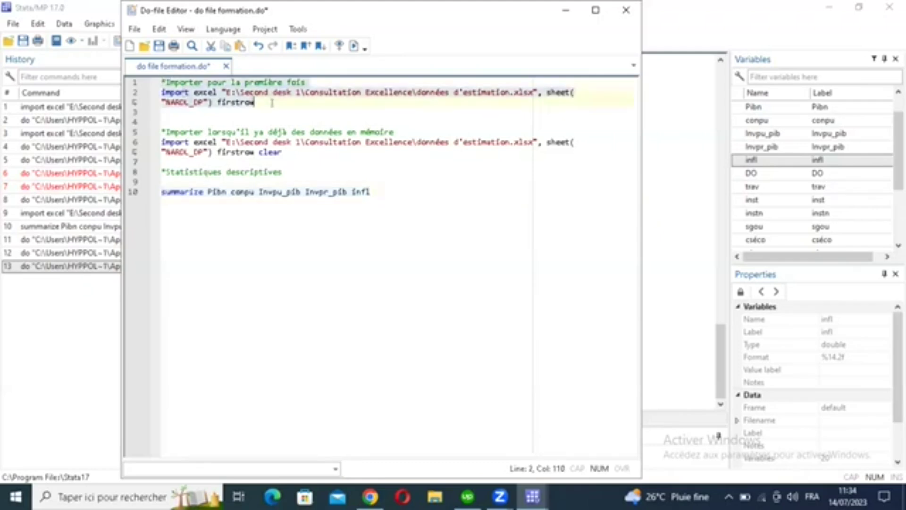
{"action": "left_click", "coordinate": [231, 94]}
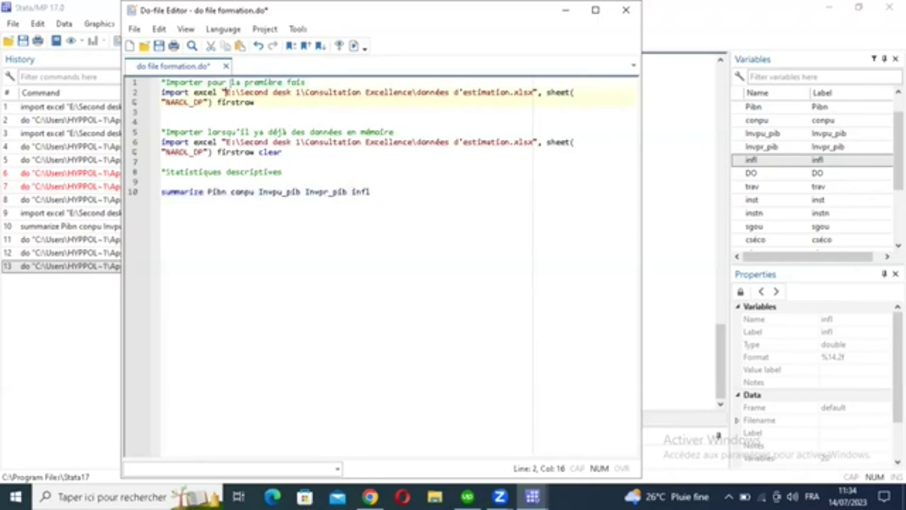
{"action": "key", "text": "shift+Home"}
{"action": "left_click", "coordinate": [428, 92], "text": "shift"}
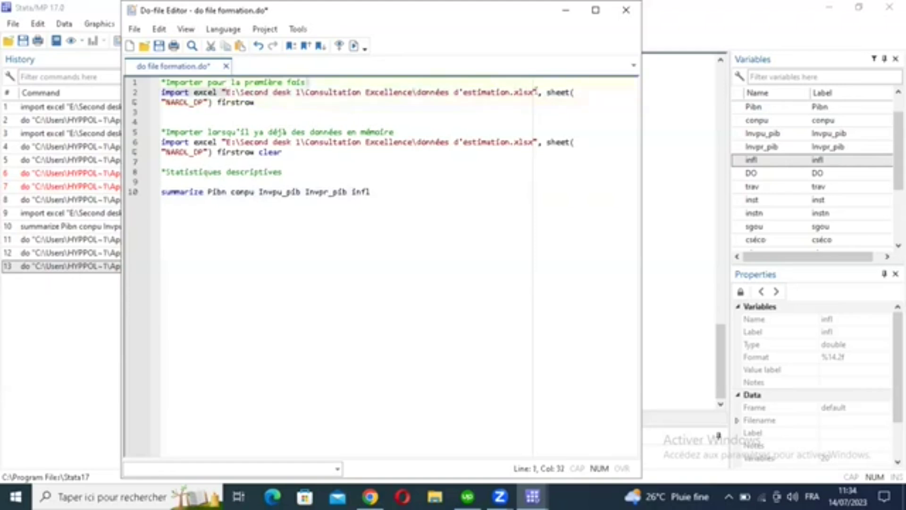
{"action": "left_click", "coordinate": [537, 92], "text": "shift"}
{"action": "left_click", "coordinate": [532, 92], "text": "shift"}
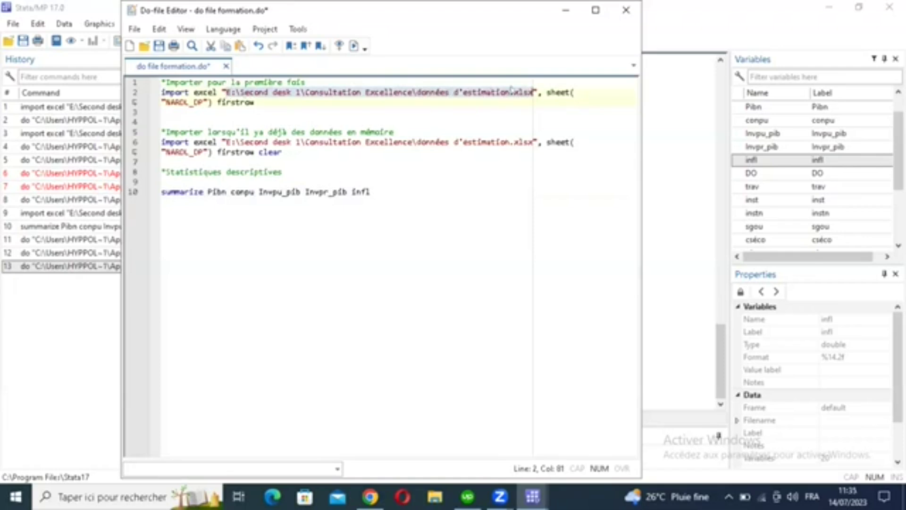
{"action": "mouse_move", "coordinate": [518, 97]}
{"action": "left_mouse_down"}
{"action": "mouse_move", "coordinate": [340, 101]}
{"action": "mouse_move", "coordinate": [224, 87]}
{"action": "mouse_move", "coordinate": [532, 92]}
{"action": "left_mouse_up"}
{"action": "left_click", "coordinate": [381, 193]}
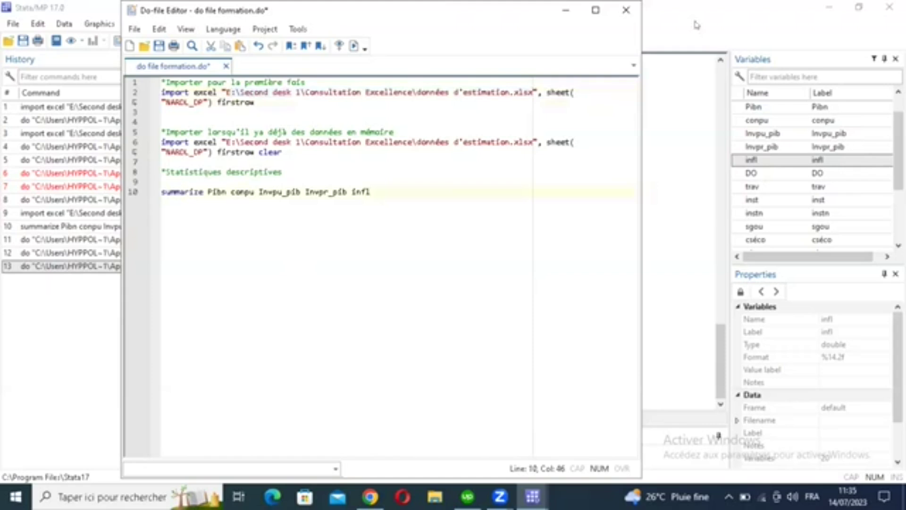
Step: Open the existing do-file dofile.do from the Consultation Excellence folder
{"action": "left_click", "coordinate": [27, 57]}
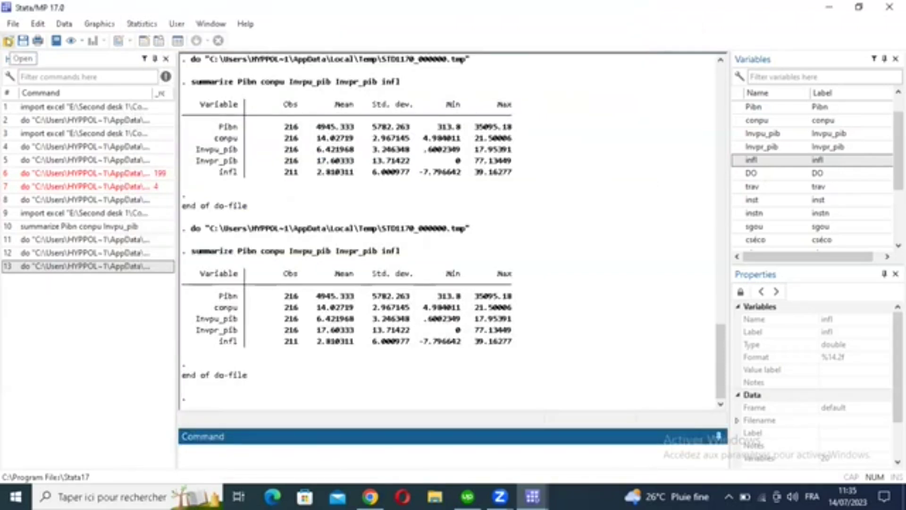
{"action": "left_click", "coordinate": [9, 41]}
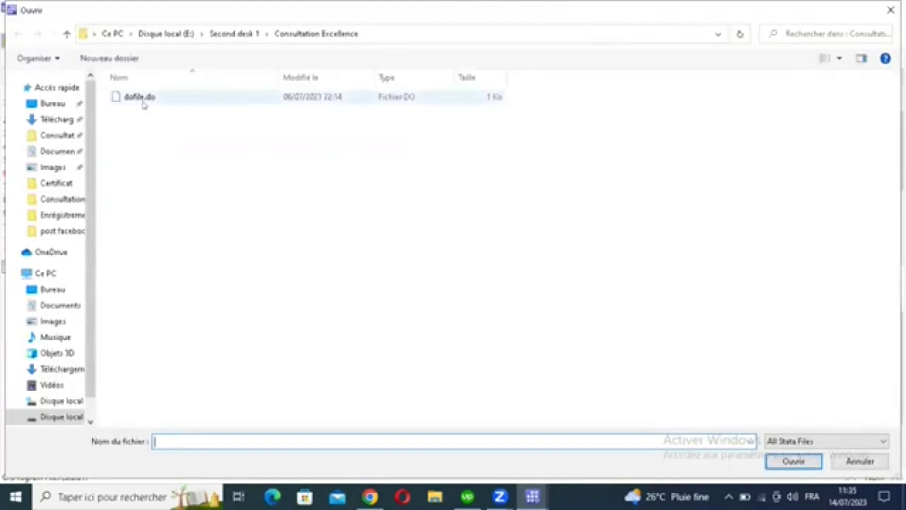
{"action": "double_click", "coordinate": [205, 98]}
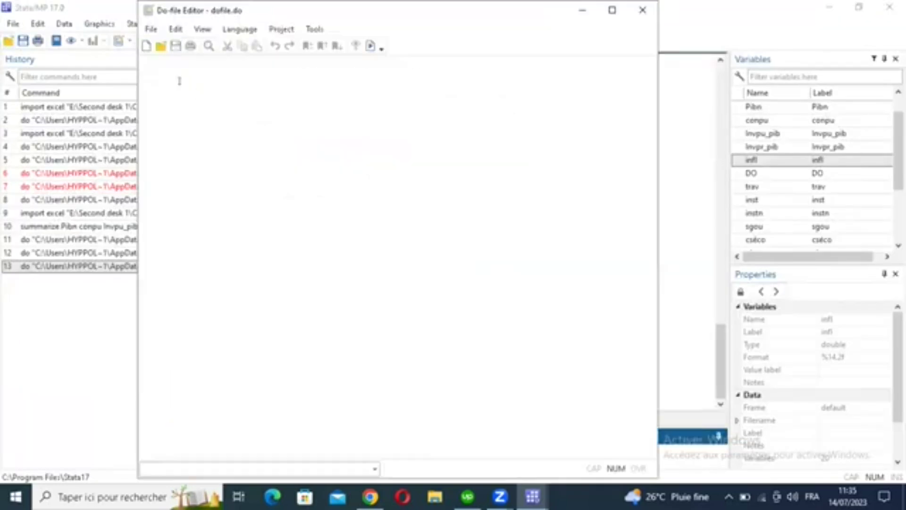
Step: Highlight the commands in dofile.do from xtset through xtpmg, and select only the xtset id date line
{"action": "left_click", "coordinate": [241, 179], "text": "shift"}
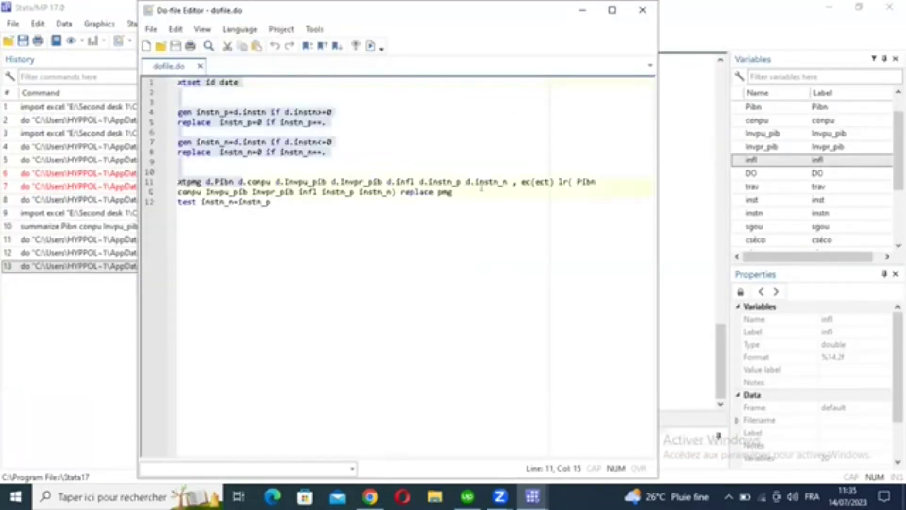
{"action": "left_click", "coordinate": [481, 189], "text": "shift"}
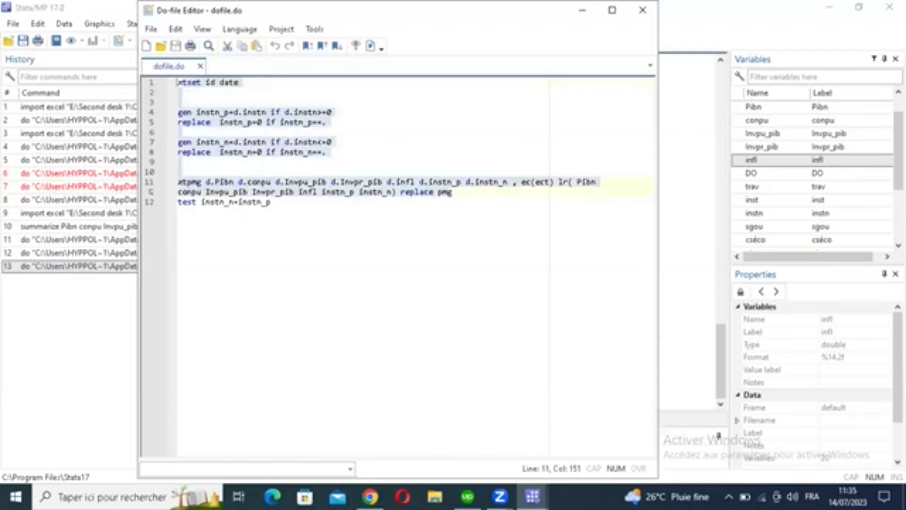
{"action": "left_click", "coordinate": [272, 82]}
{"action": "key", "text": "Home"}
{"action": "key", "text": "shift+End"}
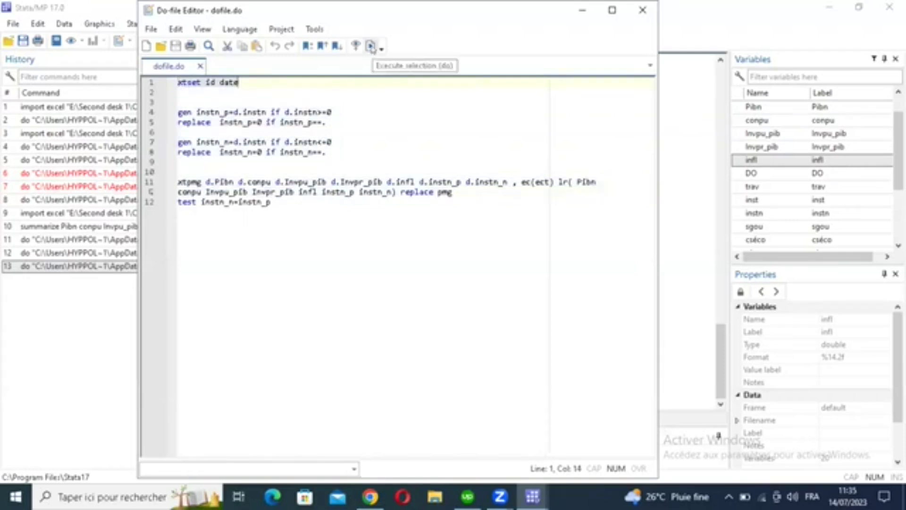
Step: Run dofile.do in successive selections, from xtset id date through the instn_p and instn_n gen/replace lines to the xtpmg and test commands
{"action": "left_click", "coordinate": [371, 47]}
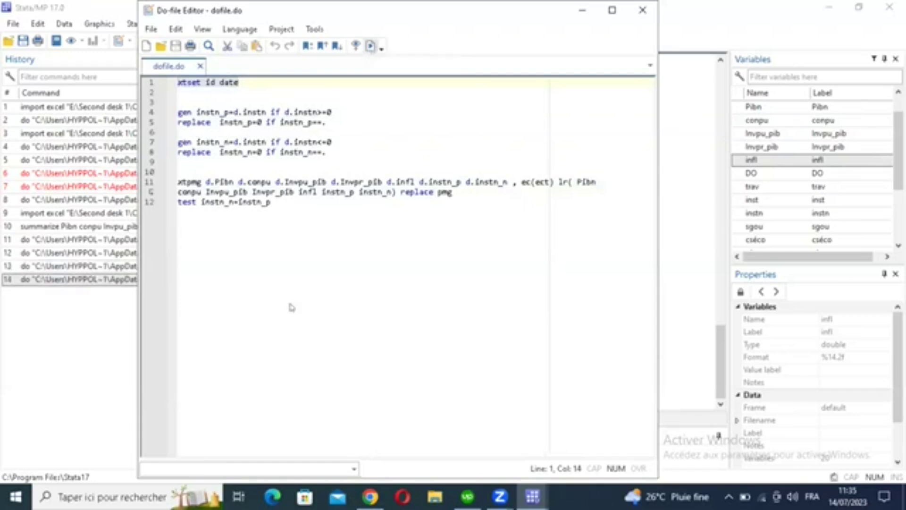
{"action": "left_click", "coordinate": [538, 486]}
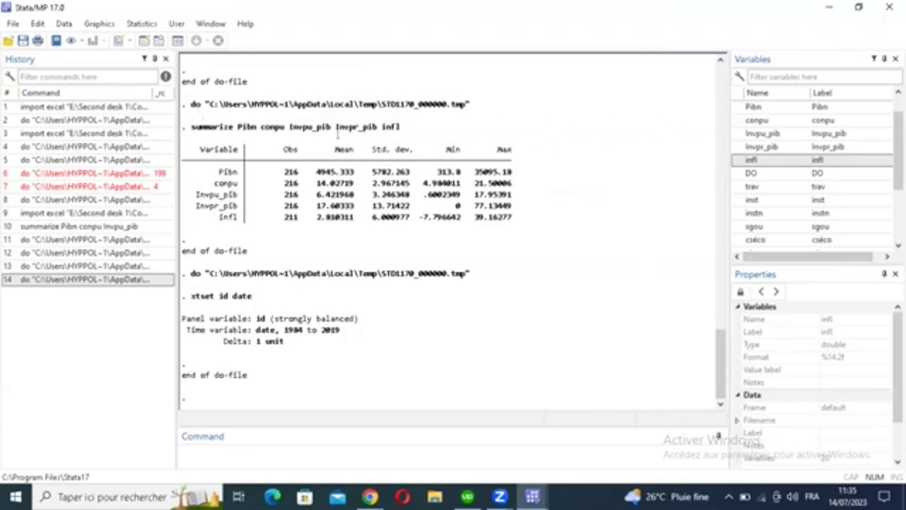
{"action": "key", "text": "alt+Tab"}
{"action": "left_click", "coordinate": [371, 46]}
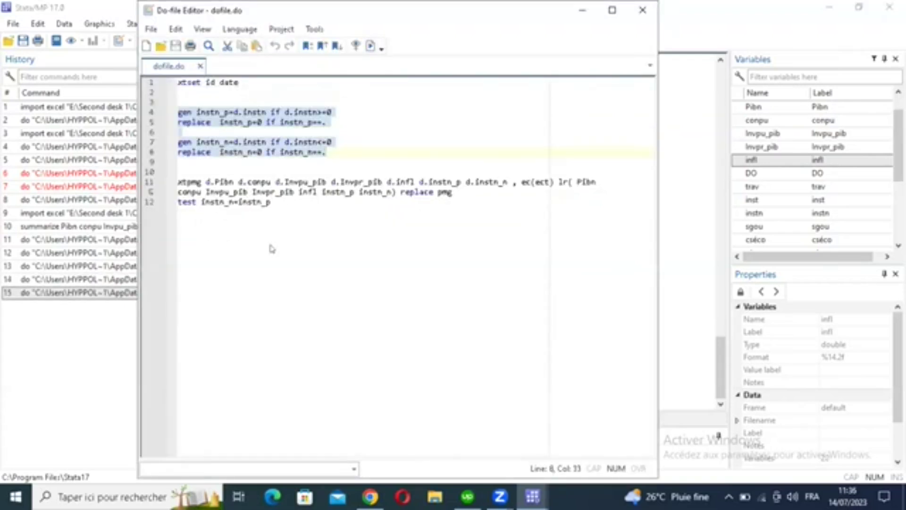
{"action": "left_click_drag", "start_coordinate": [176, 178], "coordinate": [302, 208]}
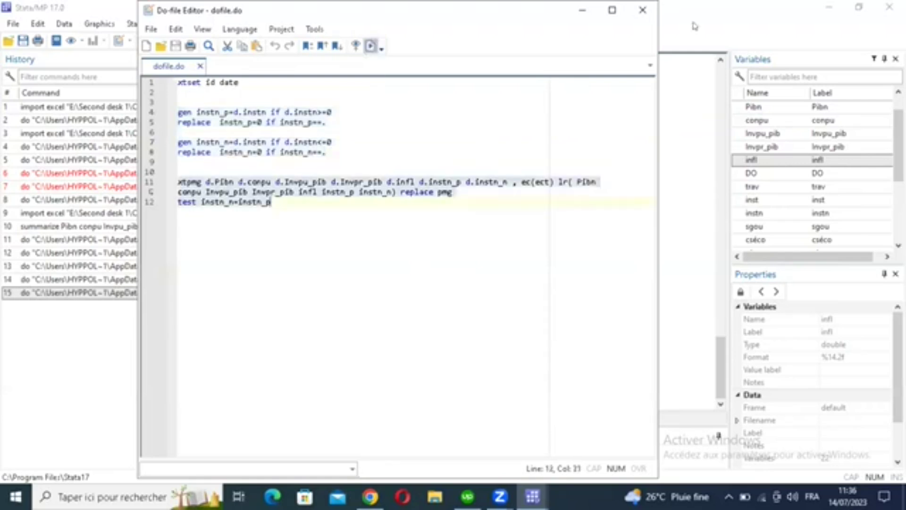
{"action": "key", "text": "ctrl+d"}
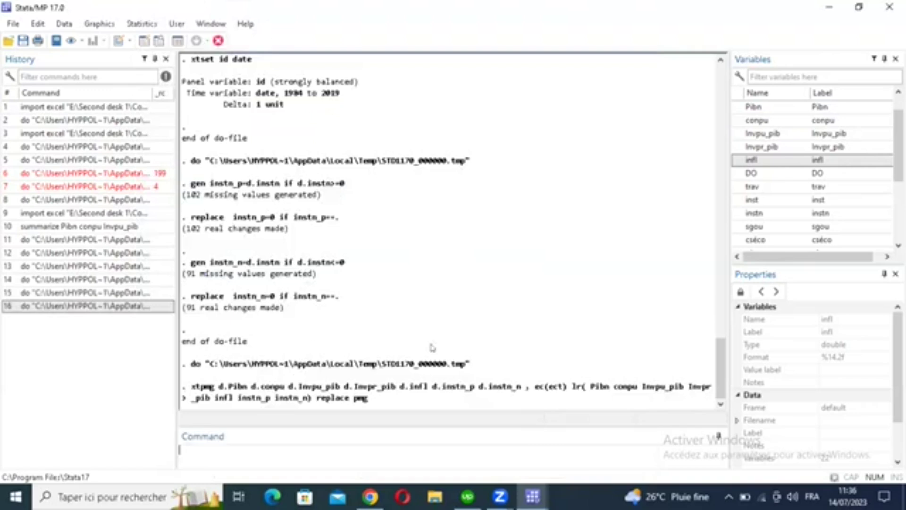
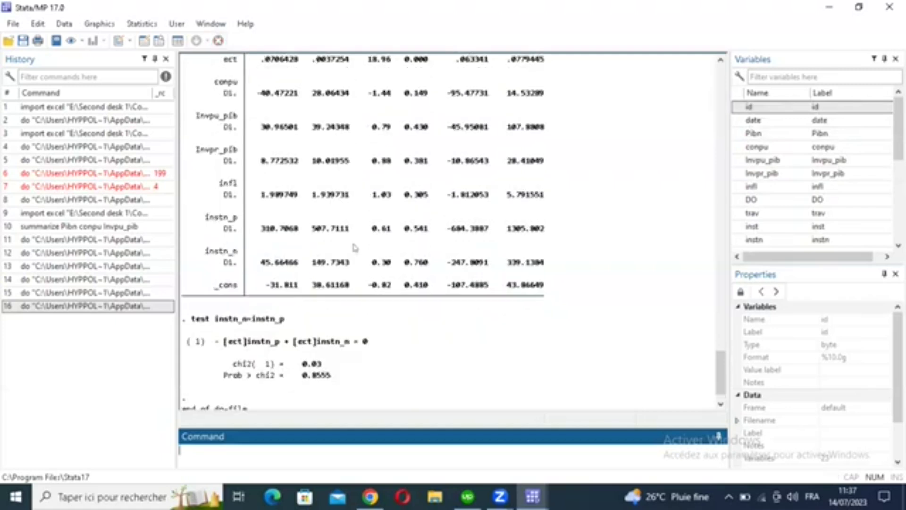
Step: Examine the pooled mean group regression output, highlighting the long-run coefficients and reviewing the short-run coefficients and the instn_n=instn_p test
{"action": "scroll", "coordinate": [355, 247], "scroll_direction": "up", "scroll_amount": 1}
{"action": "scroll", "coordinate": [351, 198], "scroll_direction": "up", "scroll_amount": 6}
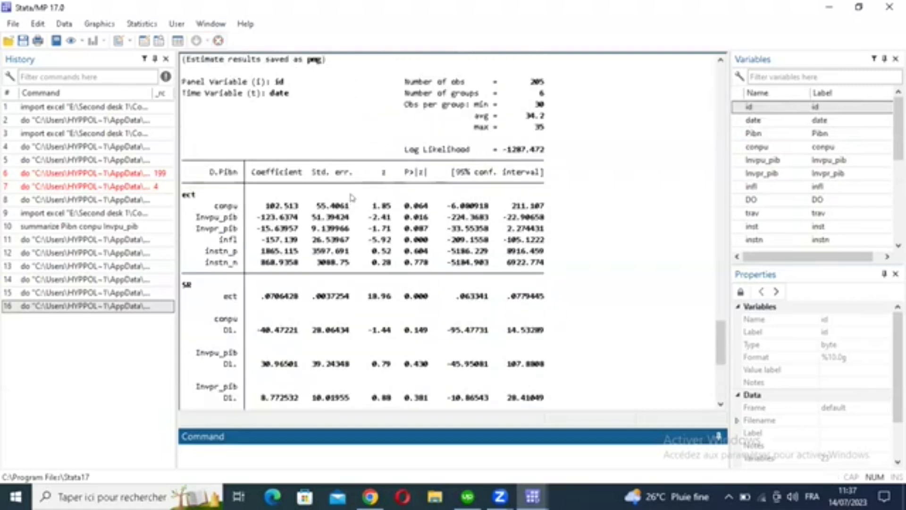
{"action": "scroll", "coordinate": [357, 189], "scroll_direction": "up", "scroll_amount": 2}
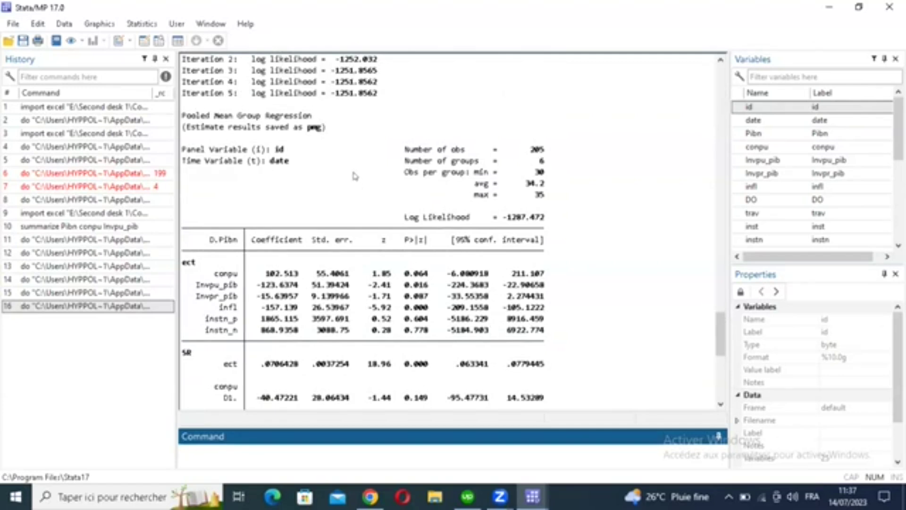
{"action": "scroll", "coordinate": [354, 184], "scroll_direction": "up", "scroll_amount": 3}
{"action": "scroll", "coordinate": [354, 189], "scroll_direction": "down", "scroll_amount": 5}
{"action": "left_click_drag", "start_coordinate": [250, 191], "coordinate": [446, 230]}
{"action": "left_click_drag", "start_coordinate": [495, 264], "coordinate": [547, 251]}
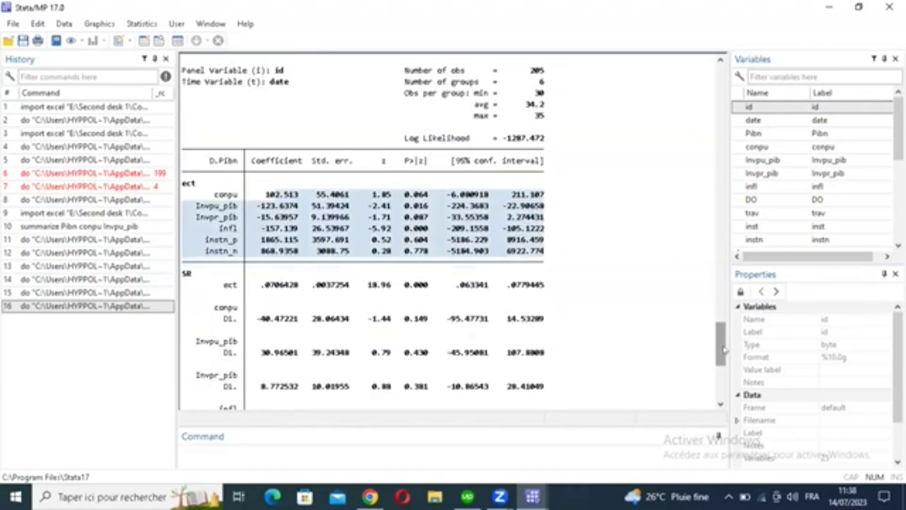
{"action": "left_click_drag", "start_coordinate": [726, 350], "coordinate": [727, 391]}
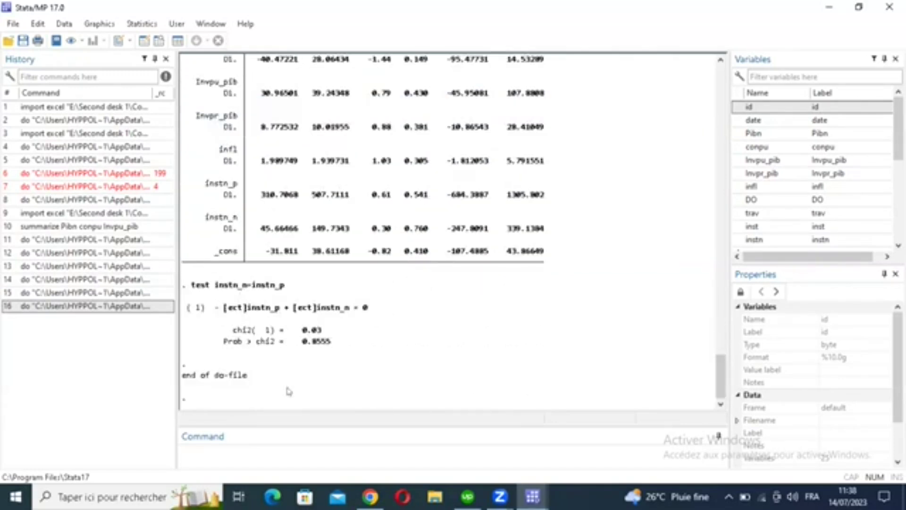
{"action": "scroll", "coordinate": [302, 323], "scroll_direction": "up", "scroll_amount": 1}
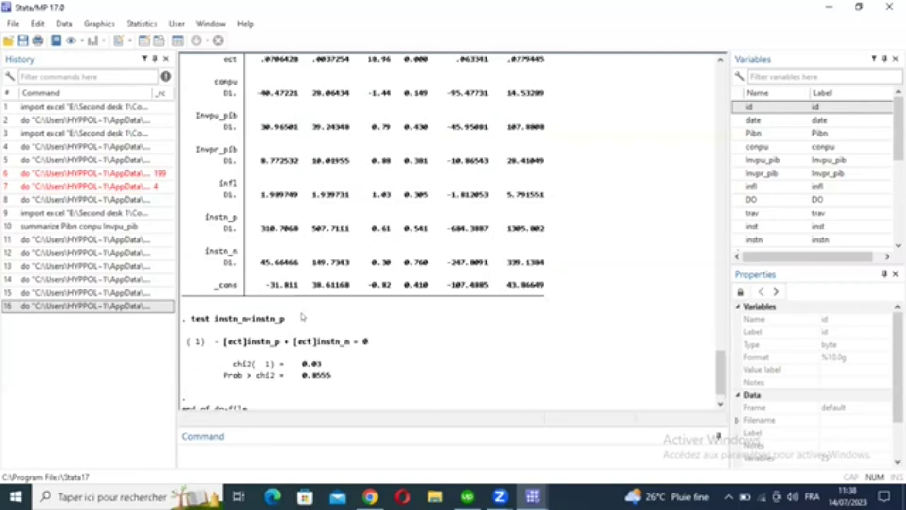
{"action": "scroll", "coordinate": [303, 317], "scroll_direction": "up", "scroll_amount": 4}
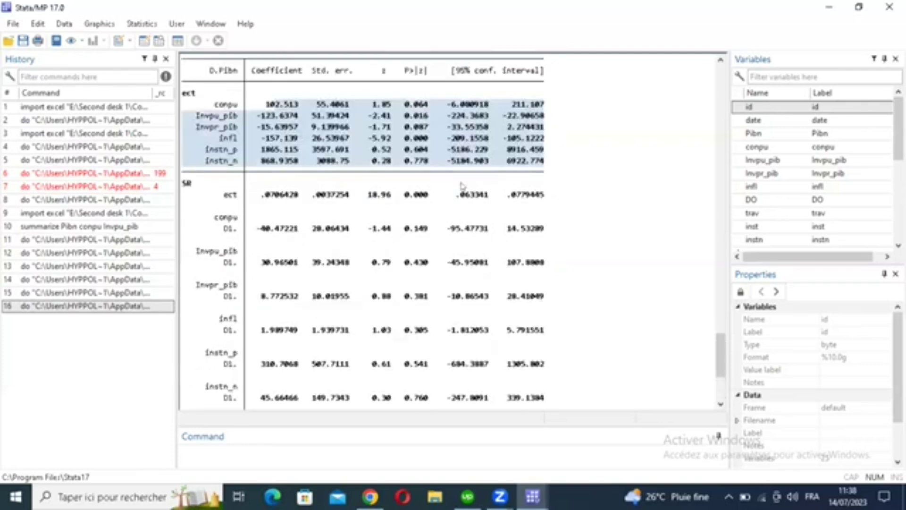
Step: Return to do file formation.do and place the cursor at the end of its summarize line
{"action": "mouse_move", "coordinate": [533, 496]}
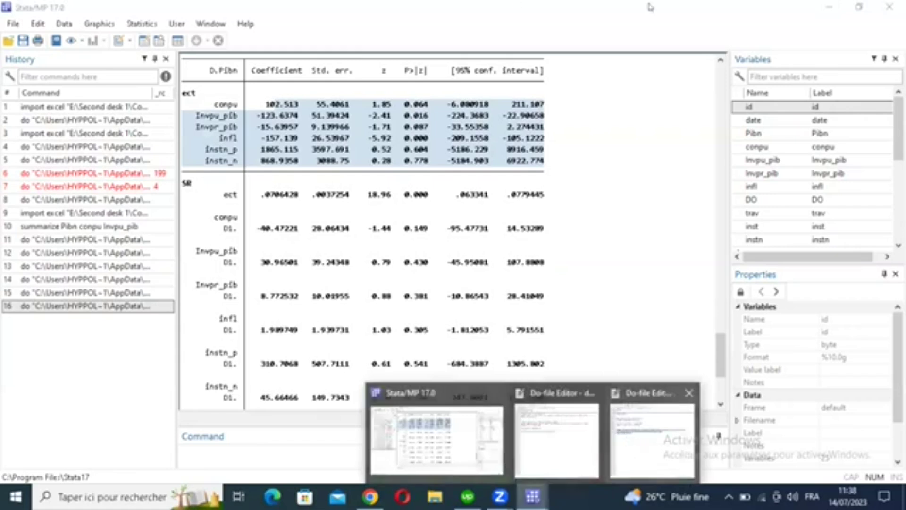
{"action": "left_click", "coordinate": [628, 437]}
{"action": "key", "text": "alt+Tab"}
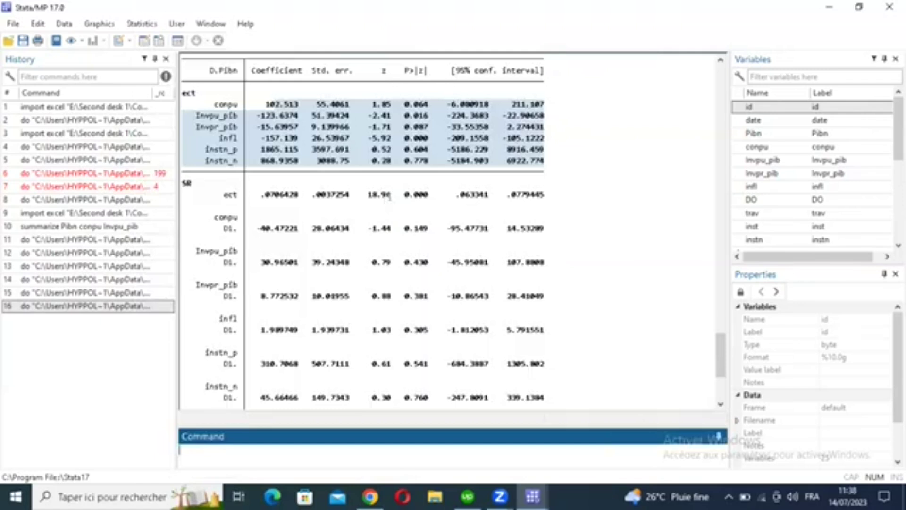
{"action": "key", "text": "alt+Tab"}
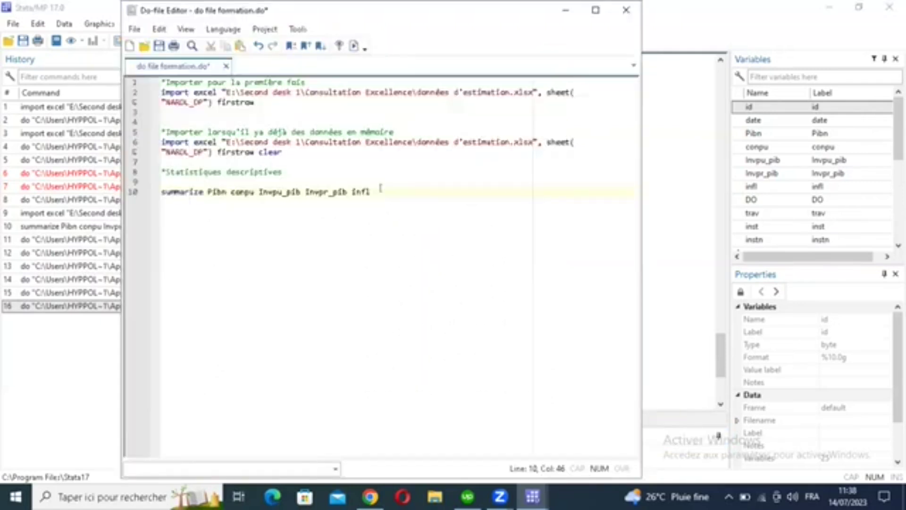
{"action": "double_click", "coordinate": [380, 188]}
{"action": "left_click", "coordinate": [380, 189]}
Step: Pick the variables DO and trav from the dataset's variable list and append them to the summarize line in the do-file
{"action": "left_click", "coordinate": [818, 199]}
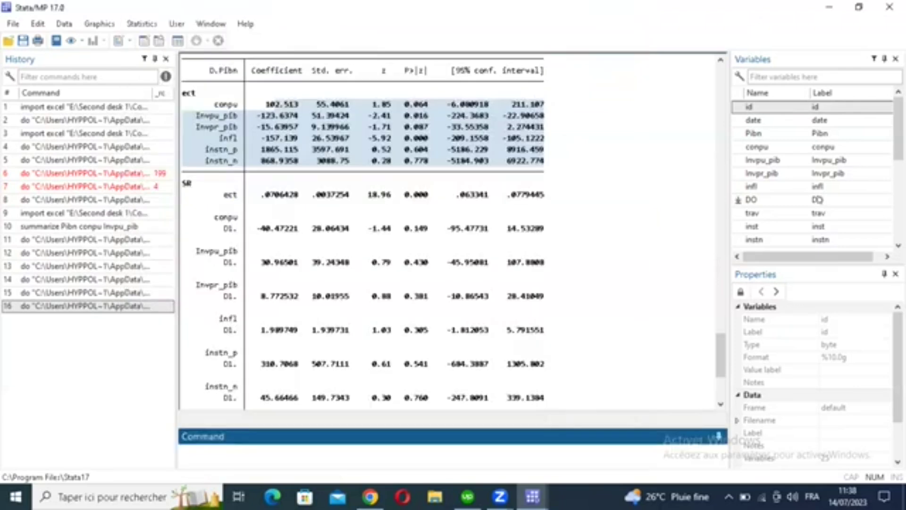
{"action": "double_click", "coordinate": [818, 199]}
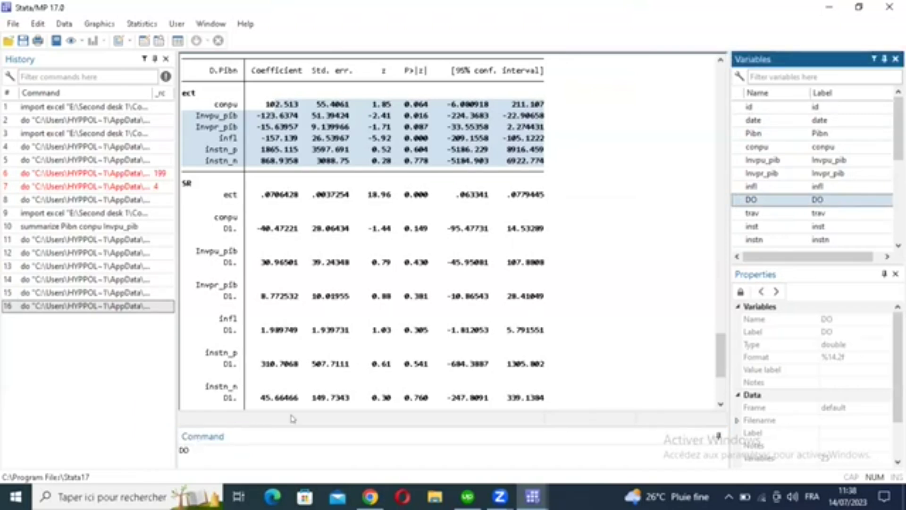
{"action": "left_click", "coordinate": [820, 214]}
{"action": "double_click", "coordinate": [820, 214]}
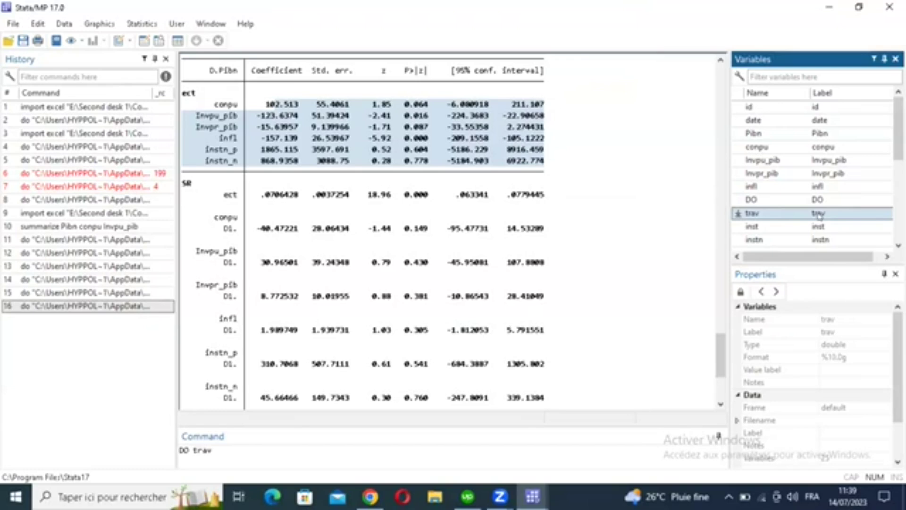
{"action": "left_click", "coordinate": [176, 451]}
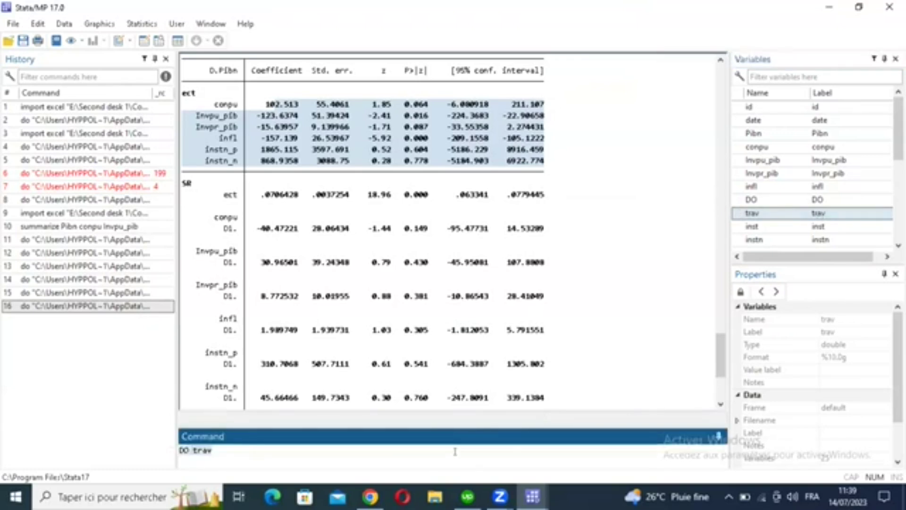
{"action": "key", "text": "Escape"}
{"action": "key", "text": "ctrl+9"}
{"action": "type", "text": "DO trav"}
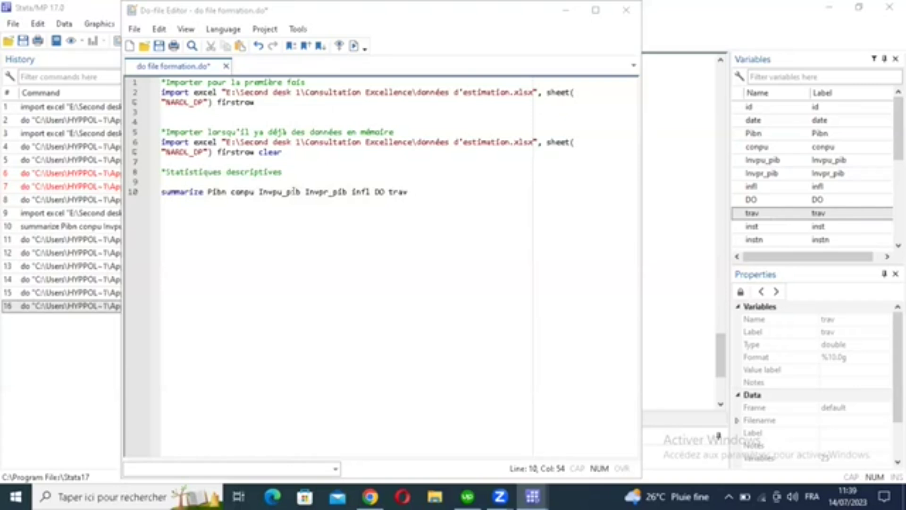
Step: Run the summarize line that includes DO and trav, and execute the same line a second time
{"action": "left_click", "coordinate": [148, 191]}
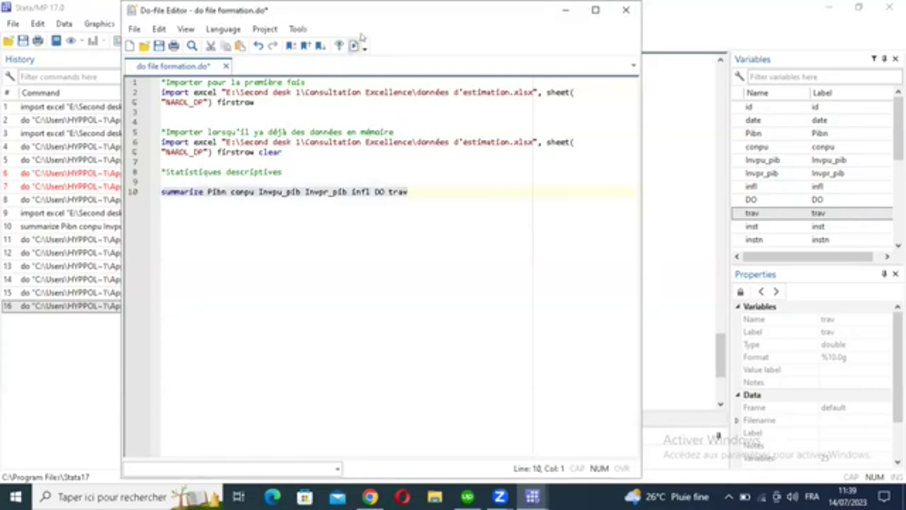
{"action": "left_click", "coordinate": [354, 46]}
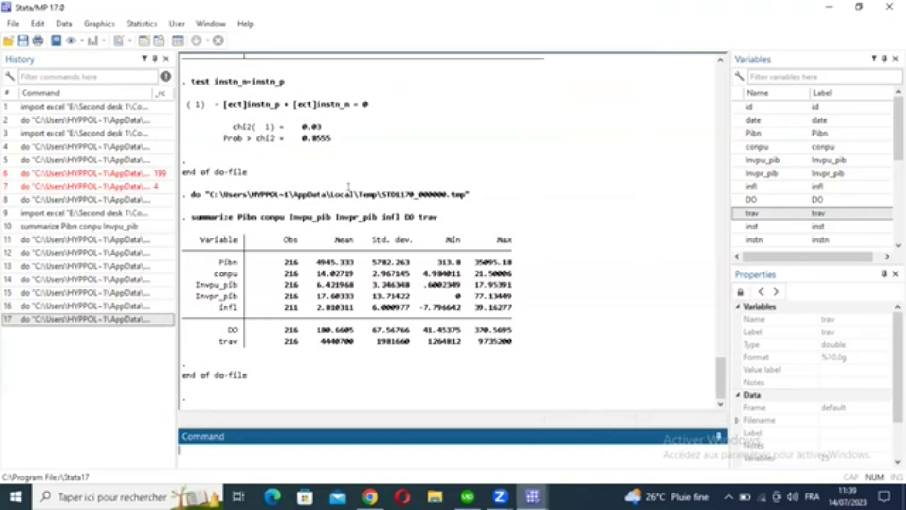
{"action": "key", "text": "alt+Tab"}
{"action": "double_click", "coordinate": [397, 192]}
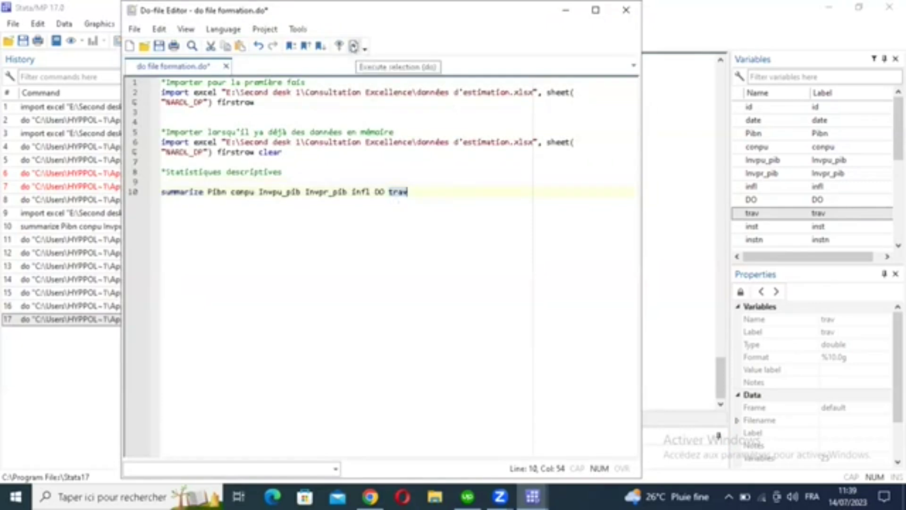
{"action": "left_click", "coordinate": [353, 46]}
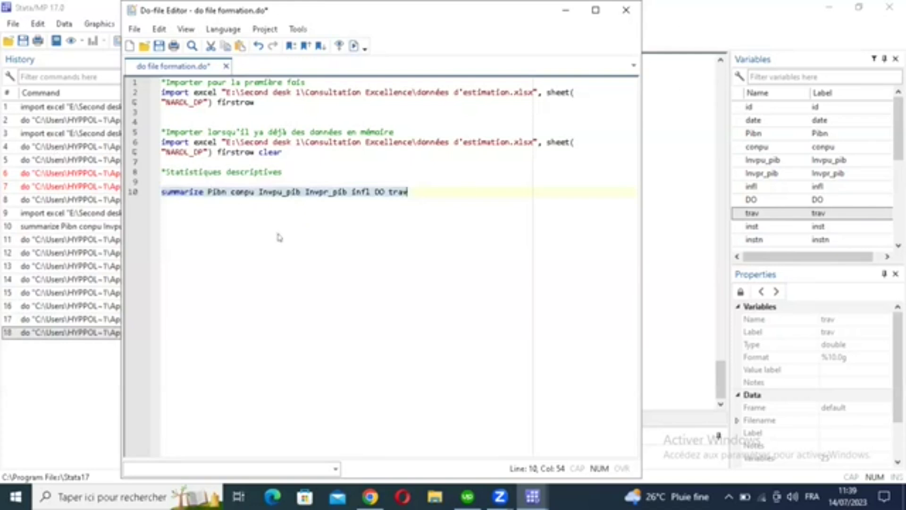
Step: Highlight the latest descriptive statistics table in the results, from the Variable header down to the trav row
{"action": "key", "text": "alt+Tab"}
{"action": "left_click_drag", "start_coordinate": [184, 236], "coordinate": [512, 347]}
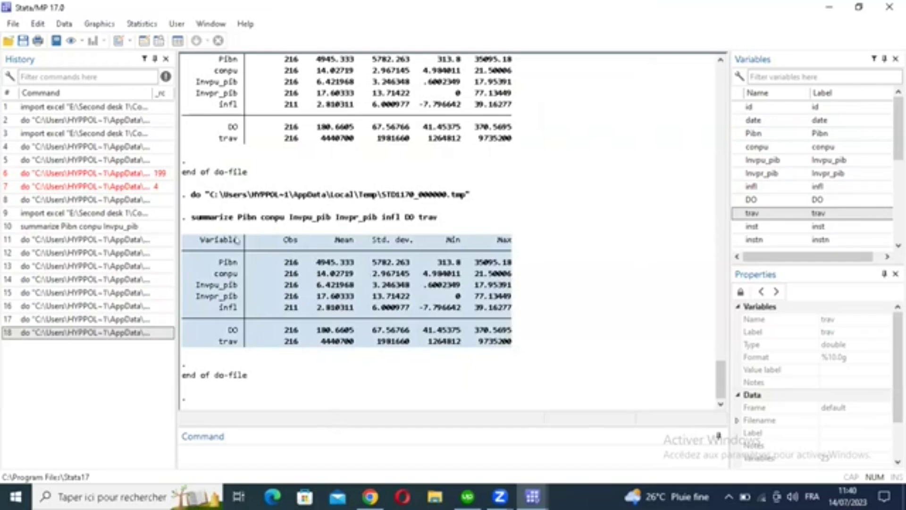
{"action": "left_click", "coordinate": [274, 314]}
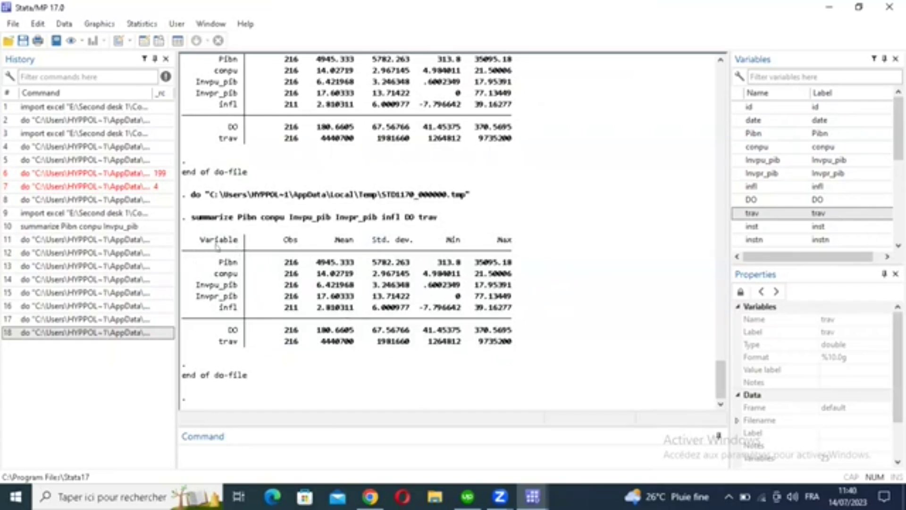
{"action": "left_click_drag", "start_coordinate": [198, 239], "coordinate": [512, 265]}
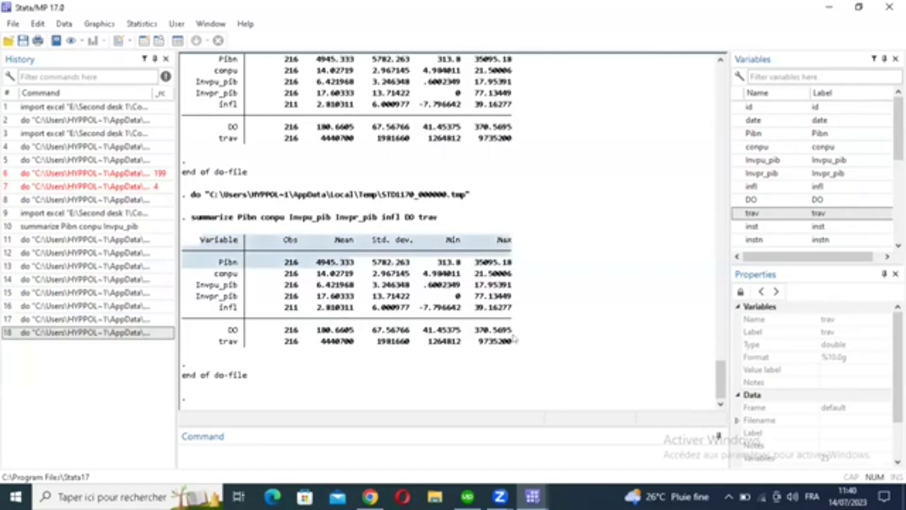
{"action": "left_click_drag", "start_coordinate": [515, 339], "coordinate": [515, 341]}
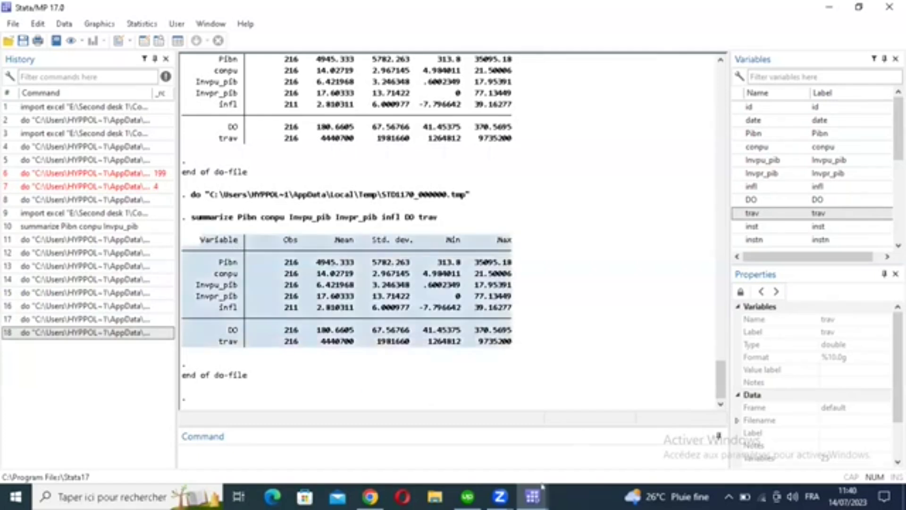
Step: Prefix the summarize command on line 10 of do file formation.do with asdoc
{"action": "key", "text": "alt+Tab"}
{"action": "right_click", "coordinate": [165, 194]}
{"action": "double_click", "coordinate": [166, 190]}
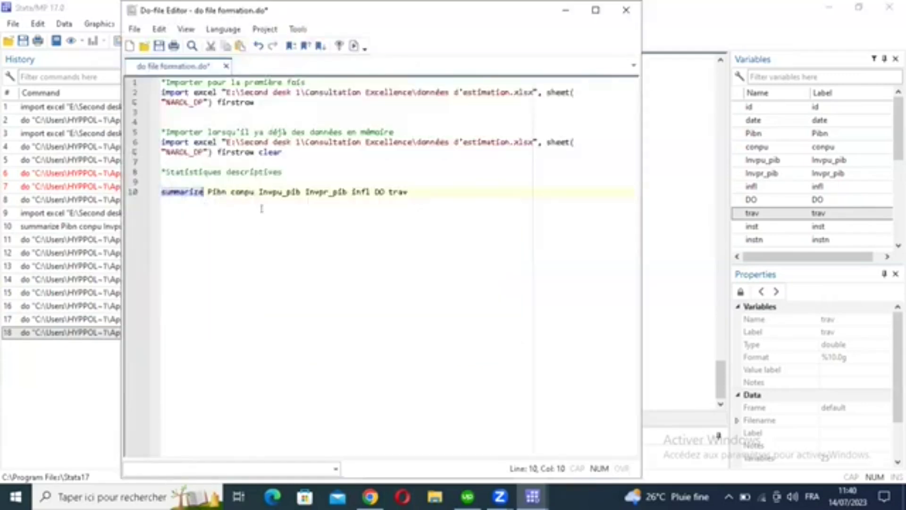
{"action": "double_click", "coordinate": [398, 192]}
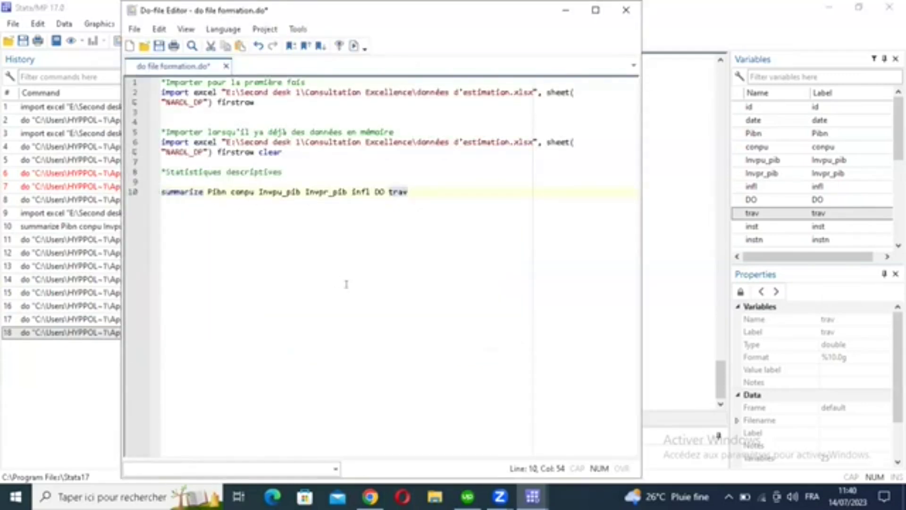
{"action": "key", "text": "Home"}
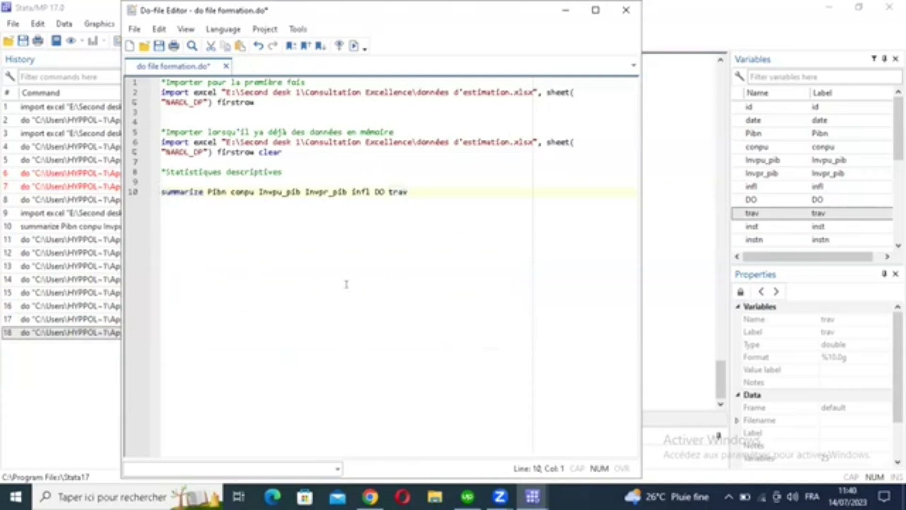
{"action": "type", "text": "es"}
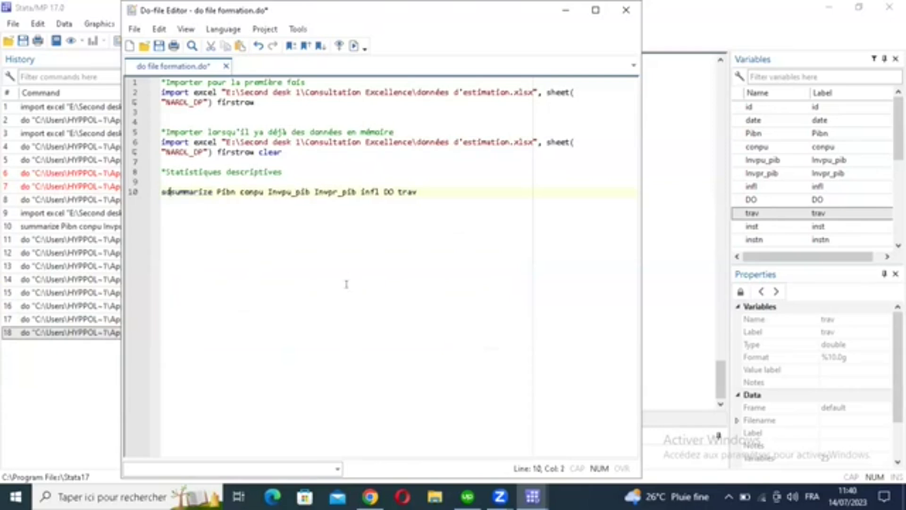
{"action": "key", "text": "BackSpace"}
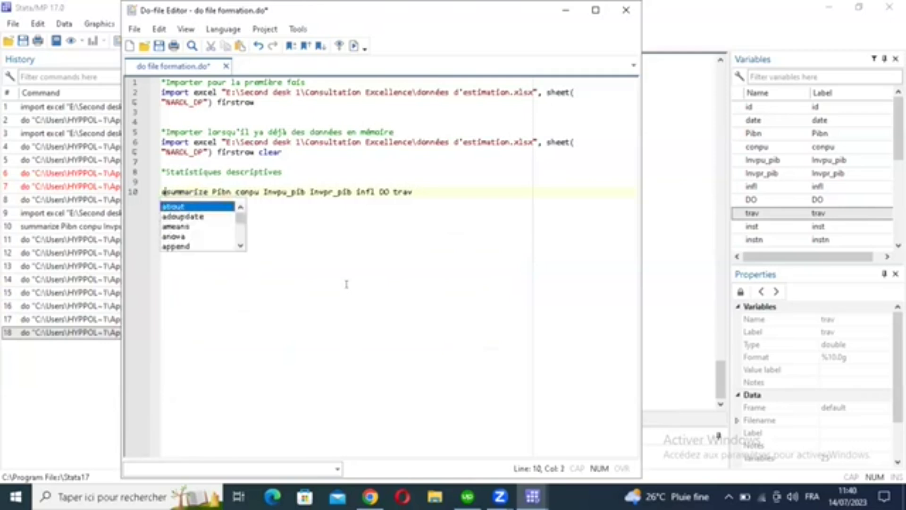
{"action": "type", "text": "sdoc"}
Step: Run the asdoc summarize command on line 10 of the do-file
{"action": "left_click", "coordinate": [165, 191]}
{"action": "key", "text": "shift+End"}
{"action": "key", "text": "Home"}
{"action": "key", "text": "shift+Right"}
{"action": "key", "text": "shift+Right"}
{"action": "key", "text": "shift+Right"}
{"action": "key", "text": "shift+Right"}
{"action": "key", "text": "shift+Right"}
{"action": "key", "text": "shift+Right"}
{"action": "key", "text": "shift+Right"}
{"action": "key", "text": "shift+Right"}
{"action": "key", "text": "shift+Right"}
{"action": "key", "text": "shift+Right"}
{"action": "key", "text": "shift+Right"}
{"action": "key", "text": "shift+Right"}
{"action": "key", "text": "shift+Right"}
{"action": "key", "text": "shift+Right"}
{"action": "key", "text": "shift+Right"}
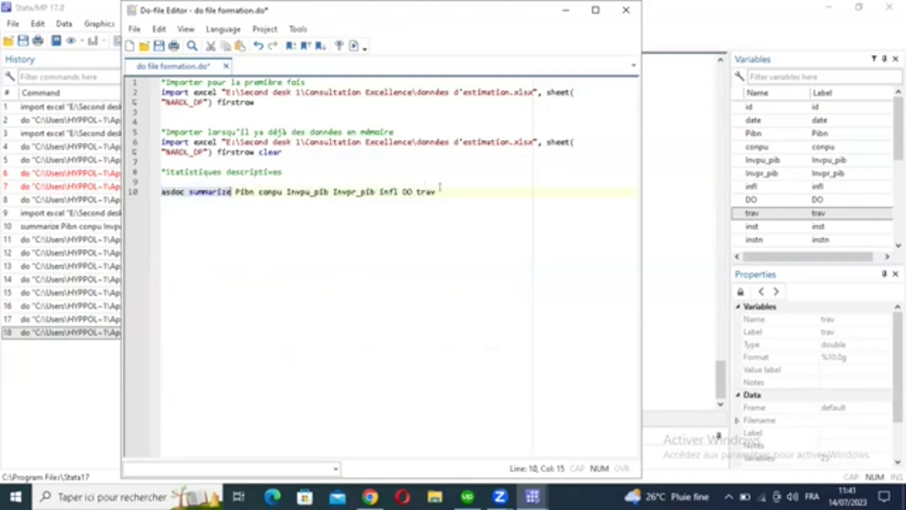
{"action": "key", "text": "shift+End"}
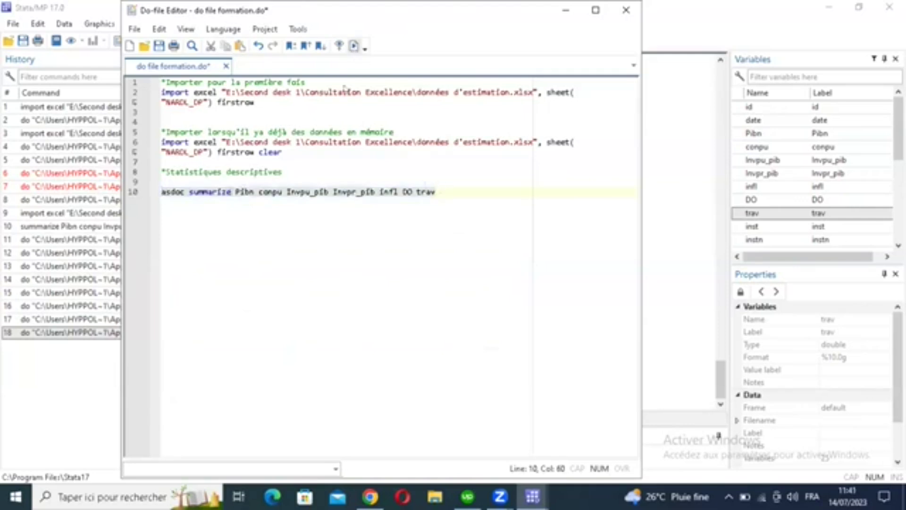
{"action": "key", "text": "ctrl+d"}
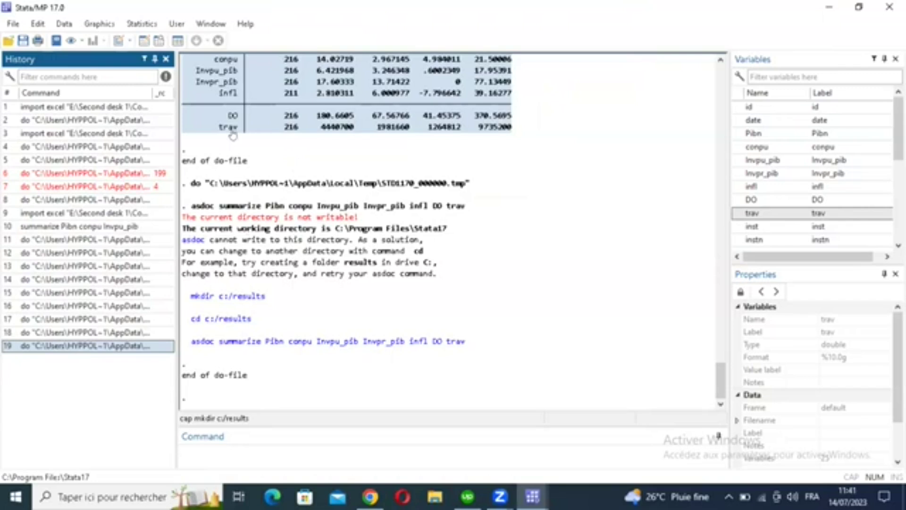
Step: Switch to File Explorer and browse the local drives E: and C: to check the results folder on C:
{"action": "key", "text": "super+e"}
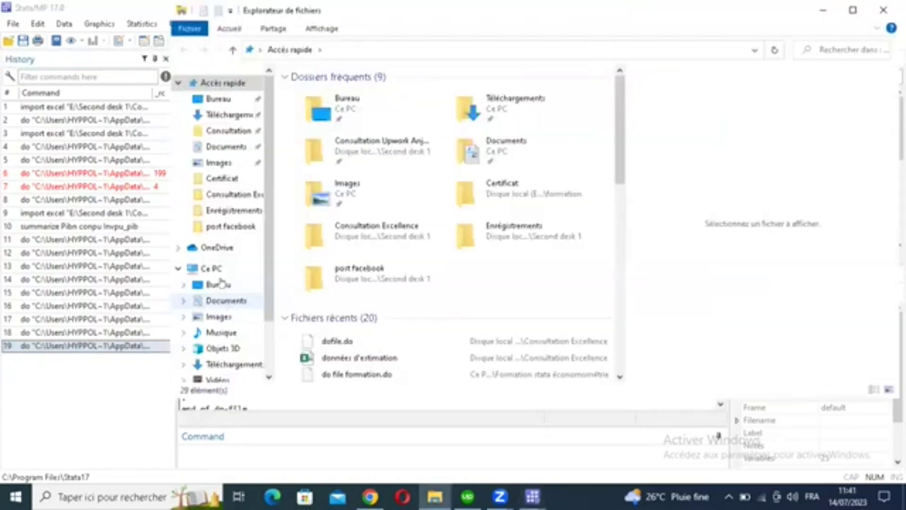
{"action": "left_click", "coordinate": [219, 269]}
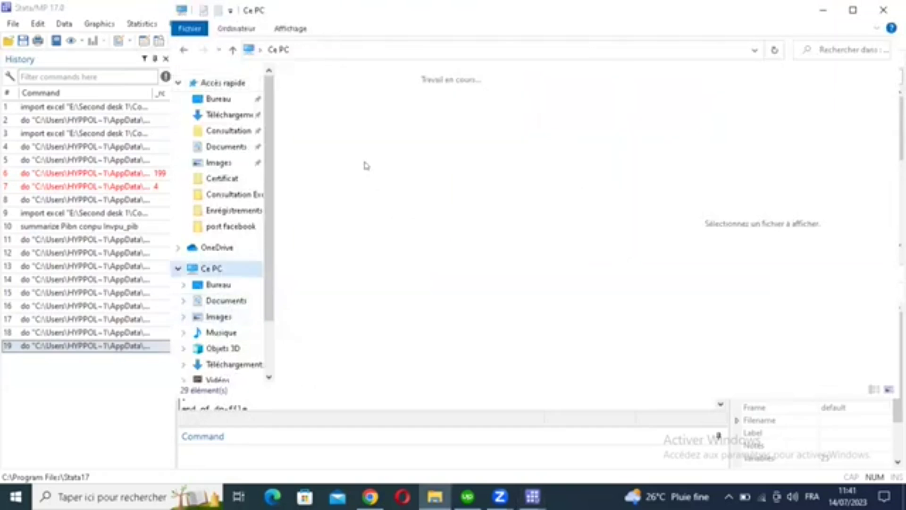
{"action": "left_click", "coordinate": [366, 312]}
{"action": "double_click", "coordinate": [366, 312]}
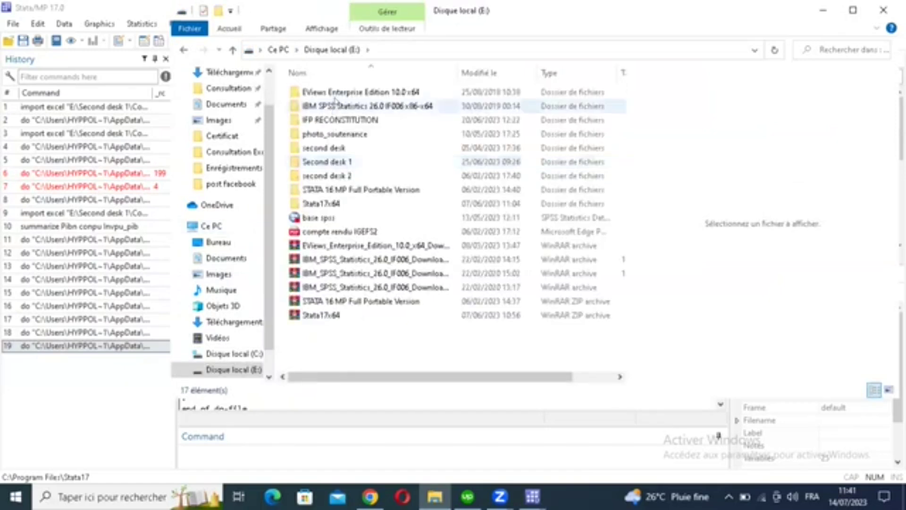
{"action": "left_click", "coordinate": [183, 50]}
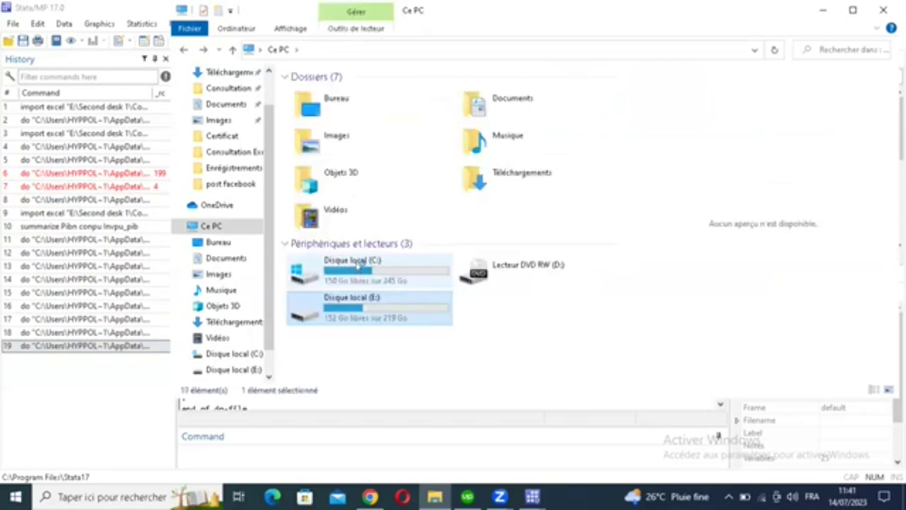
{"action": "key", "text": "Up"}
{"action": "key", "text": "Return"}
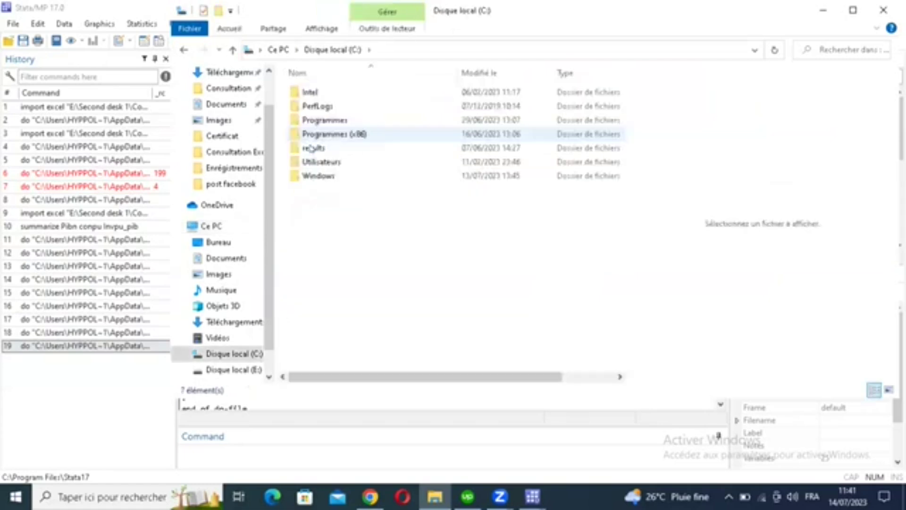
{"action": "key", "text": "Down"}
{"action": "key", "text": "Return"}
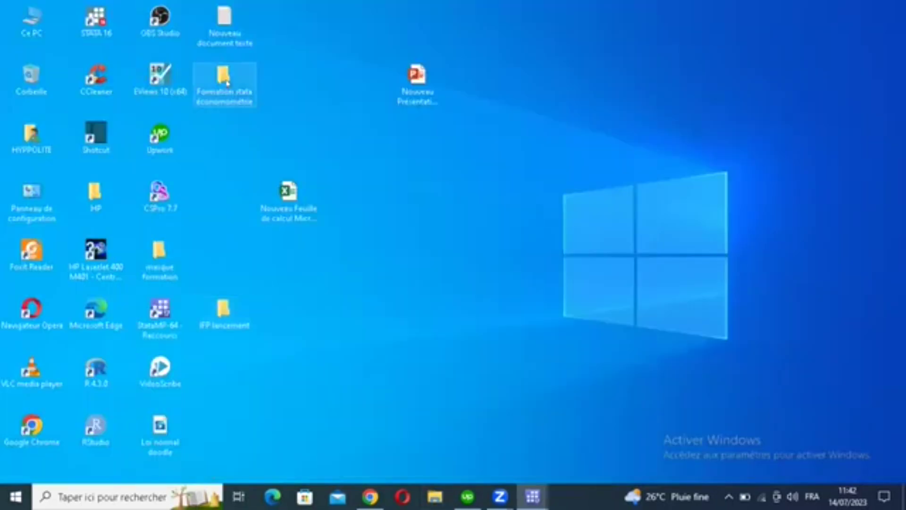
Step: Open the Formation stata économométrie folder on the desktop and copy its full path
{"action": "double_click", "coordinate": [227, 82]}
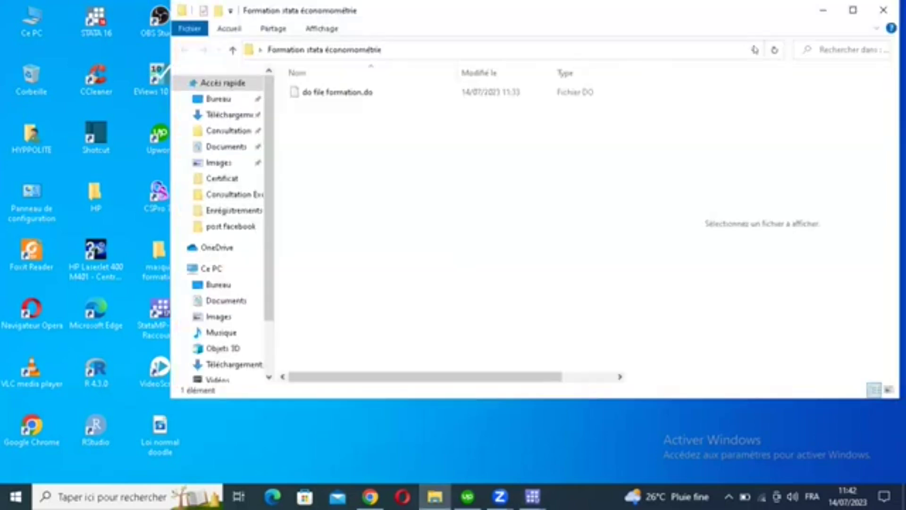
{"action": "left_click", "coordinate": [356, 50]}
{"action": "key", "text": "ctrl+c"}
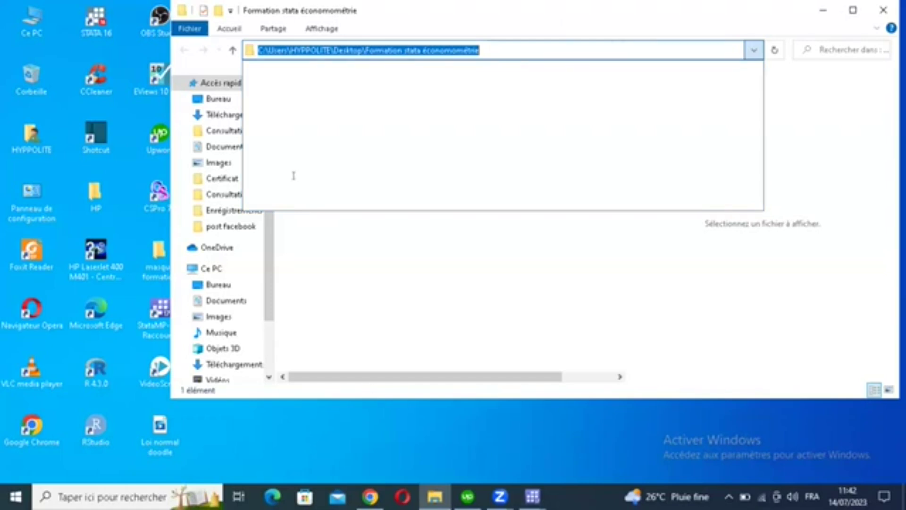
Step: Back in the do-file, add the comment "*definir le fichier d'excution" between the second import command and the descriptive statistics section
{"action": "key", "text": "alt+Tab"}
{"action": "left_click", "coordinate": [296, 150]}
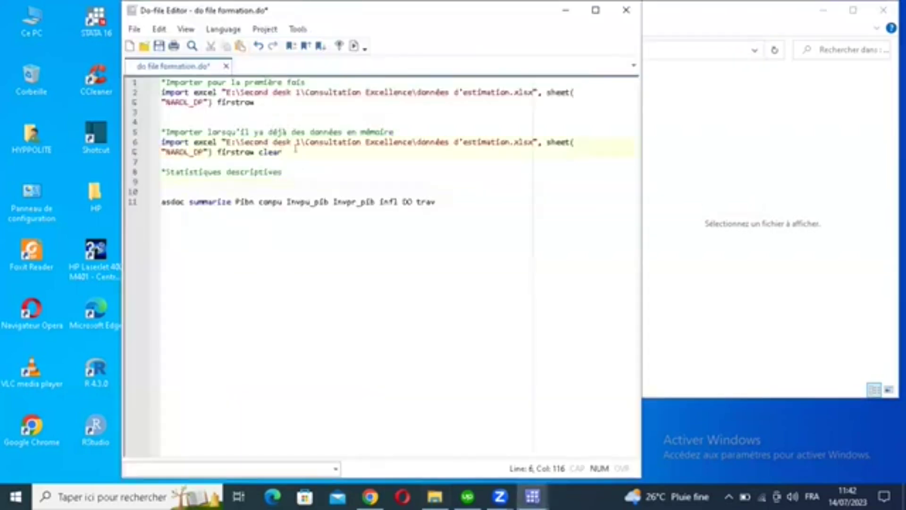
{"action": "key", "text": "Return"}
{"action": "key", "text": "Return"}
{"action": "type", "text": "*"}
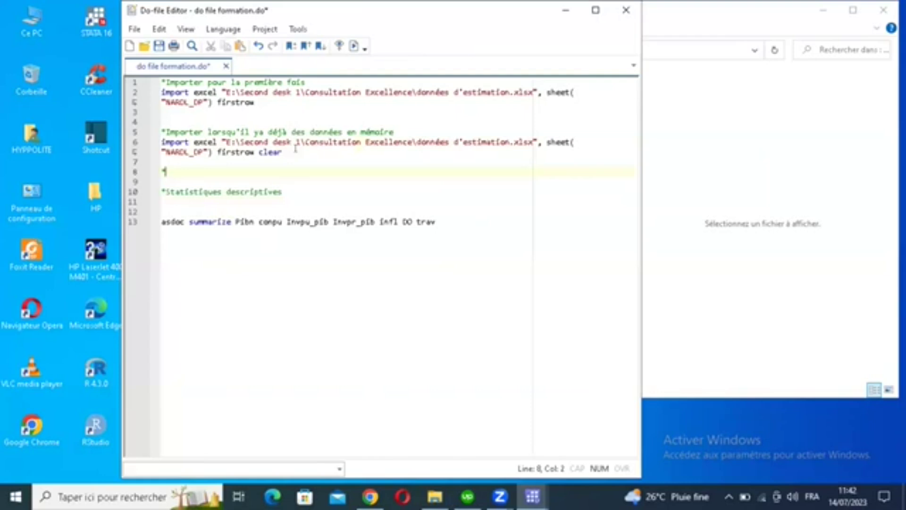
{"action": "type", "text": "définir le fi"}
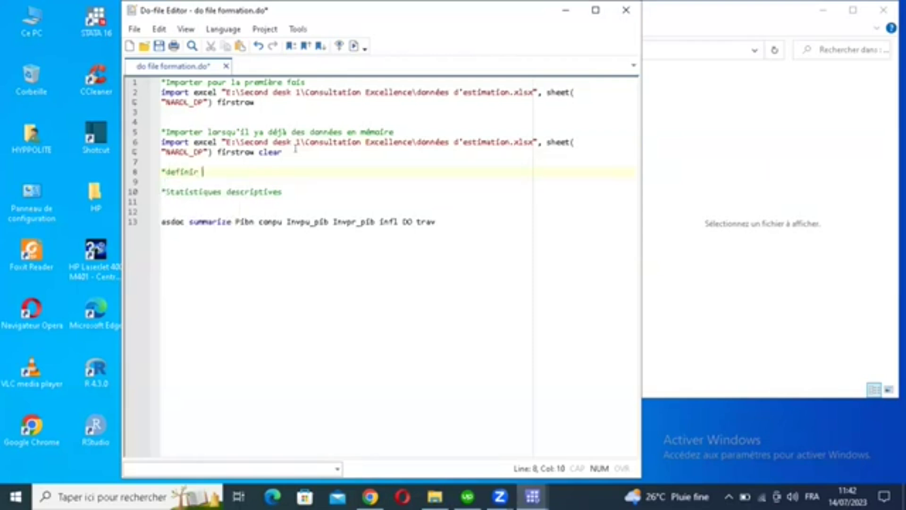
{"action": "type", "text": "chier d'ex"}
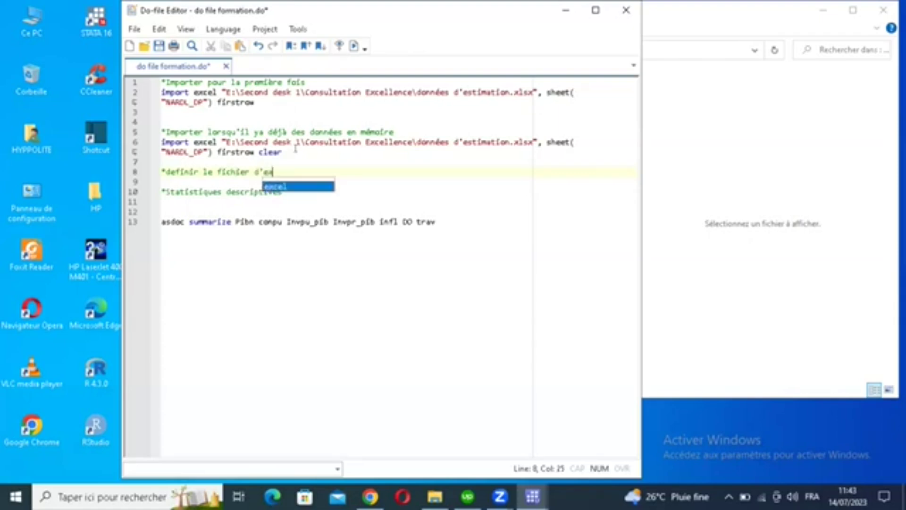
{"action": "type", "text": "cution"}
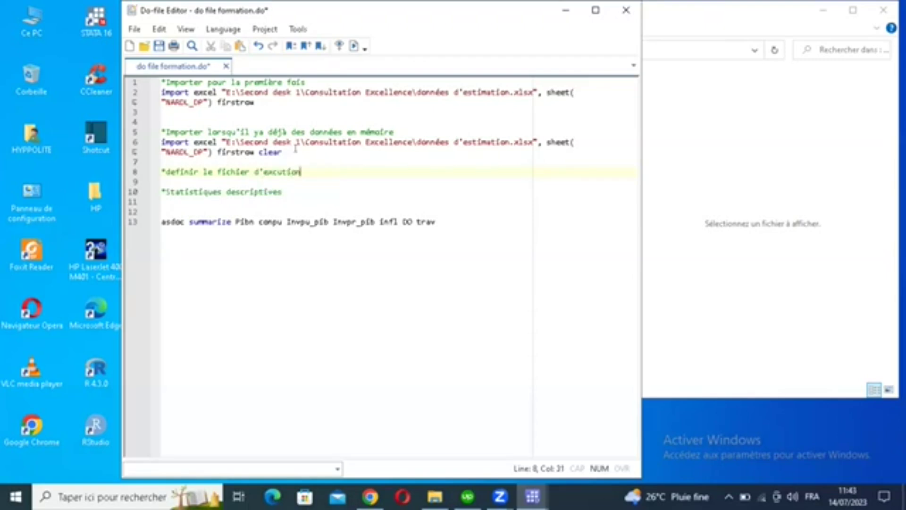
Step: Below the new comment, write a cd command with the copied Formation stata économométrie folder path in double quotes
{"action": "key", "text": "Return"}
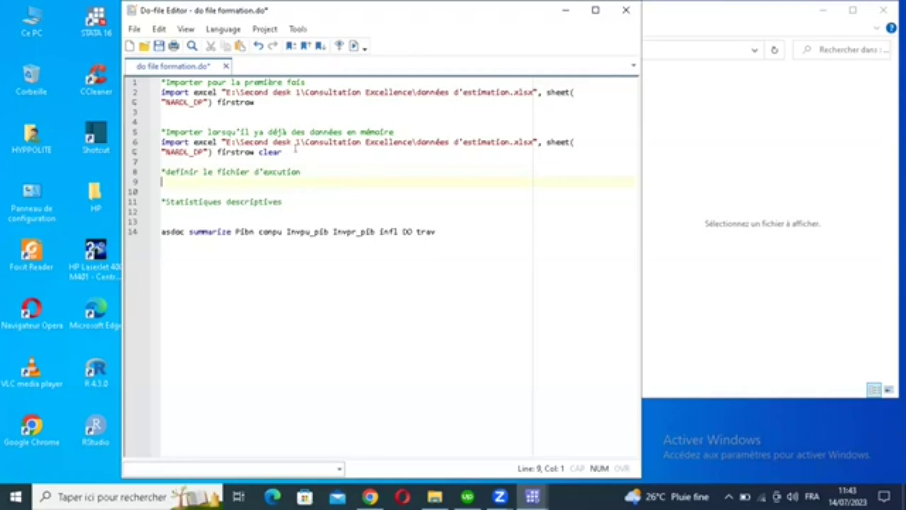
{"action": "type", "text": "cd \""}
{"action": "key", "text": "ctrl+v"}
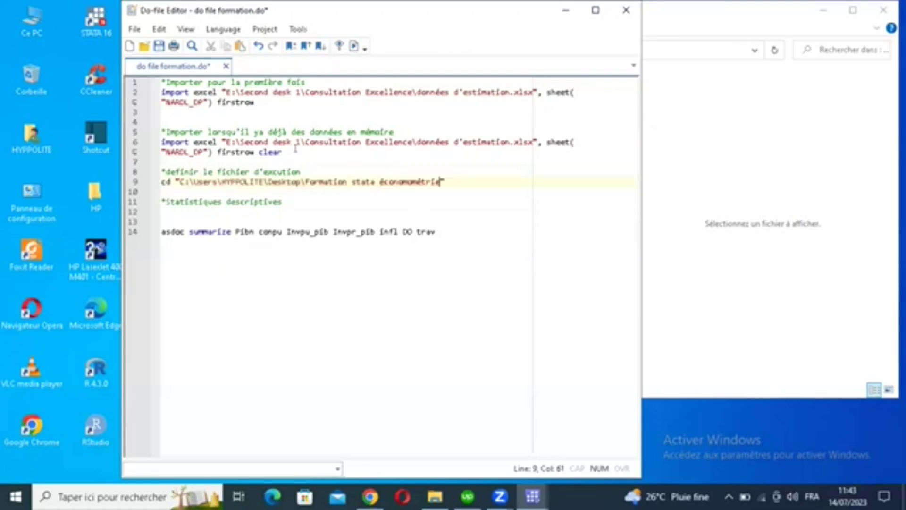
Step: Replace every backslash in the cd path with a forward slash and run the cd line
{"action": "left_click", "coordinate": [192, 182]}
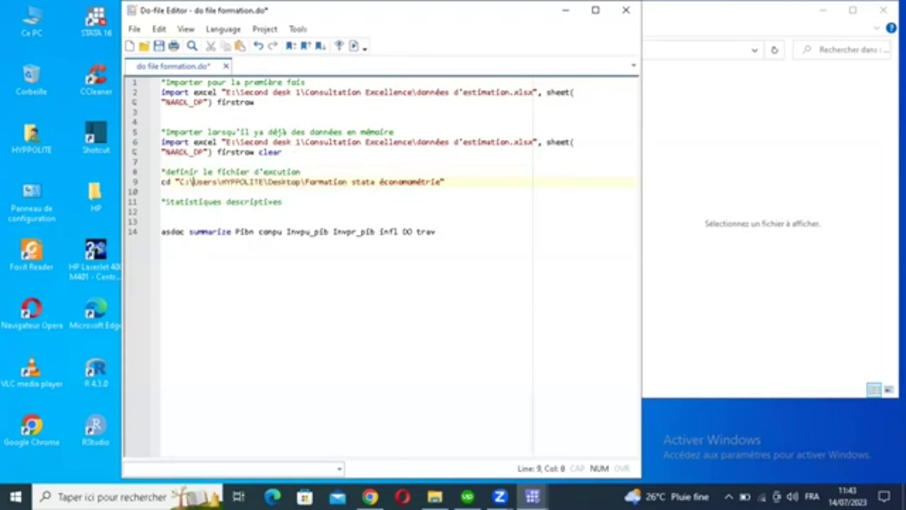
{"action": "key", "text": "BackSpace"}
{"action": "type", "text": "/"}
{"action": "left_click", "coordinate": [219, 181]}
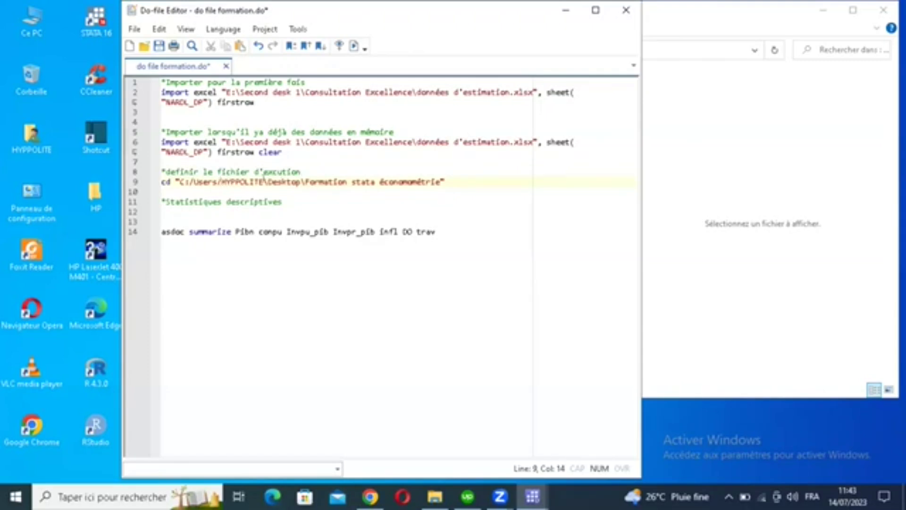
{"action": "left_click", "coordinate": [265, 181]}
{"action": "key", "text": "BackSpace"}
{"action": "type", "text": "/"}
{"action": "left_click", "coordinate": [304, 181]}
{"action": "key", "text": "BackSpace"}
{"action": "type", "text": "/"}
{"action": "left_click_drag", "start_coordinate": [162, 181], "coordinate": [446, 182]}
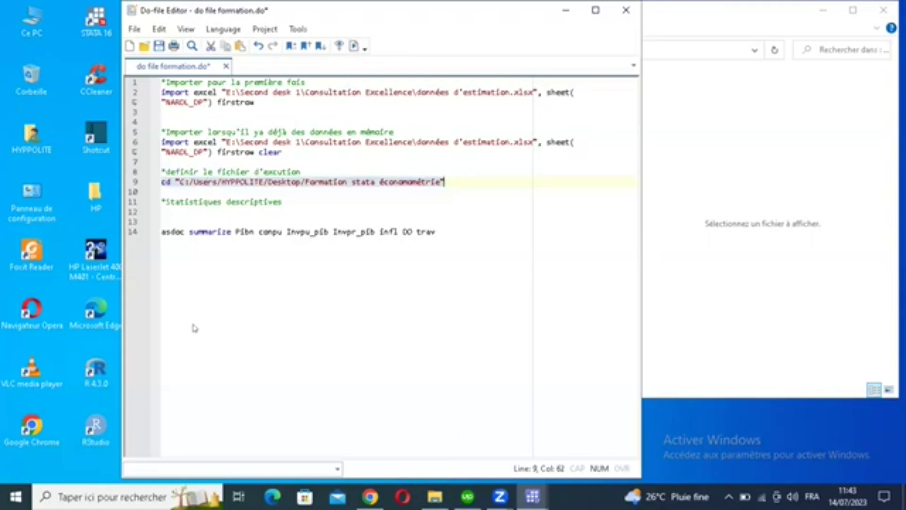
{"action": "key", "text": "ctrl+d"}
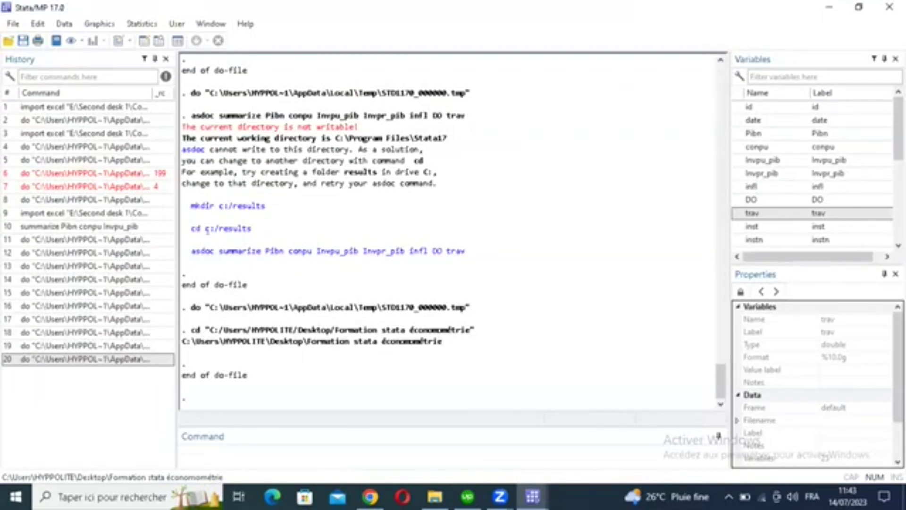
Step: Run the asdoc summarize command on line 14 of the do-file and bring up its output in the results window
{"action": "key", "text": "alt+Tab"}
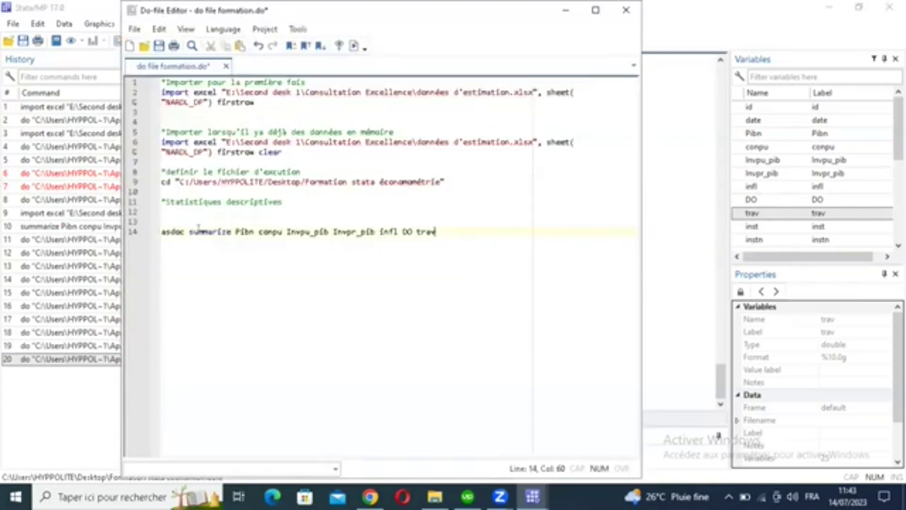
{"action": "key", "text": "Home"}
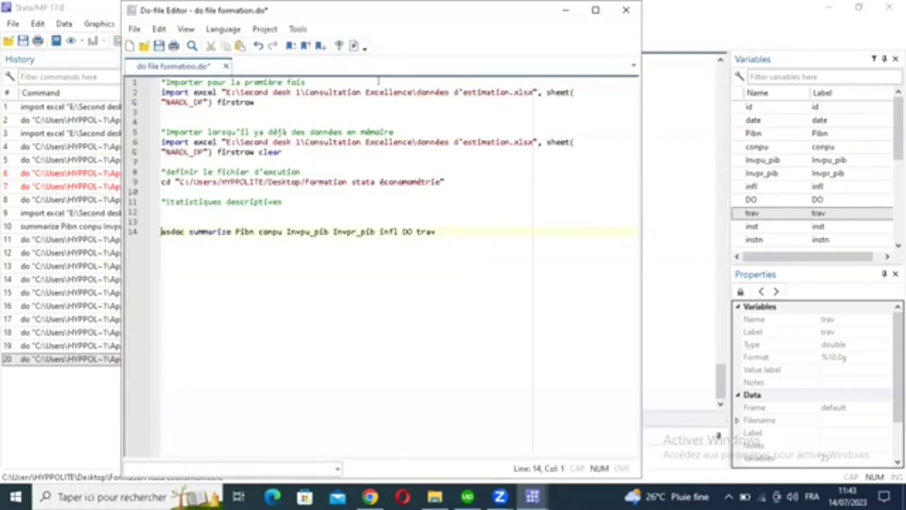
{"action": "key", "text": "shift+End"}
{"action": "left_click", "coordinate": [354, 47]}
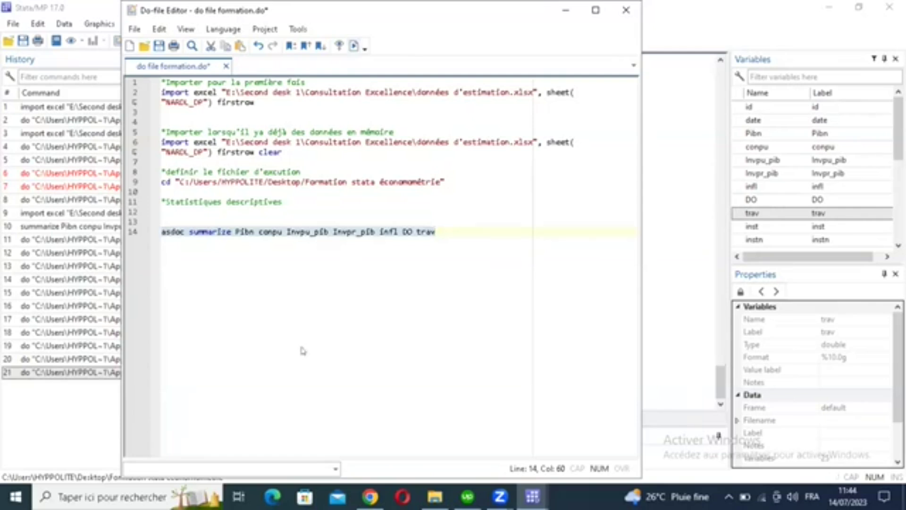
{"action": "key", "text": "alt+Tab"}
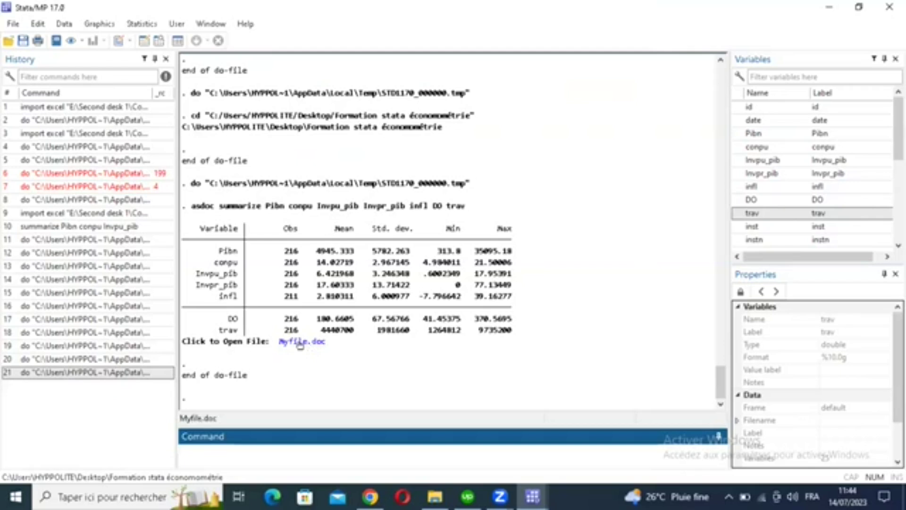
Step: Open the exported Myfile.doc in Word, dismiss the Office activation assistant, and select the Descriptive Statistics table
{"action": "left_click", "coordinate": [298, 343]}
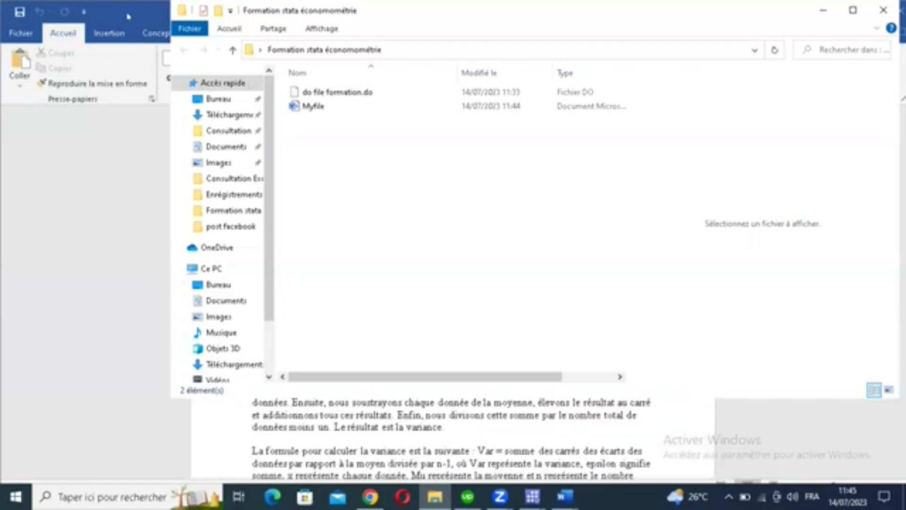
{"action": "left_click", "coordinate": [823, 10]}
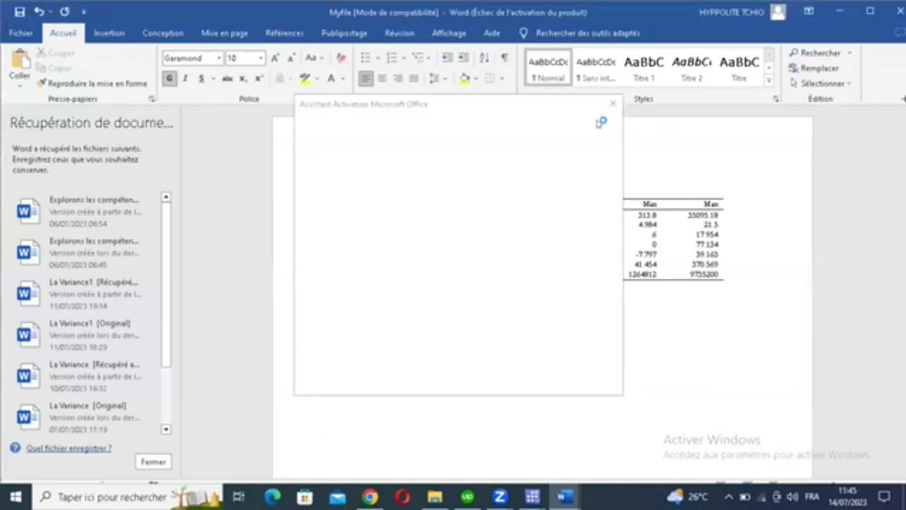
{"action": "key", "text": "Return"}
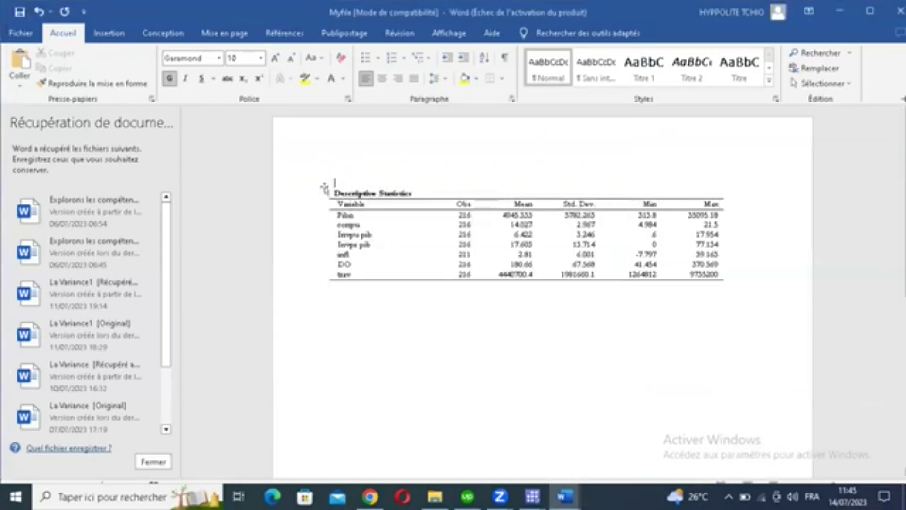
{"action": "left_click_drag", "start_coordinate": [318, 193], "coordinate": [412, 221]}
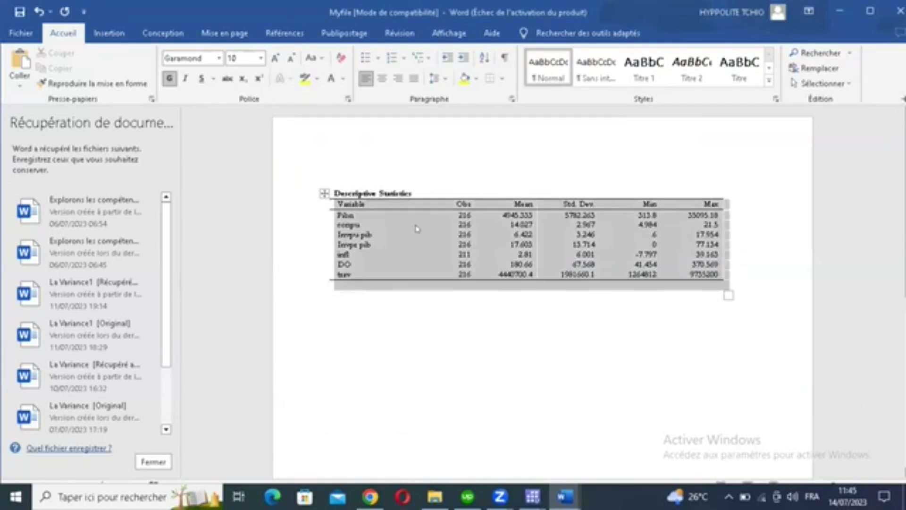
Step: Copy the Descriptive Statistics table in Myfile, and save the recovered La Variance1 document
{"action": "right_click", "coordinate": [416, 228]}
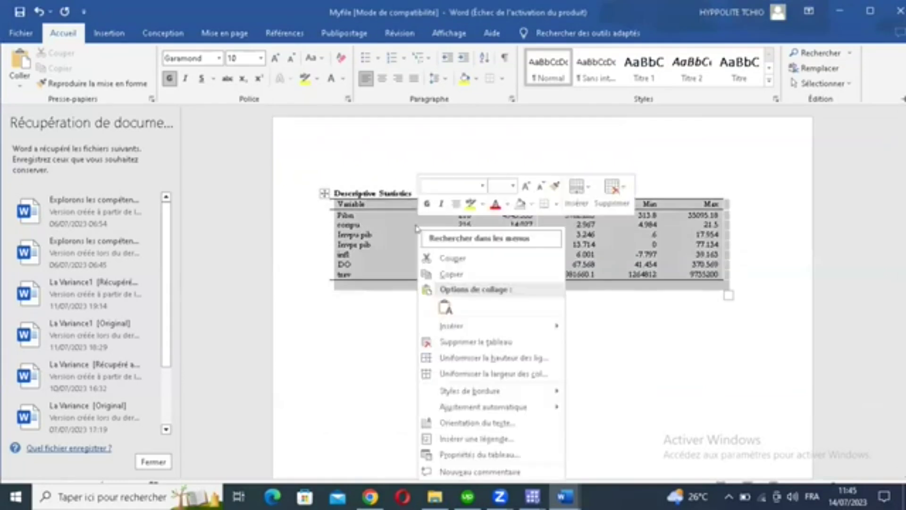
{"action": "left_click", "coordinate": [464, 274]}
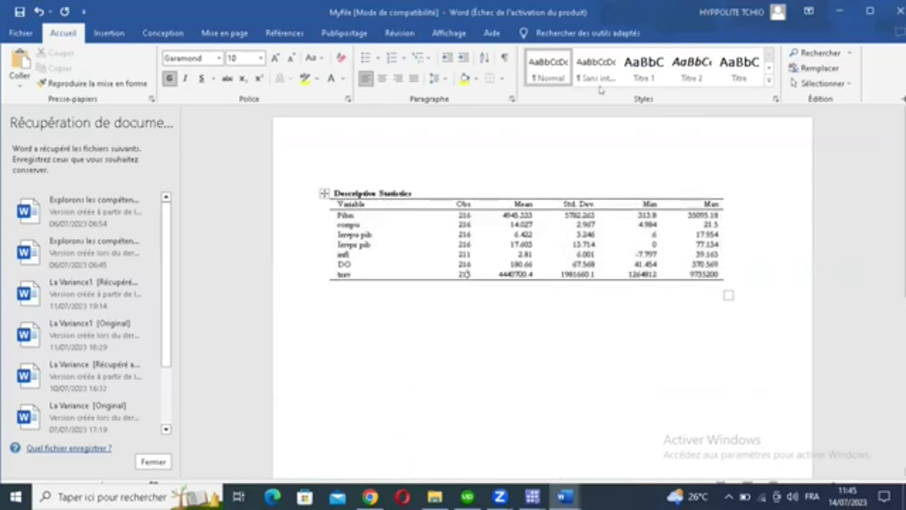
{"action": "key", "text": "alt+Tab"}
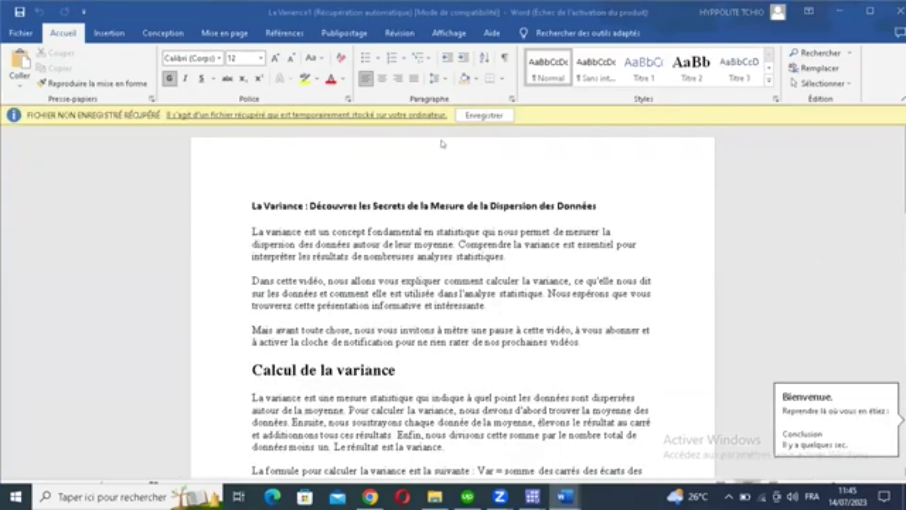
{"action": "left_click", "coordinate": [481, 115]}
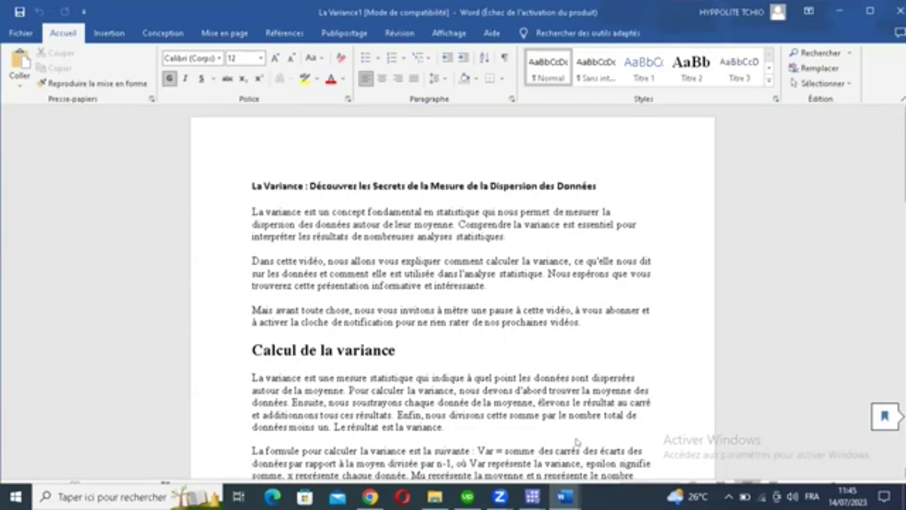
Step: Switch between Stata and Word to compare the summary output with Myfile, highlighting the exported table's data rows and Descriptive Statistics title
{"action": "mouse_move", "coordinate": [532, 497]}
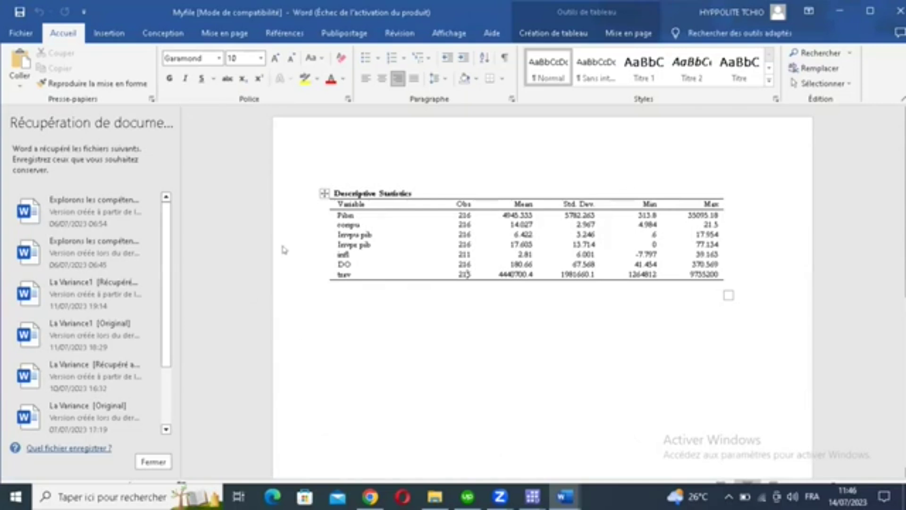
{"action": "key", "text": "alt+Tab"}
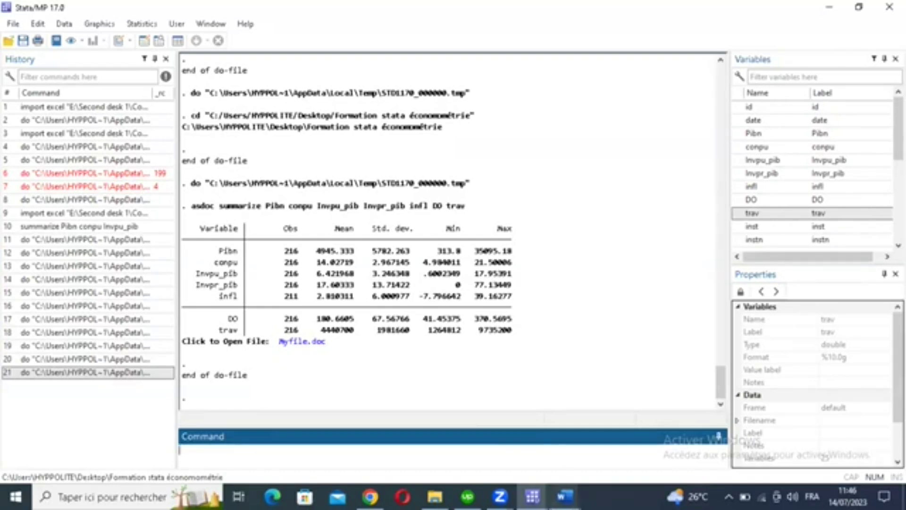
{"action": "left_click", "coordinate": [565, 497]}
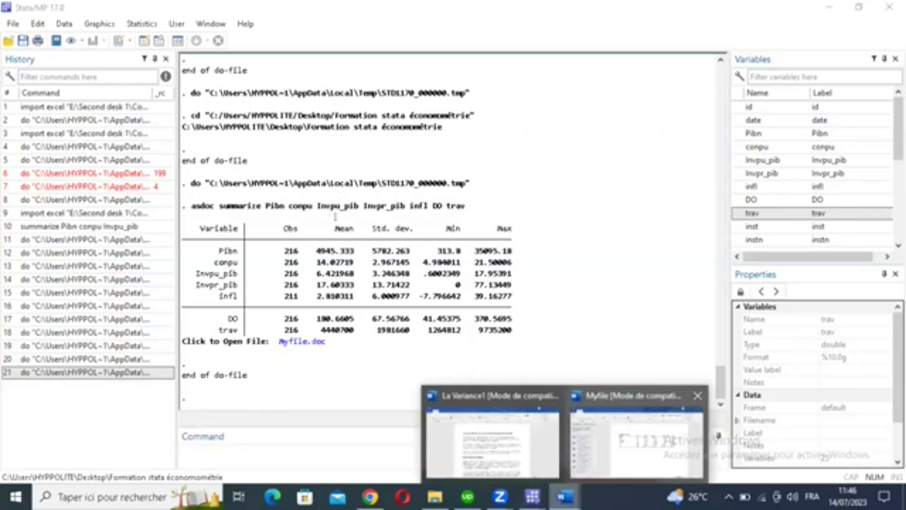
{"action": "left_click_drag", "start_coordinate": [336, 217], "coordinate": [723, 278]}
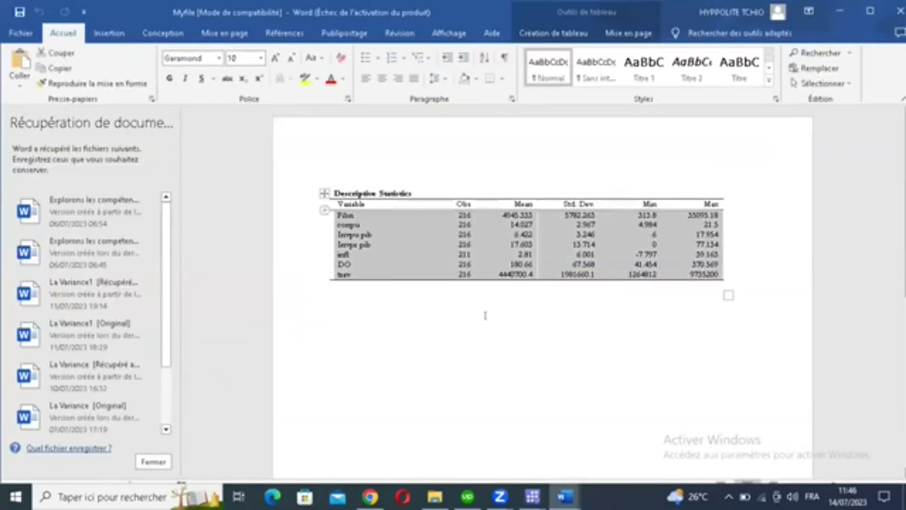
{"action": "left_click_drag", "start_coordinate": [333, 189], "coordinate": [419, 189]}
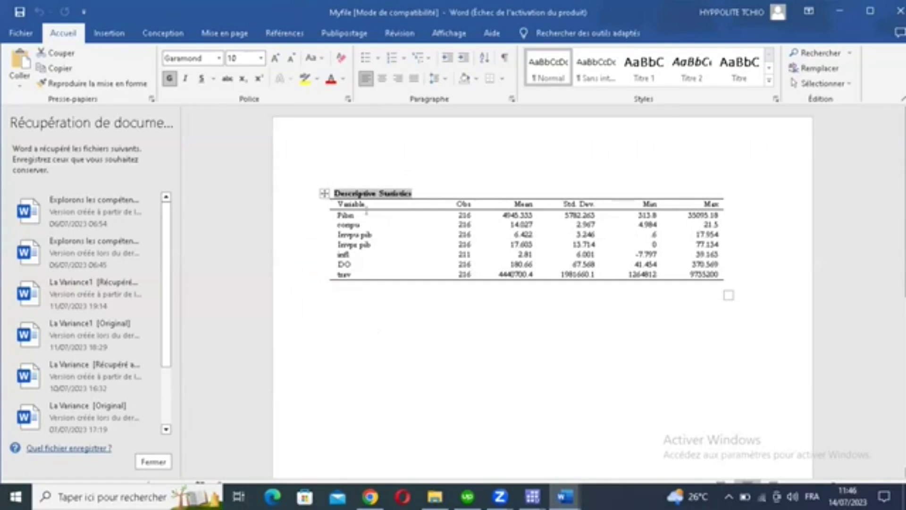
Step: Switch to Stata and highlight the asdoc summarize results table in the output for review
{"action": "left_click", "coordinate": [533, 496]}
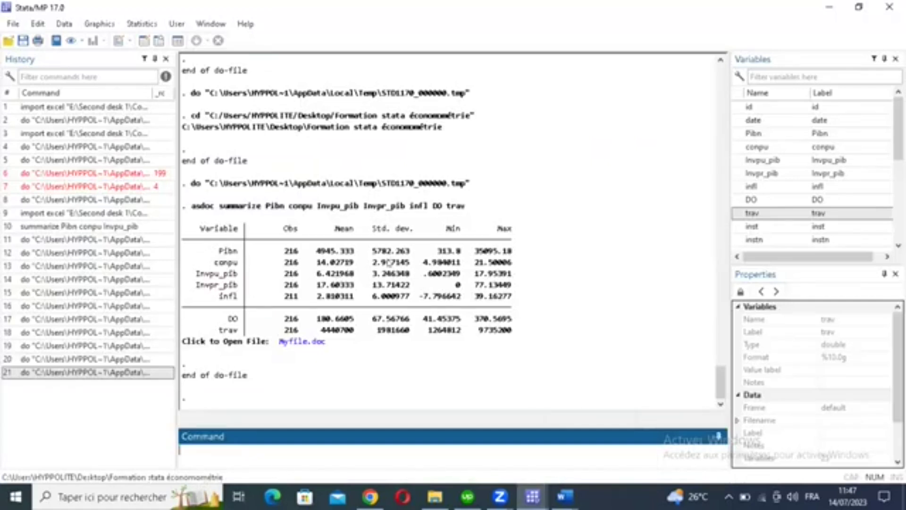
{"action": "left_click_drag", "start_coordinate": [204, 239], "coordinate": [418, 277]}
{"action": "left_click_drag", "start_coordinate": [290, 264], "coordinate": [368, 297]}
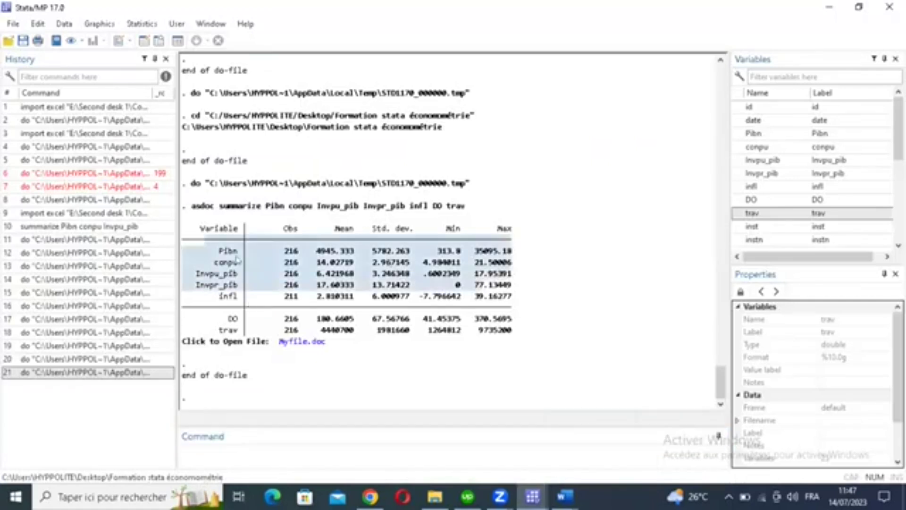
{"action": "left_click", "coordinate": [293, 270]}
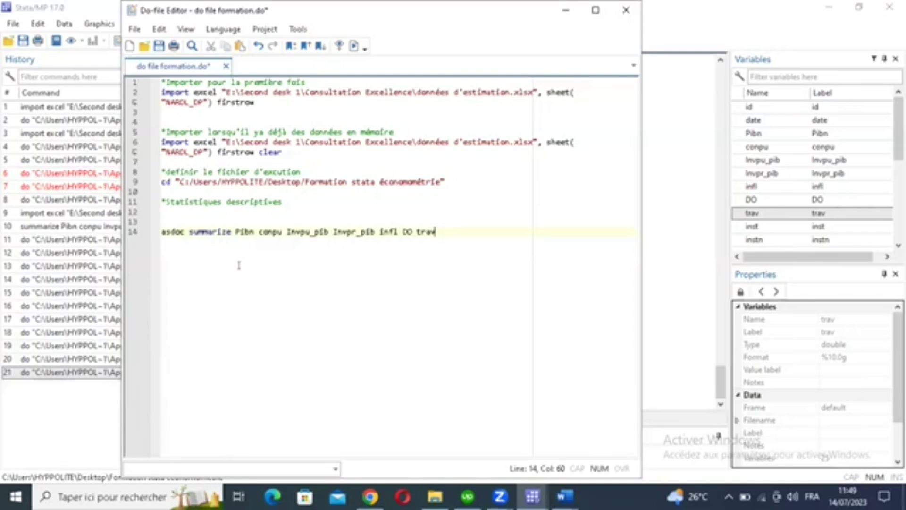
Step: Return from the do-file to the main Stata window and run help asdoc to open the command's documentation
{"action": "left_click", "coordinate": [707, 29]}
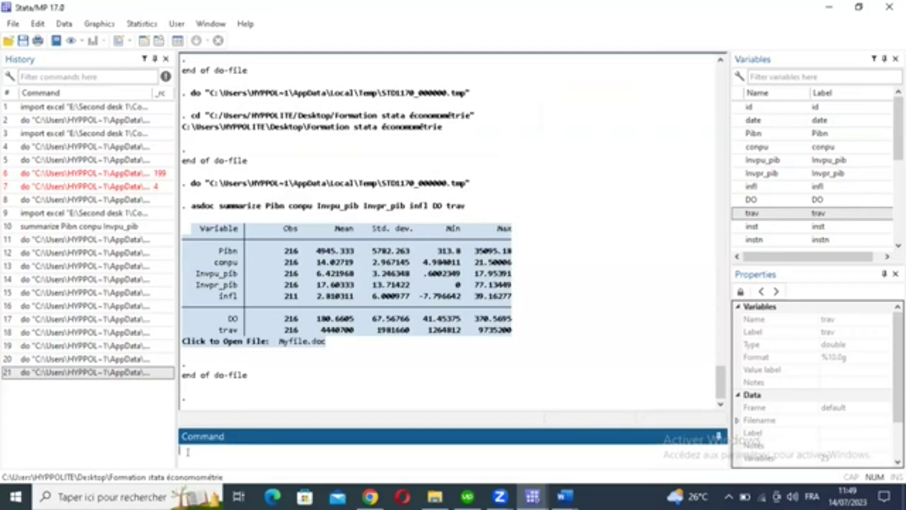
{"action": "type", "text": "help"}
{"action": "type", "text": "addoc"}
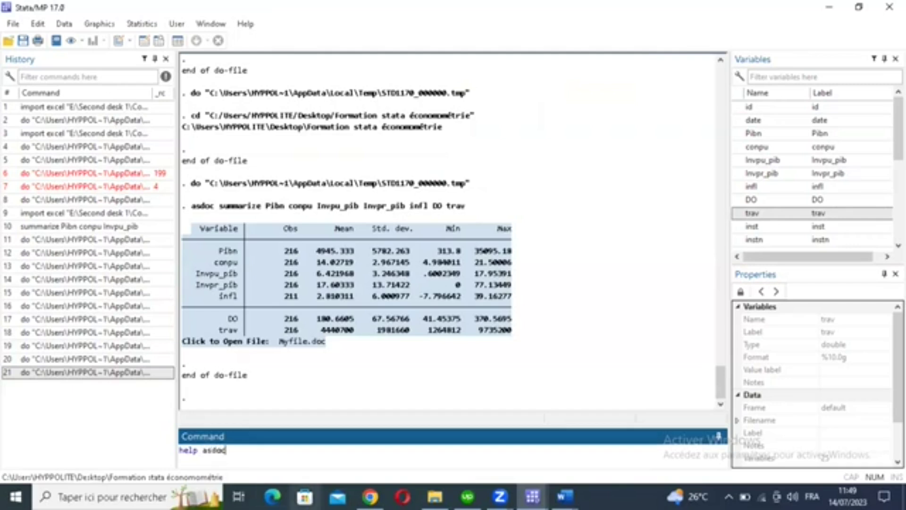
{"action": "key", "text": "Return"}
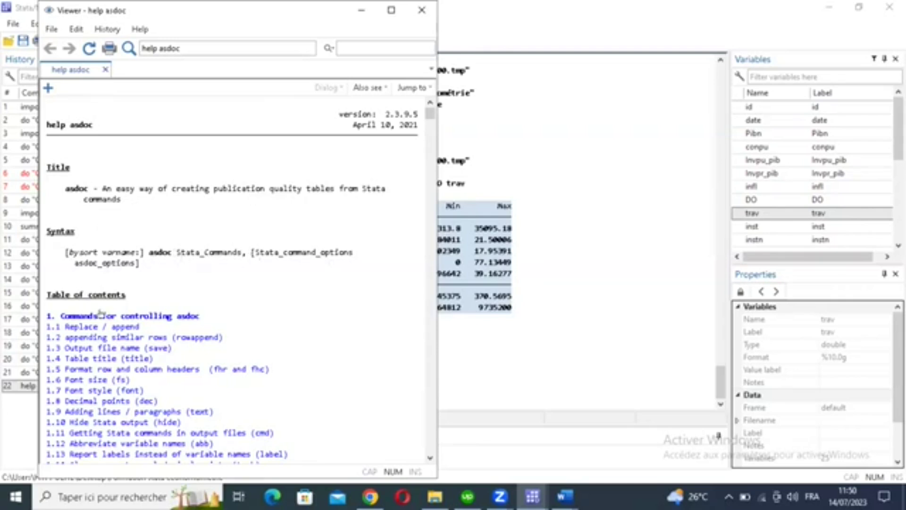
Step: Examine the asdoc help's table of contents, covering its control commands, summary statistics, correlations and regressions
{"action": "scroll", "coordinate": [87, 269], "scroll_direction": "down", "scroll_amount": 1}
{"action": "scroll", "coordinate": [82, 250], "scroll_direction": "down", "scroll_amount": 1}
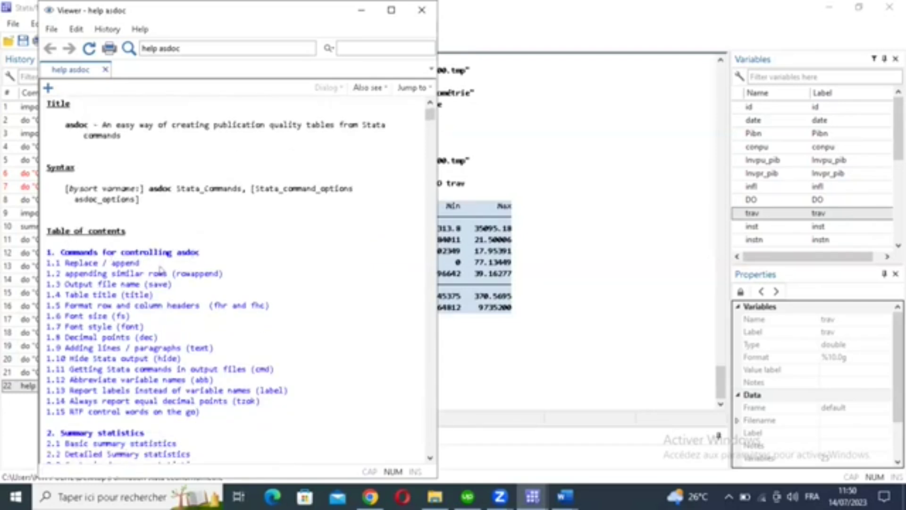
{"action": "scroll", "coordinate": [160, 270], "scroll_direction": "down", "scroll_amount": 1}
{"action": "scroll", "coordinate": [430, 122], "scroll_direction": "down", "scroll_amount": 1}
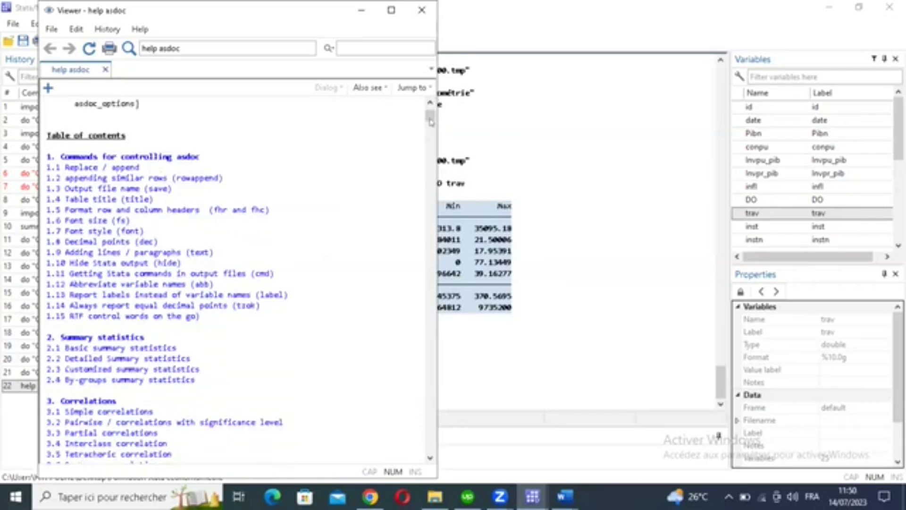
{"action": "scroll", "coordinate": [431, 125], "scroll_direction": "down", "scroll_amount": 10}
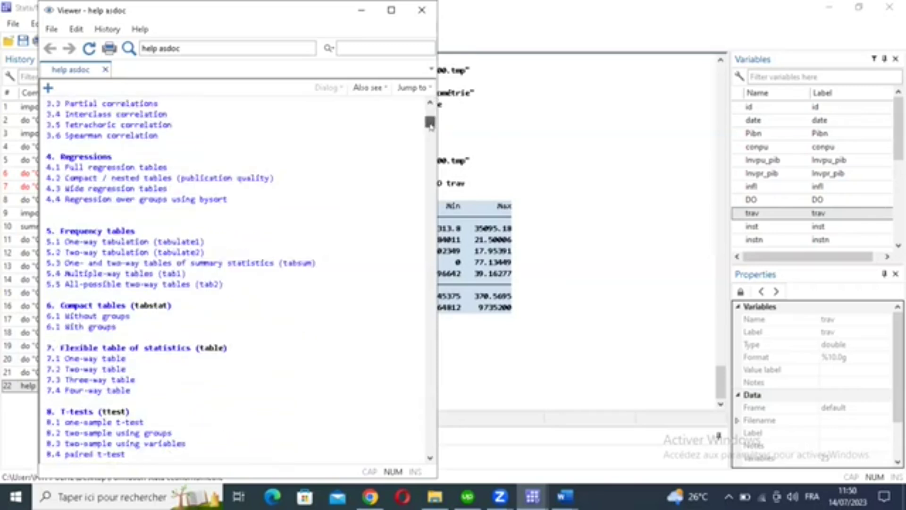
{"action": "scroll", "coordinate": [429, 123], "scroll_direction": "up", "scroll_amount": 7}
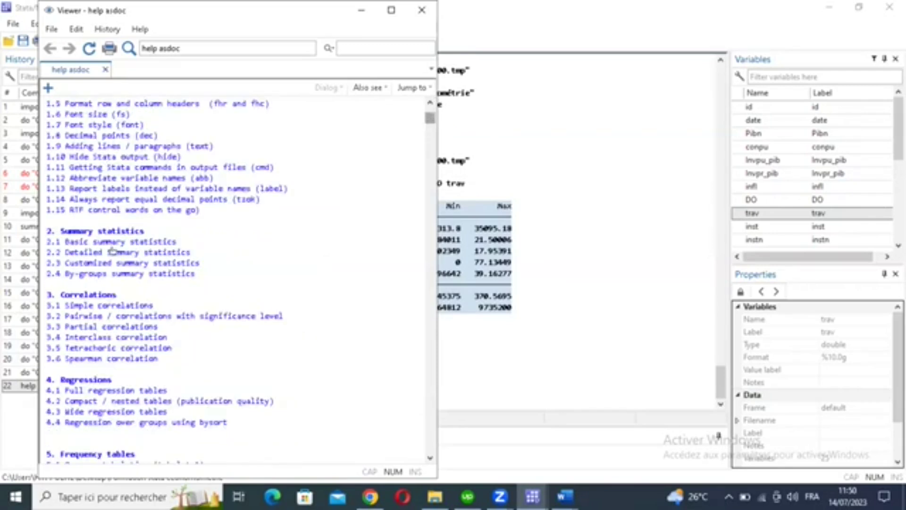
{"action": "scroll", "coordinate": [113, 250], "scroll_direction": "up", "scroll_amount": 5}
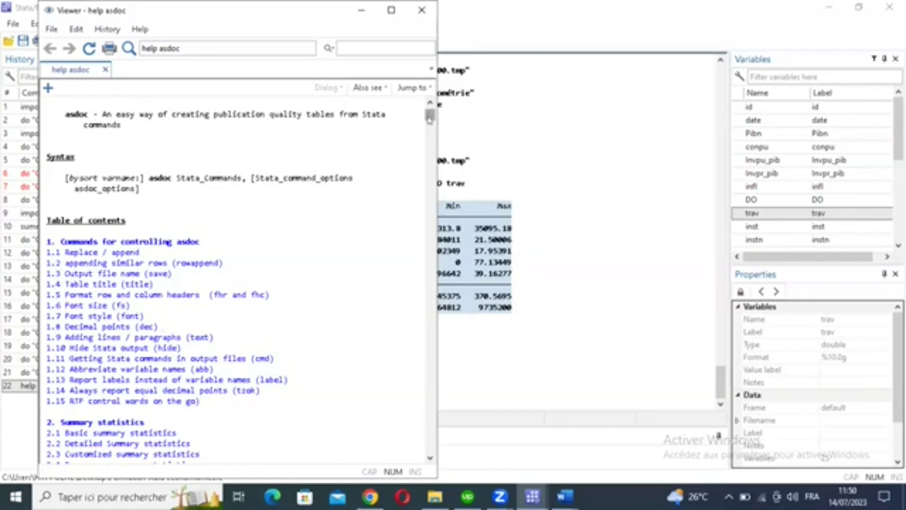
{"action": "scroll", "coordinate": [118, 210], "scroll_direction": "down", "scroll_amount": 13}
{"action": "scroll", "coordinate": [83, 178], "scroll_direction": "up", "scroll_amount": 3}
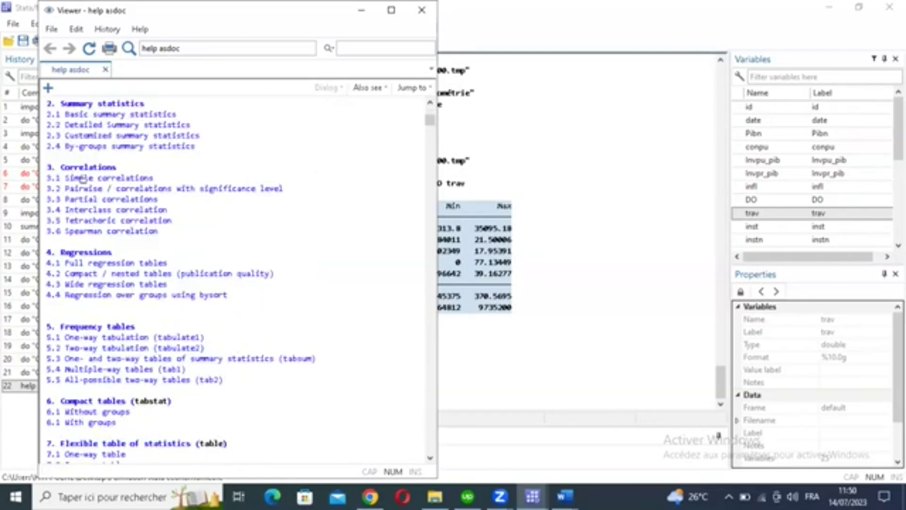
{"action": "scroll", "coordinate": [83, 179], "scroll_direction": "up", "scroll_amount": 1}
{"action": "scroll", "coordinate": [120, 168], "scroll_direction": "up", "scroll_amount": 1}
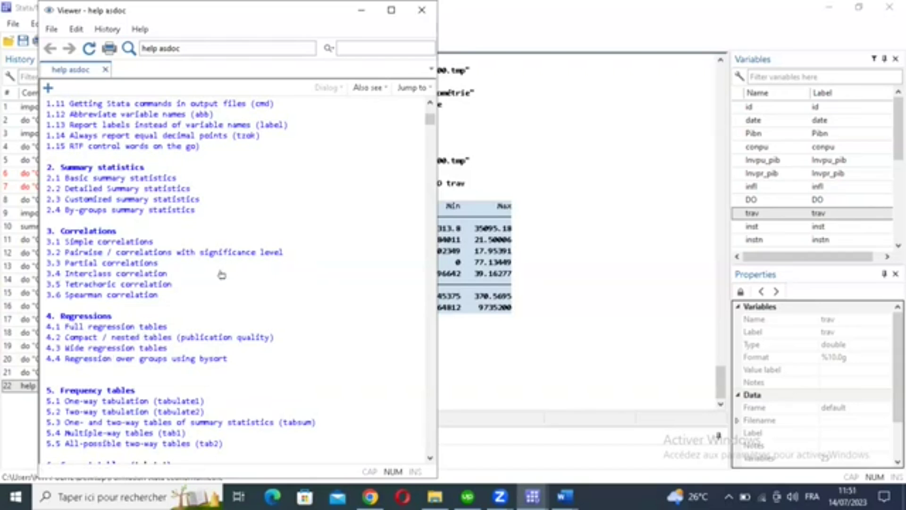
Step: Examine the remaining asdoc help contents, from frequency tables and t-tests through to the future plans entry
{"action": "scroll", "coordinate": [221, 275], "scroll_direction": "down", "scroll_amount": 2}
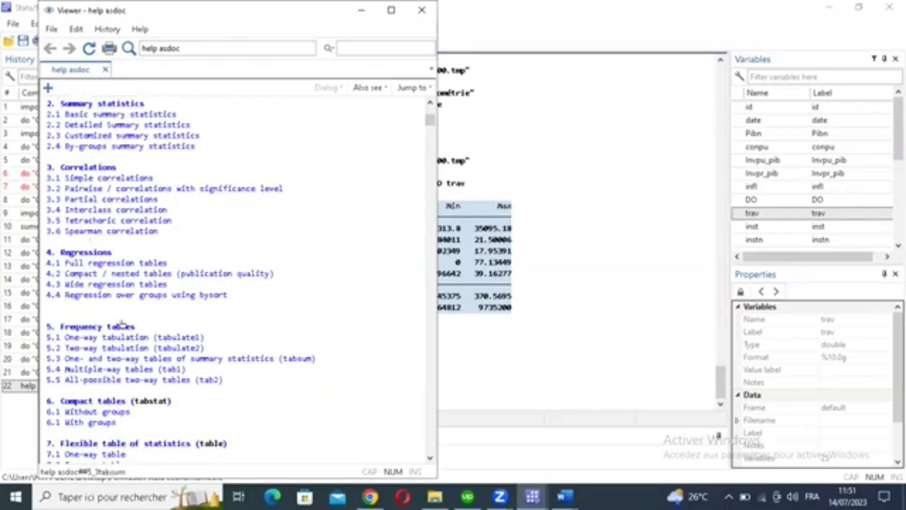
{"action": "scroll", "coordinate": [122, 324], "scroll_direction": "down", "scroll_amount": 1}
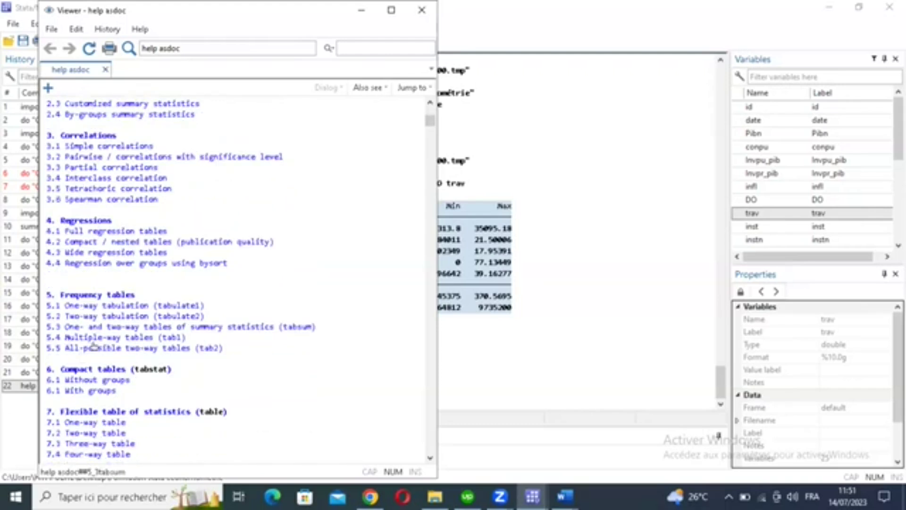
{"action": "scroll", "coordinate": [97, 347], "scroll_direction": "down", "scroll_amount": 1}
{"action": "scroll", "coordinate": [101, 345], "scroll_direction": "down", "scroll_amount": 1}
{"action": "scroll", "coordinate": [100, 346], "scroll_direction": "down", "scroll_amount": 2}
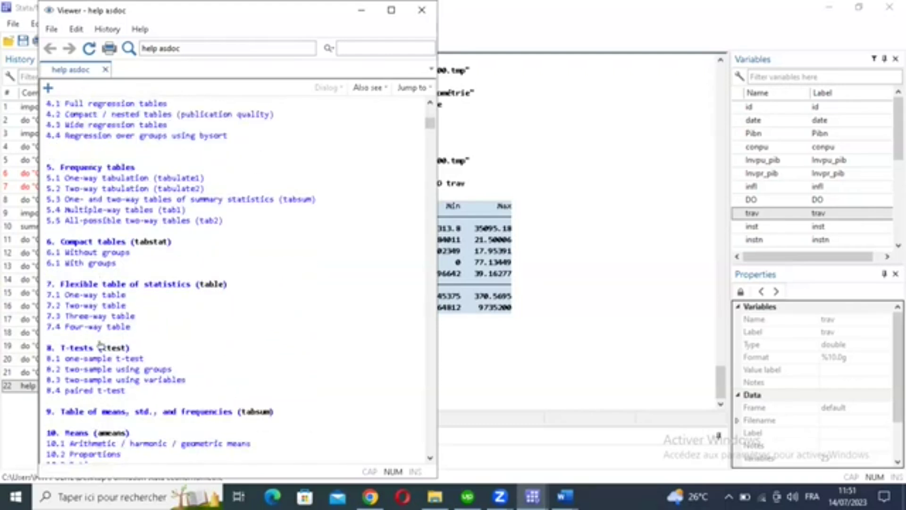
{"action": "scroll", "coordinate": [100, 330], "scroll_direction": "down", "scroll_amount": 5}
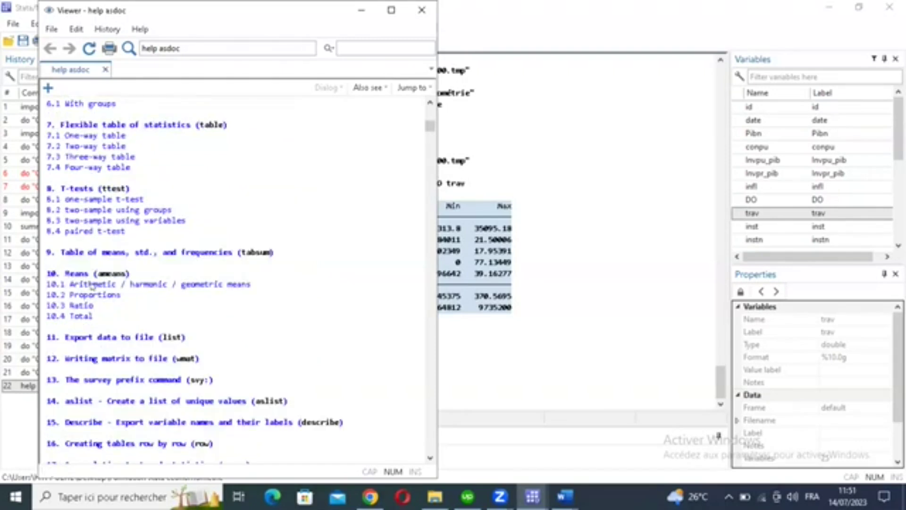
{"action": "scroll", "coordinate": [100, 293], "scroll_direction": "down", "scroll_amount": 2}
{"action": "scroll", "coordinate": [101, 307], "scroll_direction": "down", "scroll_amount": 8}
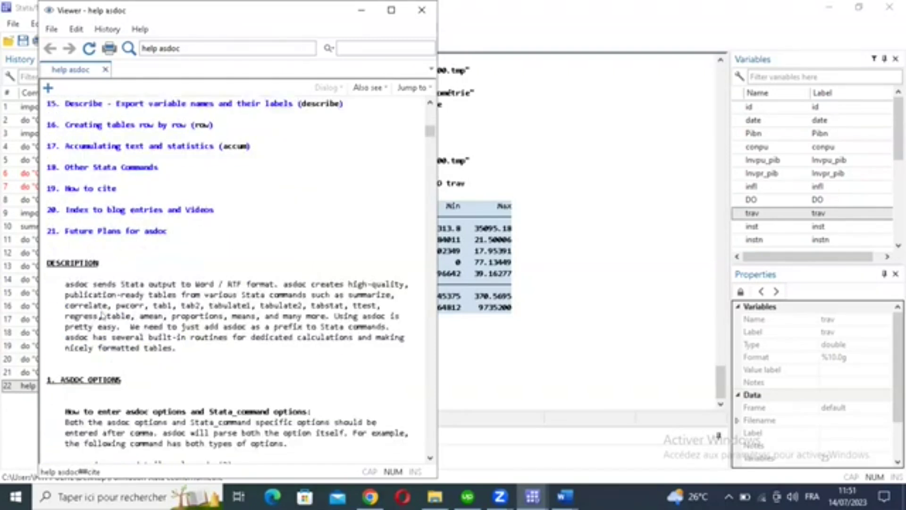
Step: Read the asdoc description and the guidance on entering options, replace/append and rowappend
{"action": "scroll", "coordinate": [103, 314], "scroll_direction": "down", "scroll_amount": 4}
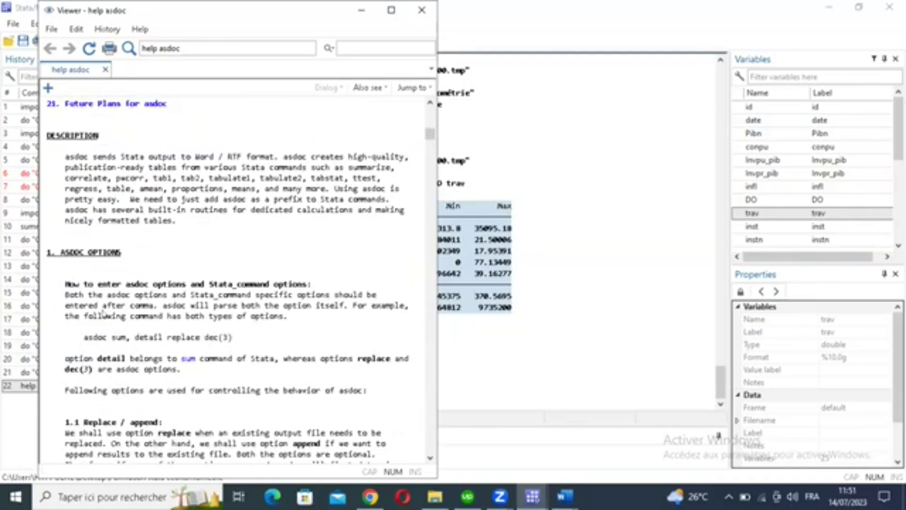
{"action": "scroll", "coordinate": [103, 314], "scroll_direction": "down", "scroll_amount": 6}
{"action": "scroll", "coordinate": [172, 308], "scroll_direction": "down", "scroll_amount": 1}
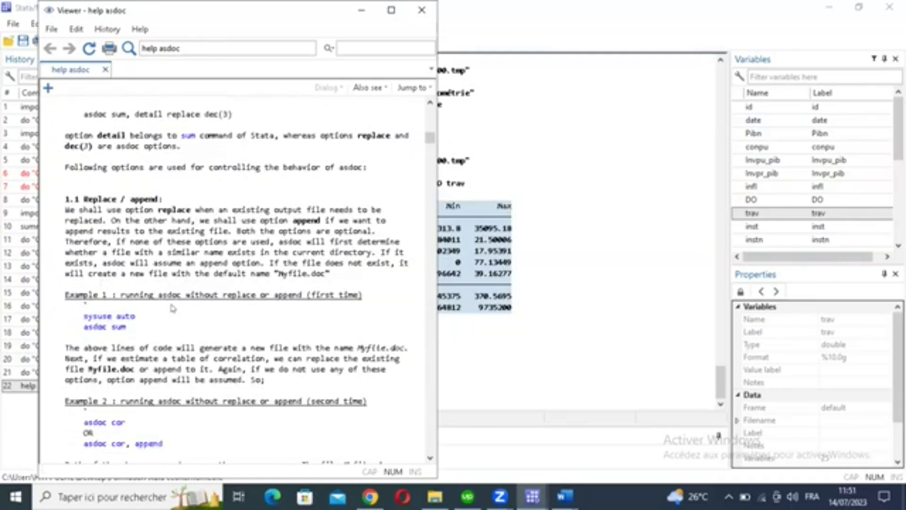
{"action": "scroll", "coordinate": [172, 308], "scroll_direction": "down", "scroll_amount": 2}
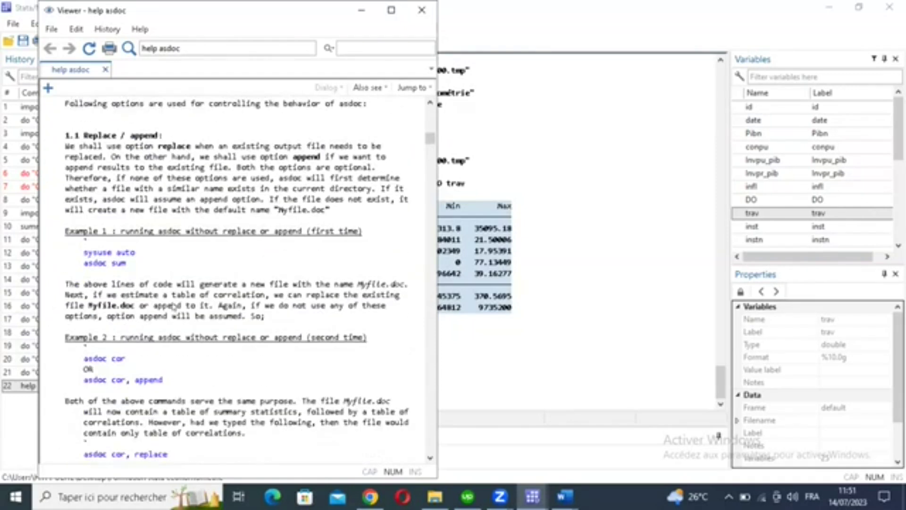
{"action": "scroll", "coordinate": [174, 306], "scroll_direction": "down", "scroll_amount": 2}
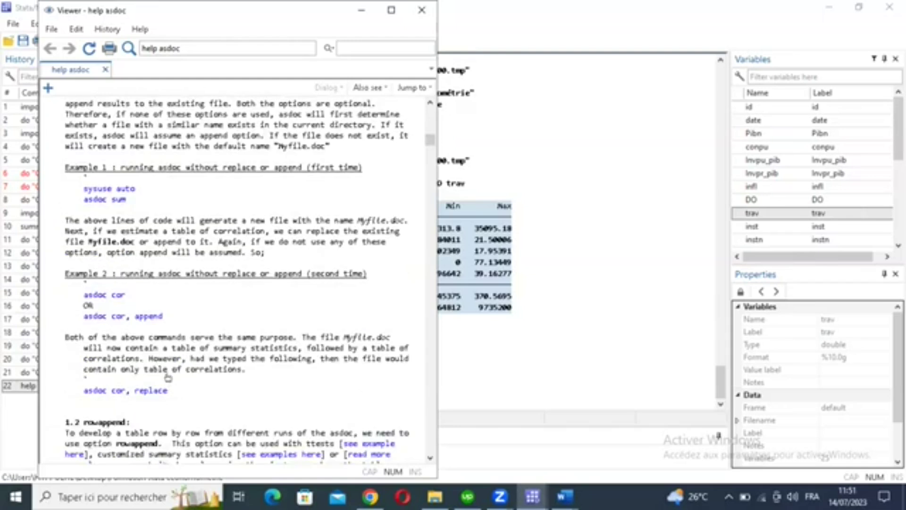
{"action": "scroll", "coordinate": [168, 377], "scroll_direction": "down", "scroll_amount": 7}
{"action": "scroll", "coordinate": [273, 316], "scroll_direction": "down", "scroll_amount": 1}
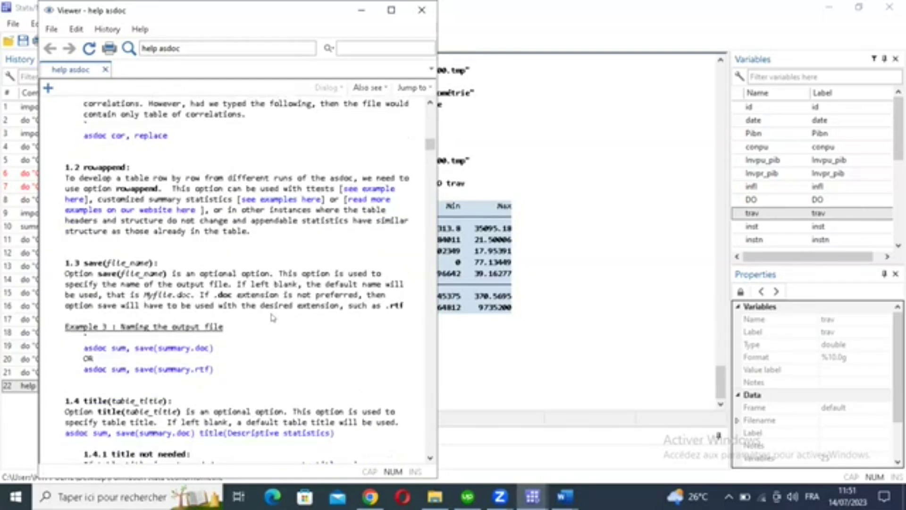
Step: Read the asdoc help on output file names, table titles, header formatting, font size and adding text lines
{"action": "scroll", "coordinate": [230, 357], "scroll_direction": "down", "scroll_amount": 2}
{"action": "scroll", "coordinate": [193, 427], "scroll_direction": "down", "scroll_amount": 1}
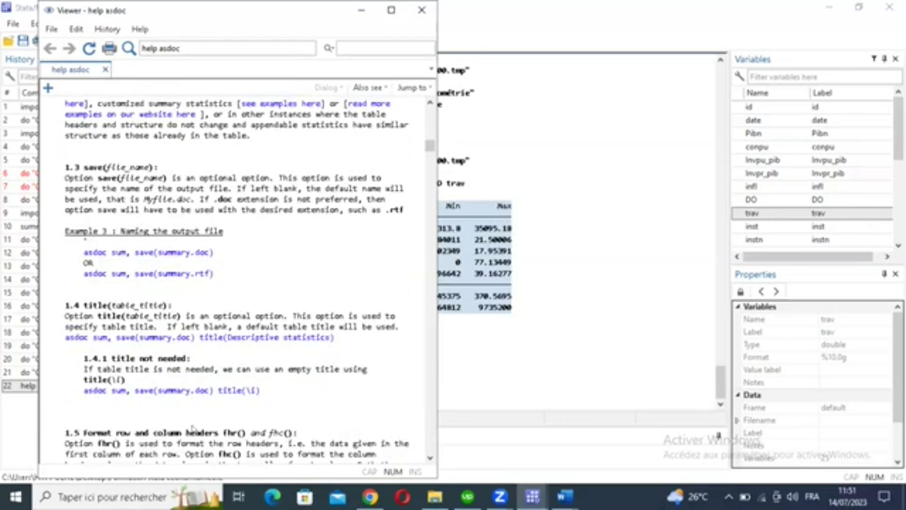
{"action": "scroll", "coordinate": [194, 427], "scroll_direction": "down", "scroll_amount": 3}
{"action": "scroll", "coordinate": [195, 426], "scroll_direction": "down", "scroll_amount": 5}
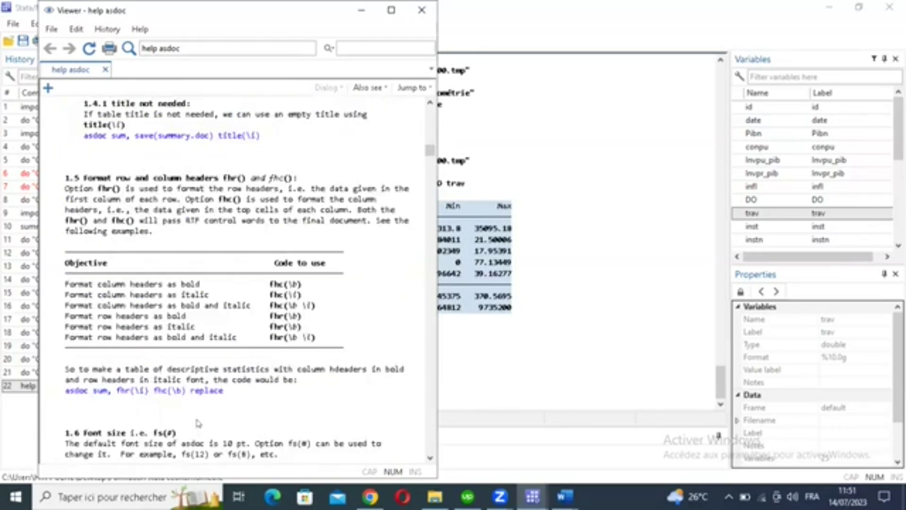
{"action": "scroll", "coordinate": [197, 423], "scroll_direction": "down", "scroll_amount": 2}
{"action": "scroll", "coordinate": [198, 425], "scroll_direction": "down", "scroll_amount": 7}
{"action": "scroll", "coordinate": [203, 428], "scroll_direction": "down", "scroll_amount": 7}
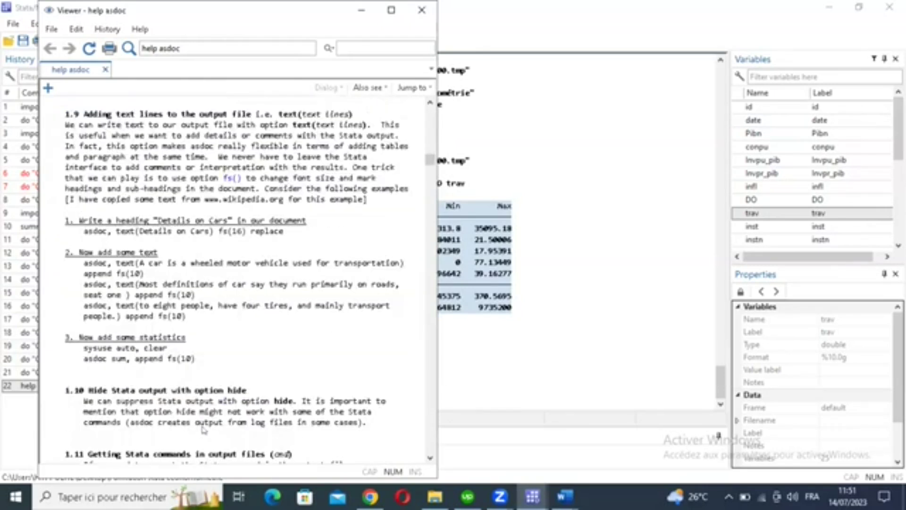
Step: Read the asdoc help on hiding output, reporting commands, abbreviating variable names, variable labels and equal decimal points
{"action": "scroll", "coordinate": [203, 429], "scroll_direction": "down", "scroll_amount": 9}
{"action": "scroll", "coordinate": [259, 373], "scroll_direction": "down", "scroll_amount": 4}
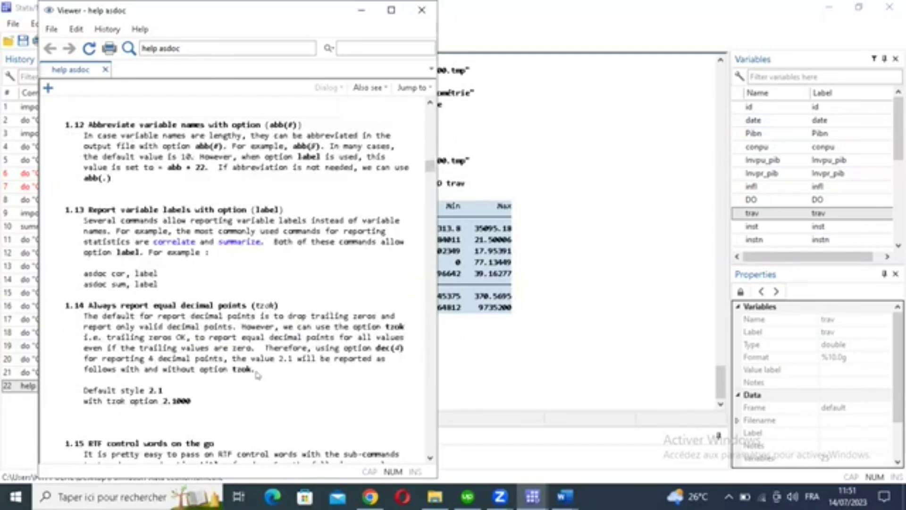
{"action": "scroll", "coordinate": [258, 376], "scroll_direction": "down", "scroll_amount": 1}
{"action": "scroll", "coordinate": [409, 165], "scroll_direction": "down", "scroll_amount": 3}
Step: Return to the start of the asdoc help and review the replace/append, rowappend, save, title and header formatting options
{"action": "left_click_drag", "start_coordinate": [430, 166], "coordinate": [430, 109]}
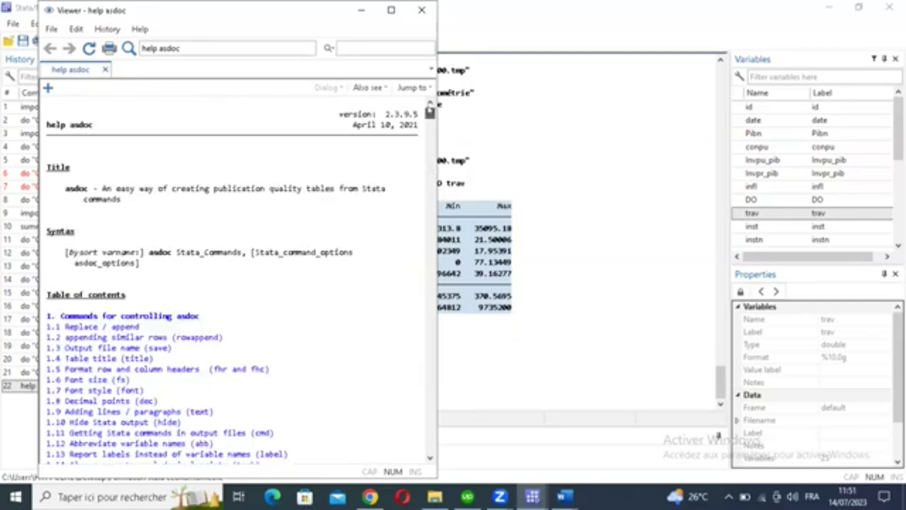
{"action": "scroll", "coordinate": [430, 111], "scroll_direction": "down", "scroll_amount": 15}
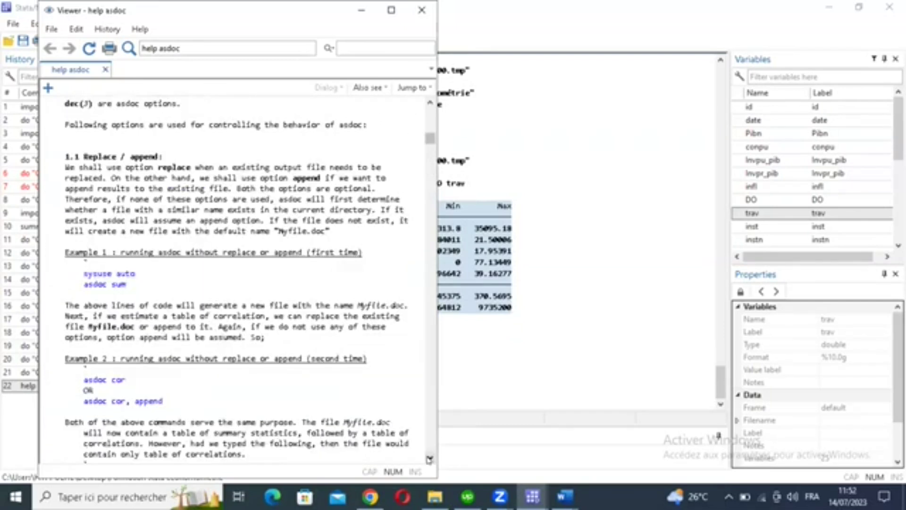
{"action": "scroll", "coordinate": [430, 459], "scroll_direction": "down", "scroll_amount": 4}
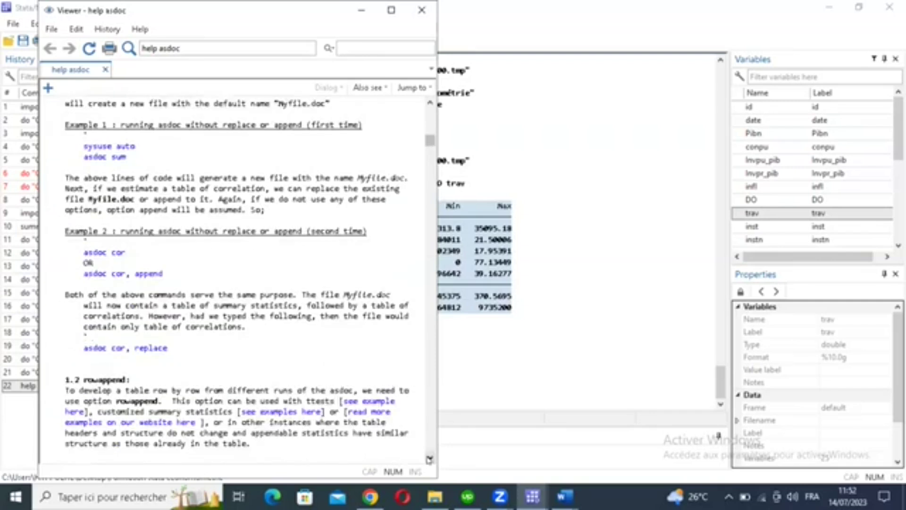
{"action": "left_click", "coordinate": [429, 459]}
{"action": "scroll", "coordinate": [429, 457], "scroll_direction": "down", "scroll_amount": 7}
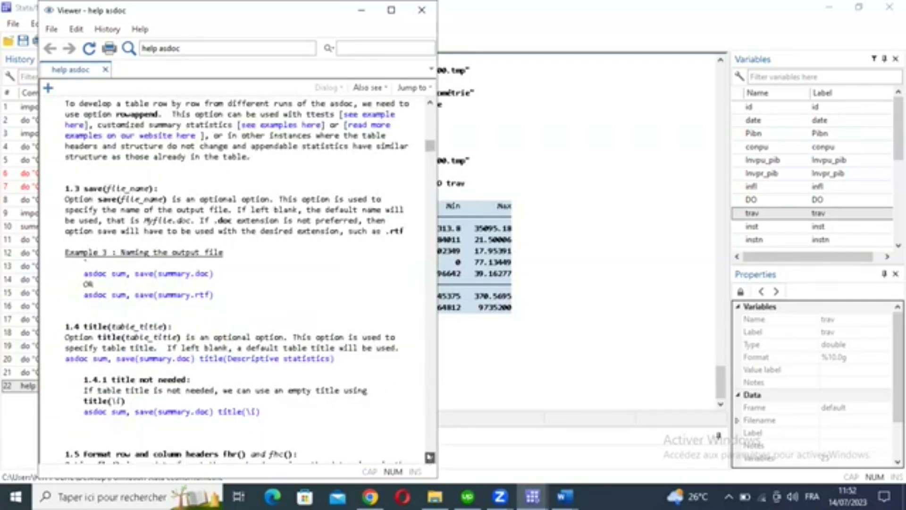
{"action": "left_click", "coordinate": [430, 457]}
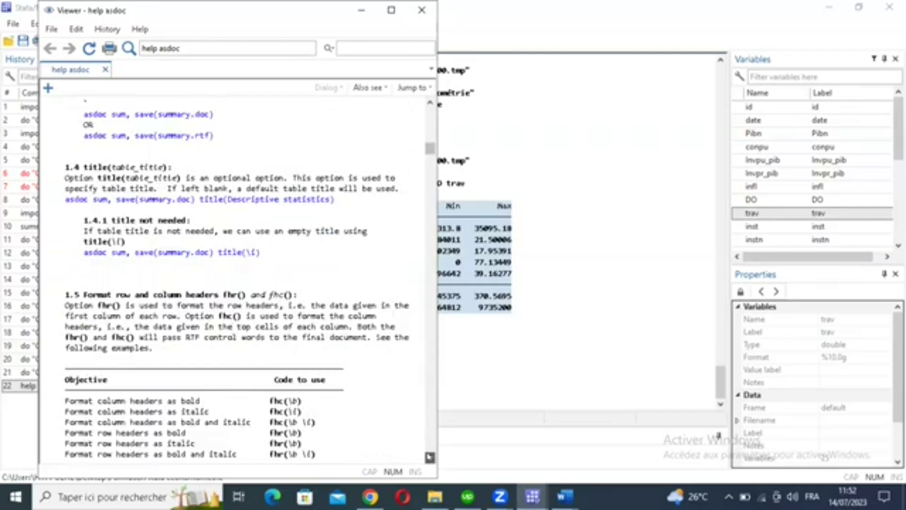
{"action": "scroll", "coordinate": [429, 457], "scroll_direction": "down", "scroll_amount": 6}
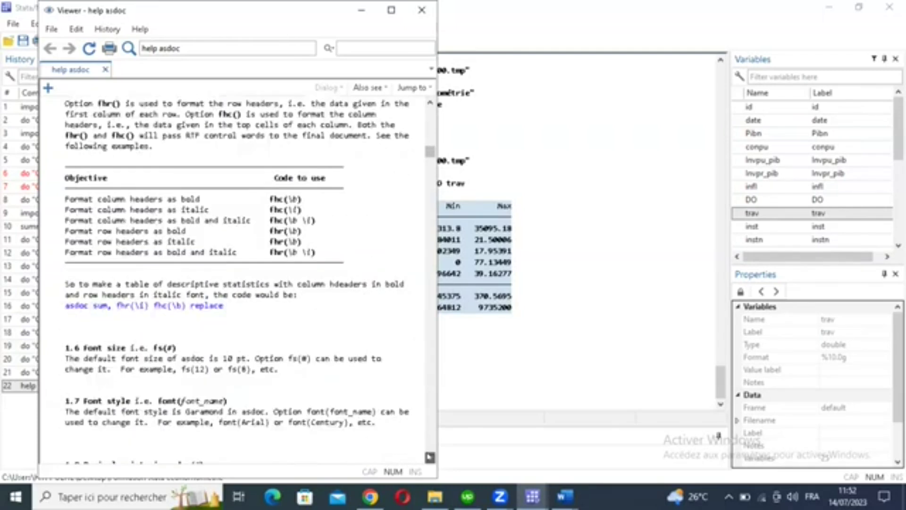
Step: Review the asdoc help sections from font size, decimal points and text lines through to RTF control words
{"action": "scroll", "coordinate": [430, 457], "scroll_direction": "down", "scroll_amount": 1}
{"action": "scroll", "coordinate": [429, 456], "scroll_direction": "down", "scroll_amount": 12}
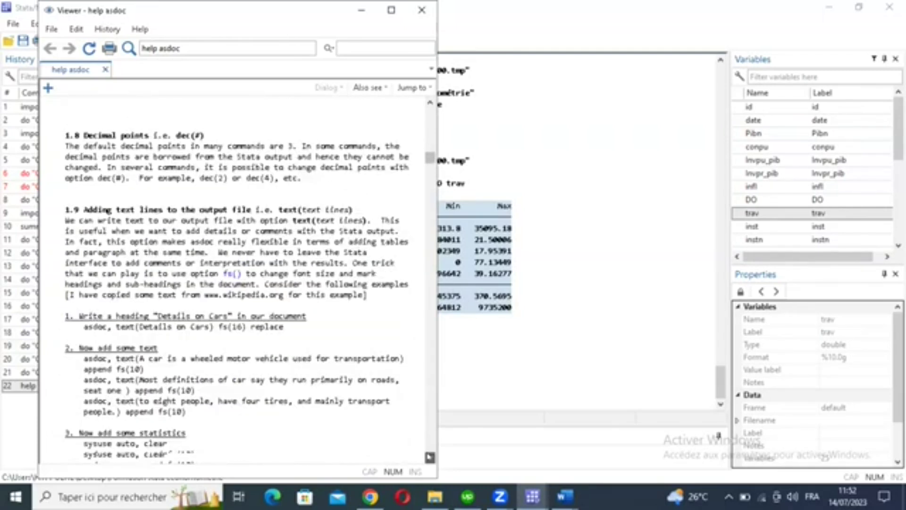
{"action": "scroll", "coordinate": [429, 457], "scroll_direction": "down", "scroll_amount": 6}
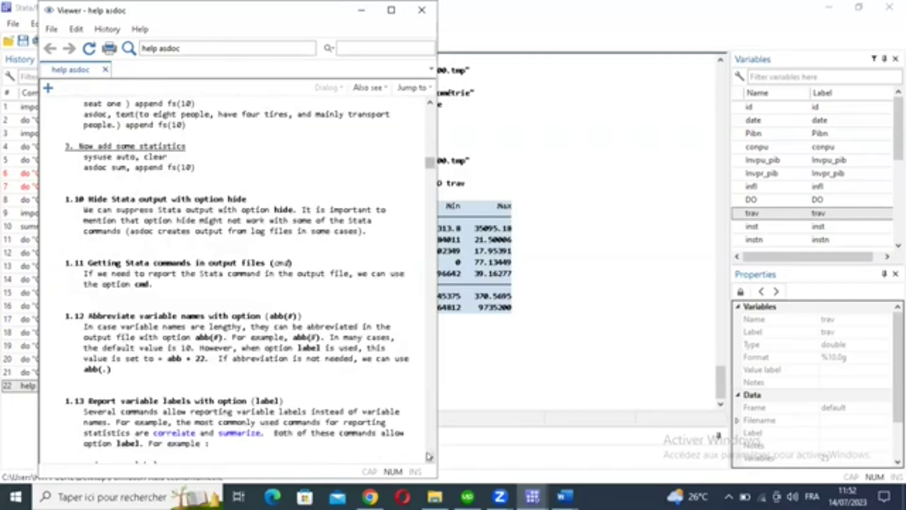
{"action": "scroll", "coordinate": [429, 457], "scroll_direction": "down", "scroll_amount": 3}
{"action": "scroll", "coordinate": [429, 456], "scroll_direction": "down", "scroll_amount": 9}
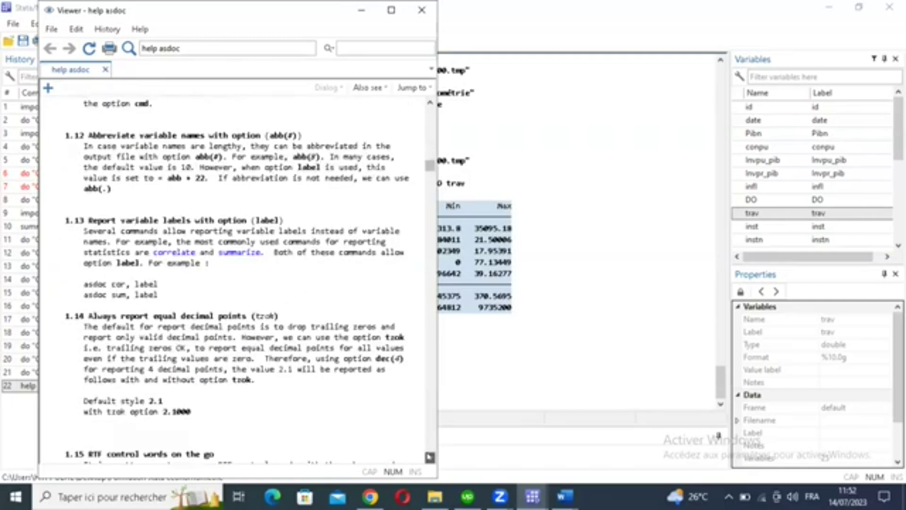
{"action": "scroll", "coordinate": [429, 457], "scroll_direction": "down", "scroll_amount": 4}
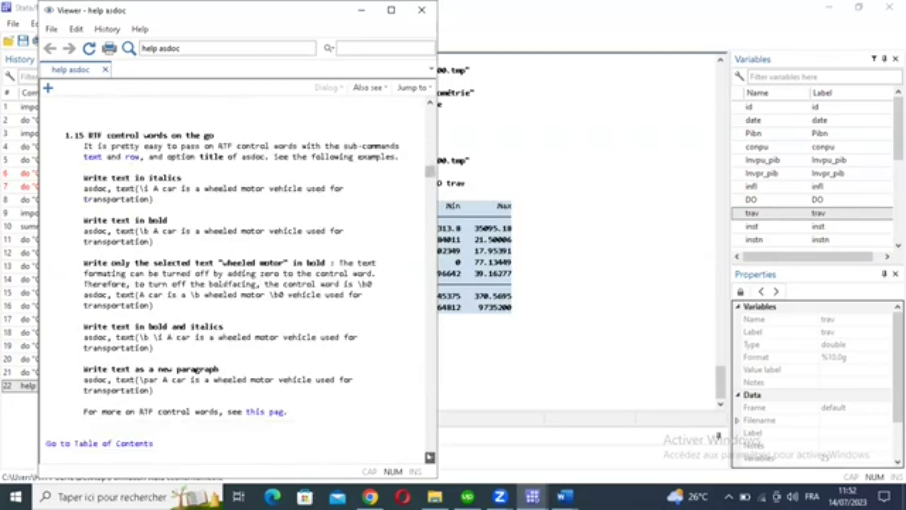
Step: Read the asdoc summary statistics section, covering simple, detailed, custom and grouped tables with their examples
{"action": "scroll", "coordinate": [430, 457], "scroll_direction": "down", "scroll_amount": 9}
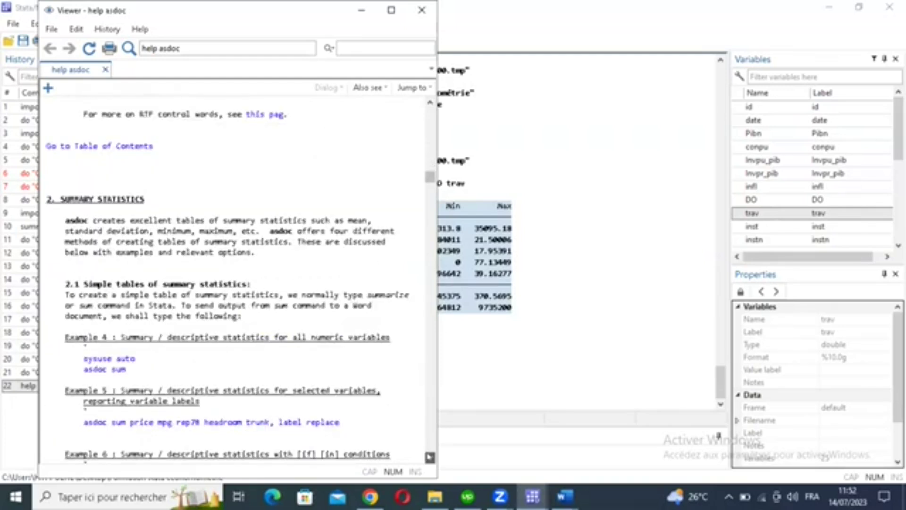
{"action": "scroll", "coordinate": [430, 457], "scroll_direction": "down", "scroll_amount": 4}
{"action": "scroll", "coordinate": [429, 457], "scroll_direction": "down", "scroll_amount": 3}
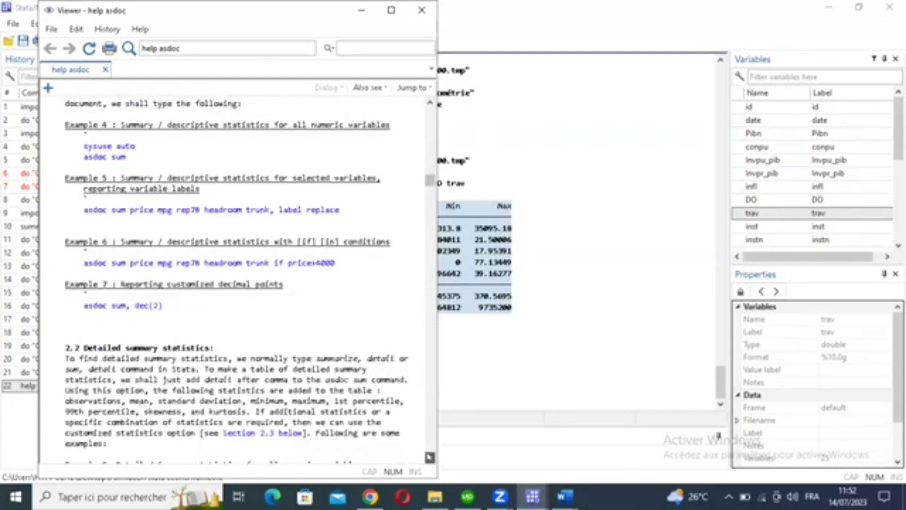
{"action": "scroll", "coordinate": [429, 457], "scroll_direction": "down", "scroll_amount": 6}
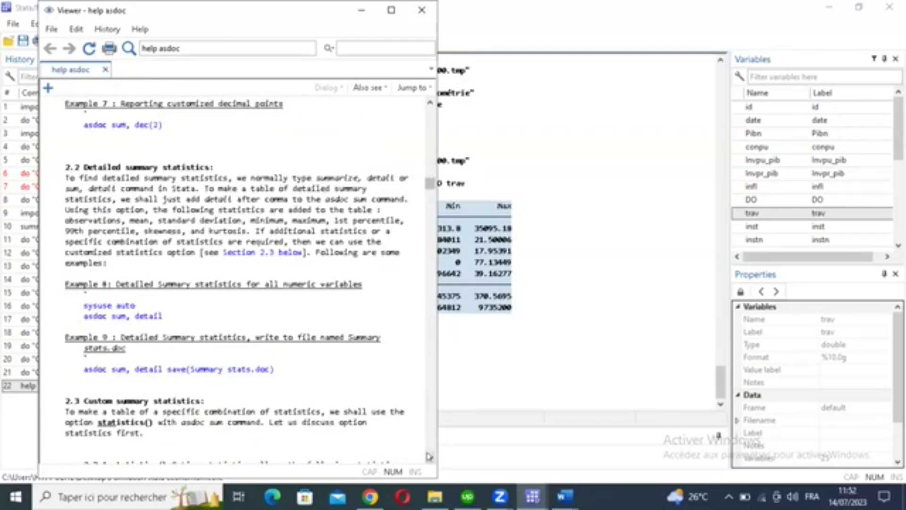
{"action": "scroll", "coordinate": [429, 457], "scroll_direction": "down", "scroll_amount": 7}
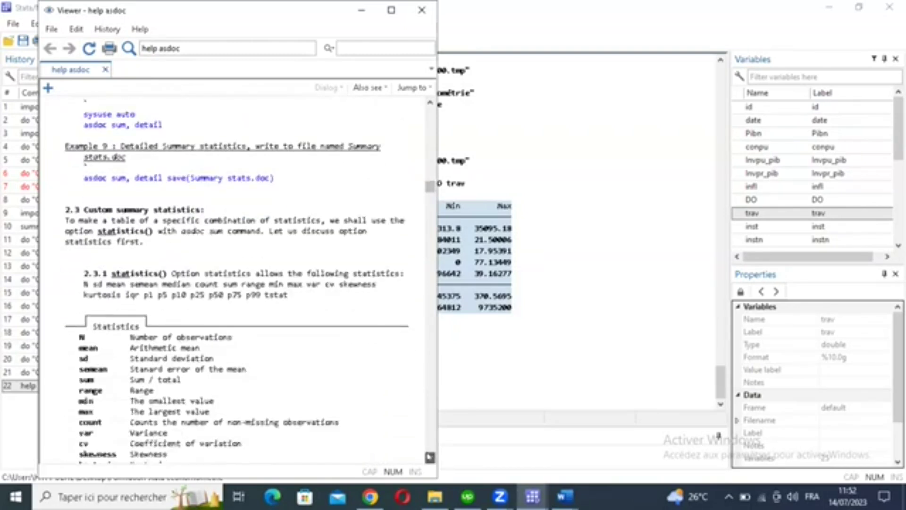
{"action": "scroll", "coordinate": [429, 457], "scroll_direction": "down", "scroll_amount": 8}
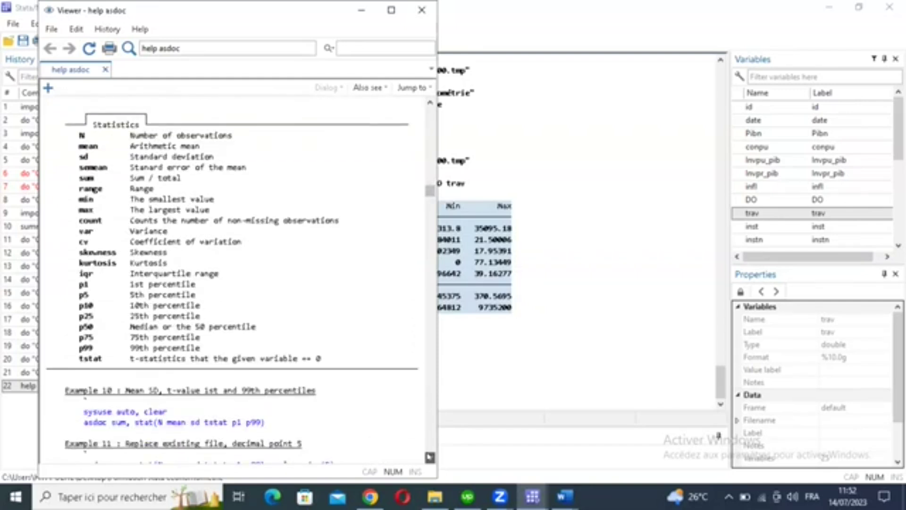
{"action": "scroll", "coordinate": [429, 457], "scroll_direction": "down", "scroll_amount": 5}
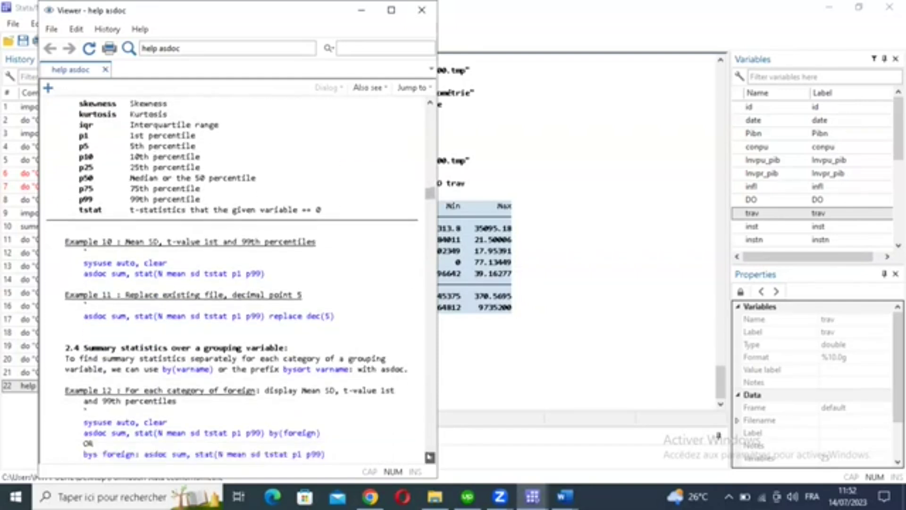
Step: Read the asdoc correlations section, from the cor syntax through pairwise, partial, intraclass, tetrachoric and Spearman examples
{"action": "scroll", "coordinate": [429, 457], "scroll_direction": "down", "scroll_amount": 9}
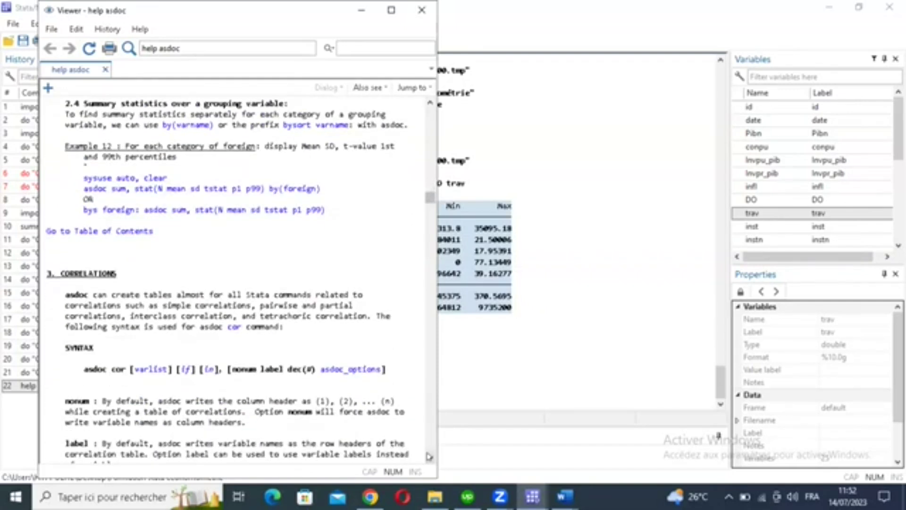
{"action": "scroll", "coordinate": [430, 457], "scroll_direction": "down", "scroll_amount": 7}
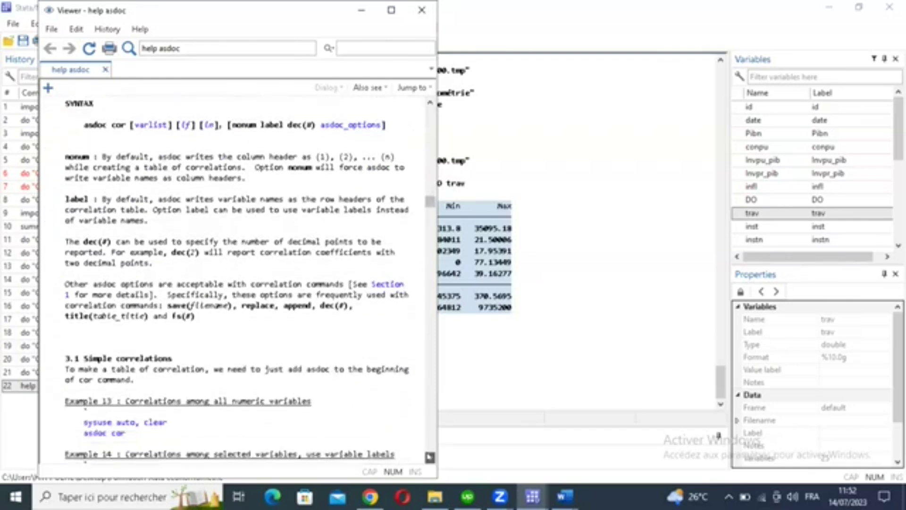
{"action": "scroll", "coordinate": [429, 457], "scroll_direction": "down", "scroll_amount": 5}
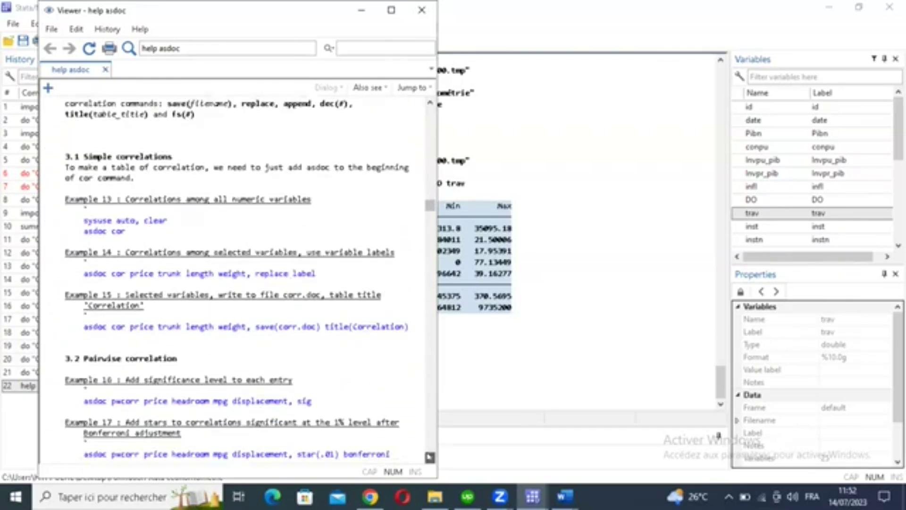
{"action": "scroll", "coordinate": [429, 457], "scroll_direction": "down", "scroll_amount": 10}
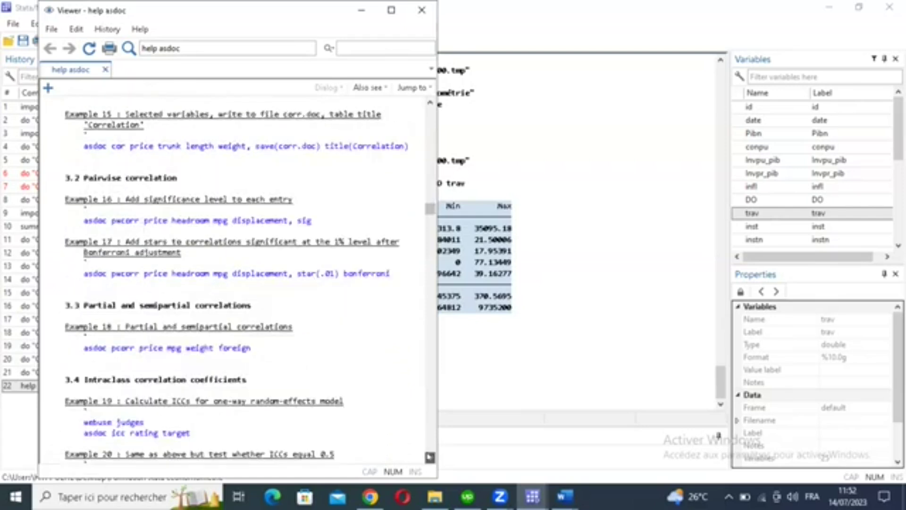
{"action": "scroll", "coordinate": [429, 457], "scroll_direction": "down", "scroll_amount": 7}
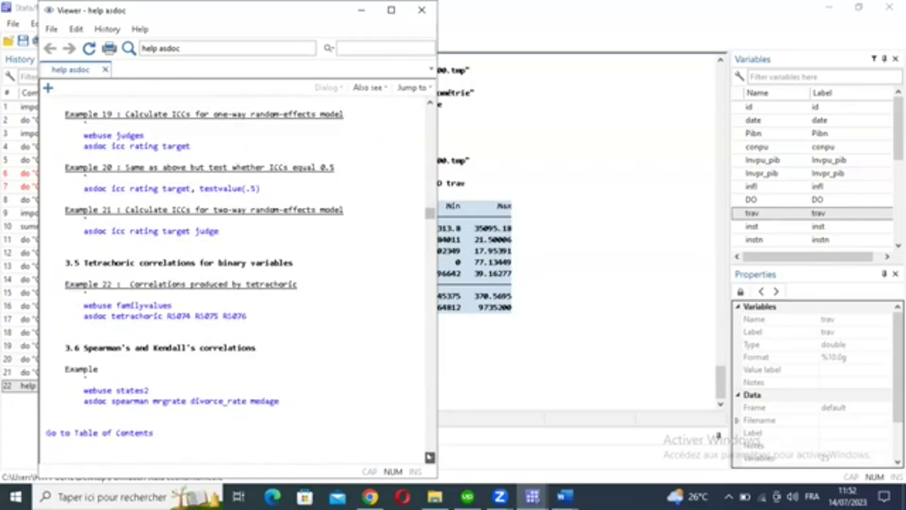
Step: Read the asdoc regressions section, covering nested tables, added legends, reported statistics, significance stars, confidence intervals and eform
{"action": "scroll", "coordinate": [429, 457], "scroll_direction": "down", "scroll_amount": 10}
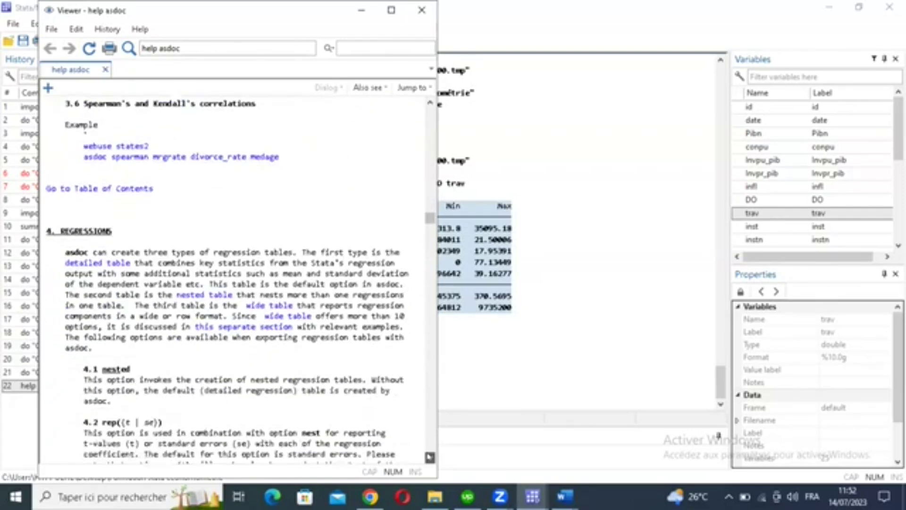
{"action": "left_click", "coordinate": [429, 457]}
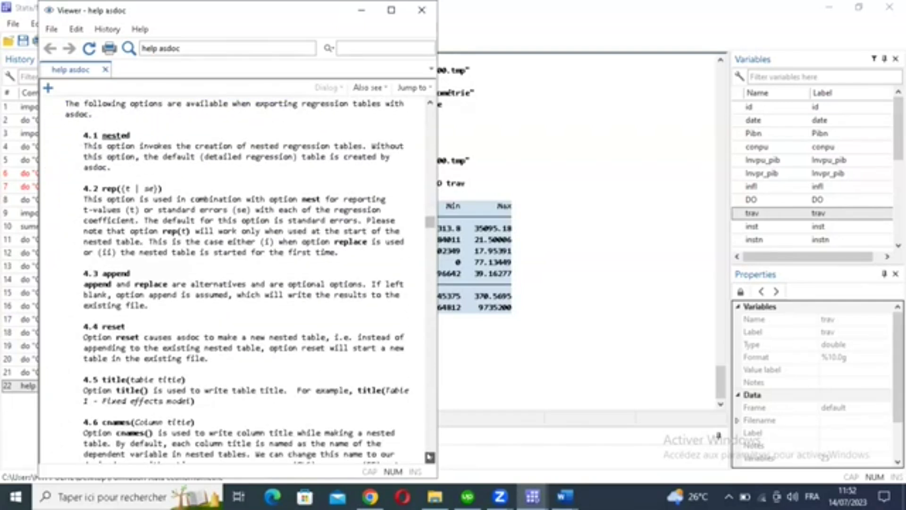
{"action": "scroll", "coordinate": [429, 457], "scroll_direction": "down", "scroll_amount": 11}
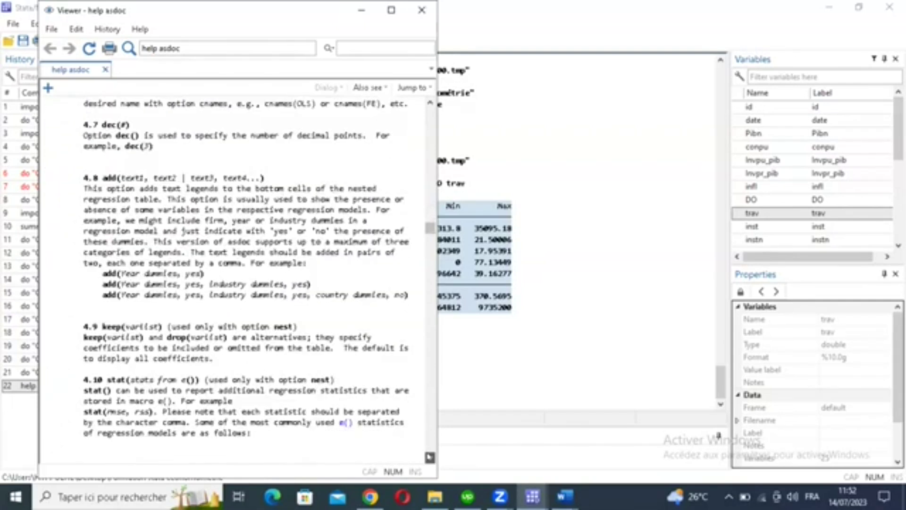
{"action": "scroll", "coordinate": [429, 457], "scroll_direction": "down", "scroll_amount": 4}
{"action": "scroll", "coordinate": [429, 457], "scroll_direction": "down", "scroll_amount": 11}
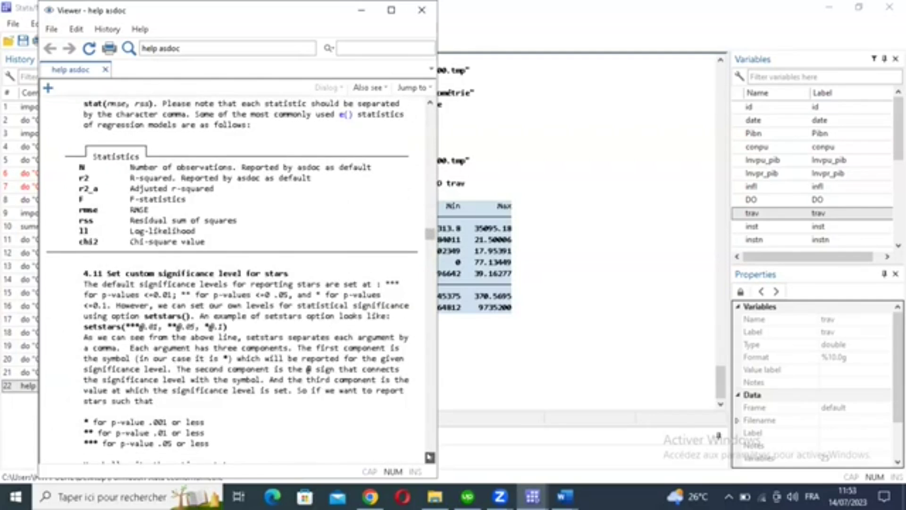
{"action": "scroll", "coordinate": [429, 457], "scroll_direction": "down", "scroll_amount": 6}
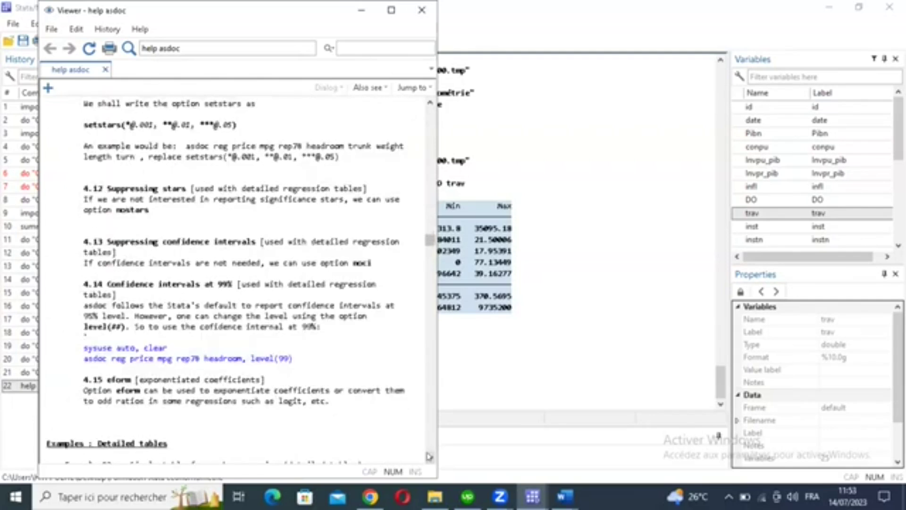
{"action": "scroll", "coordinate": [429, 457], "scroll_direction": "down", "scroll_amount": 15}
Step: Return to the main Stata window and install the asdoc package with the command ssc install asdoc
{"action": "key", "text": "alt+Tab"}
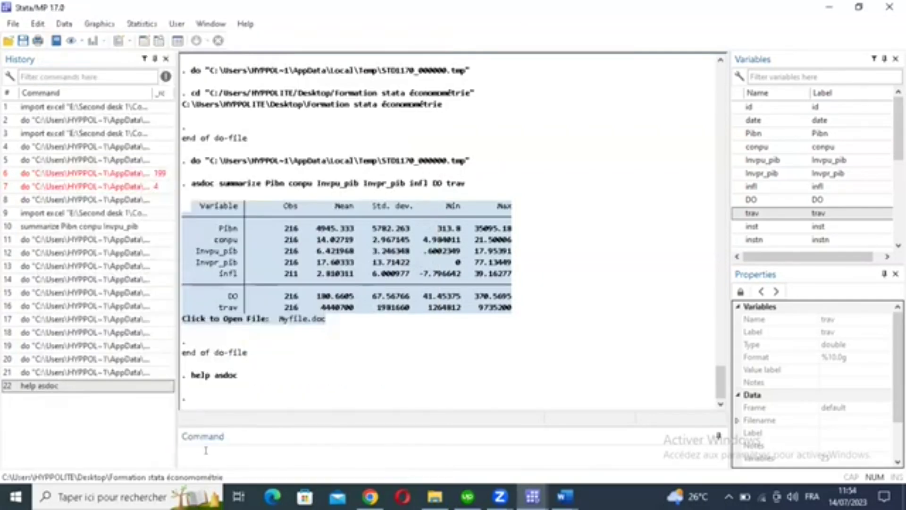
{"action": "type", "text": "asd"}
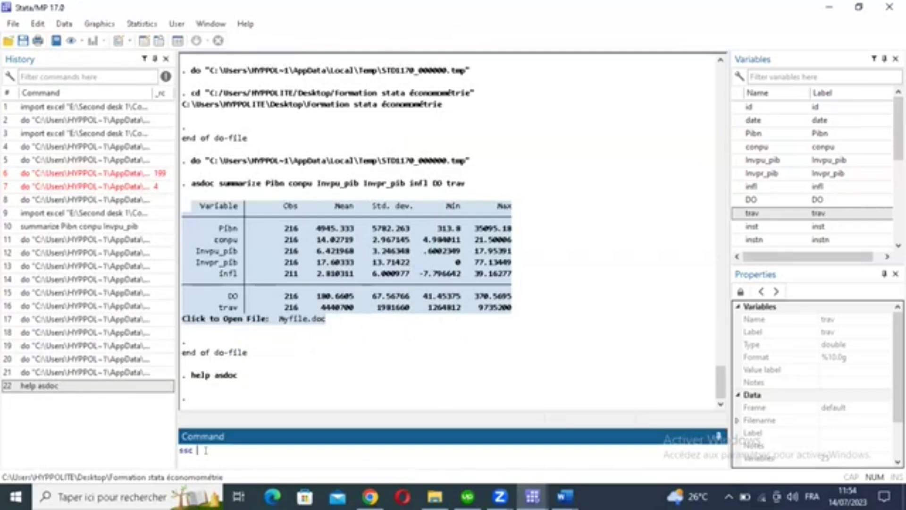
{"action": "type", "text": " install asdoc"}
{"action": "key", "text": "Home"}
{"action": "left_click", "coordinate": [283, 451]}
{"action": "key", "text": "Return"}
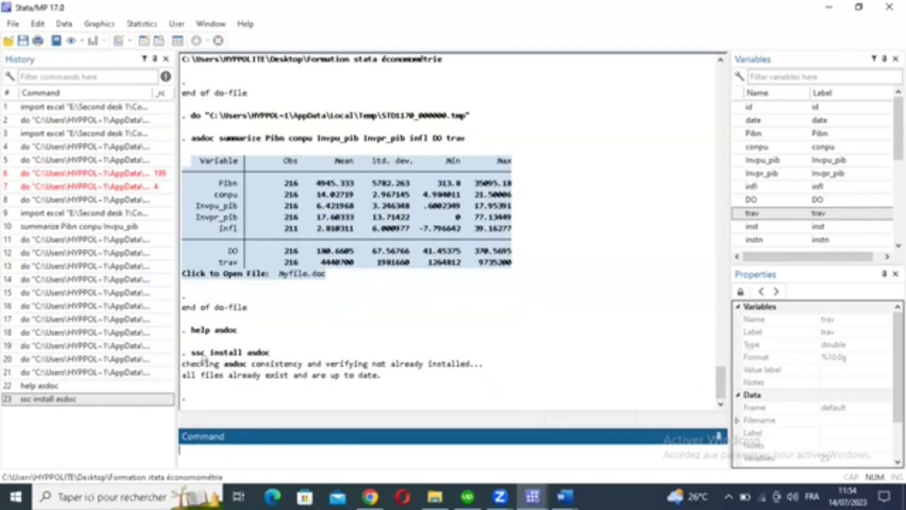
Step: Highlight the executed ssc install asdoc command in the results output to point it out, then clear the selection
{"action": "left_click", "coordinate": [261, 348]}
{"action": "left_click_drag", "start_coordinate": [270, 353], "coordinate": [190, 354]}
{"action": "left_click", "coordinate": [196, 359]}
{"action": "left_click_drag", "start_coordinate": [271, 353], "coordinate": [191, 355]}
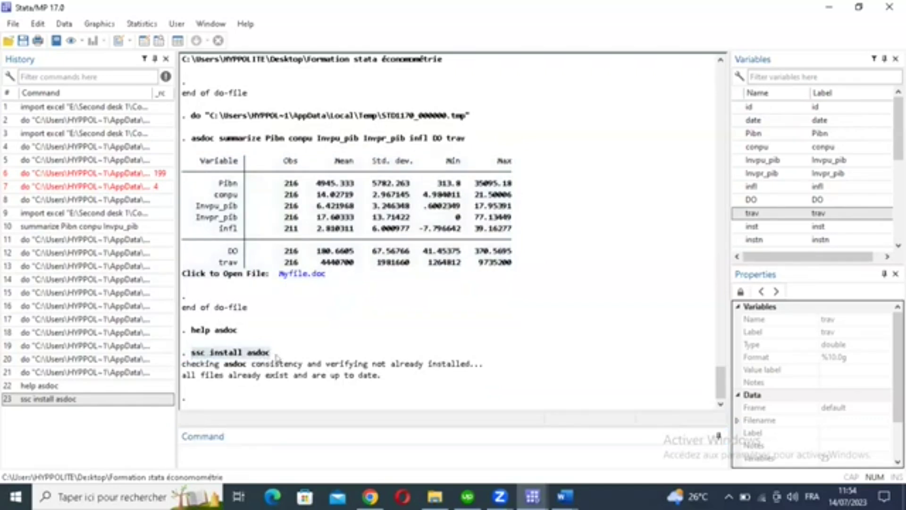
{"action": "left_click", "coordinate": [258, 354]}
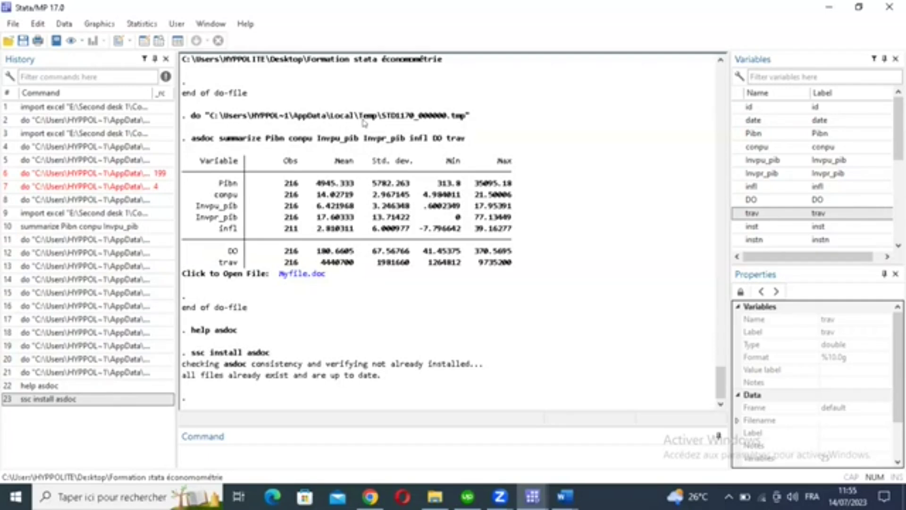
Step: Recall the ssc install asdoc command from the command history, select it, and bring up the do file formation.do script
{"action": "left_click", "coordinate": [90, 401]}
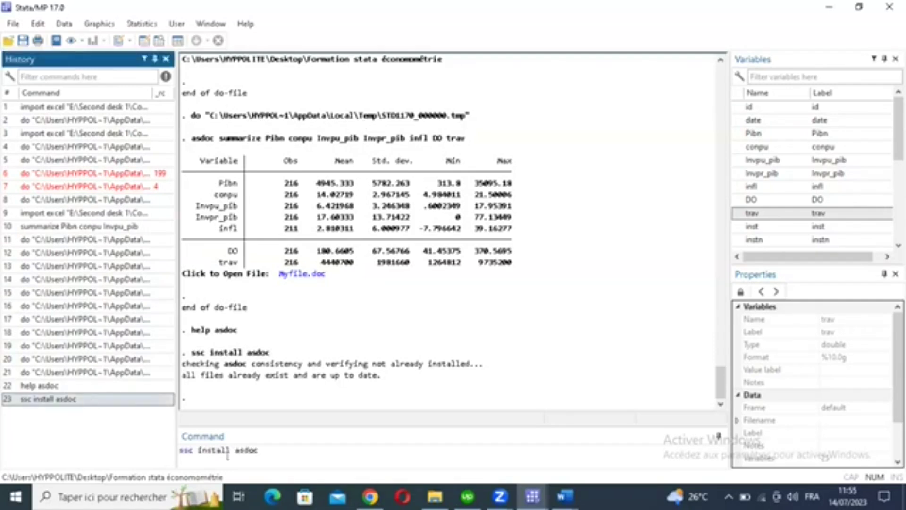
{"action": "left_click_drag", "start_coordinate": [259, 450], "coordinate": [181, 451]}
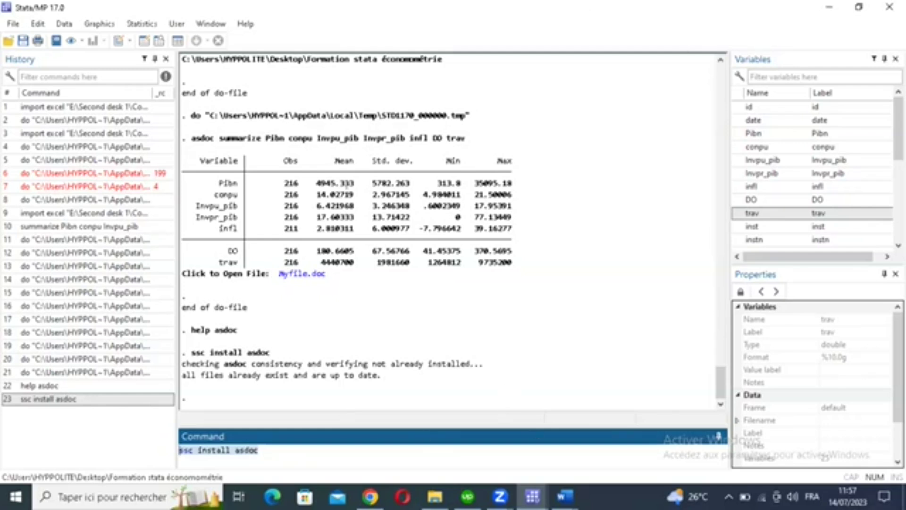
{"action": "key", "text": "ctrl+9"}
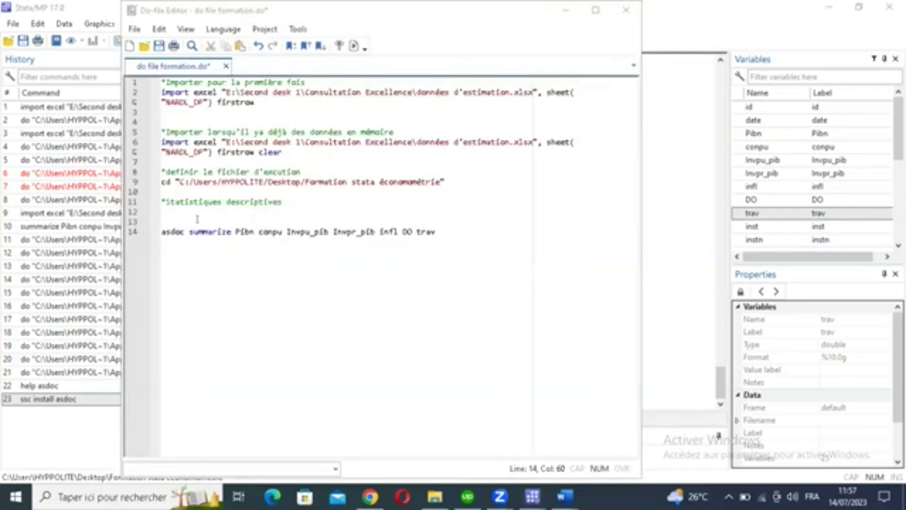
Step: Above the *Statistiques descriptives comment, add the comment line "*installer le package asdoc pour exporter les output vers Word"
{"action": "left_click", "coordinate": [286, 200]}
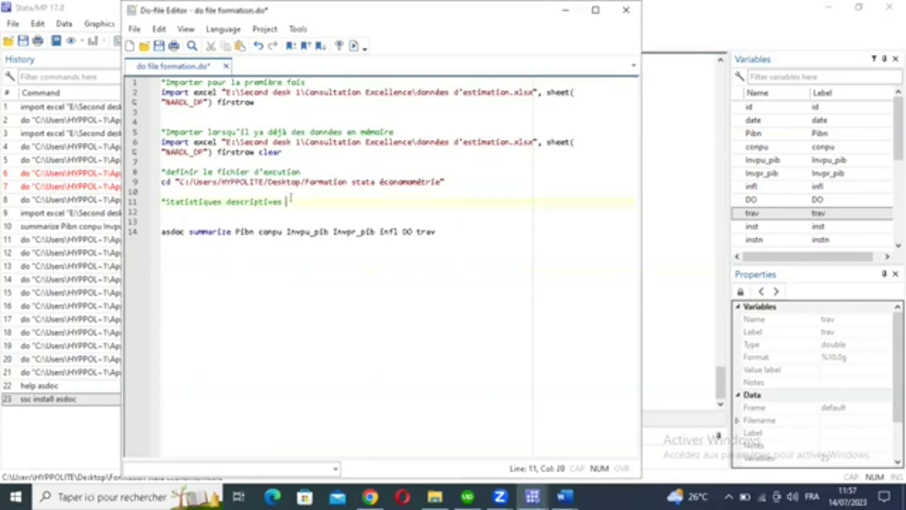
{"action": "key", "text": "Return"}
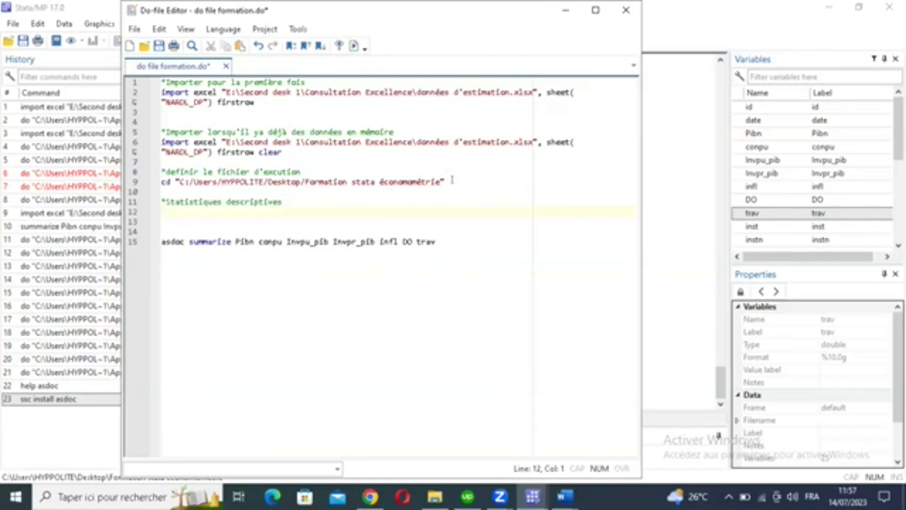
{"action": "key", "text": "Up"}
{"action": "key", "text": "Return"}
{"action": "key", "text": "Return"}
{"action": "key", "text": "Up"}
{"action": "key", "text": "Up"}
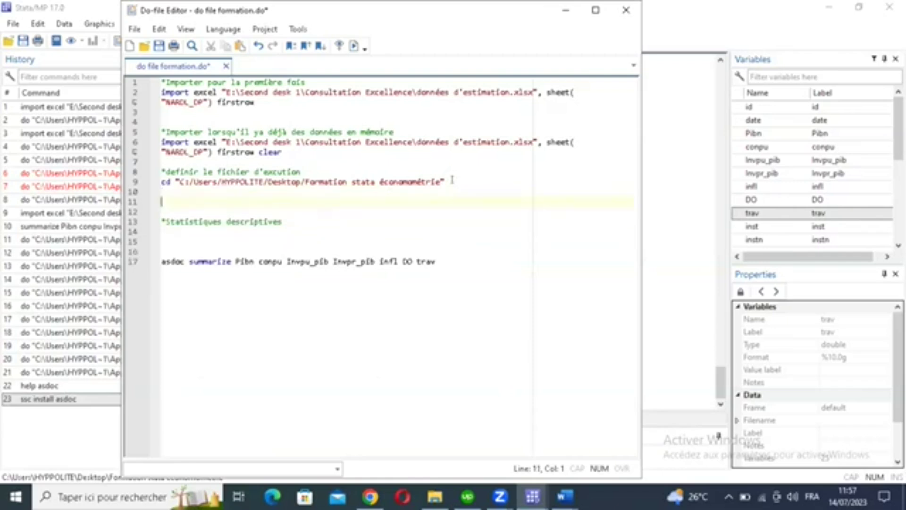
{"action": "type", "text": "*Ins"}
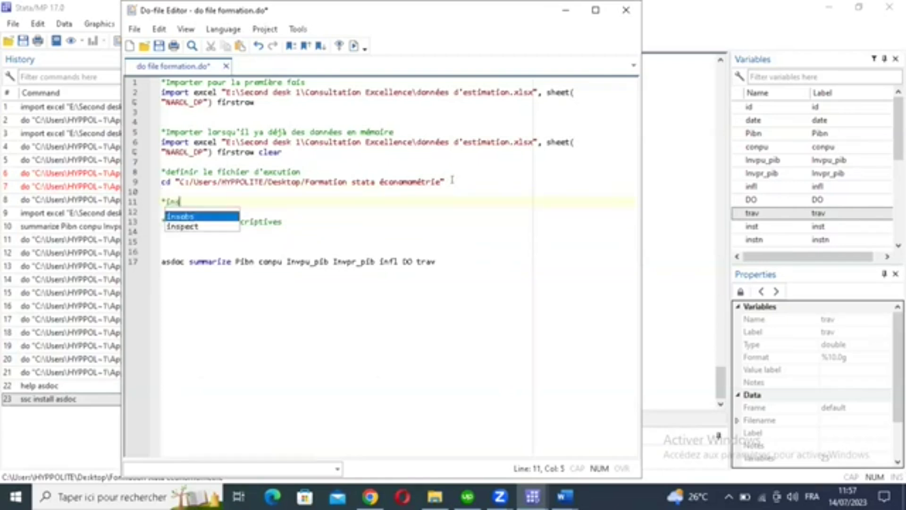
{"action": "type", "text": "taller le pa"}
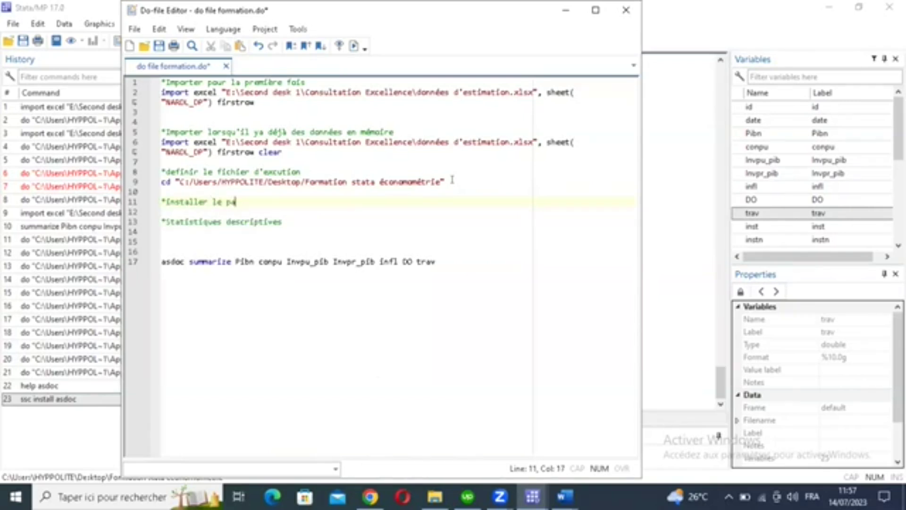
{"action": "type", "text": "ckage asdoc pour "}
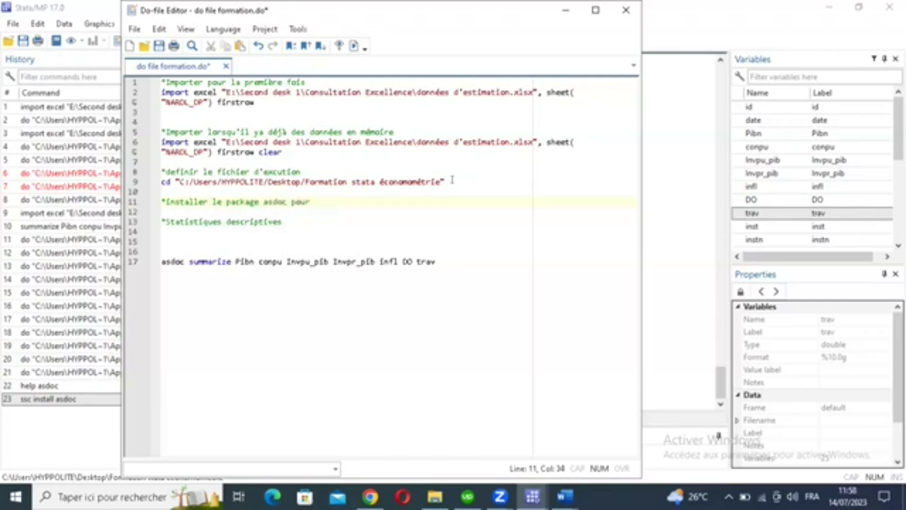
{"action": "type", "text": "exporter les outpu"}
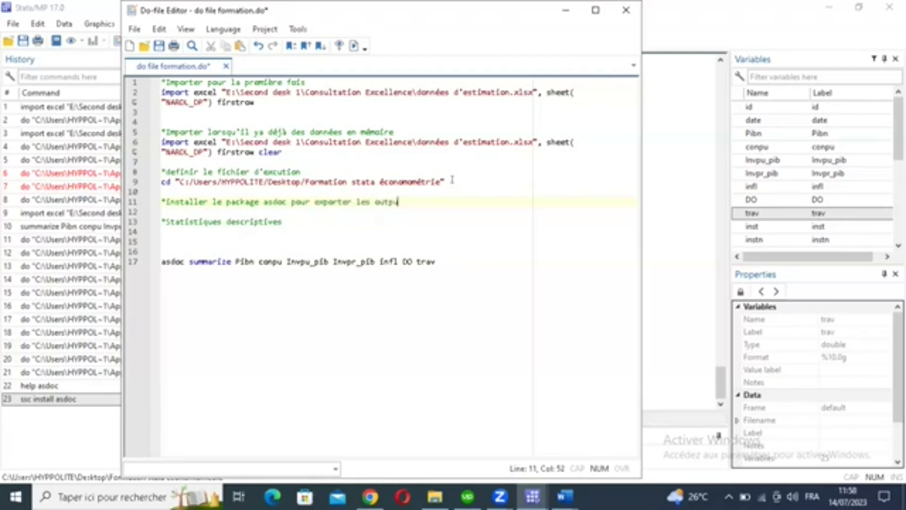
{"action": "type", "text": "t vers Word"}
Step: Add the command ssc install asdoc under the new package comment and save the do-file
{"action": "key", "text": "Return"}
{"action": "key", "text": "Return"}
{"action": "type", "text": "ssc"}
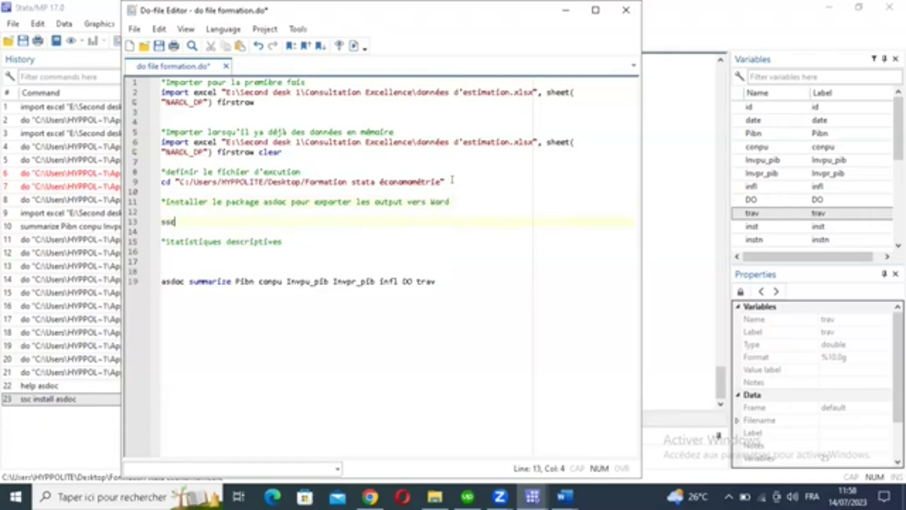
{"action": "type", "text": " install "}
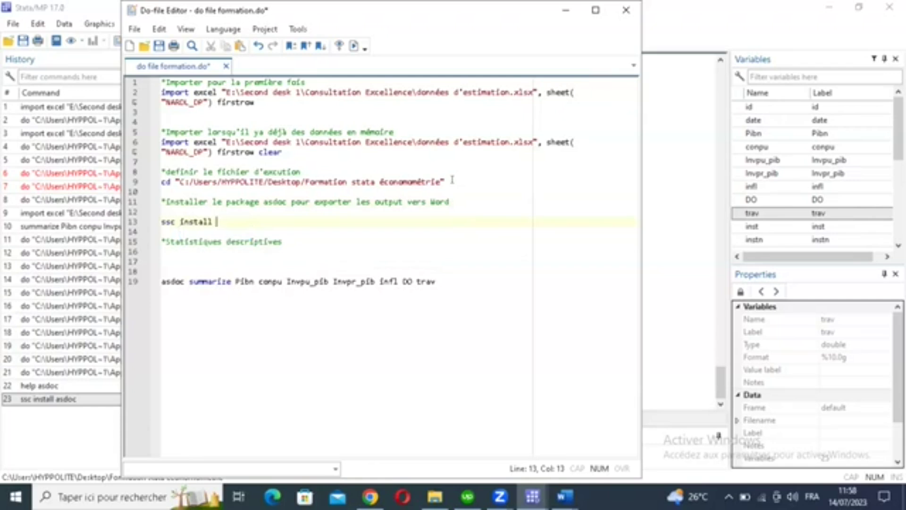
{"action": "type", "text": "asdoc"}
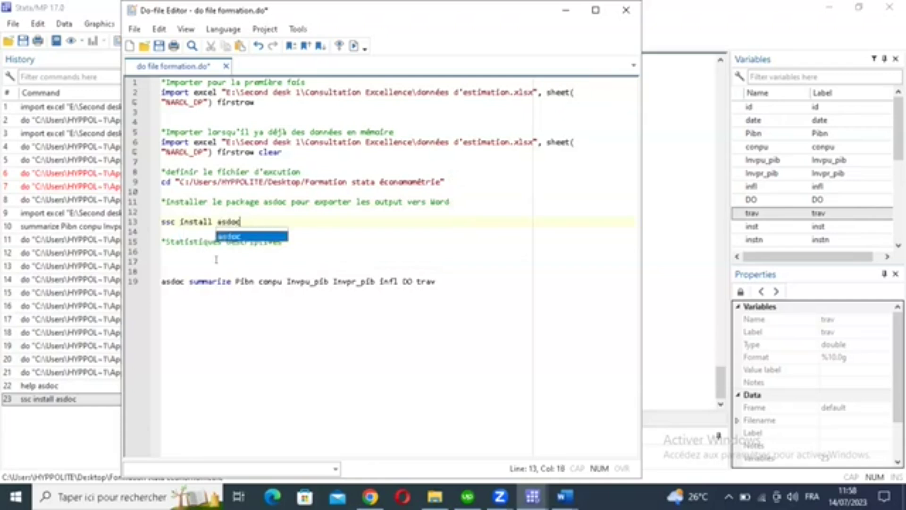
{"action": "left_click", "coordinate": [216, 259]}
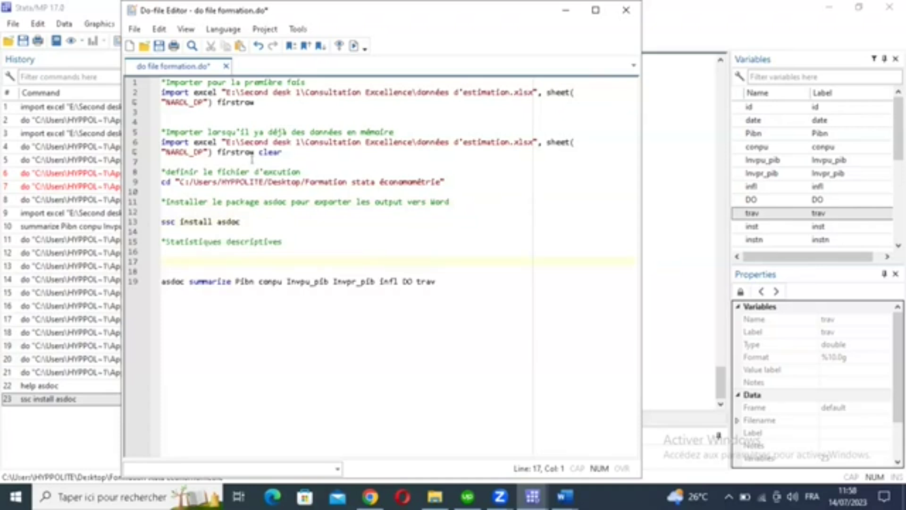
{"action": "left_click_drag", "start_coordinate": [161, 222], "coordinate": [161, 232]}
{"action": "key", "text": "ctrl+d"}
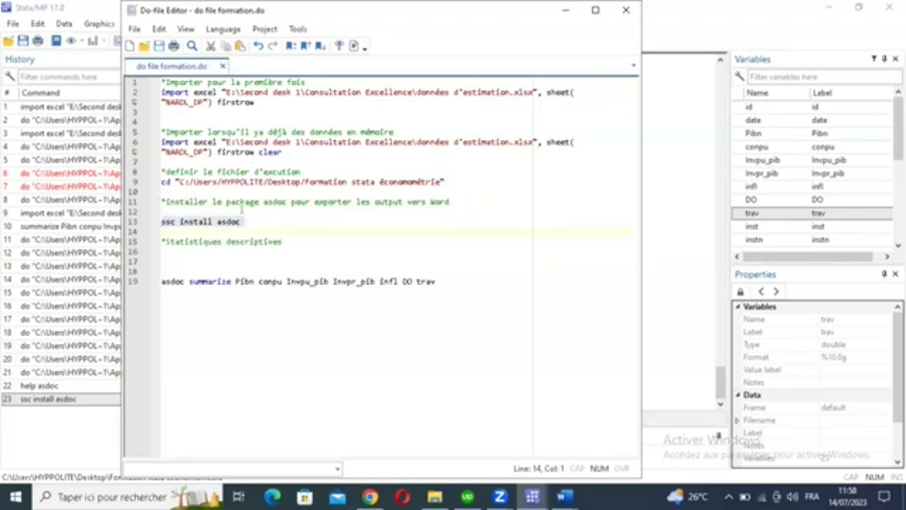
Step: Highlight the asdoc installation comment together with its ssc install command, then return to the end of the do-file
{"action": "left_click", "coordinate": [162, 200]}
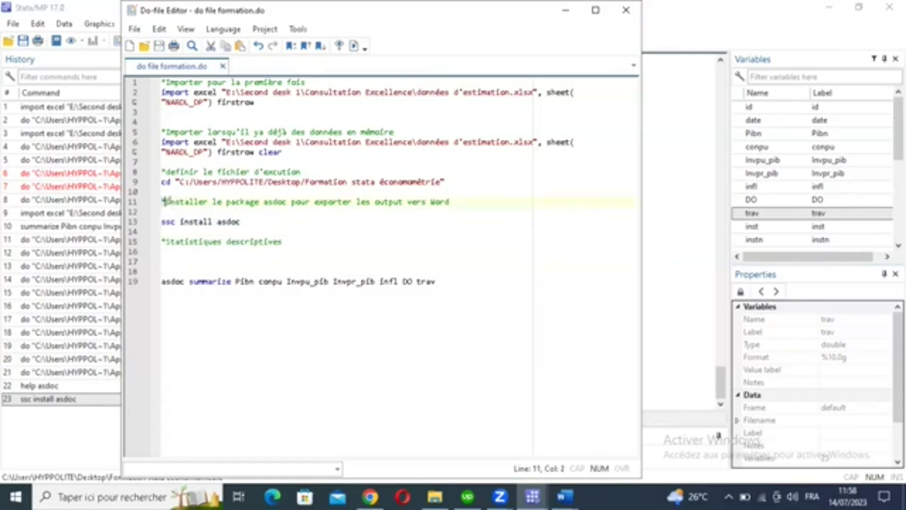
{"action": "key", "text": "shift+Down"}
{"action": "key", "text": "shift+Down"}
{"action": "key", "text": "shift+End"}
{"action": "left_click", "coordinate": [162, 202]}
{"action": "key", "text": "shift+Down"}
{"action": "key", "text": "shift+Down"}
{"action": "key", "text": "shift+Down"}
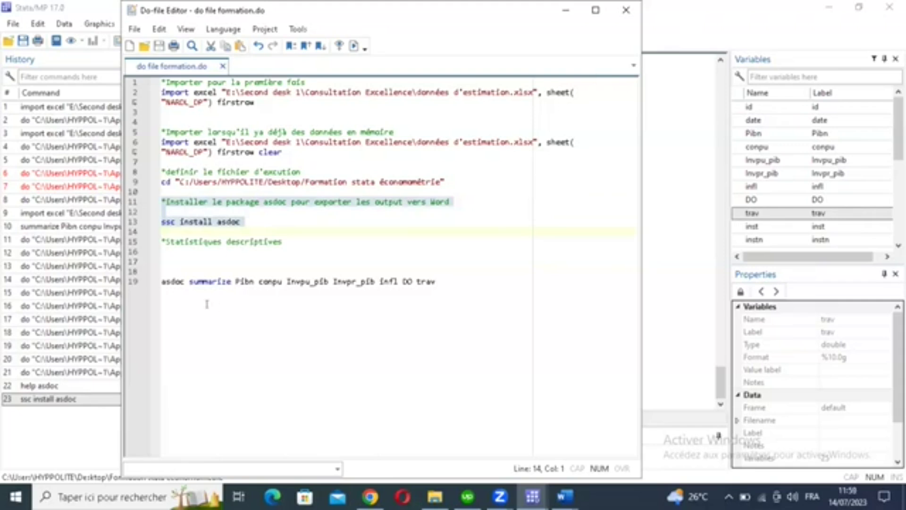
{"action": "key", "text": "ctrl+End"}
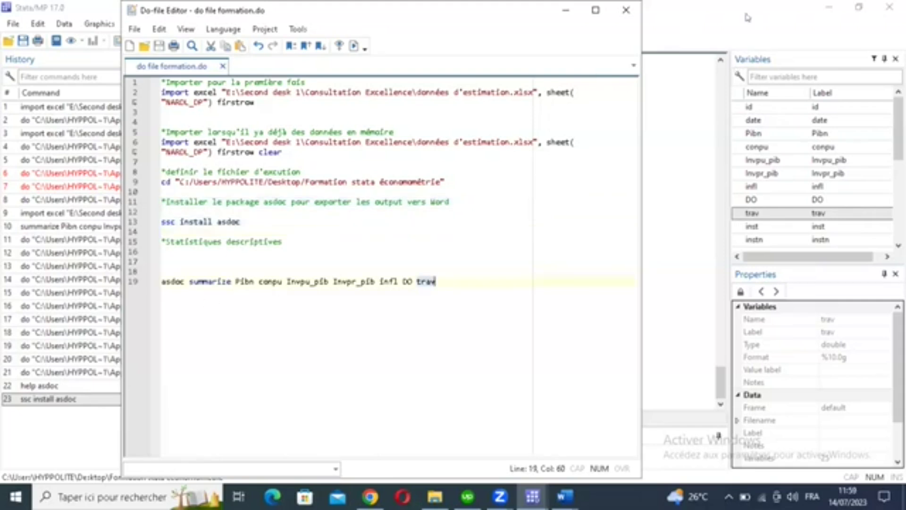
Step: Return to the main Stata window and highlight the Pibn variable in the descriptive statistics table
{"action": "key", "text": "ctrl+d"}
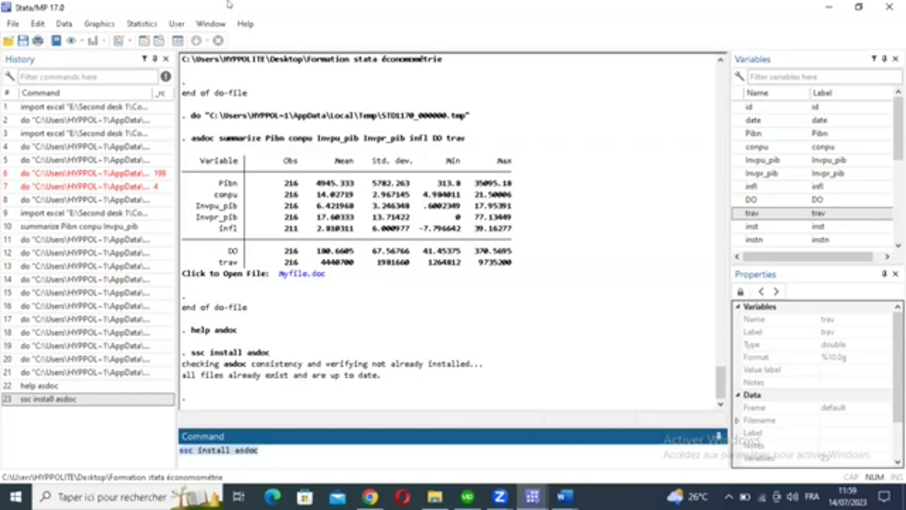
{"action": "double_click", "coordinate": [238, 185]}
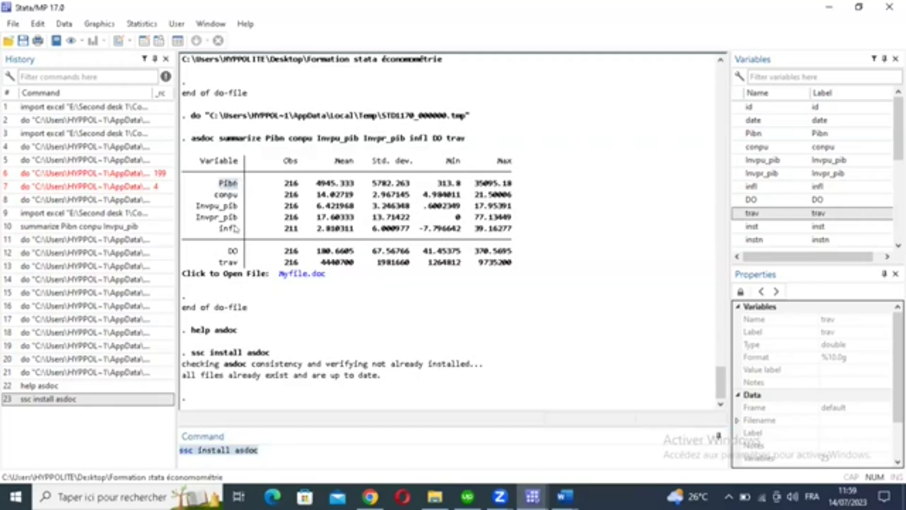
{"action": "left_click", "coordinate": [207, 189]}
{"action": "double_click", "coordinate": [227, 184]}
{"action": "left_click_drag", "start_coordinate": [216, 184], "coordinate": [240, 185]}
Step: Replace the pending command with gen LogPibn=ln( Pibn), run it, and look for the new variable in the variable list
{"action": "left_click", "coordinate": [285, 451]}
{"action": "key", "text": "BackSpace"}
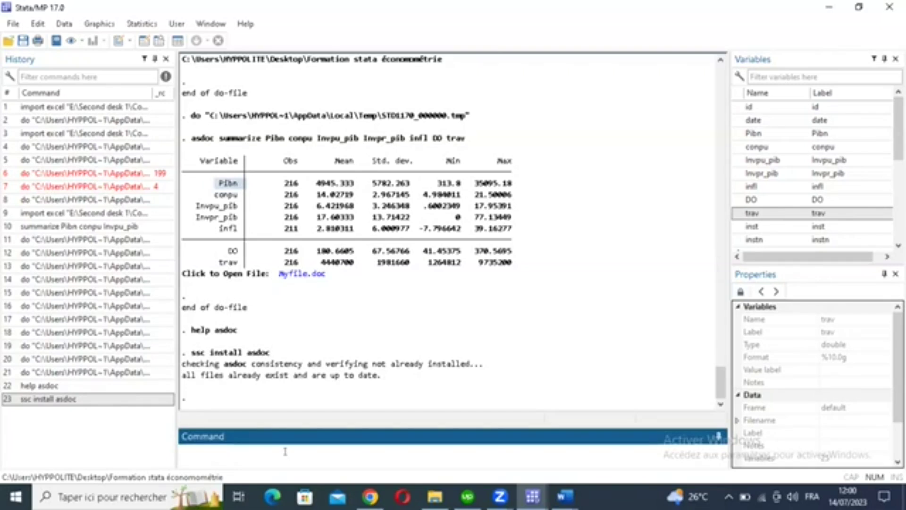
{"action": "type", "text": "ed"}
{"action": "type", "text": "n"}
{"action": "key", "text": "BackSpace"}
{"action": "key", "text": "BackSpace"}
{"action": "key", "text": "BackSpace"}
{"action": "key", "text": "BackSpace"}
{"action": "type", "text": "een log"}
{"action": "key", "text": "BackSpace"}
{"action": "key", "text": "BackSpace"}
{"action": "type", "text": "d"}
{"action": "key", "text": "BackSpace"}
{"action": "type", "text": "ogPIB"}
{"action": "key", "text": "BackSpace"}
{"action": "key", "text": "BackSpace"}
{"action": "type", "text": "ibn=ln("}
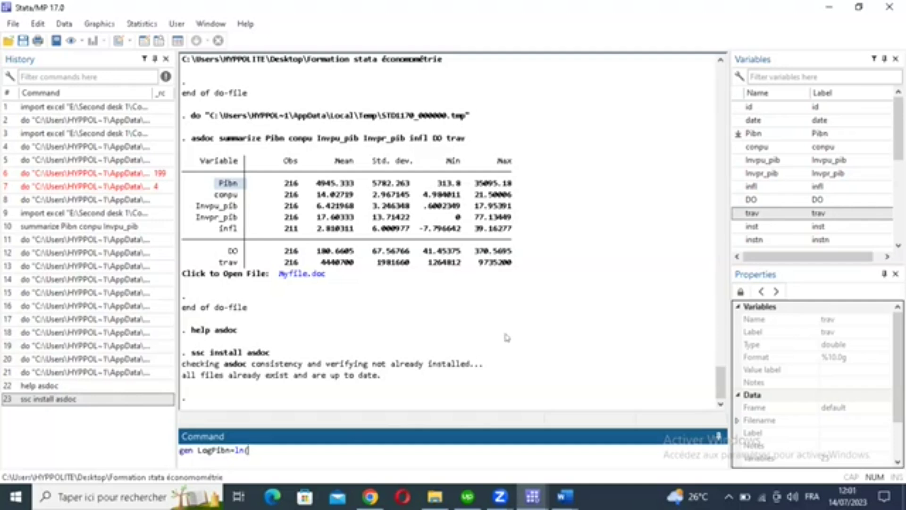
{"action": "double_click", "coordinate": [822, 134]}
{"action": "type", "text": ")"}
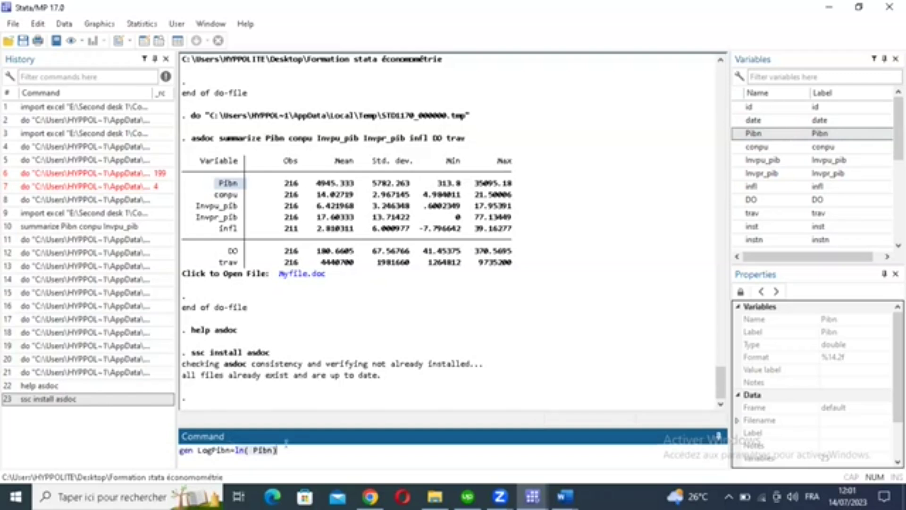
{"action": "left_click_drag", "start_coordinate": [283, 450], "coordinate": [180, 446]}
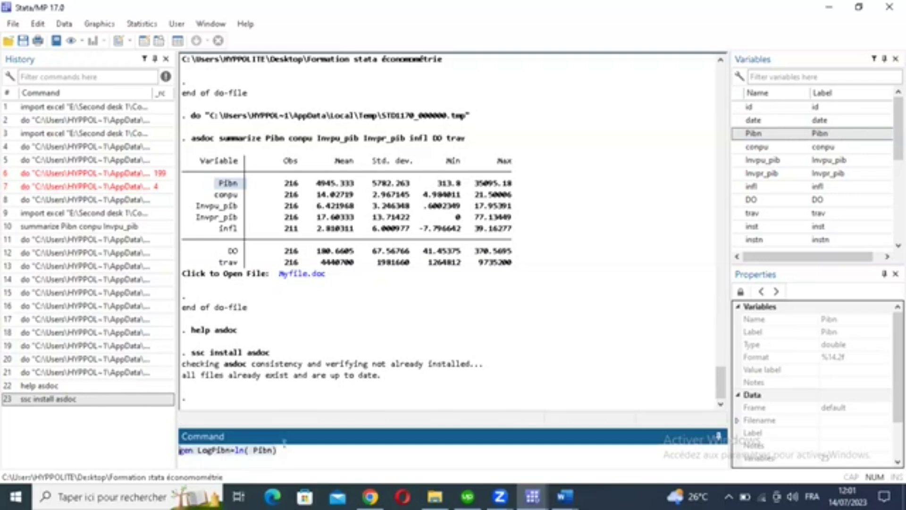
{"action": "key", "text": "Return"}
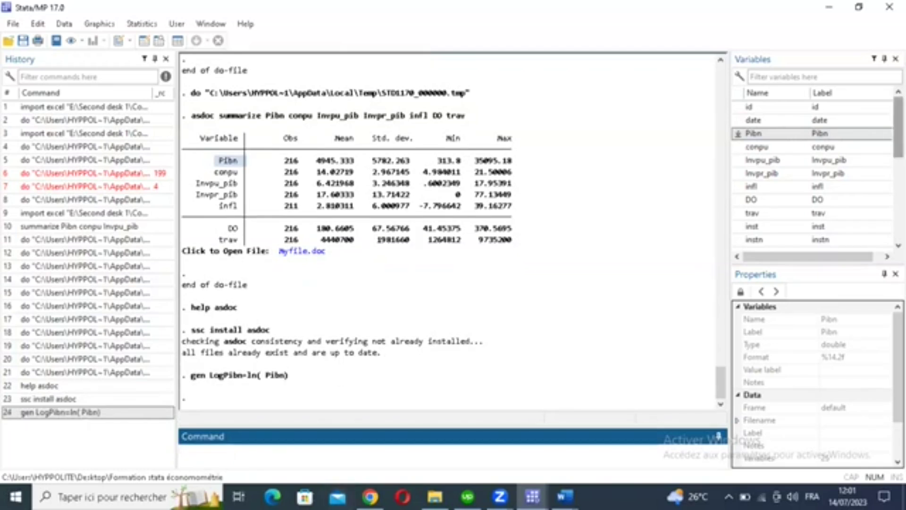
{"action": "scroll", "coordinate": [803, 170], "scroll_direction": "down", "scroll_amount": 5}
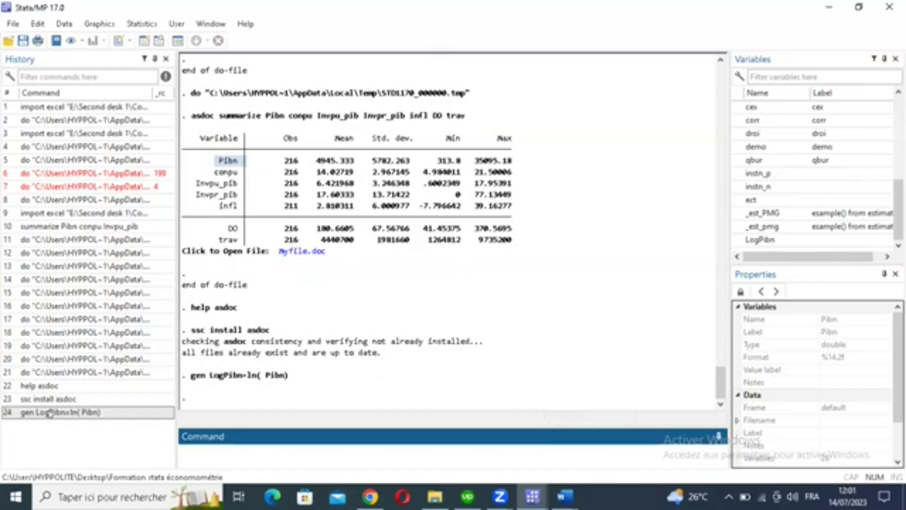
Step: Cut the recalled gen LogPibn=ln( Pibn) command from the command line and switch back to the do-file
{"action": "right_click", "coordinate": [197, 450]}
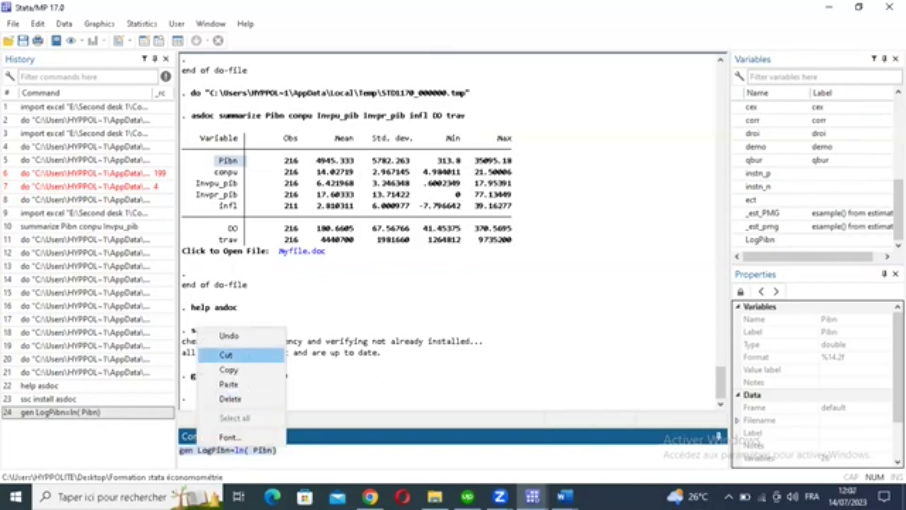
{"action": "left_click", "coordinate": [226, 355]}
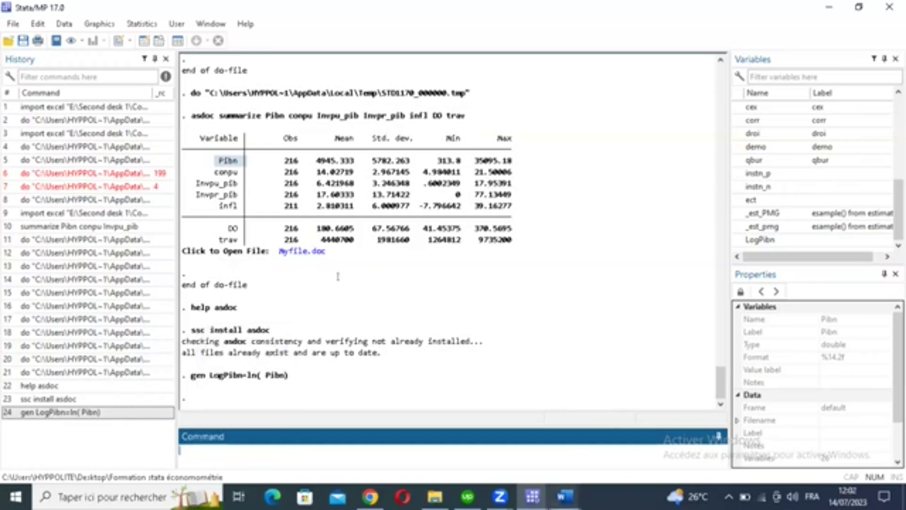
{"action": "key", "text": "alt+Tab"}
{"action": "key", "text": "Right"}
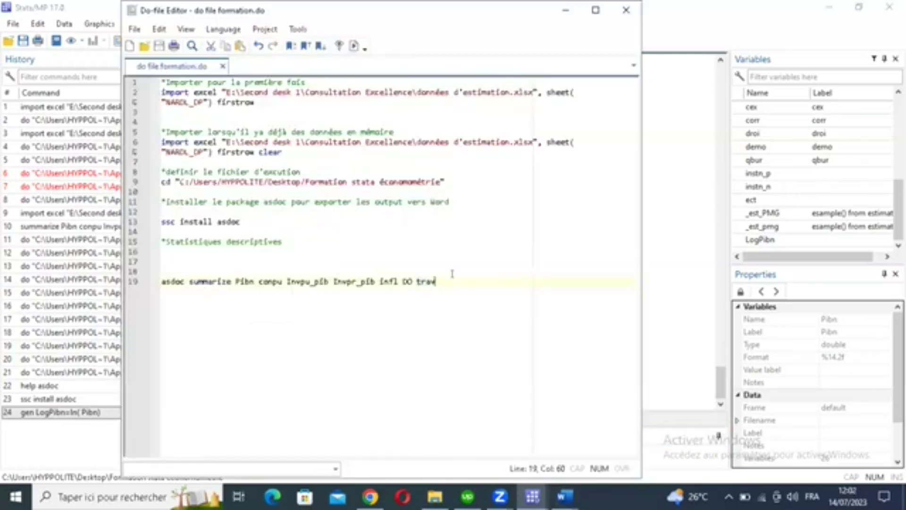
Step: Below the ssc install asdoc line, add the comment "*générer les nouvelles variables"
{"action": "left_click", "coordinate": [244, 222]}
{"action": "key", "text": "Return"}
{"action": "key", "text": "Return"}
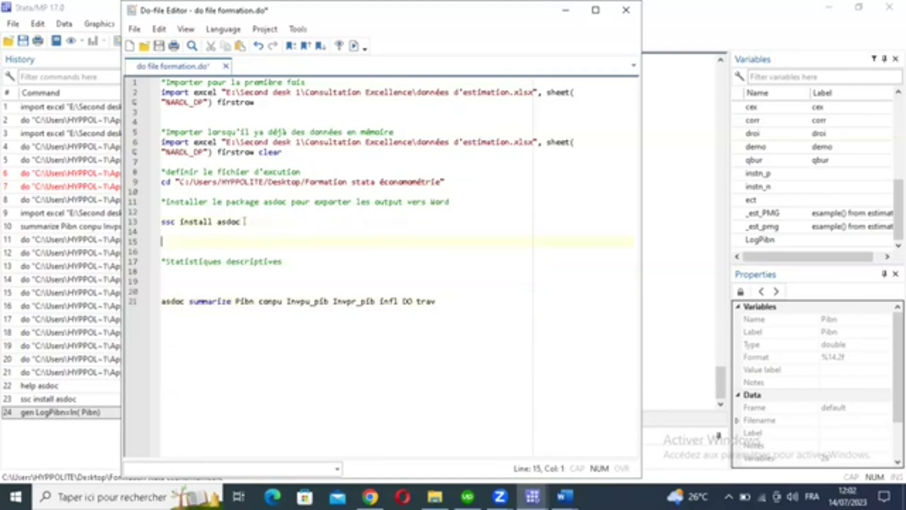
{"action": "type", "text": "*ge"}
{"action": "type", "text": "nérer"}
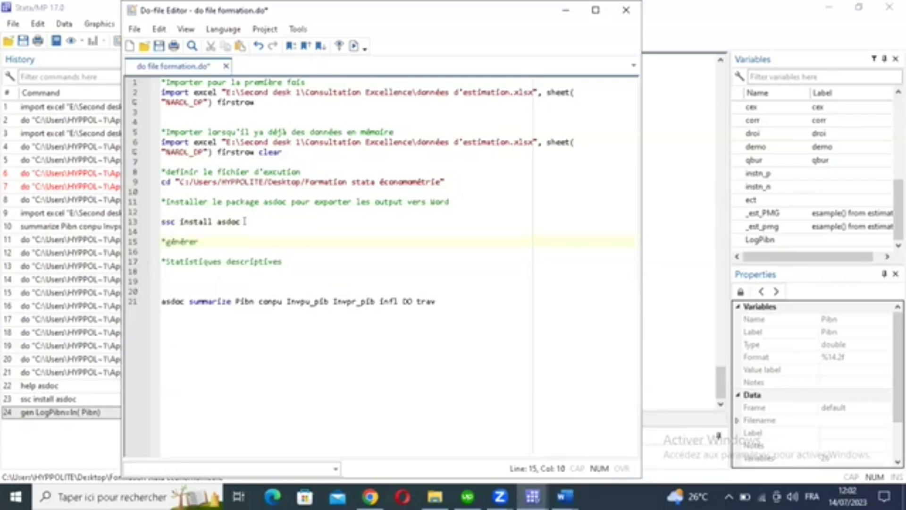
{"action": "type", "text": " les variables"}
{"action": "key", "text": "Left"}
{"action": "key", "text": "Left"}
{"action": "key", "text": "Left"}
{"action": "key", "text": "Left"}
{"action": "key", "text": "Left"}
{"action": "key", "text": "Left"}
{"action": "key", "text": "Left"}
{"action": "key", "text": "Left"}
{"action": "key", "text": "Left"}
{"action": "type", "text": "nouvelles v"}
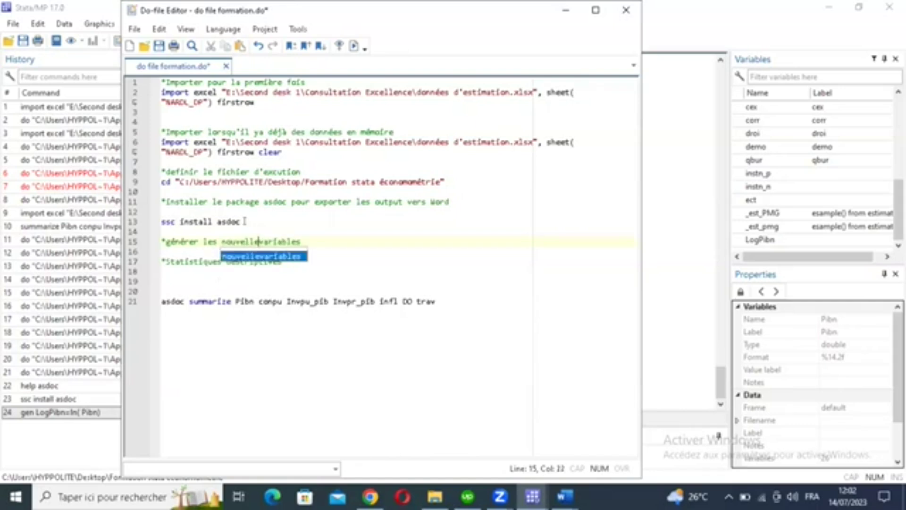
{"action": "key", "text": "BackSpace"}
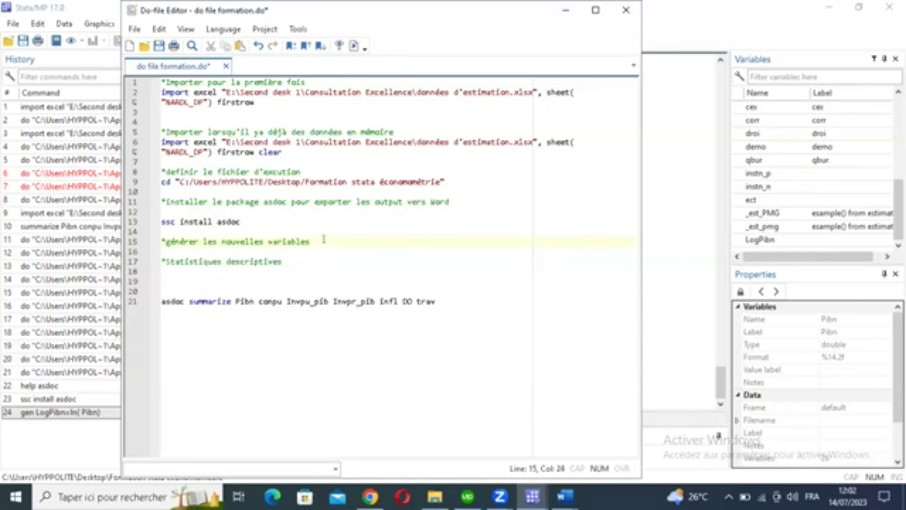
Step: Paste the command gen LogPibn=ln( Pibn) two lines below the new-variables comment
{"action": "key", "text": "Return"}
{"action": "key", "text": "Return"}
{"action": "key", "text": "BackSpace"}
{"action": "key", "text": "BackSpace"}
{"action": "left_click", "coordinate": [324, 239]}
{"action": "key", "text": "Return"}
{"action": "key", "text": "Return"}
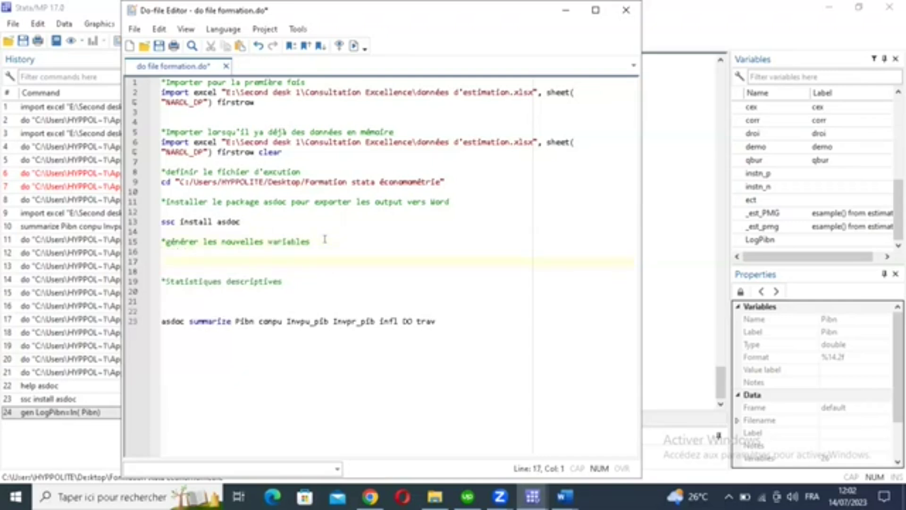
{"action": "key", "text": "ctrl+v"}
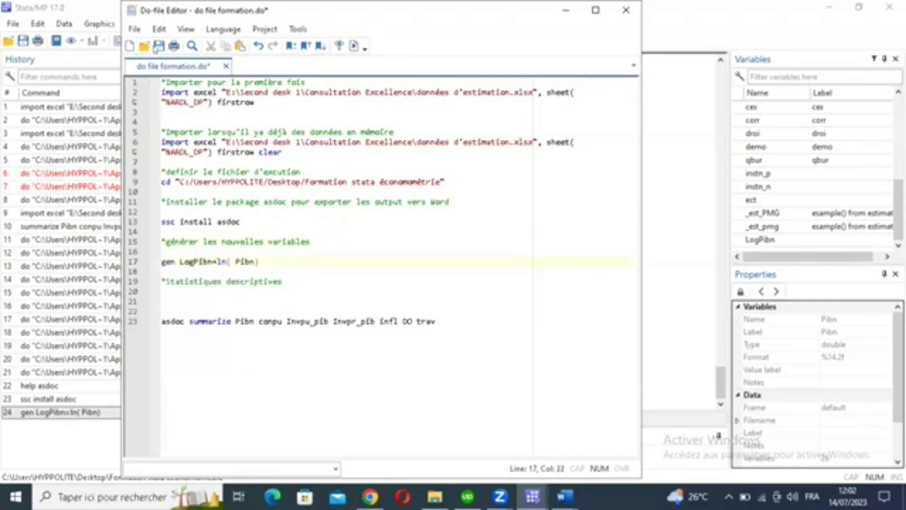
Step: Save the do-file and paste a second copy of gen LogPibn=ln( Pibn) three lines below the first one
{"action": "key", "text": "ctrl+s"}
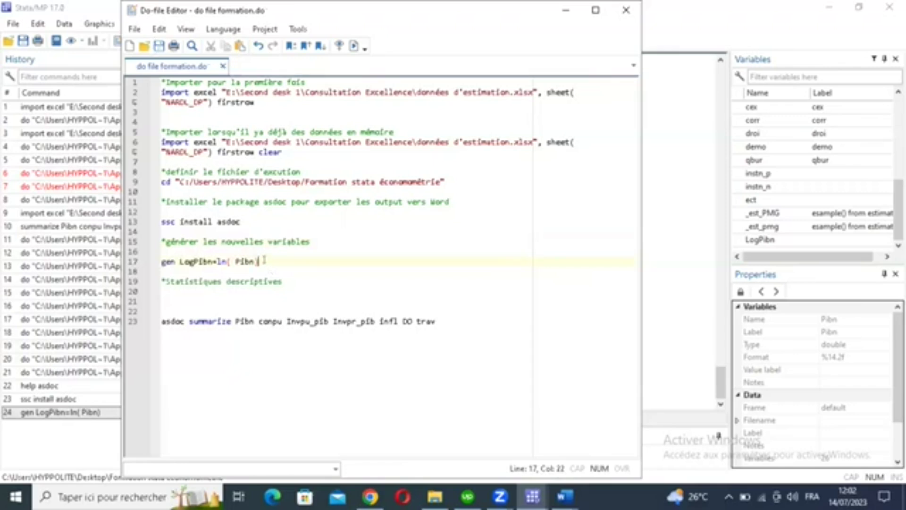
{"action": "key", "text": "Return"}
{"action": "key", "text": "Return"}
{"action": "key", "text": "Return"}
{"action": "key", "text": "ctrl+v"}
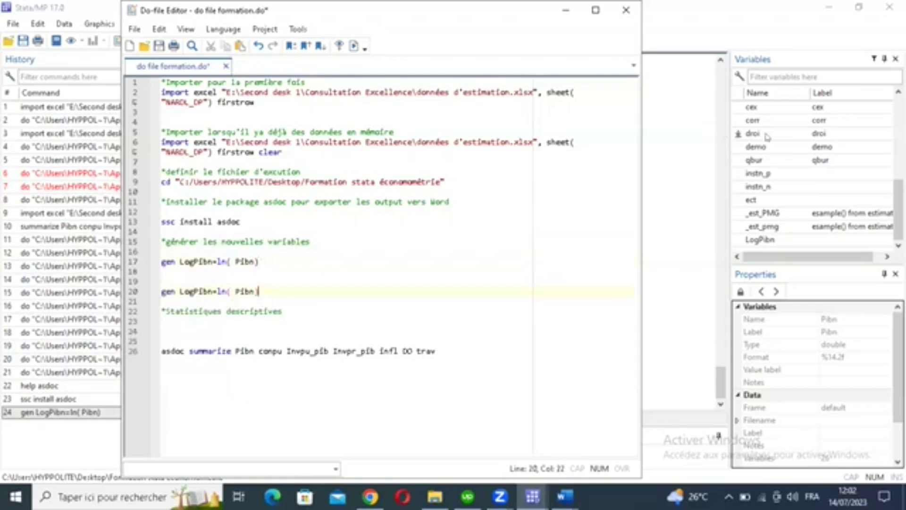
Step: Insert the variable name conpu from the variable list into the command line, cut it, and return to the do-file
{"action": "scroll", "coordinate": [799, 156], "scroll_direction": "up", "scroll_amount": 10}
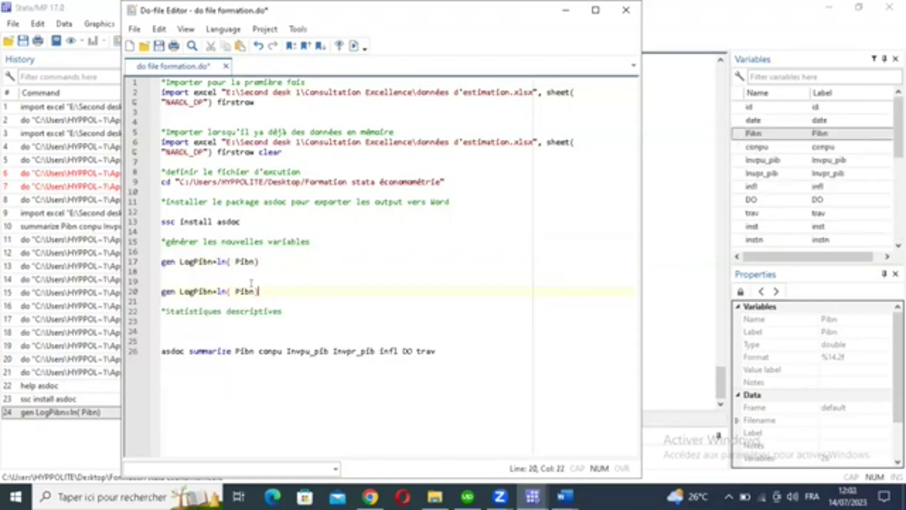
{"action": "double_click", "coordinate": [772, 146]}
{"action": "left_click", "coordinate": [184, 449]}
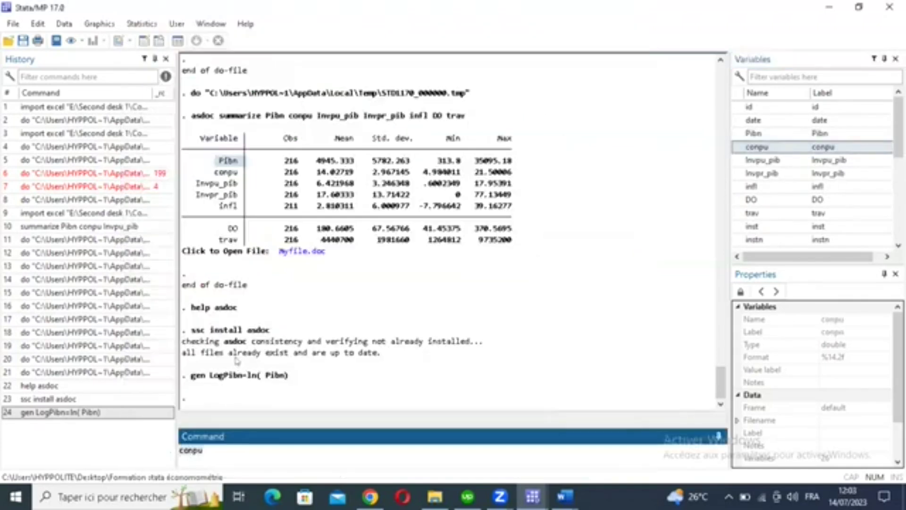
{"action": "right_click", "coordinate": [191, 449]}
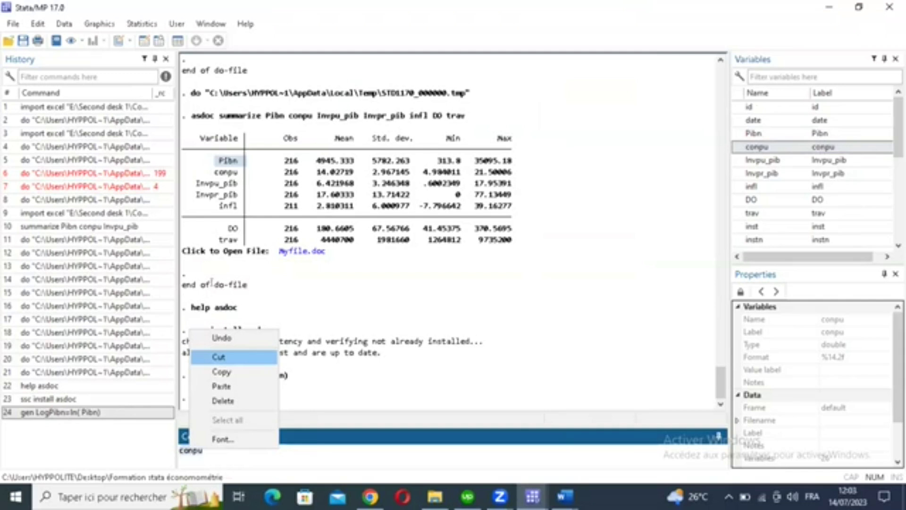
{"action": "key", "text": "alt+Tab"}
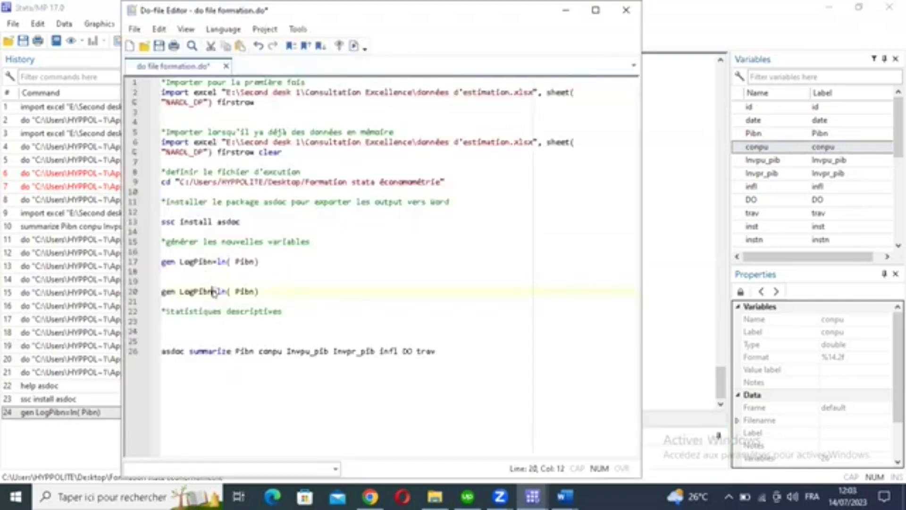
Step: Change the second generate command in the do-file to gen Logconpu=ln( conpu)
{"action": "key", "text": "BackSpace"}
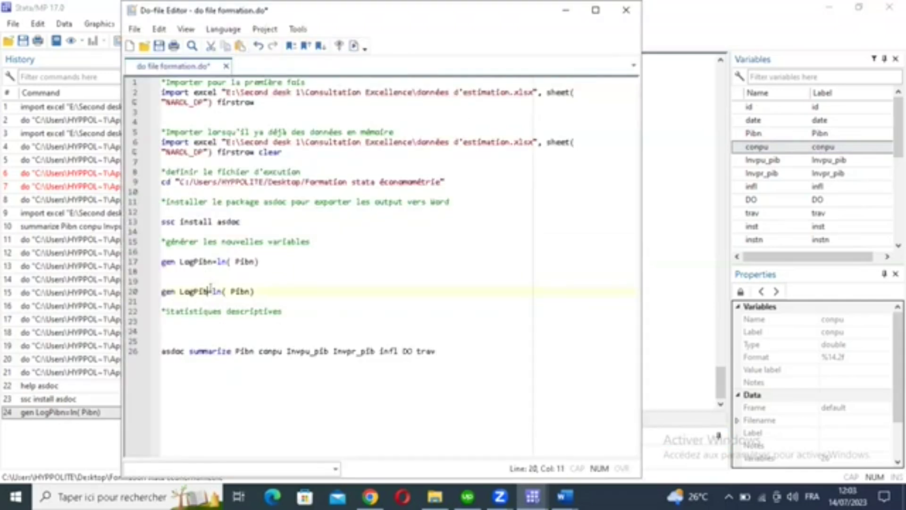
{"action": "key", "text": "BackSpace"}
{"action": "key", "text": "BackSpace"}
{"action": "key", "text": "BackSpace"}
{"action": "type", "text": "compu"}
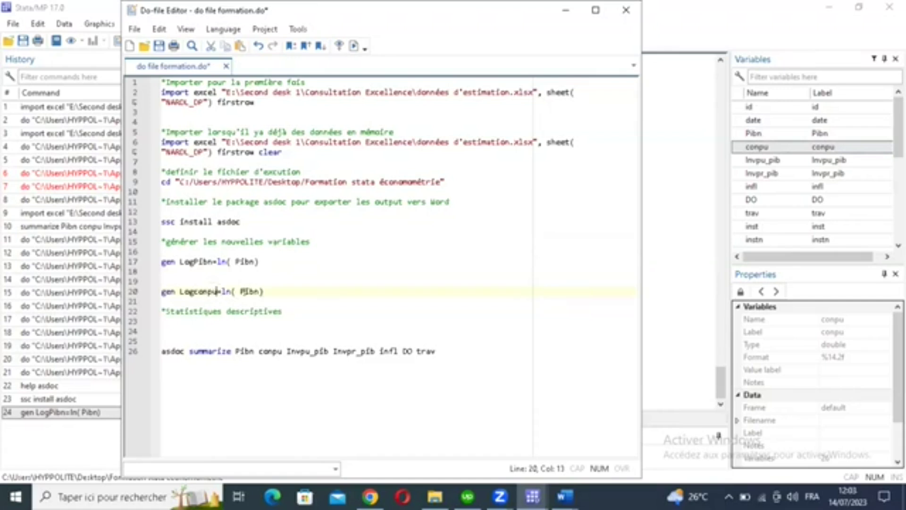
{"action": "double_click", "coordinate": [258, 293]}
{"action": "type", "text": "compu"}
Step: Run only the gen Logconpu=ln( conpu) line and view its output in the main Stata window
{"action": "left_click_drag", "start_coordinate": [162, 291], "coordinate": [269, 292]}
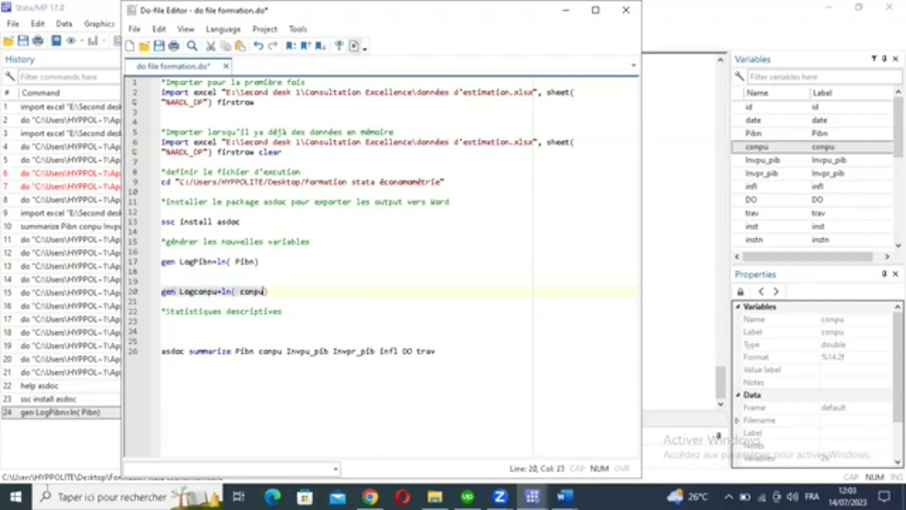
{"action": "key", "text": "ctrl+d"}
{"action": "key", "text": "alt+Tab"}
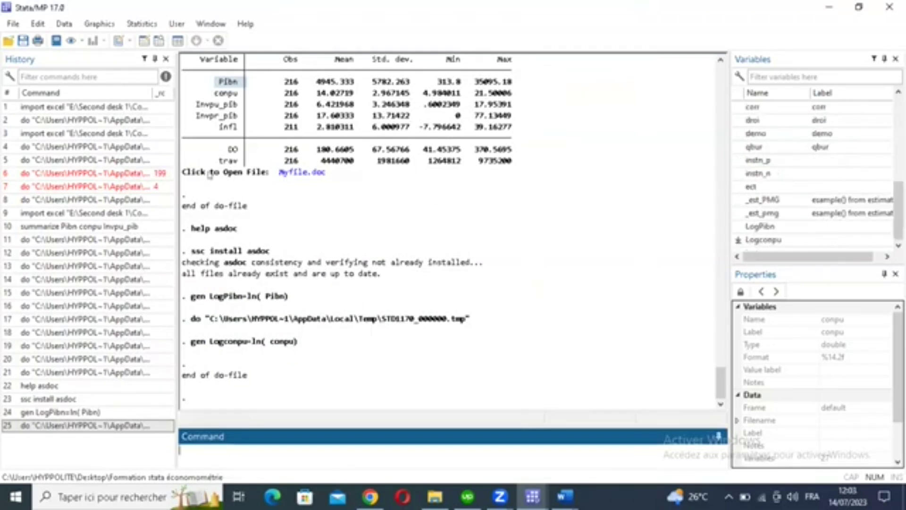
Step: Back in the do-file, add a copy of gen Logconpu=ln( conpu) below the original, separated by two blank lines
{"action": "left_click", "coordinate": [532, 496]}
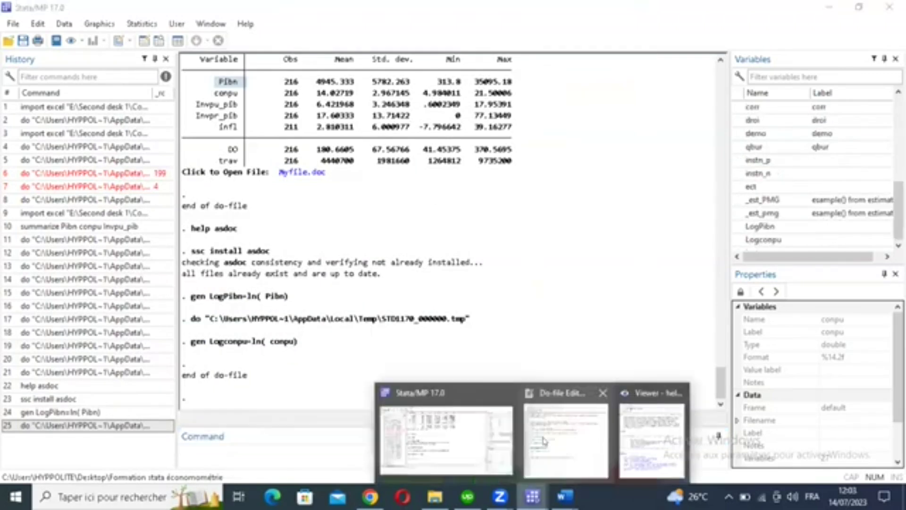
{"action": "left_click", "coordinate": [544, 441]}
{"action": "right_click", "coordinate": [182, 293]}
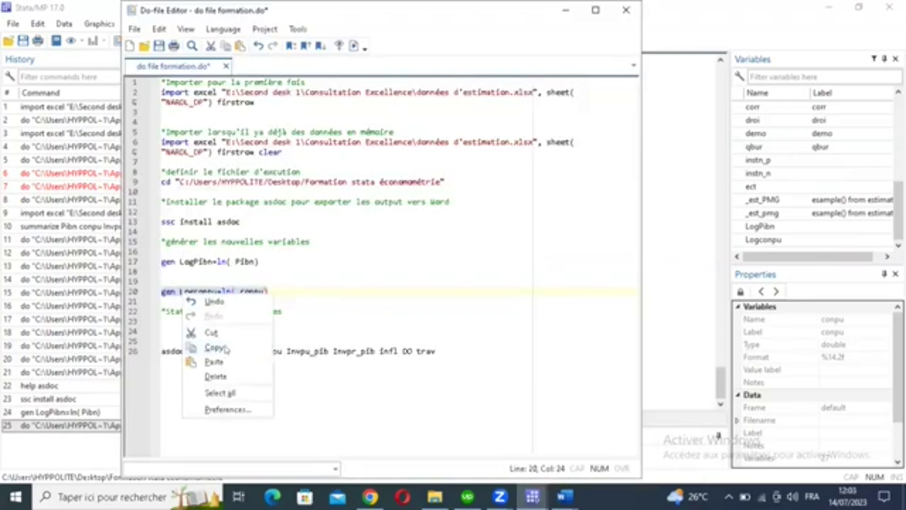
{"action": "left_click", "coordinate": [284, 287]}
{"action": "key", "text": "Return"}
{"action": "key", "text": "Return"}
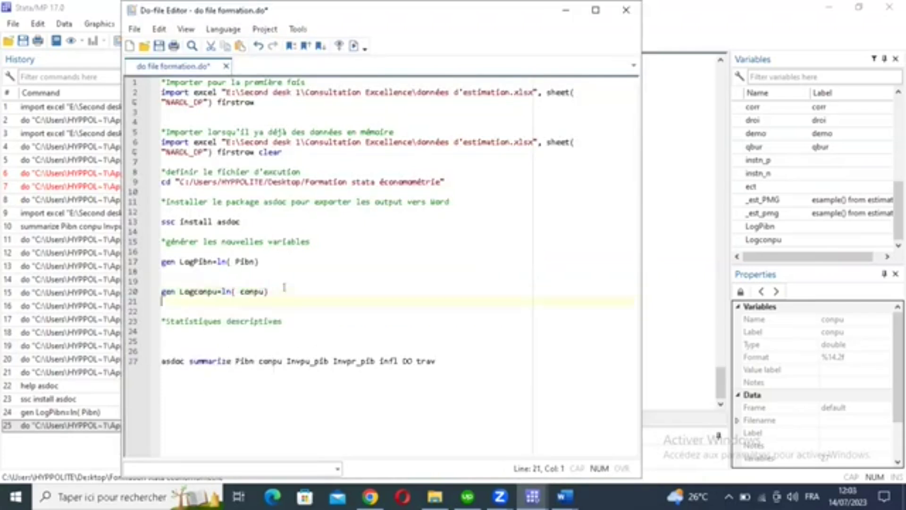
{"action": "type", "text": "gen Logconpu=ln( conpu)"}
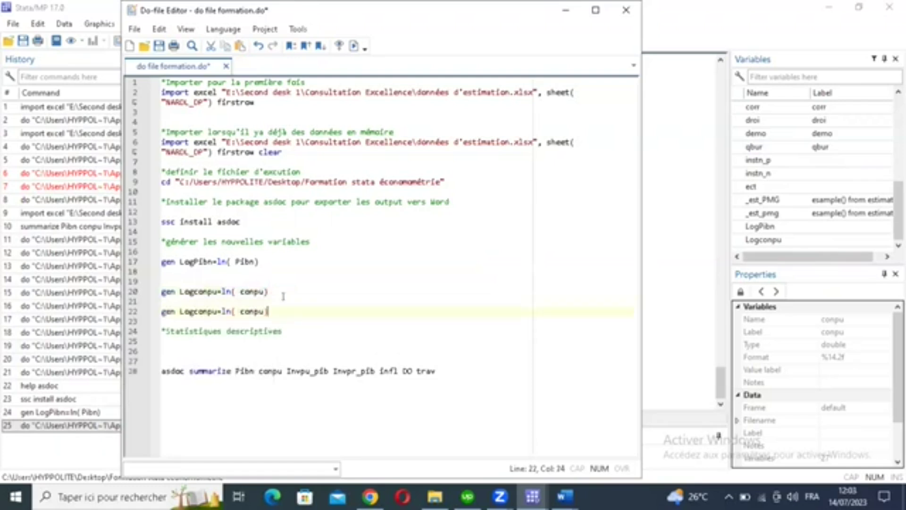
{"action": "key", "text": "Home"}
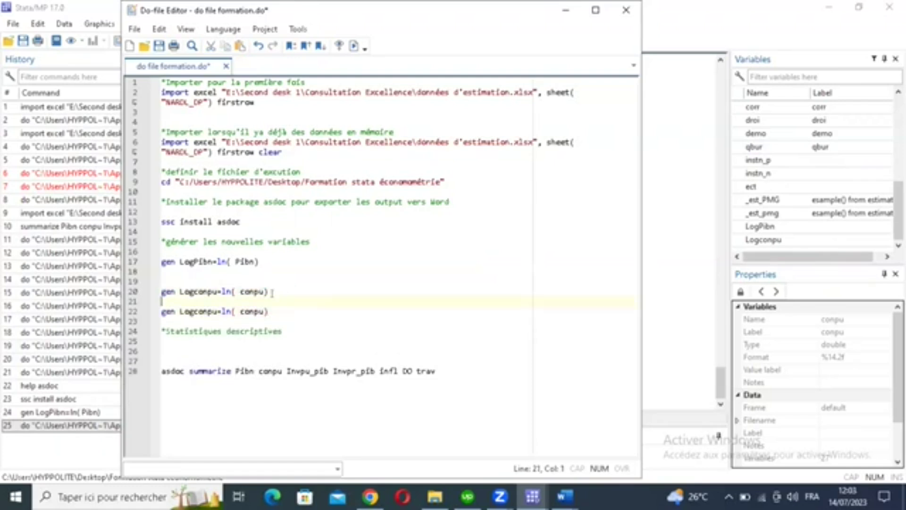
{"action": "key", "text": "Return"}
{"action": "key", "text": "Up"}
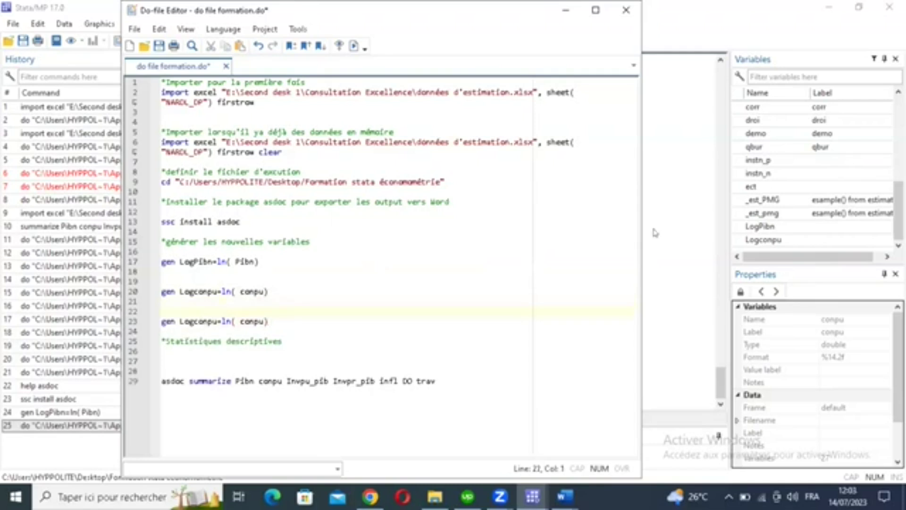
Step: Insert the variable name Invpu_pib from the variable list into the command line and cut it
{"action": "scroll", "coordinate": [874, 154], "scroll_direction": "up", "scroll_amount": 5}
{"action": "left_click", "coordinate": [801, 149]}
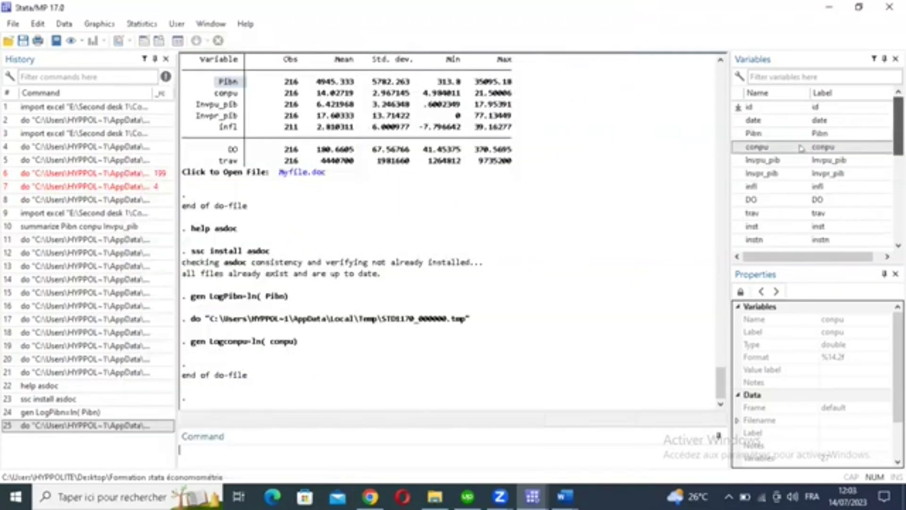
{"action": "double_click", "coordinate": [763, 160]}
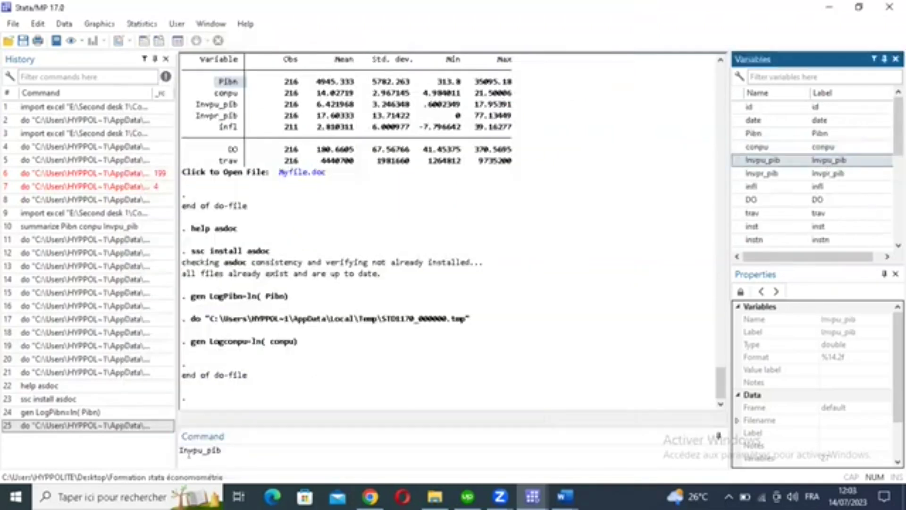
{"action": "left_click", "coordinate": [188, 453]}
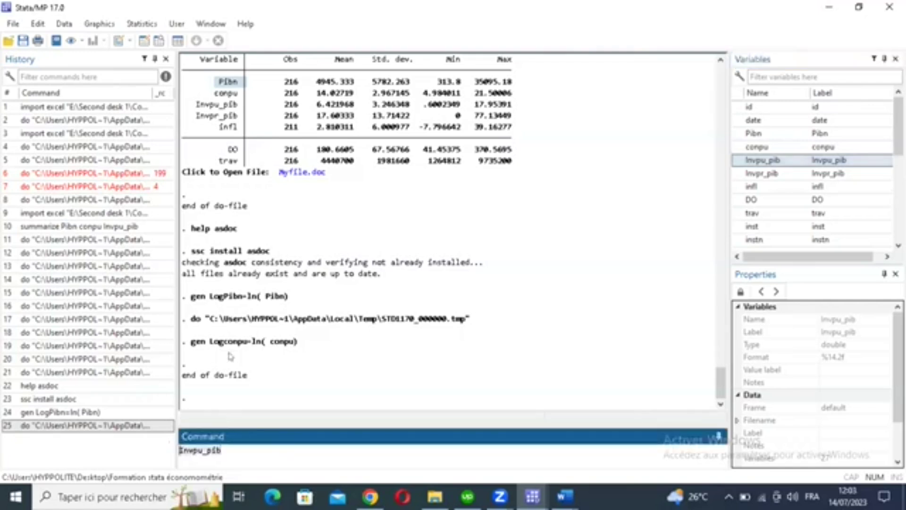
{"action": "right_click", "coordinate": [194, 452]}
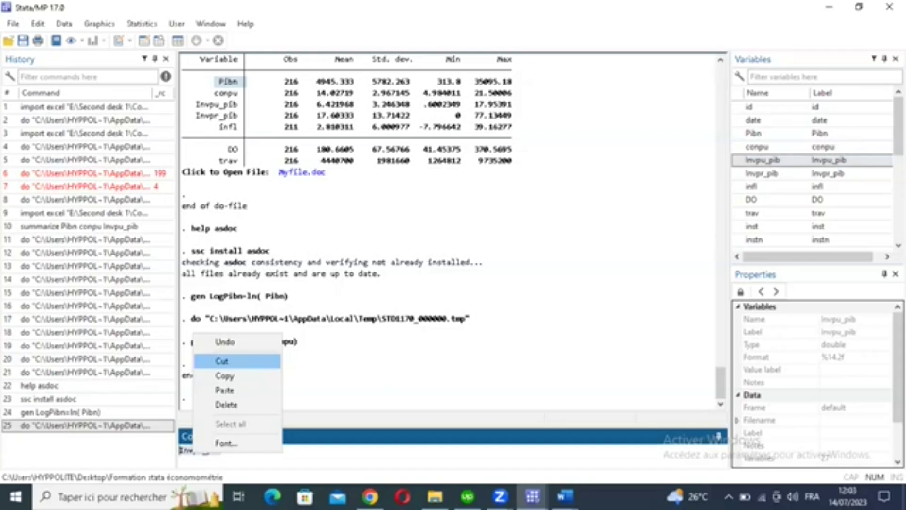
Step: Change the copied generate command in the do-file to gen LogInvpu_pib=ln( Invpu_pib)
{"action": "key", "text": "alt+Tab"}
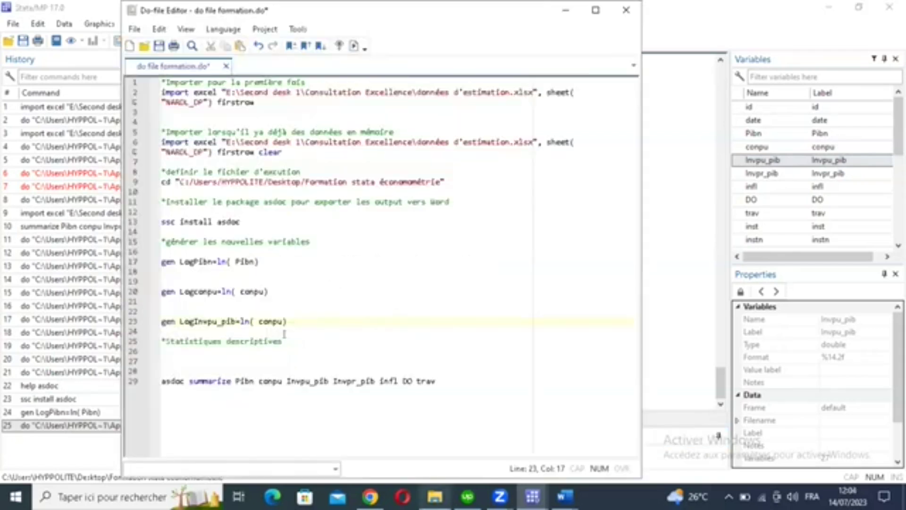
{"action": "left_click", "coordinate": [281, 321]}
{"action": "key", "text": "ctrl+BackSpace"}
{"action": "type", "text": "Invpu_pib"}
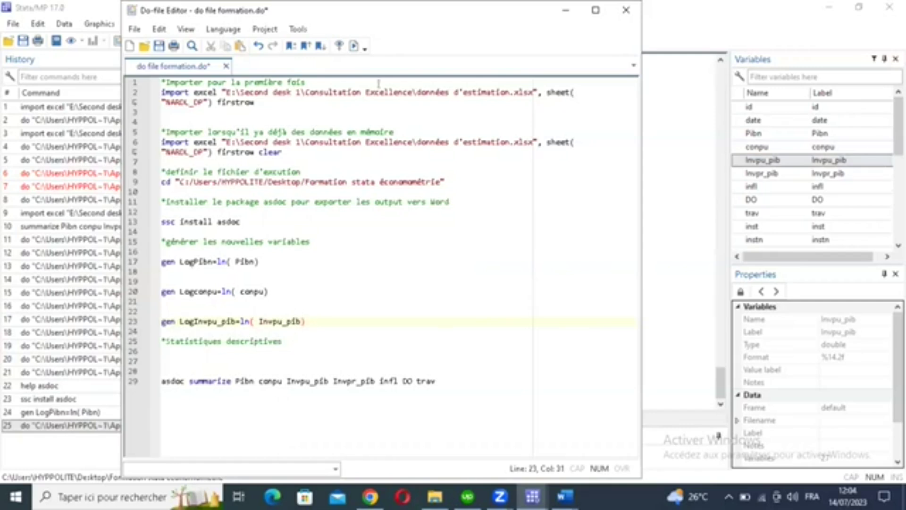
Step: Run only the gen LogInvpu_pib=ln( Invpu_pib) line and look for the new variable in the variable list
{"action": "key", "text": "Home"}
{"action": "key", "text": "shift+End"}
{"action": "left_click", "coordinate": [354, 46]}
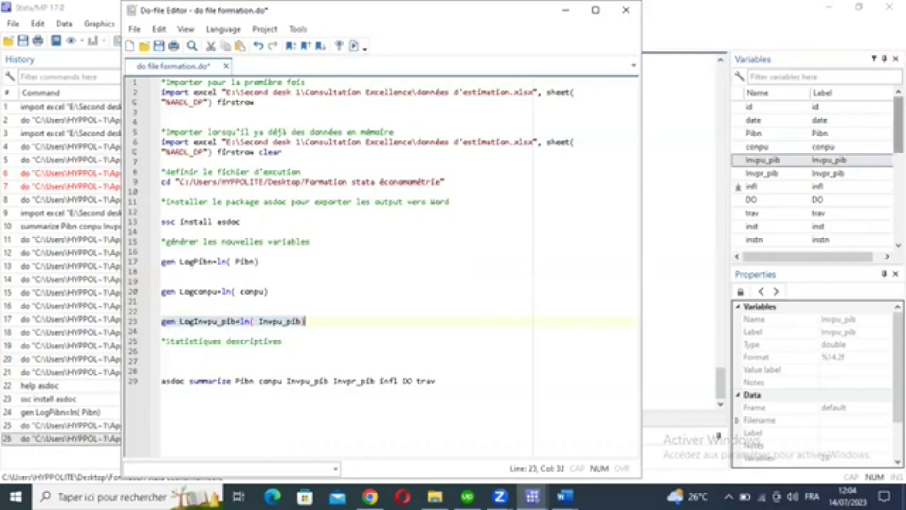
{"action": "left_click", "coordinate": [738, 187]}
{"action": "scroll", "coordinate": [755, 225], "scroll_direction": "down", "scroll_amount": 5}
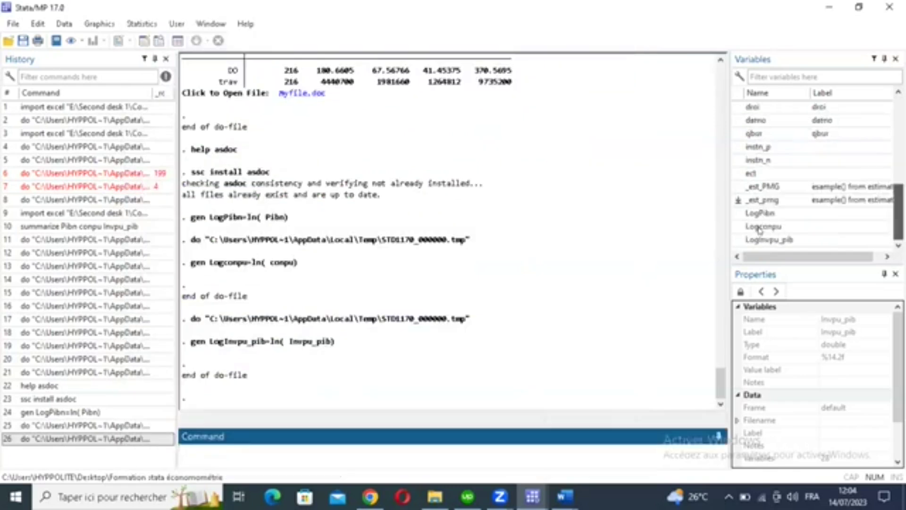
Step: Open the documentation of the generate command by running help generate
{"action": "left_click", "coordinate": [197, 447]}
{"action": "type", "text": "help ge"}
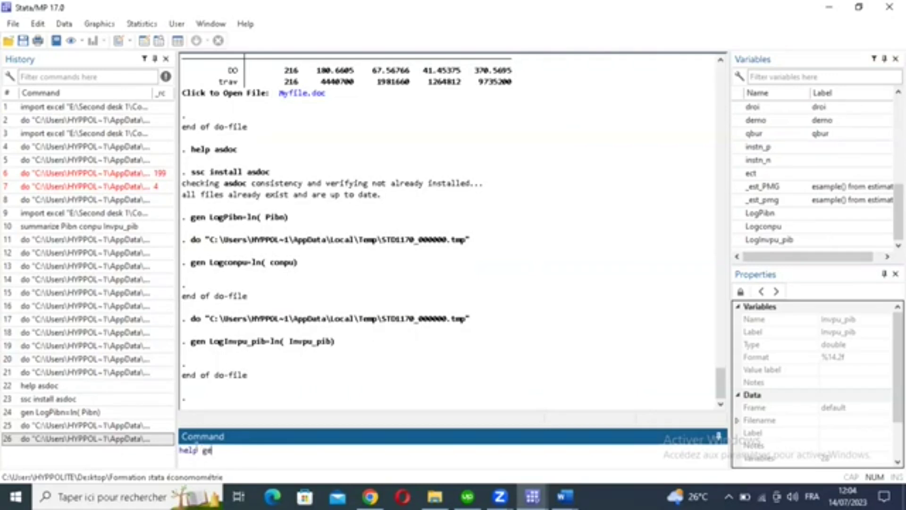
{"action": "type", "text": "nerate"}
{"action": "key", "text": "Return"}
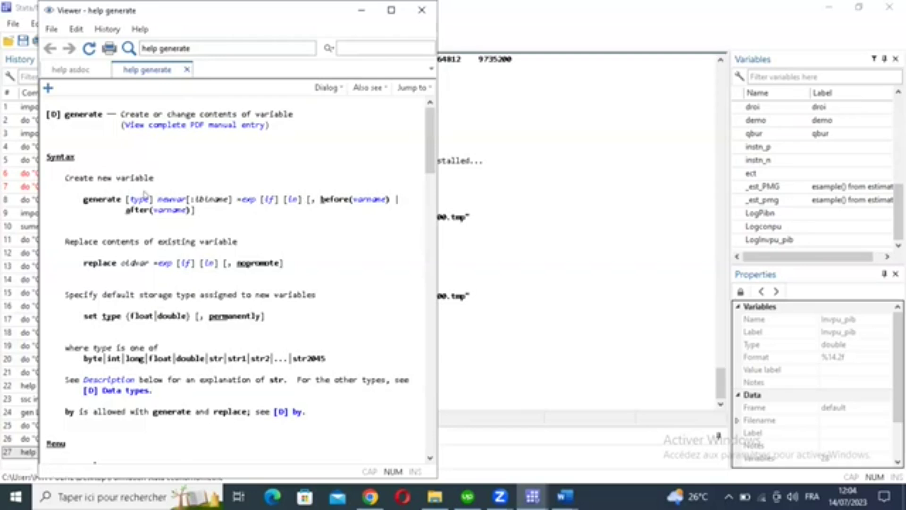
Step: Read through the generate help page, covering the syntax, description, options and examples
{"action": "scroll", "coordinate": [189, 274], "scroll_direction": "down", "scroll_amount": 3}
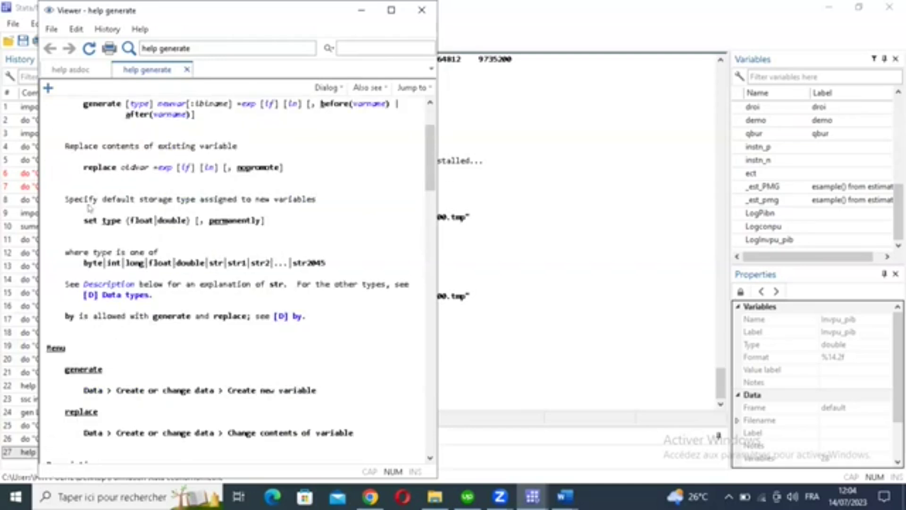
{"action": "scroll", "coordinate": [91, 204], "scroll_direction": "up", "scroll_amount": 1}
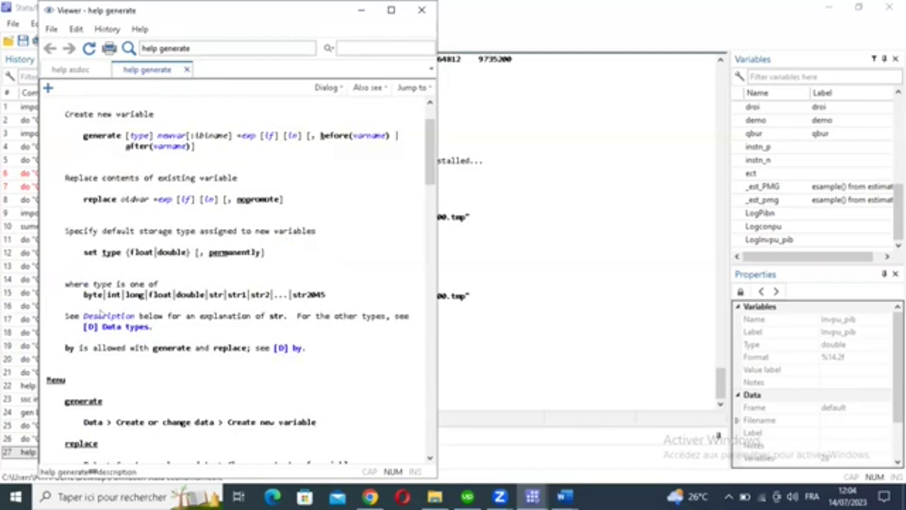
{"action": "scroll", "coordinate": [100, 312], "scroll_direction": "down", "scroll_amount": 3}
{"action": "scroll", "coordinate": [132, 238], "scroll_direction": "down", "scroll_amount": 1}
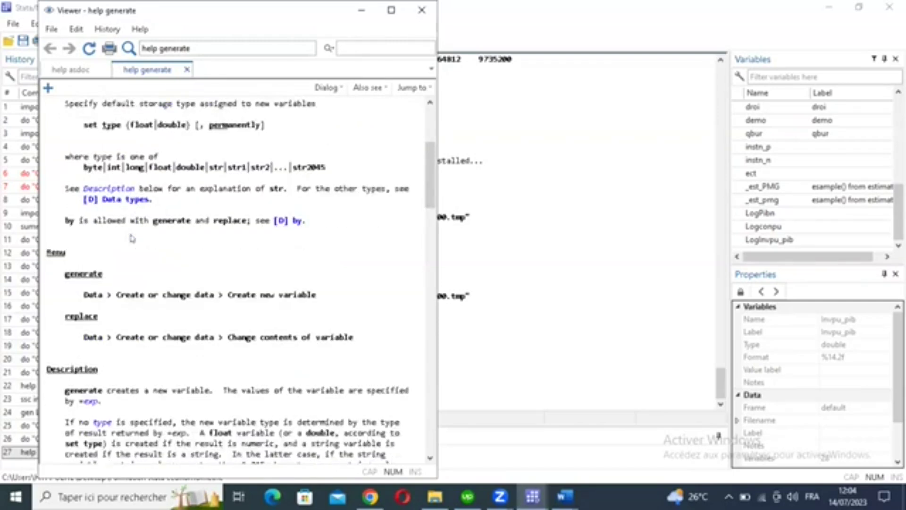
{"action": "scroll", "coordinate": [134, 252], "scroll_direction": "down", "scroll_amount": 3}
{"action": "scroll", "coordinate": [136, 255], "scroll_direction": "down", "scroll_amount": 7}
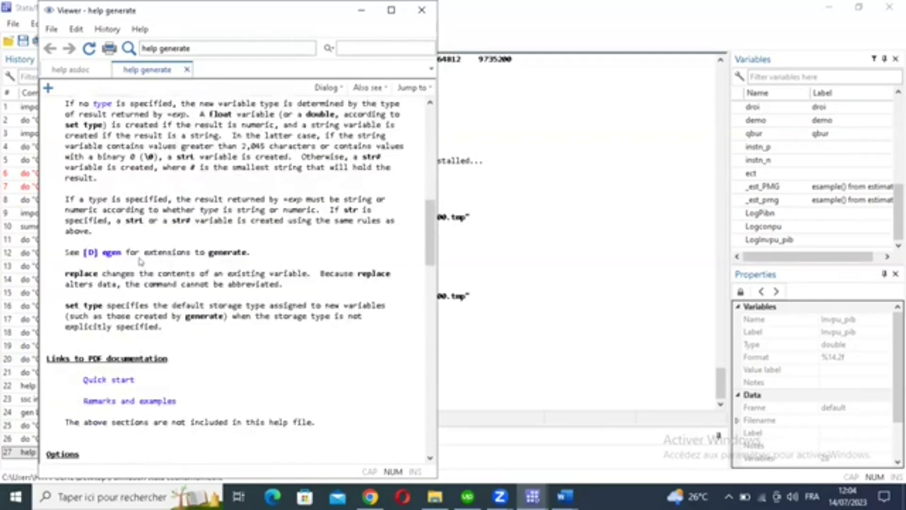
{"action": "scroll", "coordinate": [141, 265], "scroll_direction": "down", "scroll_amount": 8}
{"action": "scroll", "coordinate": [141, 280], "scroll_direction": "down", "scroll_amount": 1}
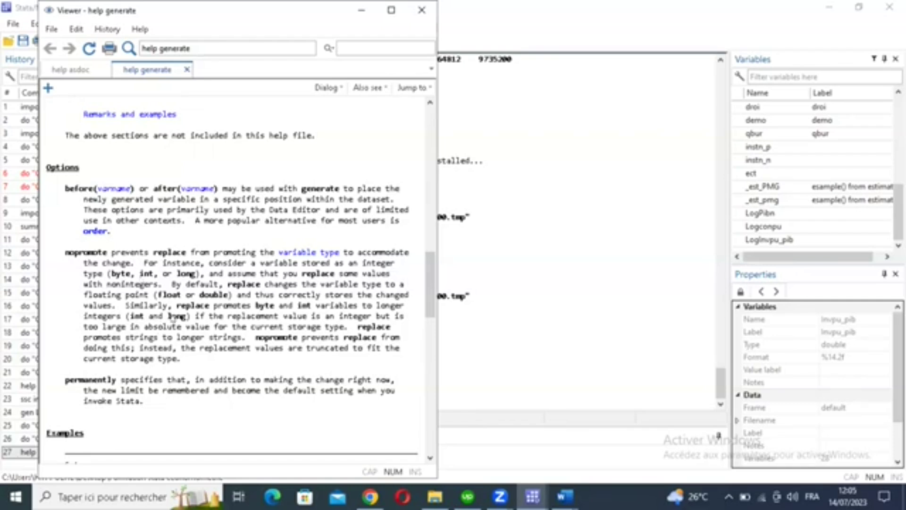
{"action": "scroll", "coordinate": [175, 318], "scroll_direction": "down", "scroll_amount": 1}
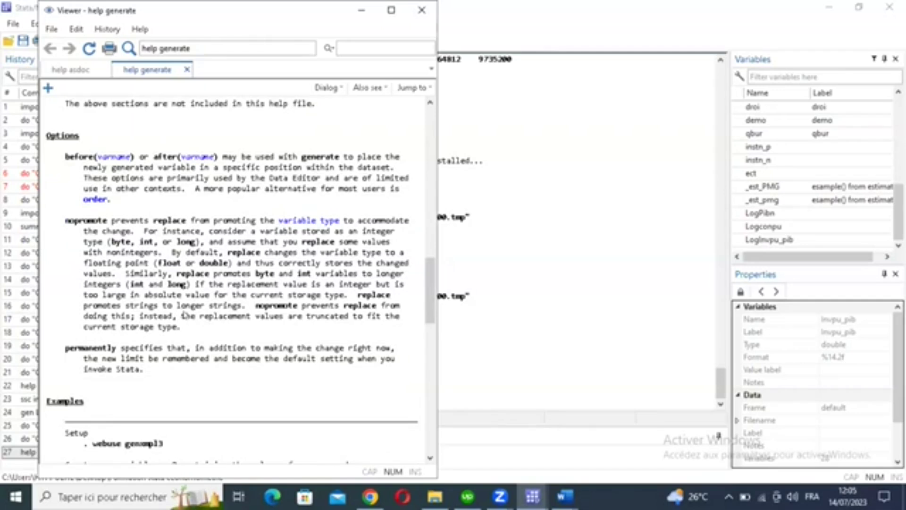
{"action": "scroll", "coordinate": [184, 315], "scroll_direction": "down", "scroll_amount": 2}
{"action": "scroll", "coordinate": [185, 315], "scroll_direction": "down", "scroll_amount": 3}
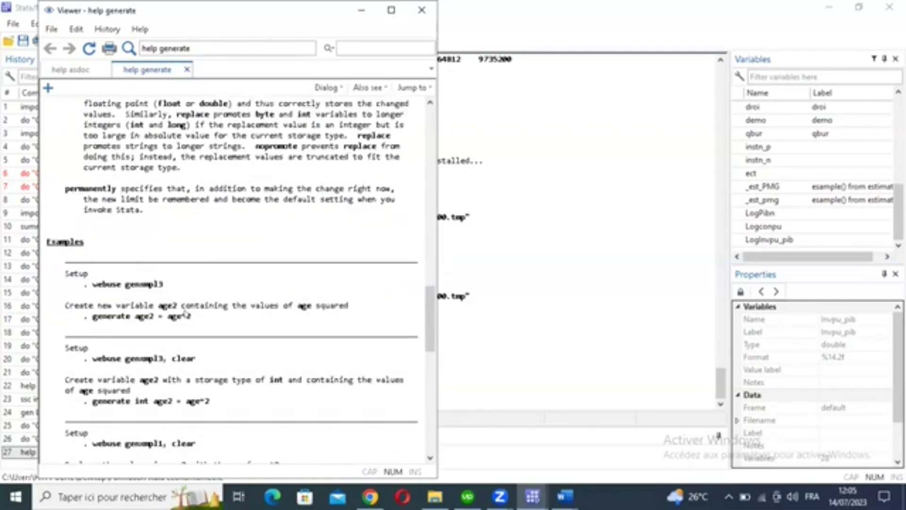
{"action": "scroll", "coordinate": [212, 338], "scroll_direction": "down", "scroll_amount": 3}
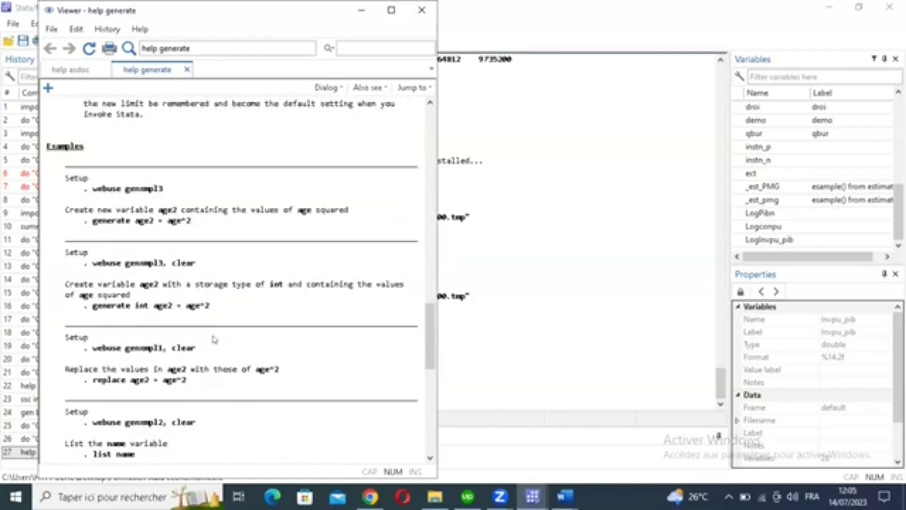
{"action": "scroll", "coordinate": [215, 339], "scroll_direction": "down", "scroll_amount": 3}
{"action": "scroll", "coordinate": [215, 336], "scroll_direction": "down", "scroll_amount": 3}
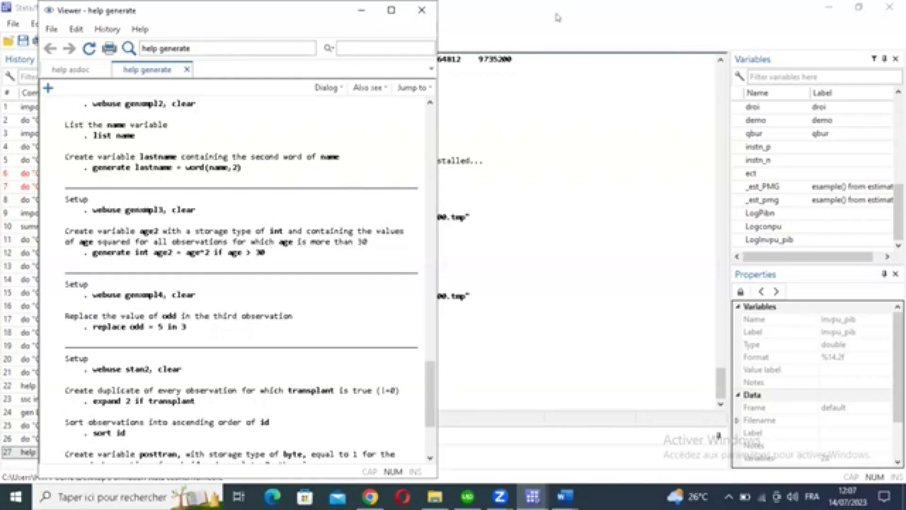
Step: Examine the LogPibn, Logconpu and LogInvpu_pib columns of the dataset in the Data Editor
{"action": "left_click", "coordinate": [480, 18]}
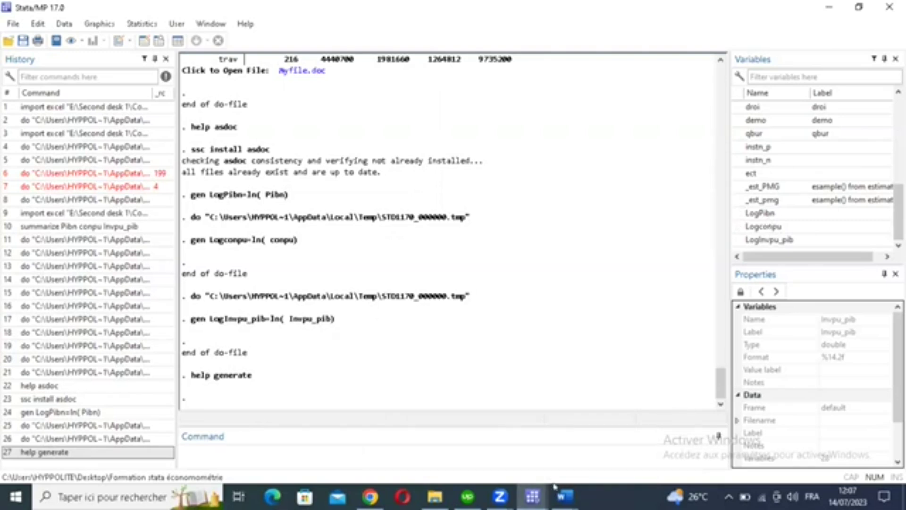
{"action": "left_click", "coordinate": [355, 227]}
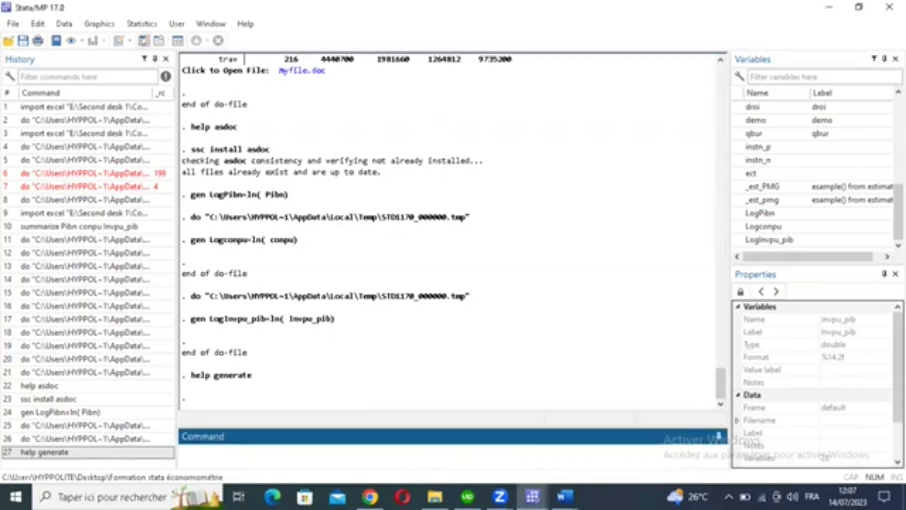
{"action": "left_click", "coordinate": [144, 40]}
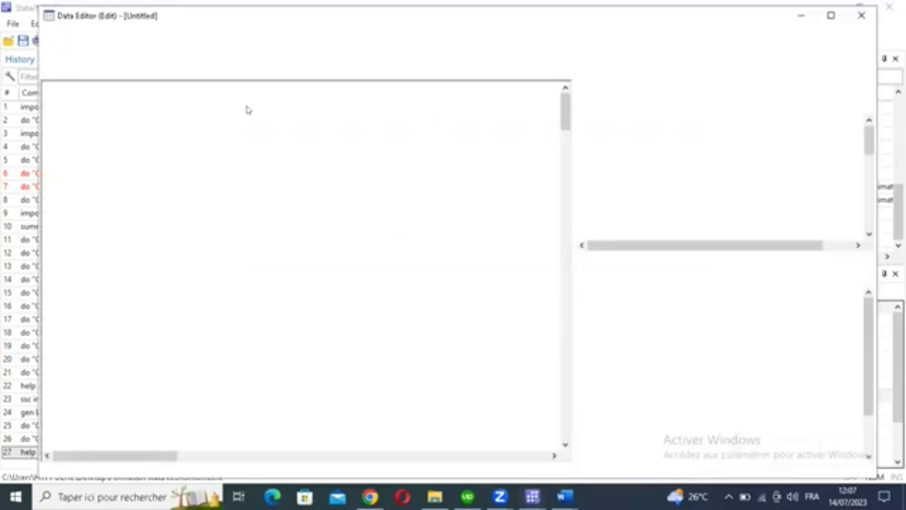
{"action": "left_click", "coordinate": [486, 455]}
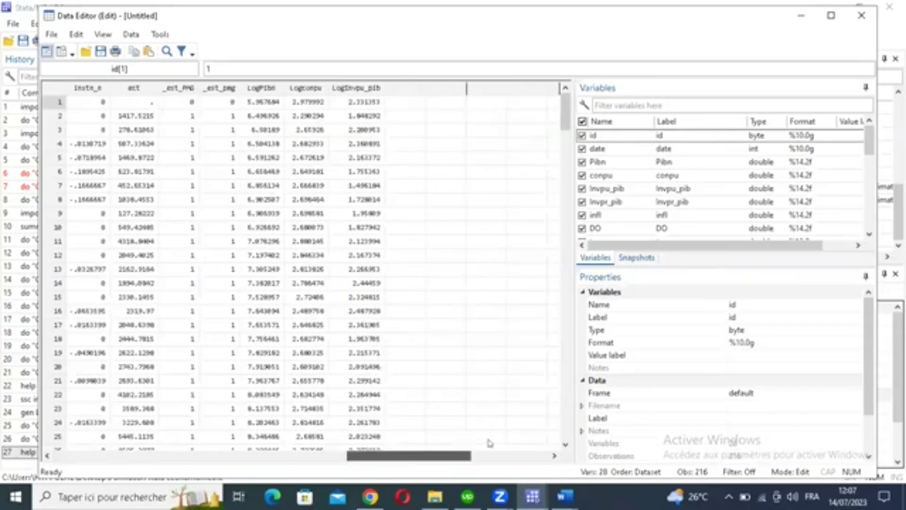
{"action": "scroll", "coordinate": [165, 102], "scroll_direction": "left", "scroll_amount": 3}
{"action": "left_click", "coordinate": [165, 102]}
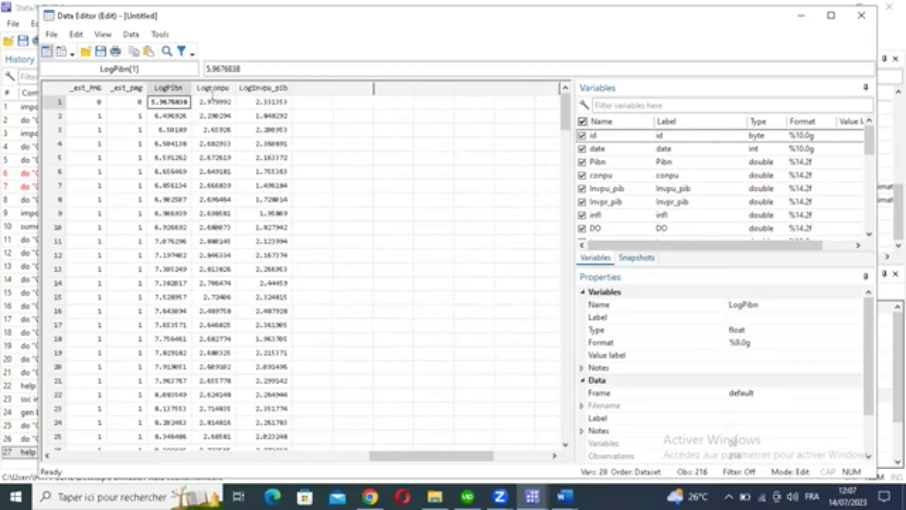
{"action": "key", "text": "Right"}
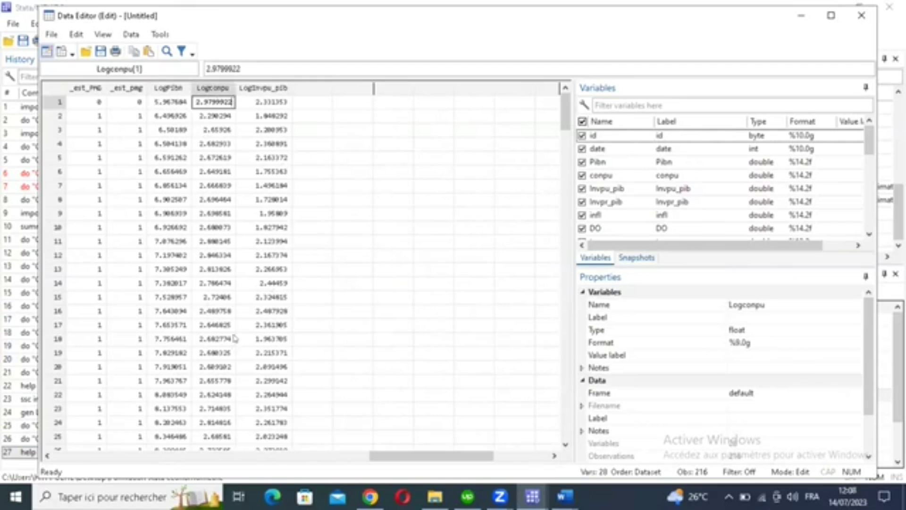
{"action": "scroll", "coordinate": [232, 317], "scroll_direction": "down", "scroll_amount": 1}
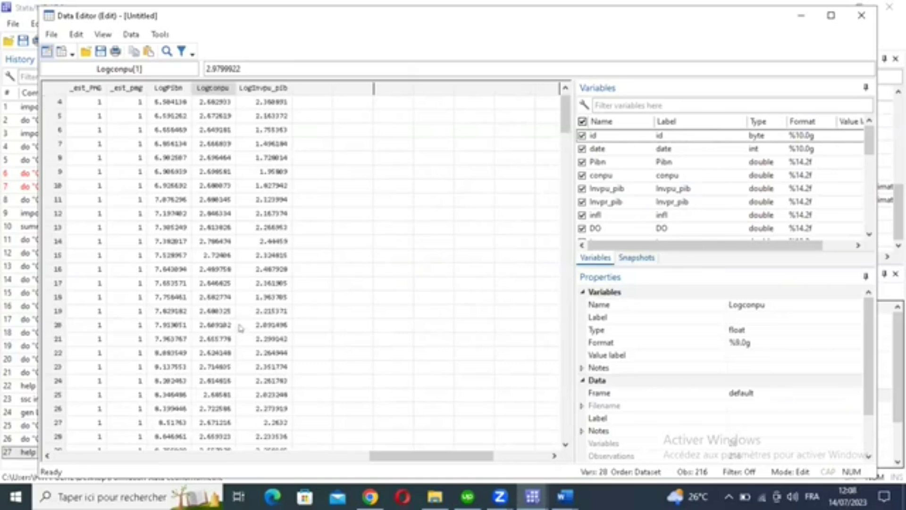
{"action": "scroll", "coordinate": [241, 331], "scroll_direction": "down", "scroll_amount": 7}
{"action": "left_click", "coordinate": [565, 198]}
{"action": "key", "text": "ctrl+Home"}
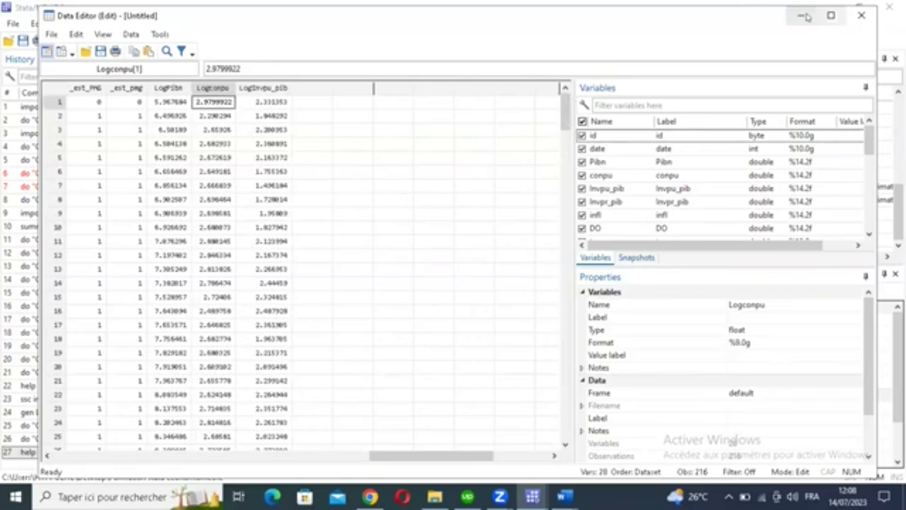
{"action": "key", "text": "alt+Tab"}
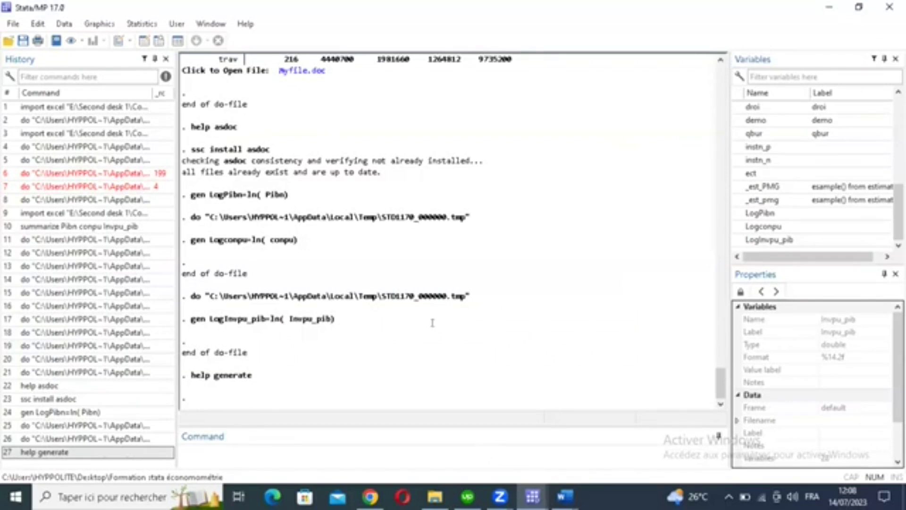
Step: Add three new lines after the asdoc summarize command at the end of the do-file
{"action": "key", "text": "alt+Tab"}
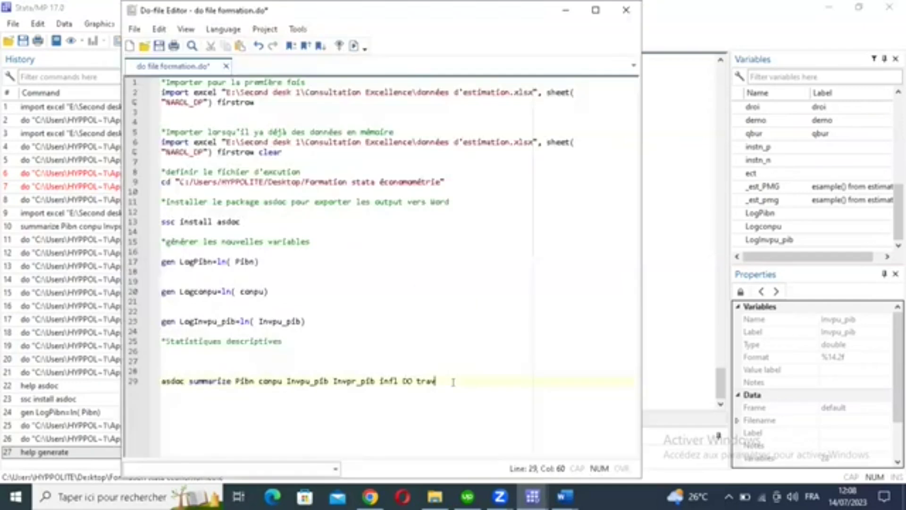
{"action": "key", "text": "Return"}
{"action": "key", "text": "Return"}
{"action": "key", "text": "Return"}
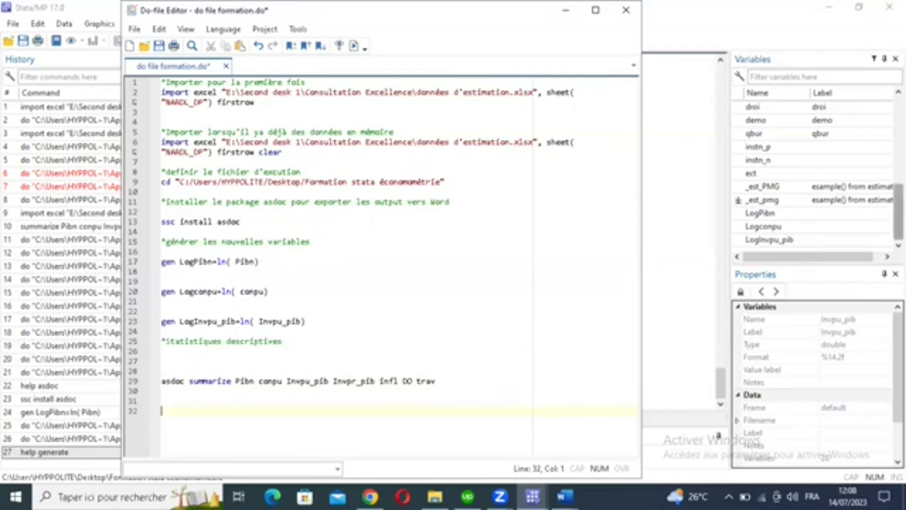
{"action": "left_click", "coordinate": [834, 118]}
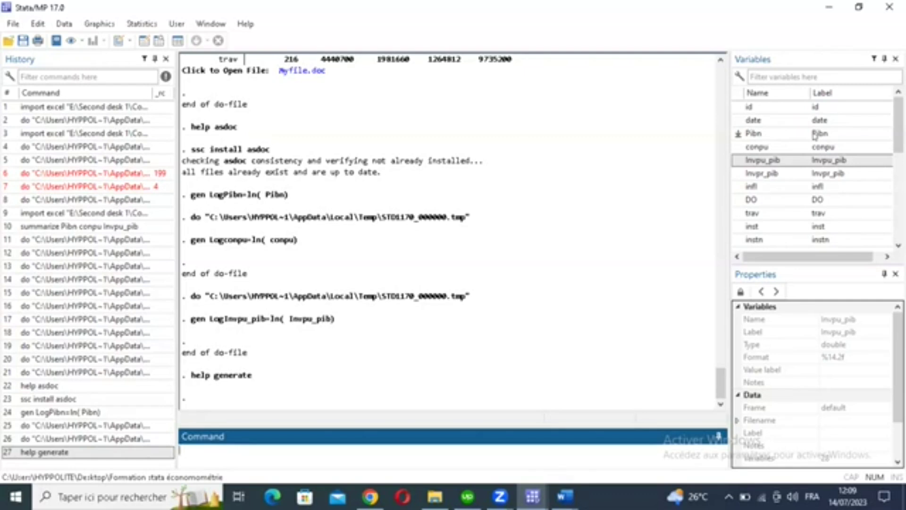
{"action": "left_click", "coordinate": [141, 25]}
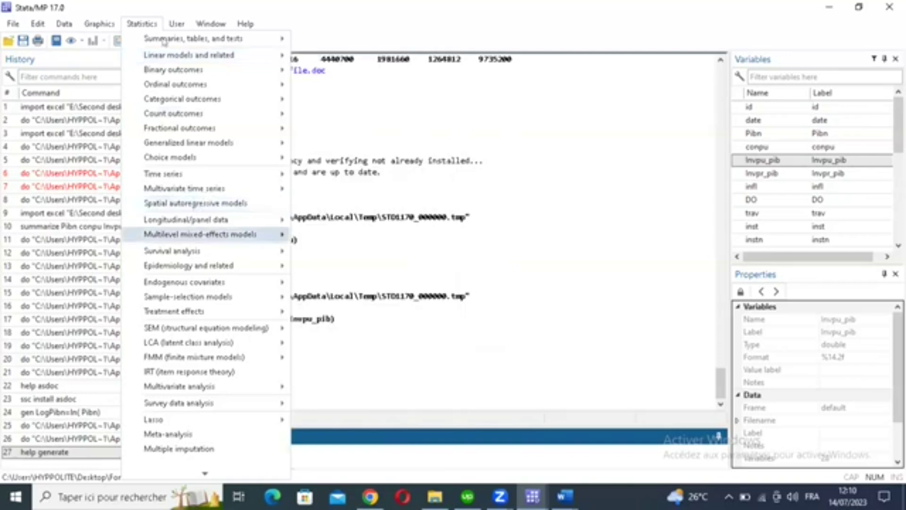
{"action": "left_click", "coordinate": [407, 5]}
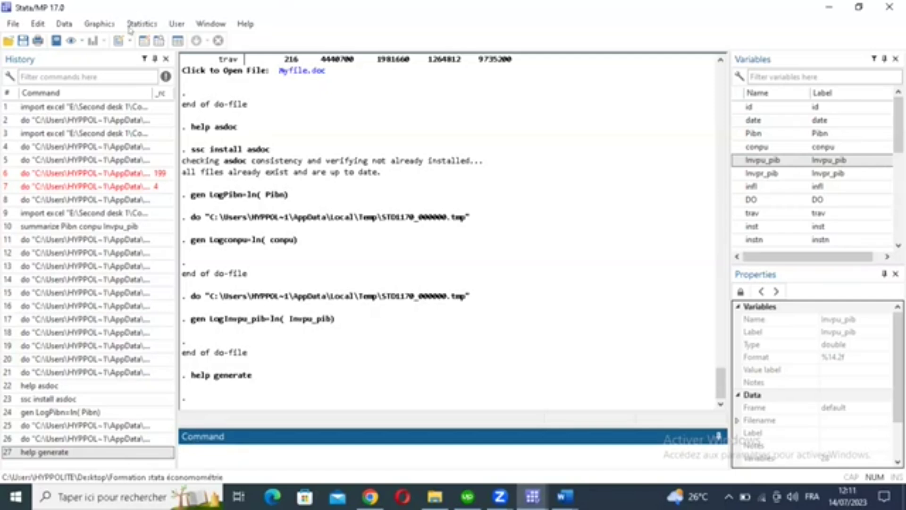
Step: Start a linear regression with LogPibn as the dependent variable
{"action": "left_click", "coordinate": [146, 24]}
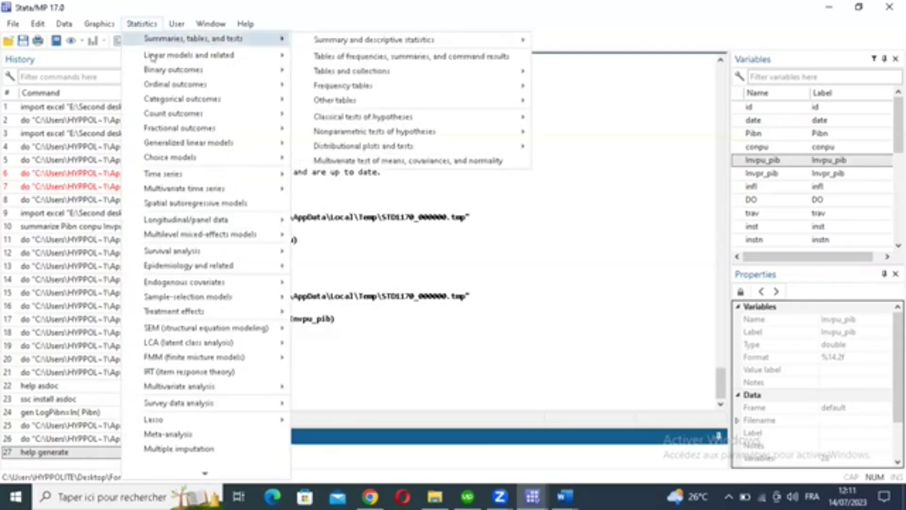
{"action": "mouse_move", "coordinate": [208, 52]}
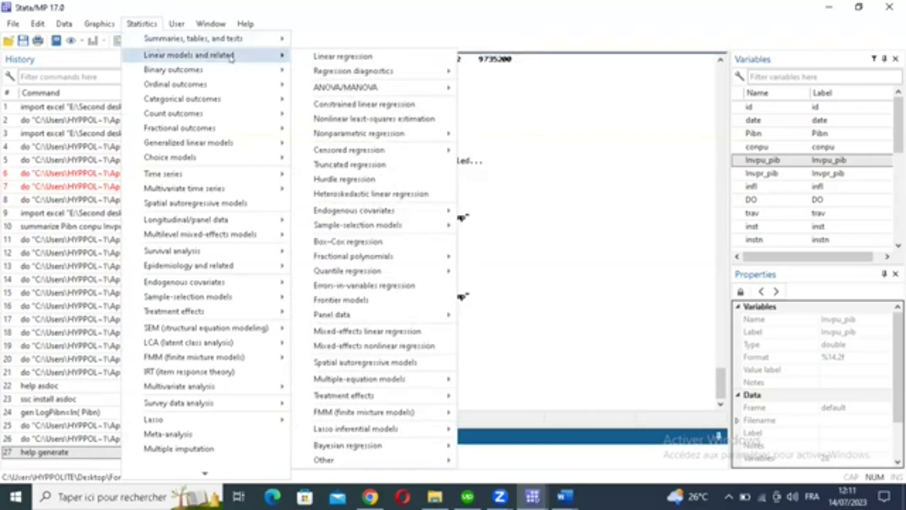
{"action": "left_click", "coordinate": [363, 53]}
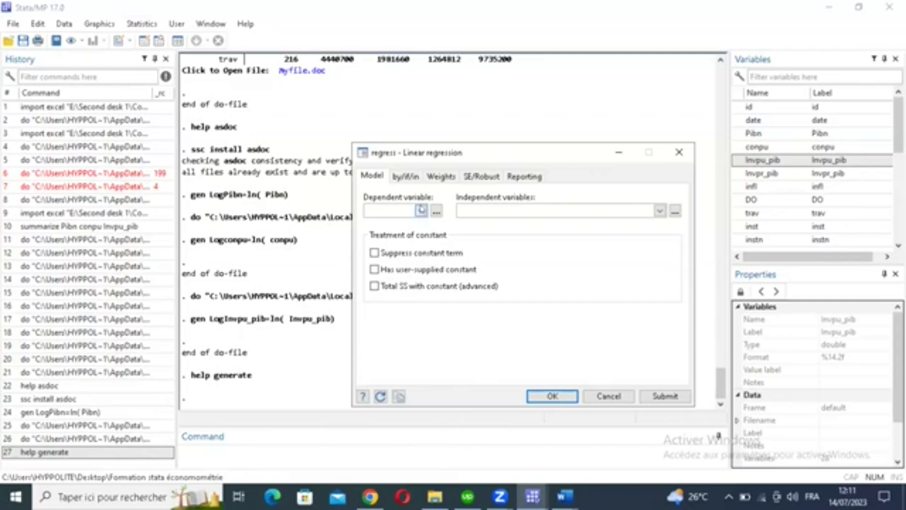
{"action": "left_click", "coordinate": [421, 210]}
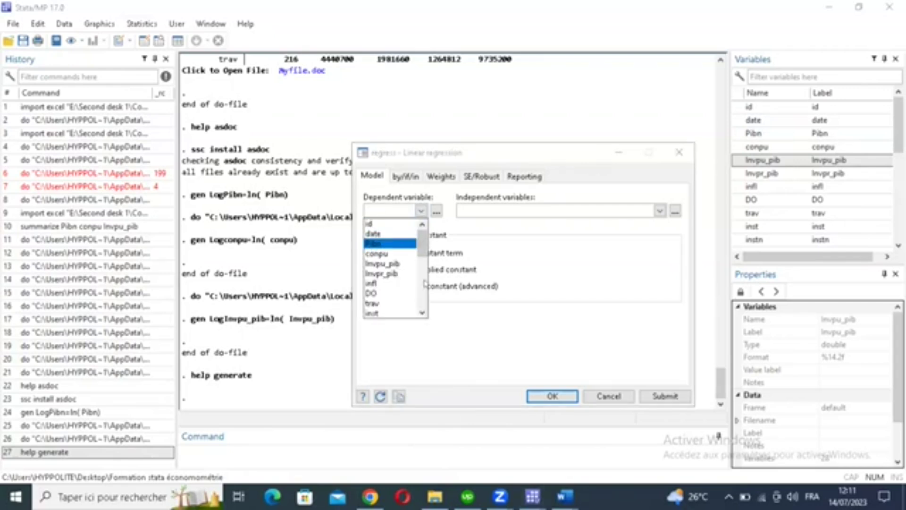
{"action": "scroll", "coordinate": [424, 283], "scroll_direction": "down", "scroll_amount": 5}
{"action": "left_click", "coordinate": [380, 293]}
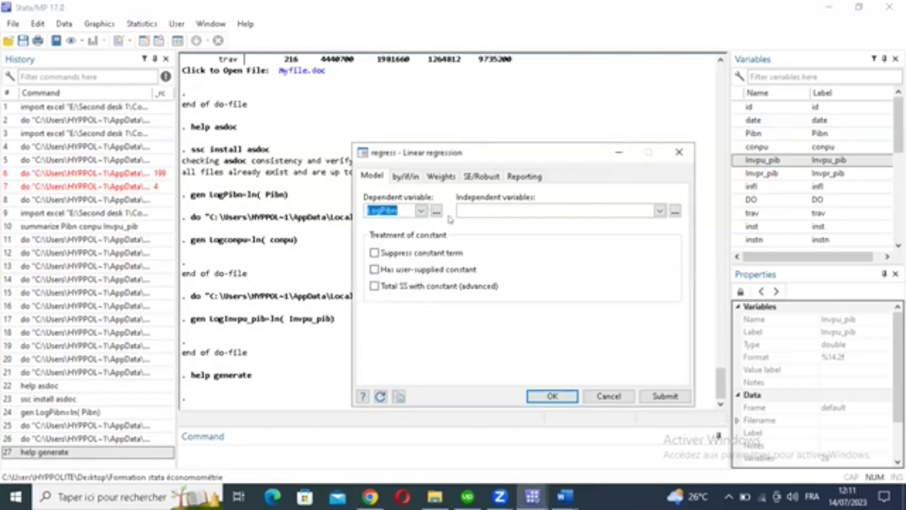
Step: Set Logconpu and LogInvpu_pib as the independent variables of the linear regression
{"action": "left_click", "coordinate": [660, 211]}
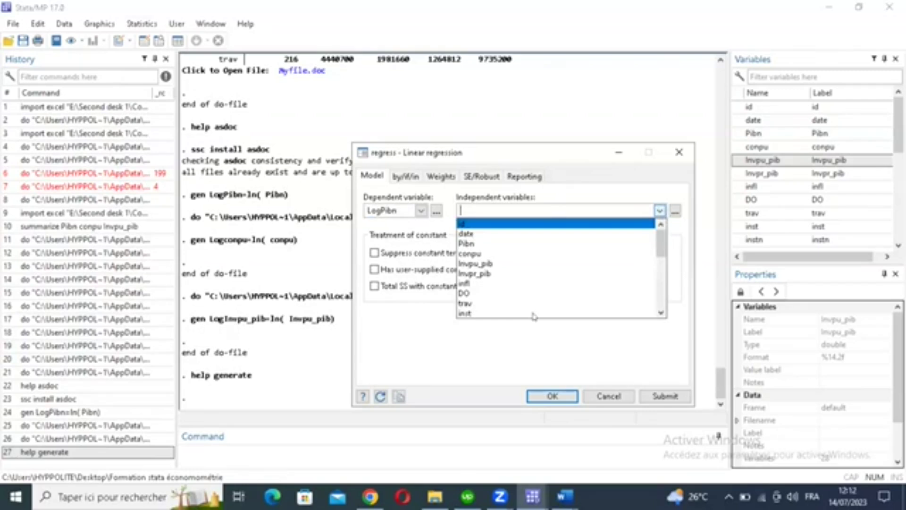
{"action": "scroll", "coordinate": [493, 304], "scroll_direction": "down", "scroll_amount": 5}
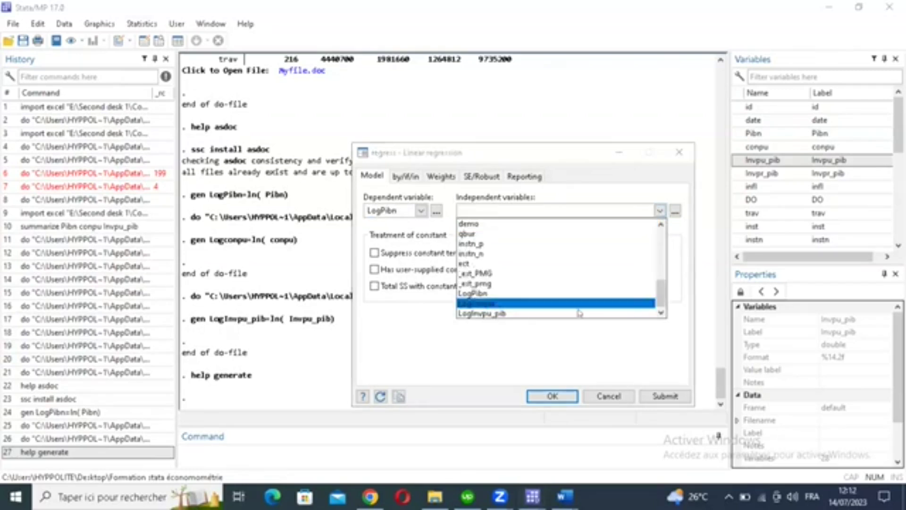
{"action": "left_click", "coordinate": [493, 303]}
{"action": "left_click", "coordinate": [484, 314]}
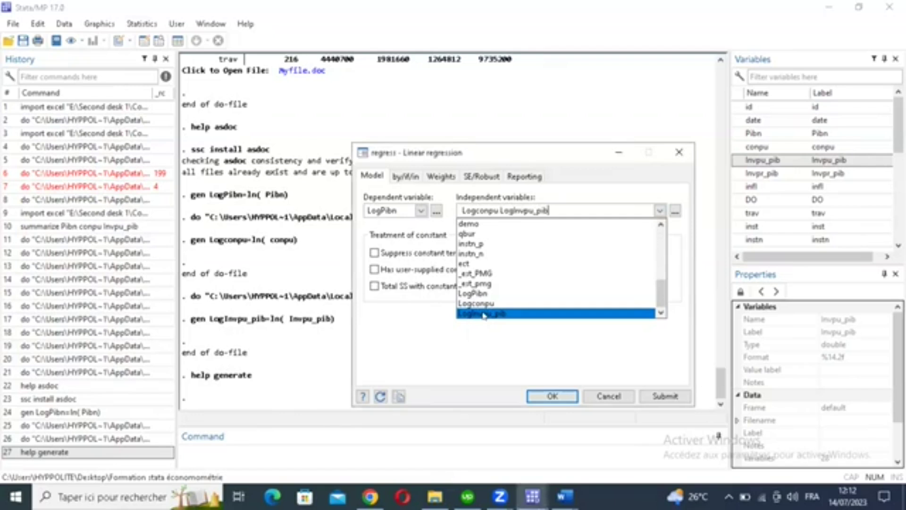
{"action": "left_click", "coordinate": [569, 206]}
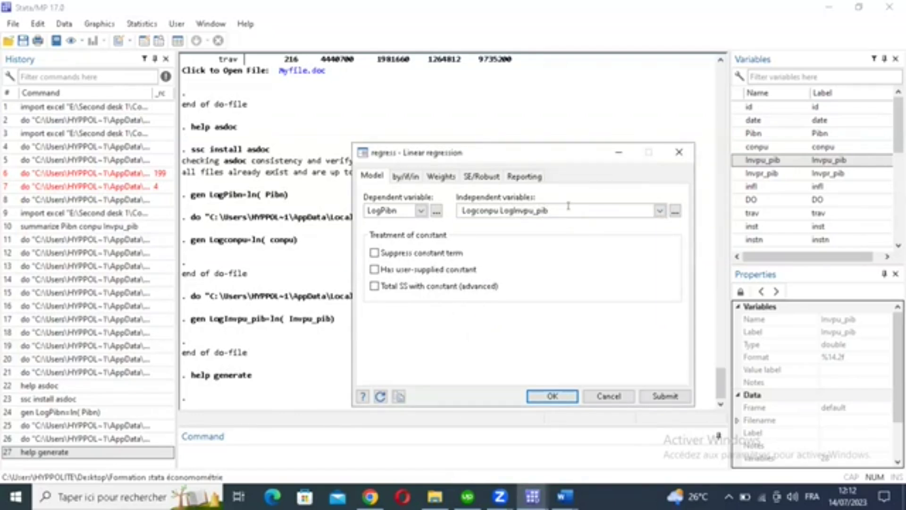
{"action": "key", "text": "shift+F10"}
{"action": "key", "text": "ctrl+a"}
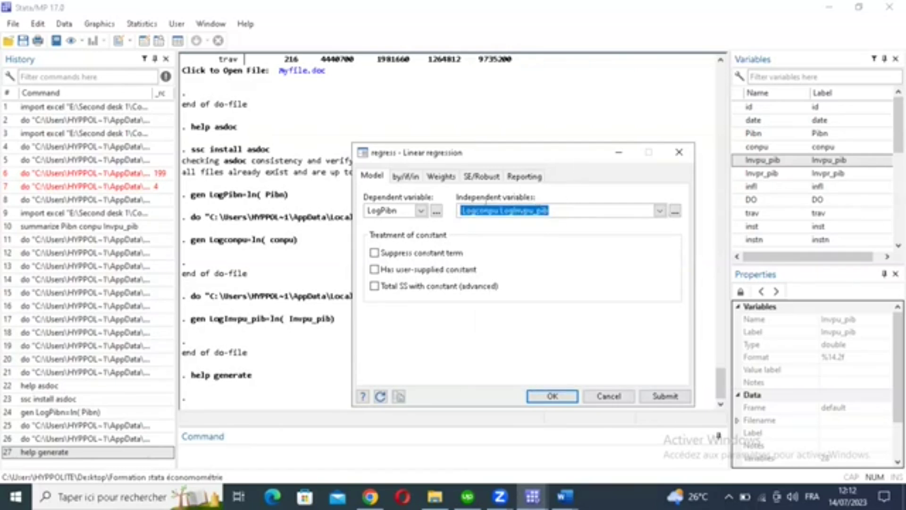
{"action": "left_click", "coordinate": [548, 209]}
{"action": "left_click_drag", "start_coordinate": [548, 209], "coordinate": [510, 209]}
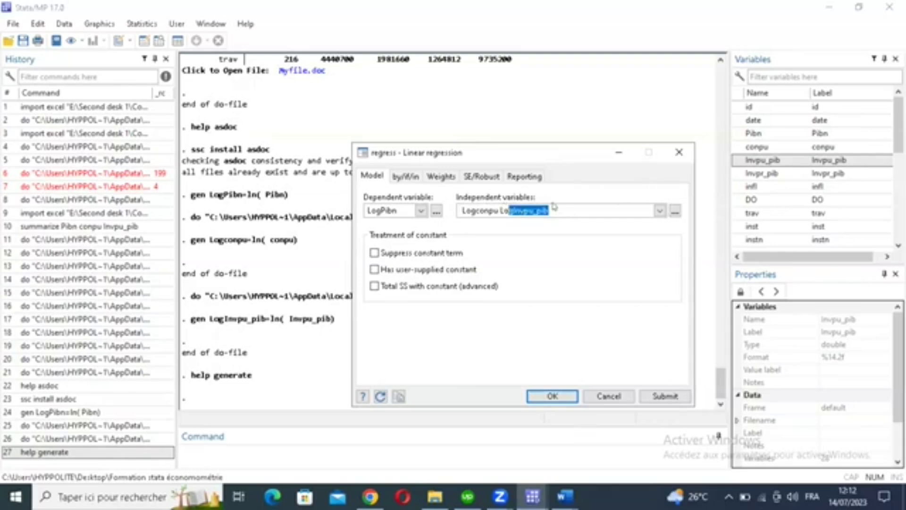
{"action": "left_click", "coordinate": [465, 208]}
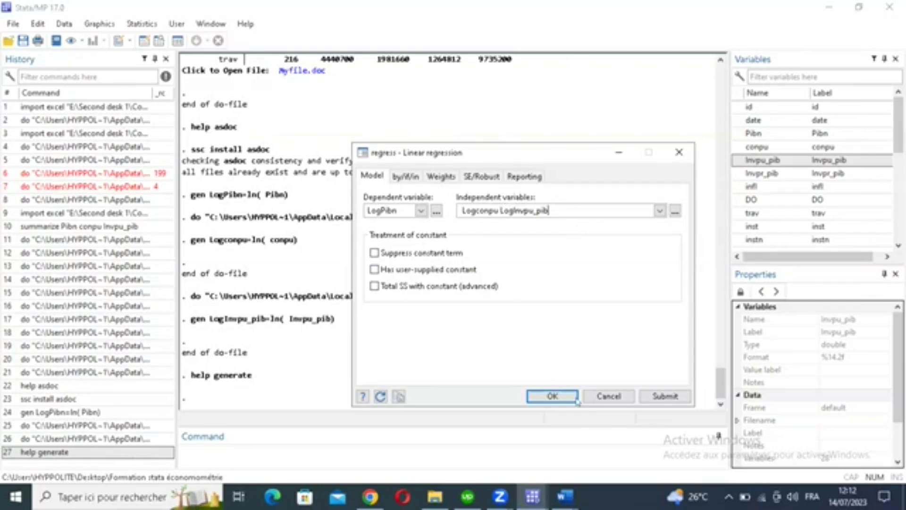
Step: Run the linear regression and copy its command, regress LogPibn Logconpu LogInvpu_pib, from the command history
{"action": "left_click", "coordinate": [548, 397]}
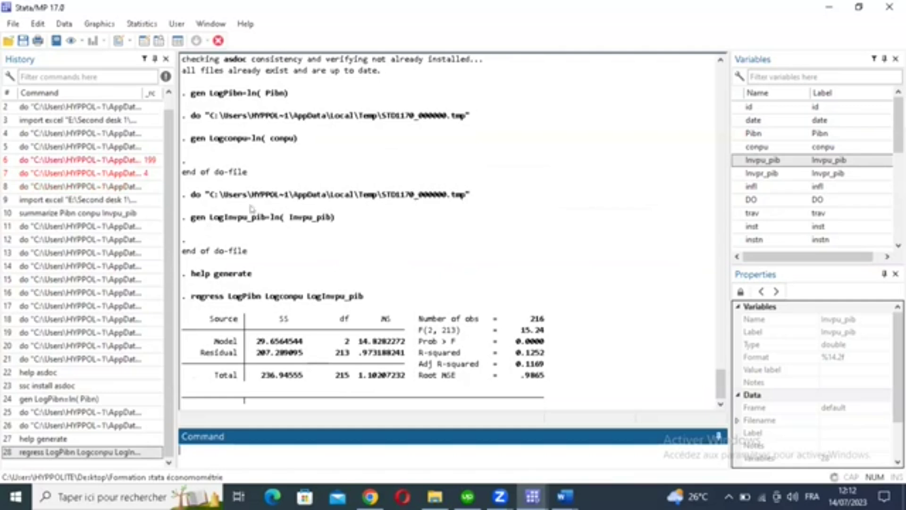
{"action": "left_click", "coordinate": [50, 452]}
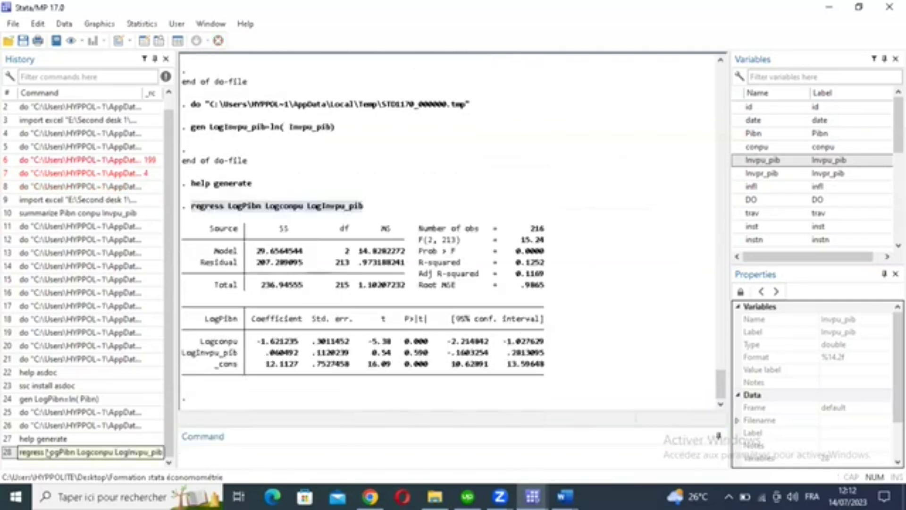
{"action": "left_click_drag", "start_coordinate": [48, 452], "coordinate": [219, 452]}
{"action": "key", "text": "ctrl+c"}
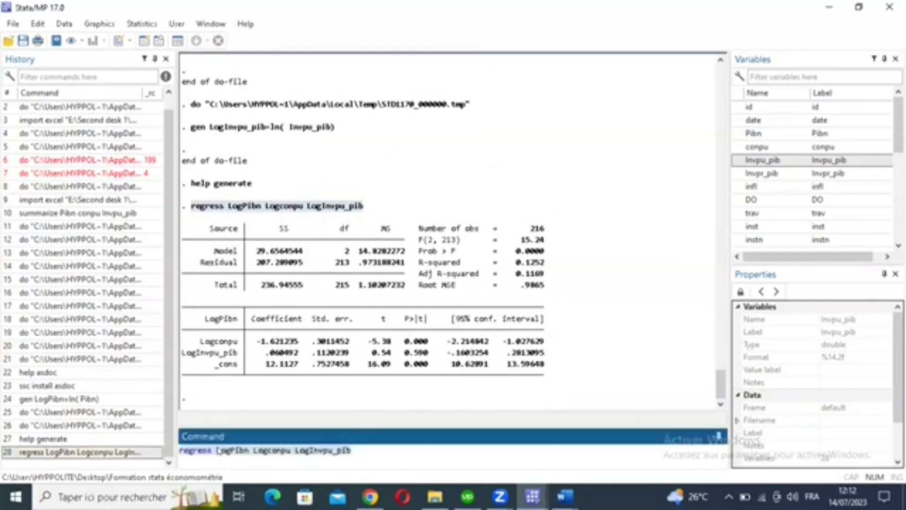
{"action": "right_click", "coordinate": [219, 450]}
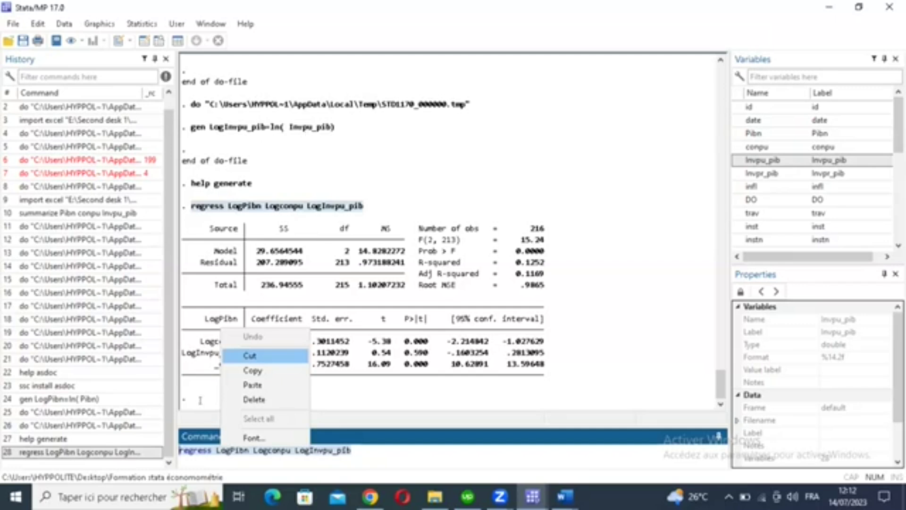
Step: Add the comment *faire une régression linéaire at the end of the do-file
{"action": "key", "text": "alt+Tab"}
{"action": "type", "text": "*d"}
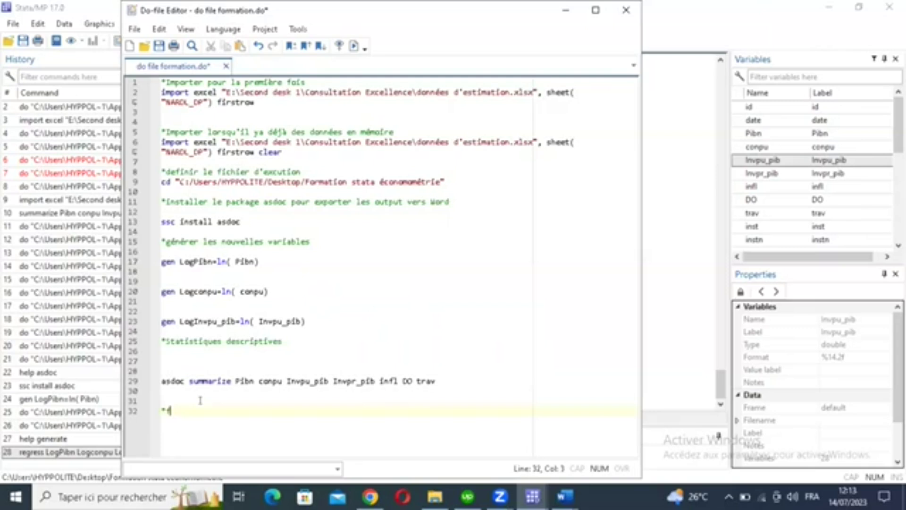
{"action": "type", "text": "oi"}
{"action": "type", "text": "re "}
{"action": "type", "text": "une régre"}
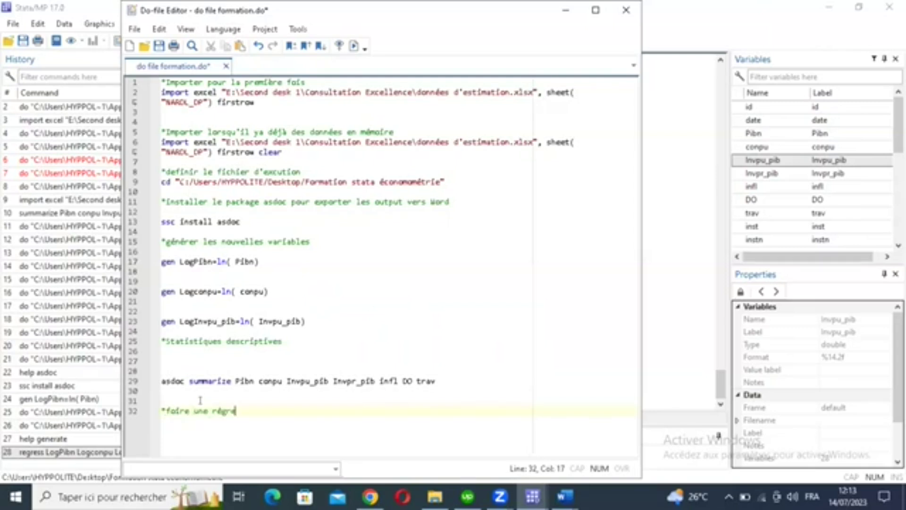
{"action": "type", "text": "ssio"}
{"action": "type", "text": "n lo"}
{"action": "type", "text": "néaire"}
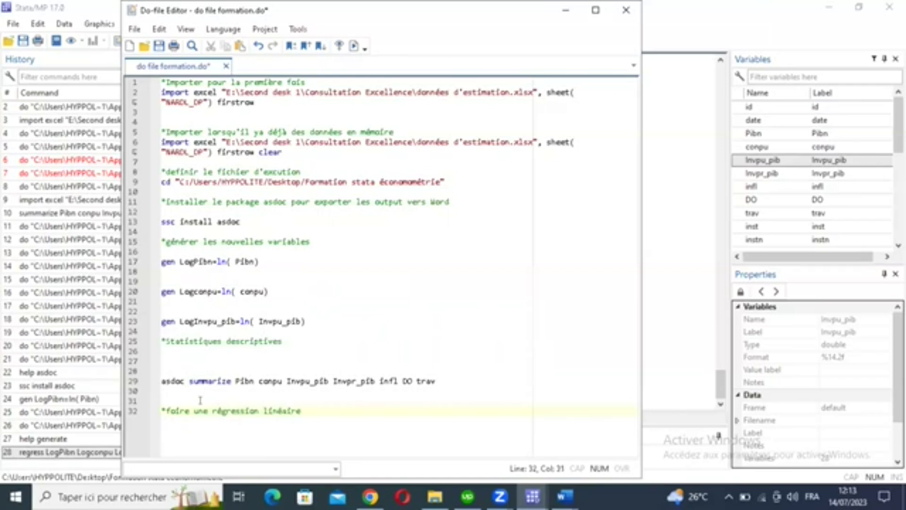
Step: Paste the copied command regress LogPibn Logconpu LogInvpu_pib two lines below the linear regression comment
{"action": "key", "text": "Return"}
{"action": "key", "text": "Return"}
{"action": "key", "text": "ctrl+v"}
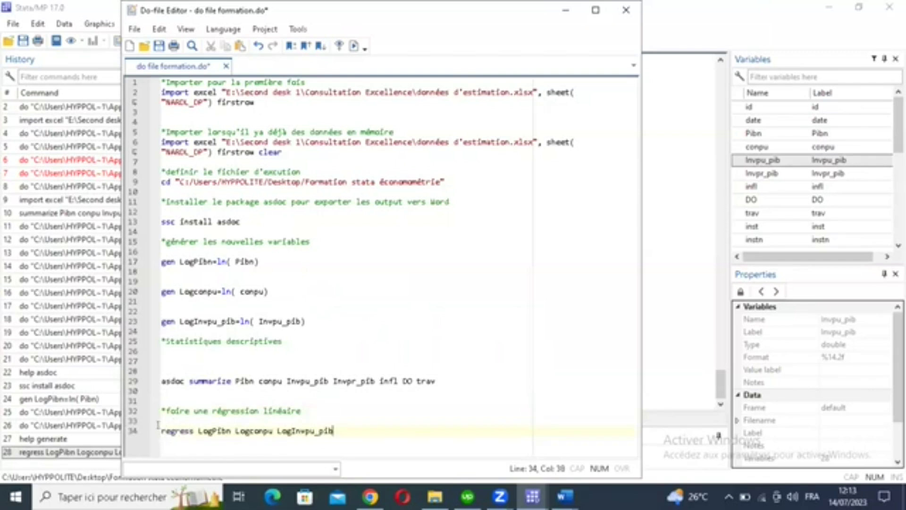
{"action": "double_click", "coordinate": [194, 430]}
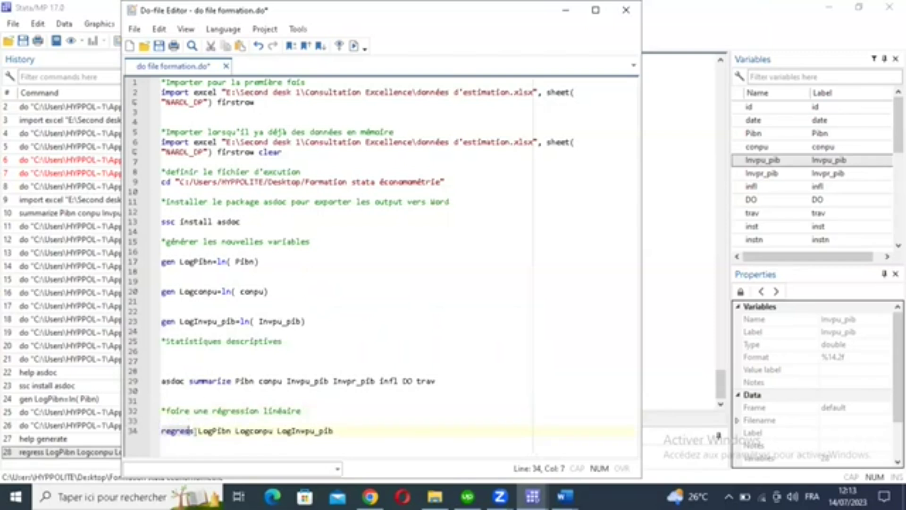
Step: Point out the dependent variable LogPibn and the independent variables Logconpu and LogInvpu_pib in the do-file's regress command
{"action": "left_click_drag", "start_coordinate": [198, 430], "coordinate": [231, 430]}
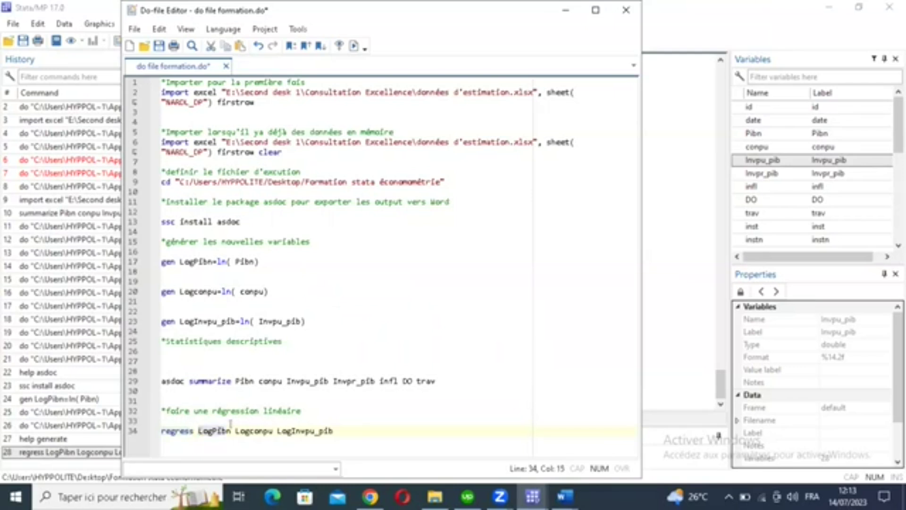
{"action": "right_click", "coordinate": [231, 423]}
{"action": "left_click", "coordinate": [342, 430]}
{"action": "left_click_drag", "start_coordinate": [198, 431], "coordinate": [348, 427]}
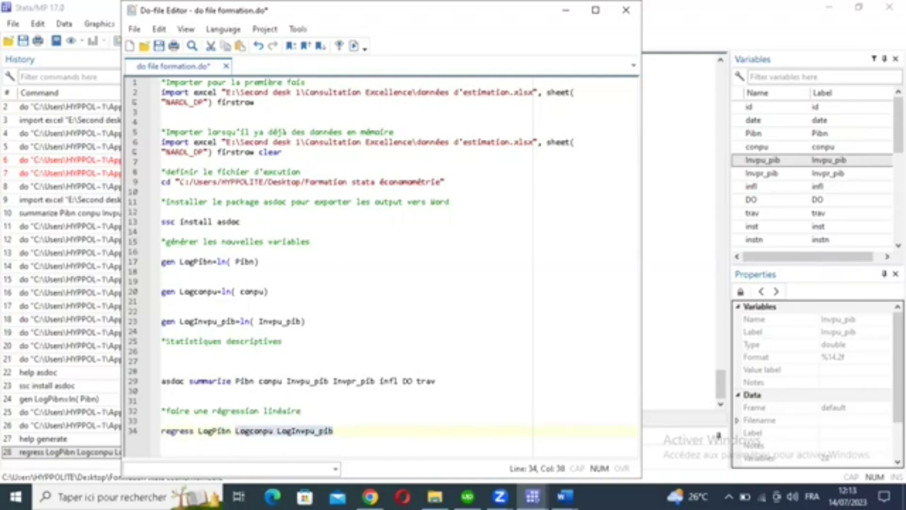
Step: Examine the regression output in the main Stata window, including R-squared and the p-values, and select the whole result block
{"action": "left_click", "coordinate": [532, 495]}
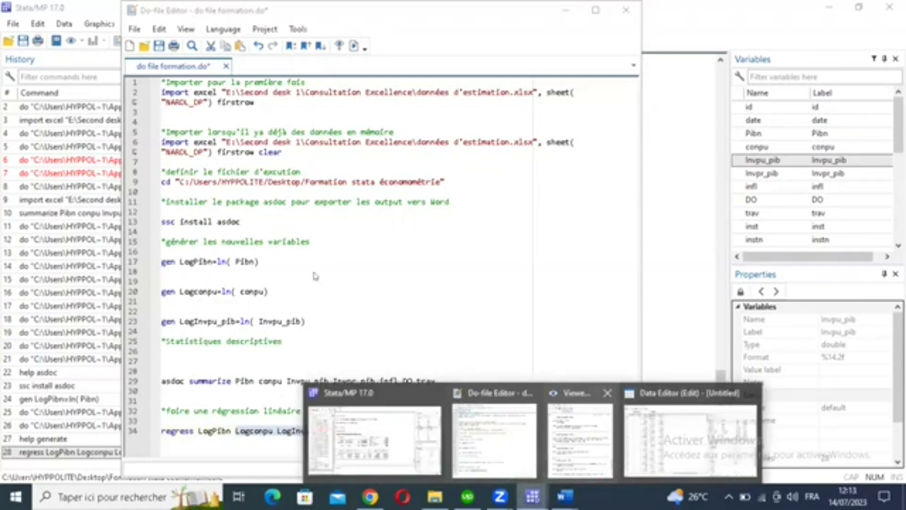
{"action": "key", "text": "alt+Tab"}
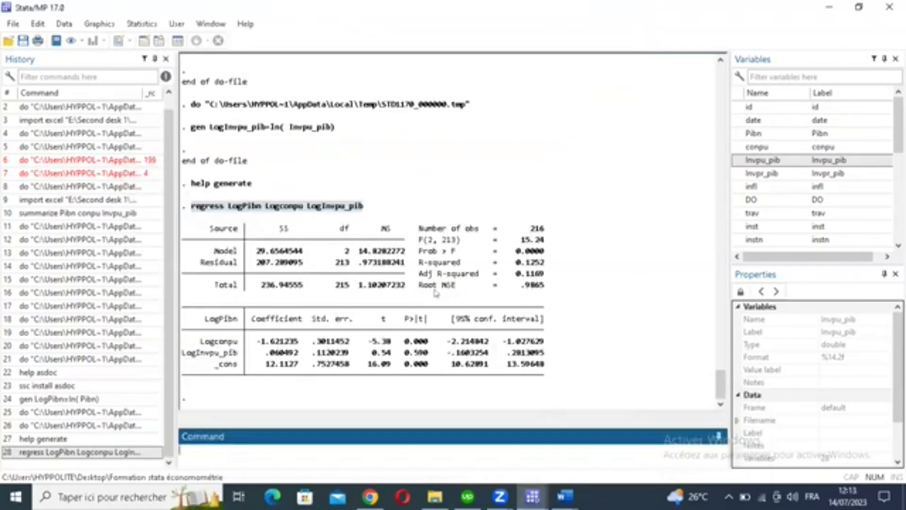
{"action": "left_click", "coordinate": [554, 263]}
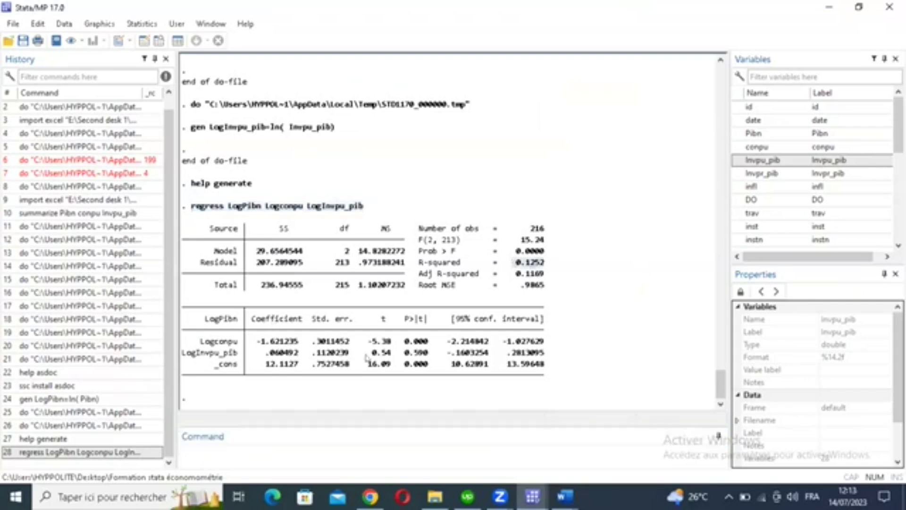
{"action": "left_click", "coordinate": [412, 349]}
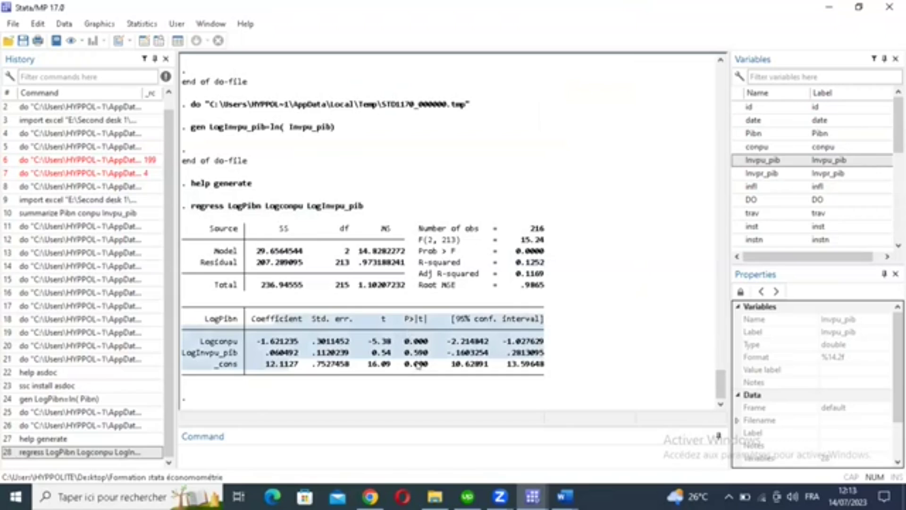
{"action": "left_click_drag", "start_coordinate": [409, 331], "coordinate": [419, 364]}
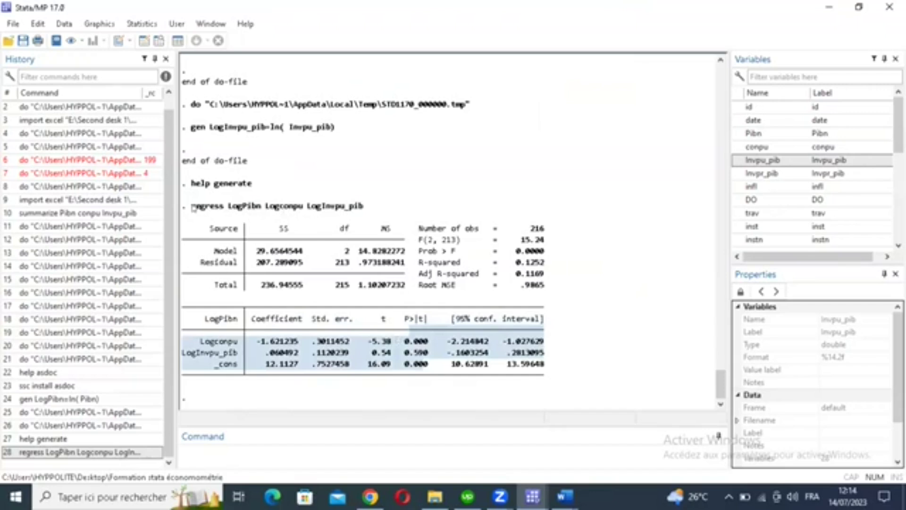
{"action": "left_click_drag", "start_coordinate": [193, 208], "coordinate": [362, 206]}
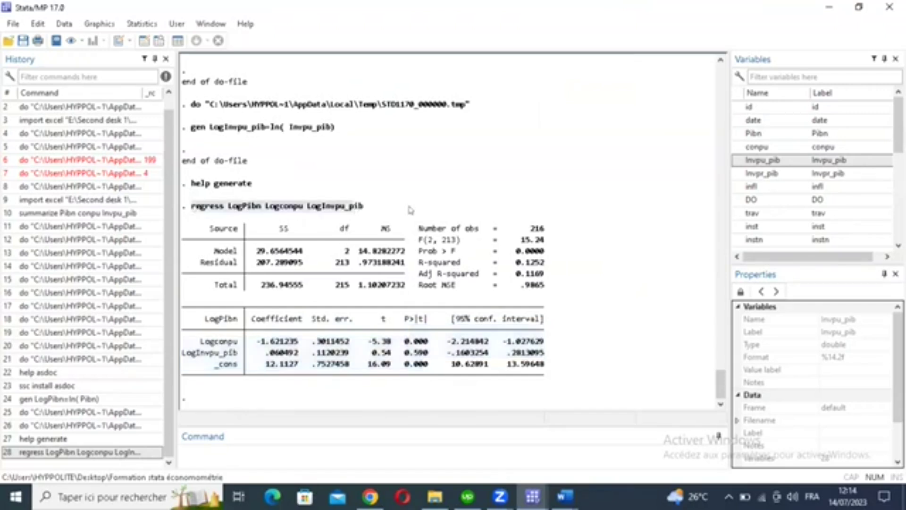
{"action": "left_click", "coordinate": [513, 344], "text": "shift"}
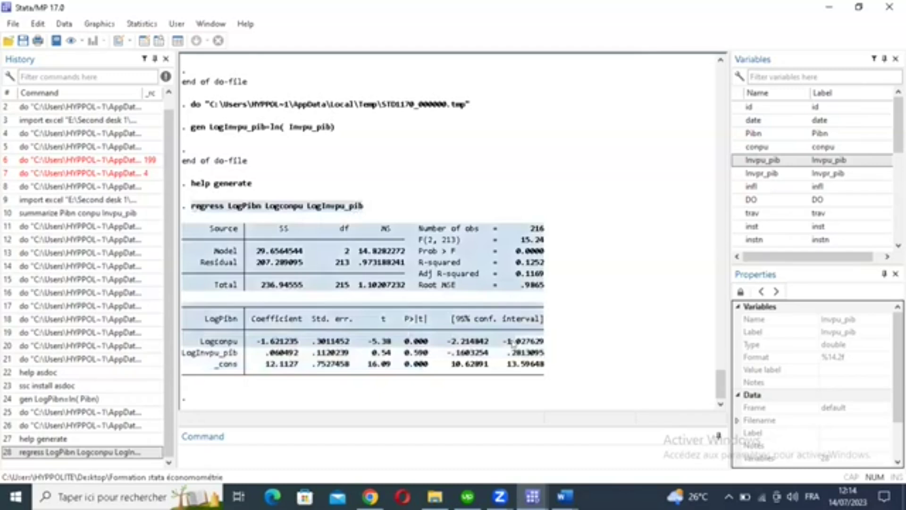
{"action": "left_click", "coordinate": [544, 377], "text": "shift"}
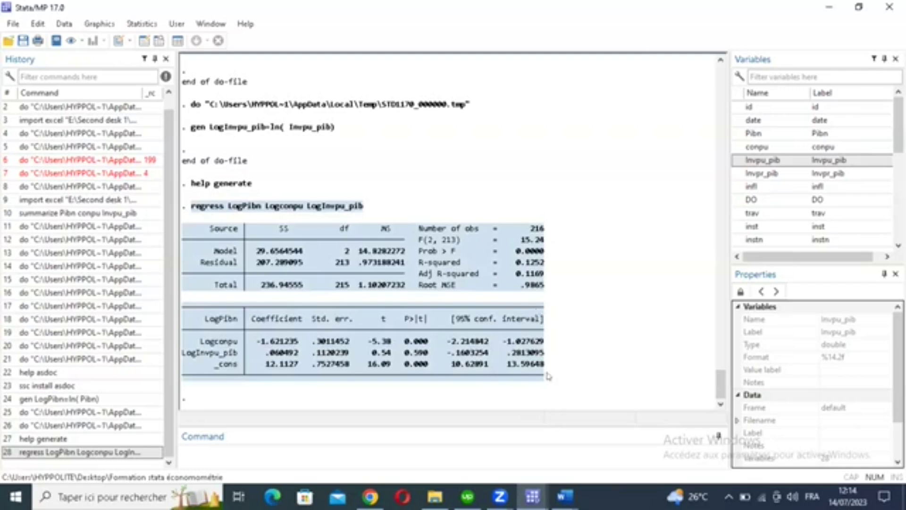
Step: Return to the do-file and prefix its regress command with asdoc for export to Word
{"action": "left_click", "coordinate": [533, 496]}
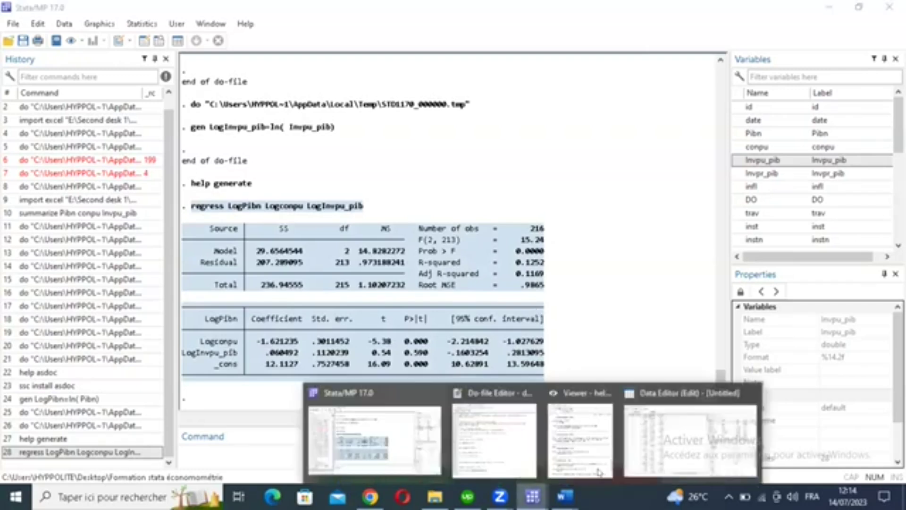
{"action": "left_click", "coordinate": [495, 439]}
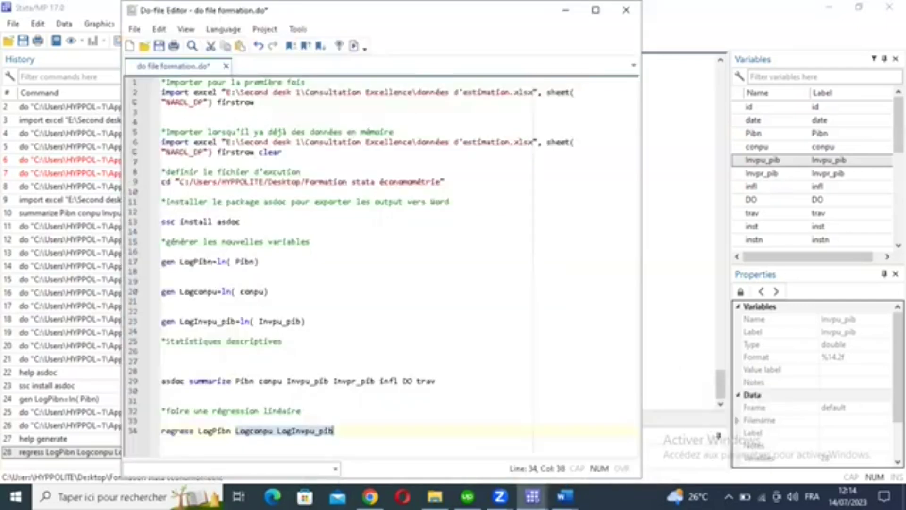
{"action": "type", "text": "as"}
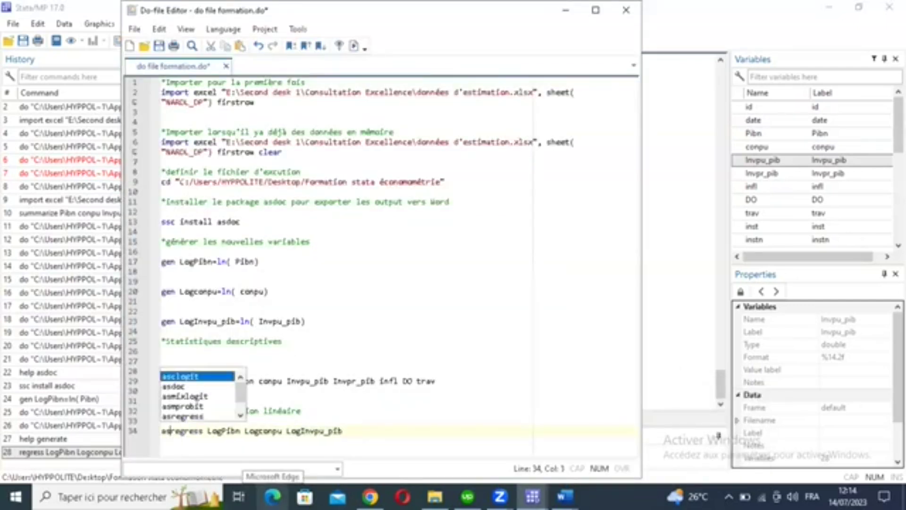
{"action": "type", "text": "doc"}
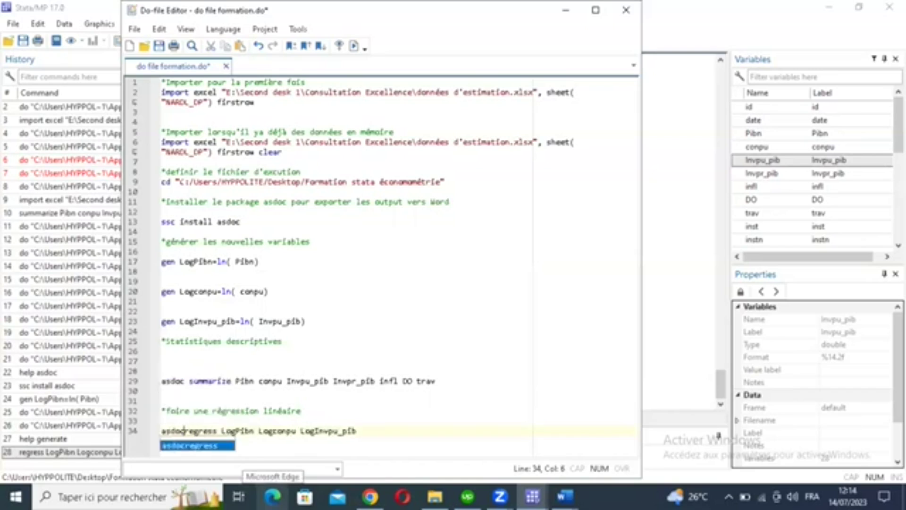
Step: Run the do-file line asdoc regress LogPibn Logconpu LogInvpu_pib to export the regression results to Myfile.doc
{"action": "mouse_move", "coordinate": [371, 497]}
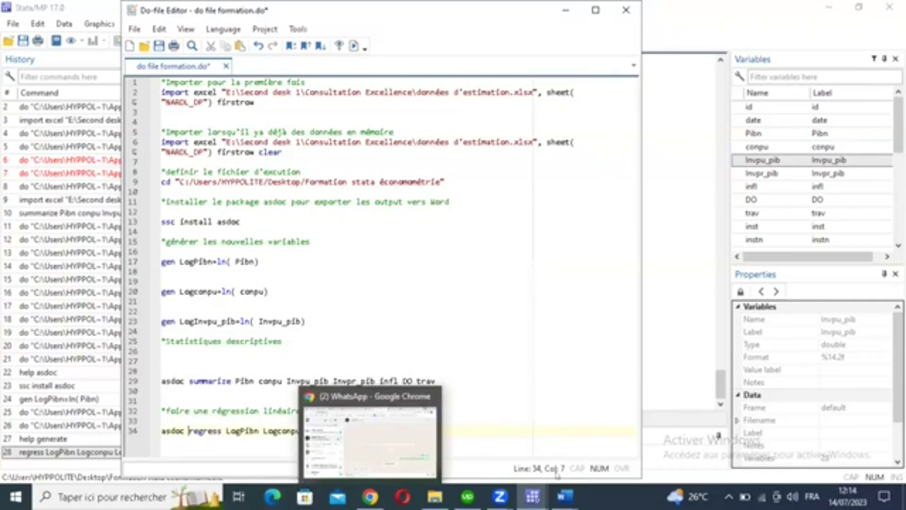
{"action": "left_click", "coordinate": [565, 496]}
{"action": "mouse_move", "coordinate": [532, 497]}
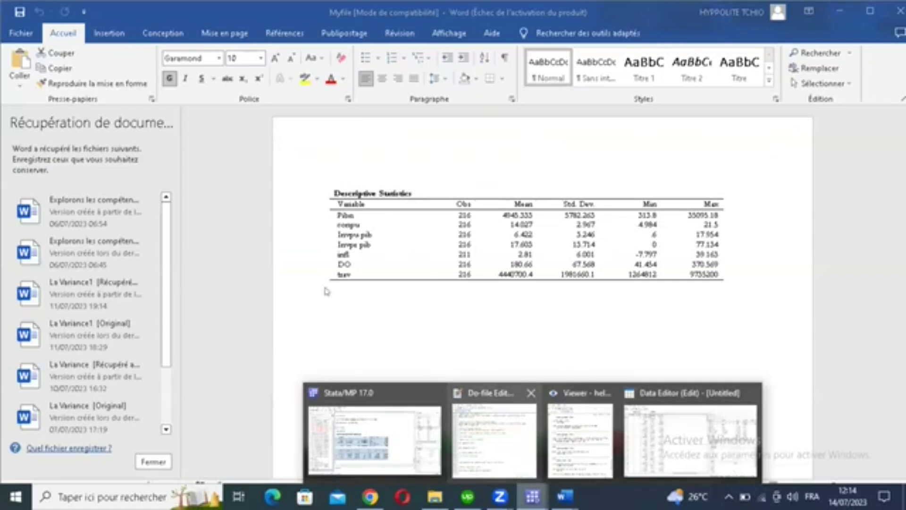
{"action": "left_click", "coordinate": [437, 406]}
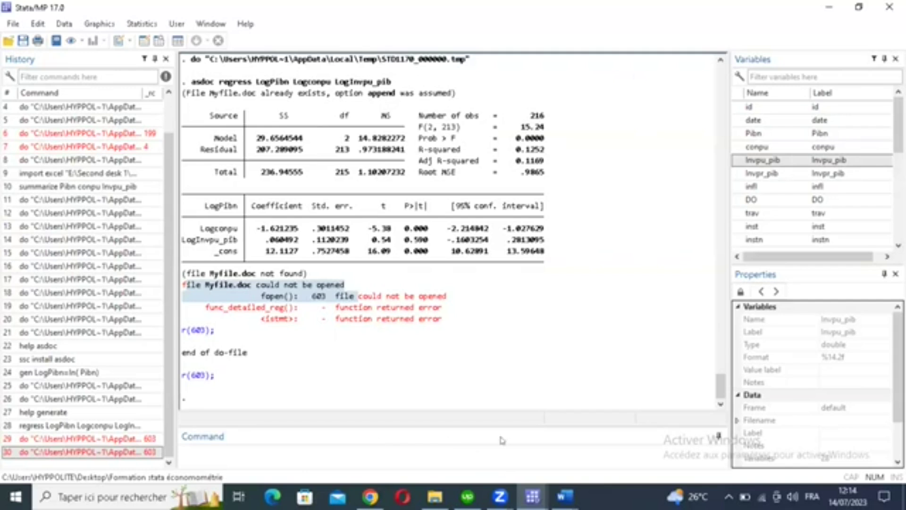
{"action": "key", "text": "alt+Tab"}
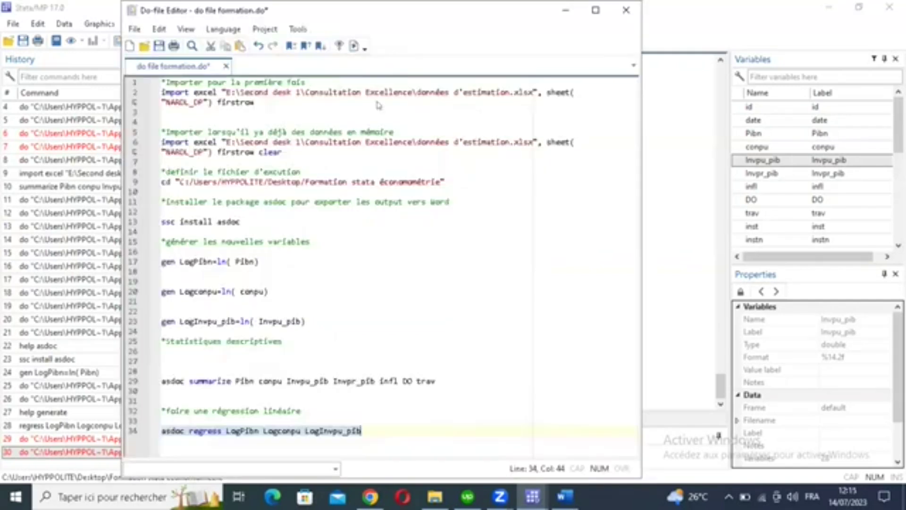
{"action": "key", "text": "ctrl+d"}
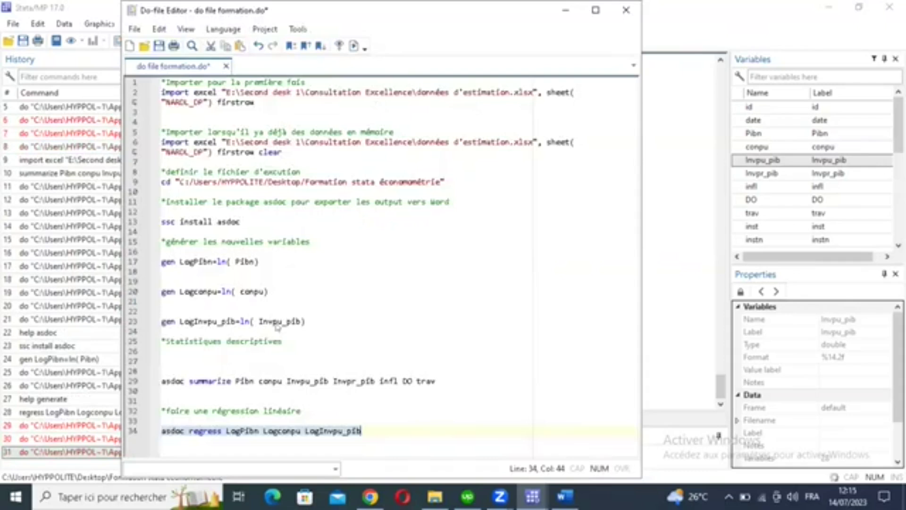
{"action": "key", "text": "alt+Tab"}
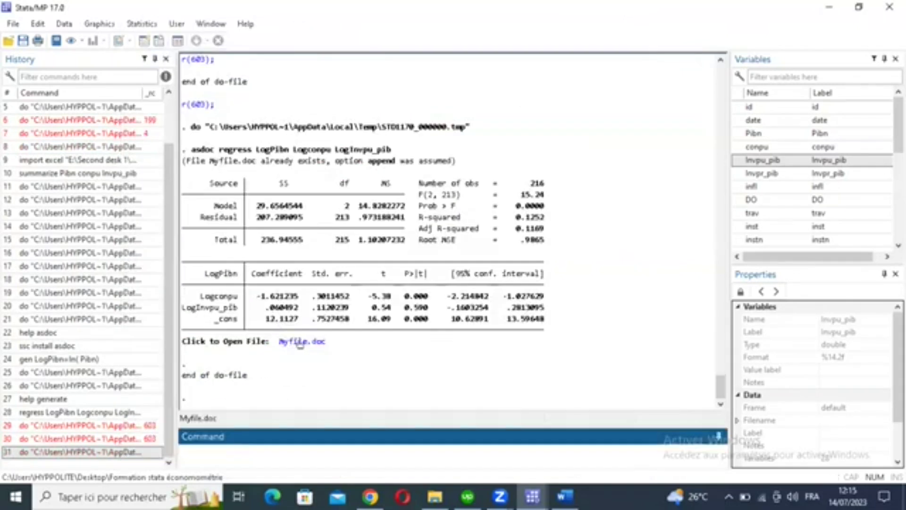
Step: Open the exported Myfile.doc in Word and examine the Linear regression table's coefficients, significance and fit statistics
{"action": "left_click", "coordinate": [300, 342]}
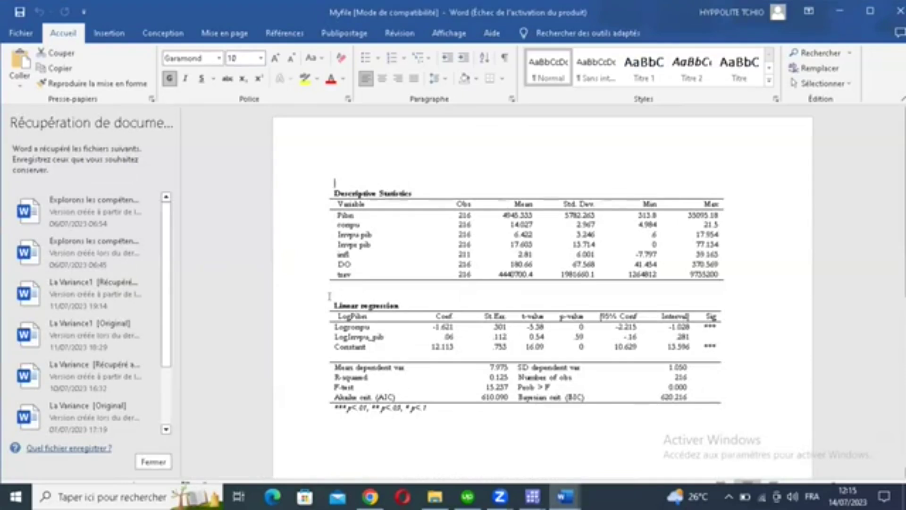
{"action": "double_click", "coordinate": [347, 305]}
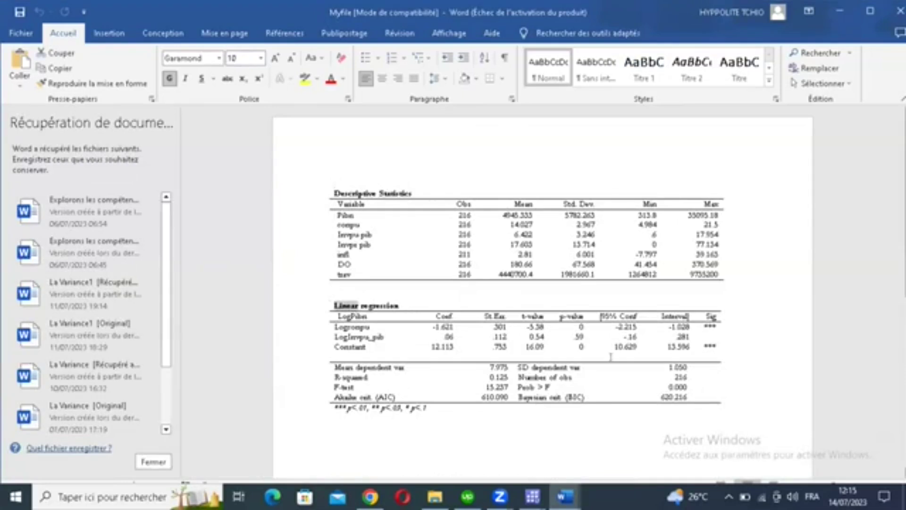
{"action": "left_click", "coordinate": [709, 401], "text": "shift"}
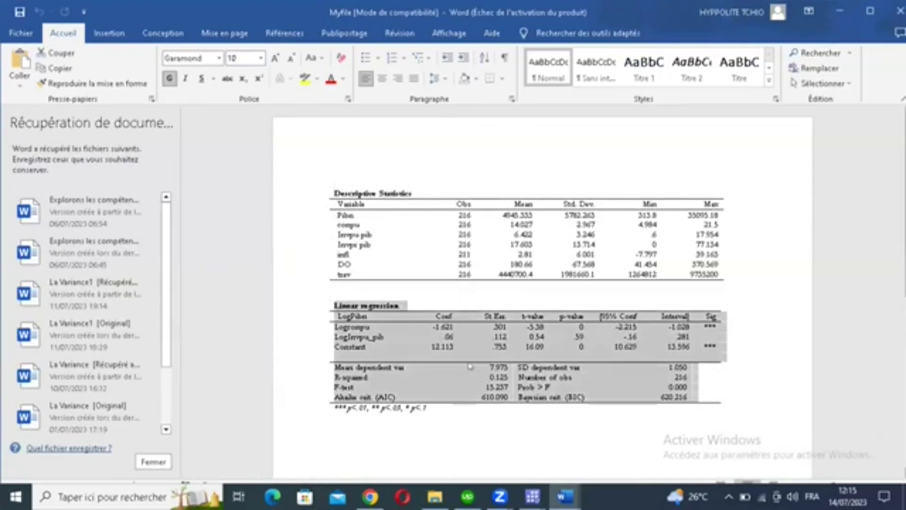
{"action": "left_click", "coordinate": [450, 326]}
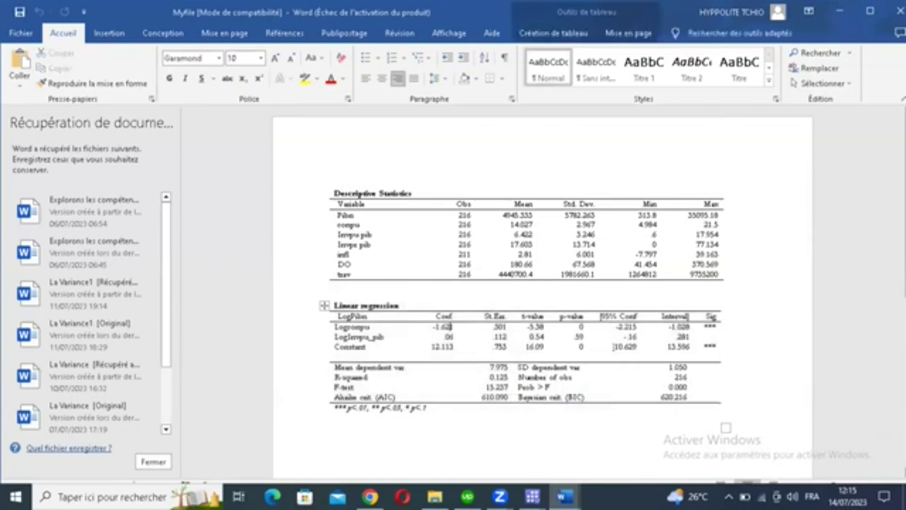
{"action": "mouse_move", "coordinate": [322, 392]}
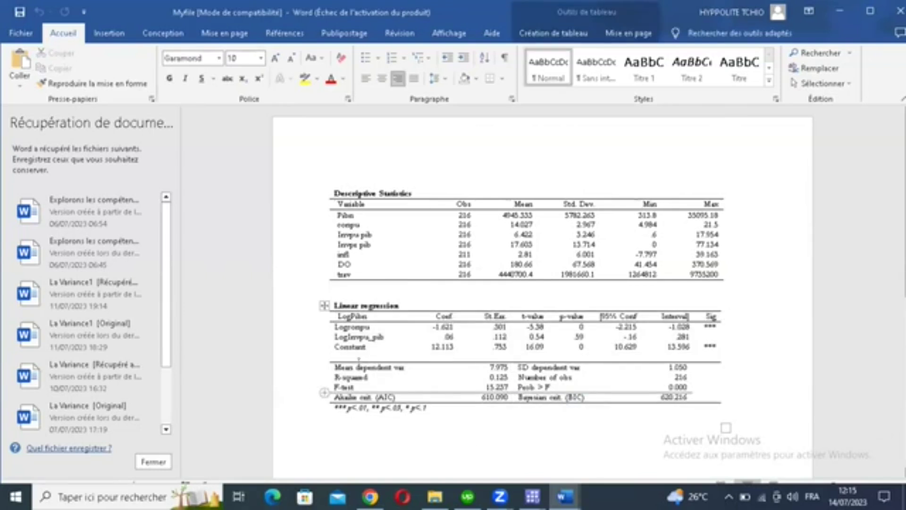
{"action": "left_click_drag", "start_coordinate": [609, 397], "coordinate": [337, 367]}
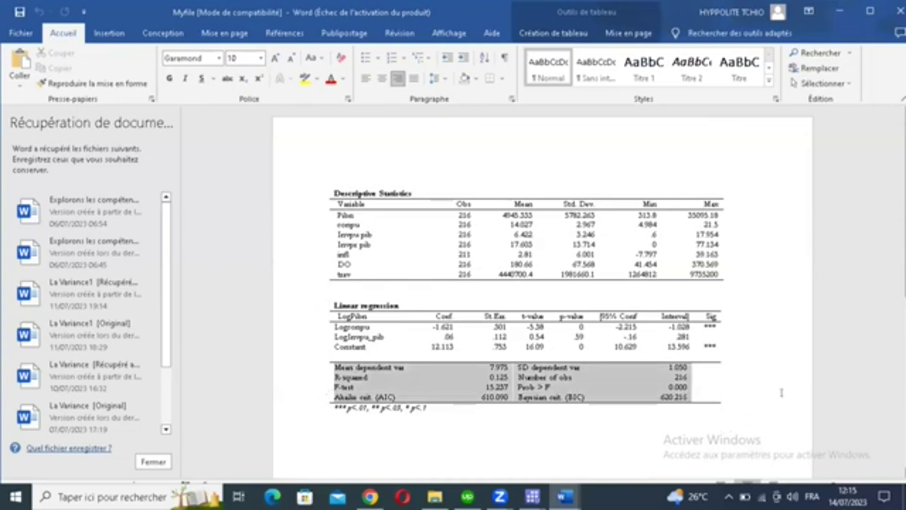
{"action": "left_click", "coordinate": [453, 425]}
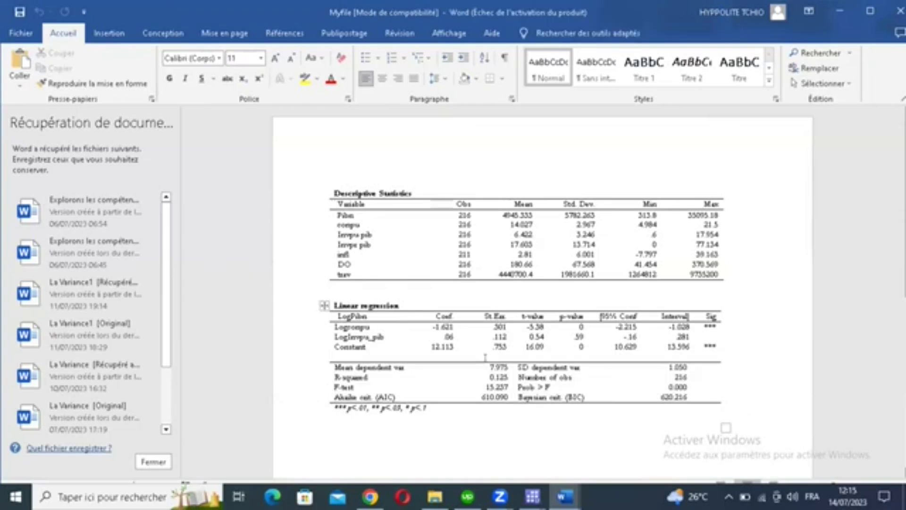
{"action": "scroll", "coordinate": [616, 264], "scroll_direction": "down", "scroll_amount": 1}
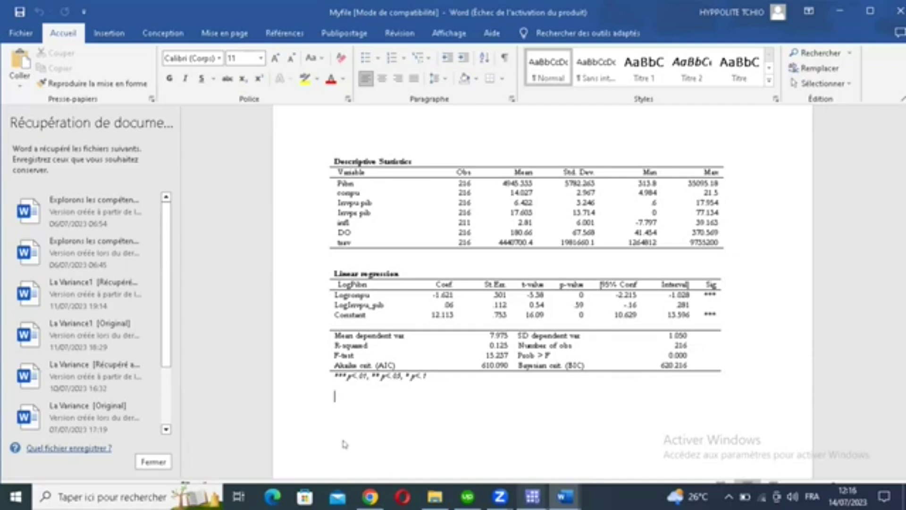
{"action": "mouse_move", "coordinate": [533, 496]}
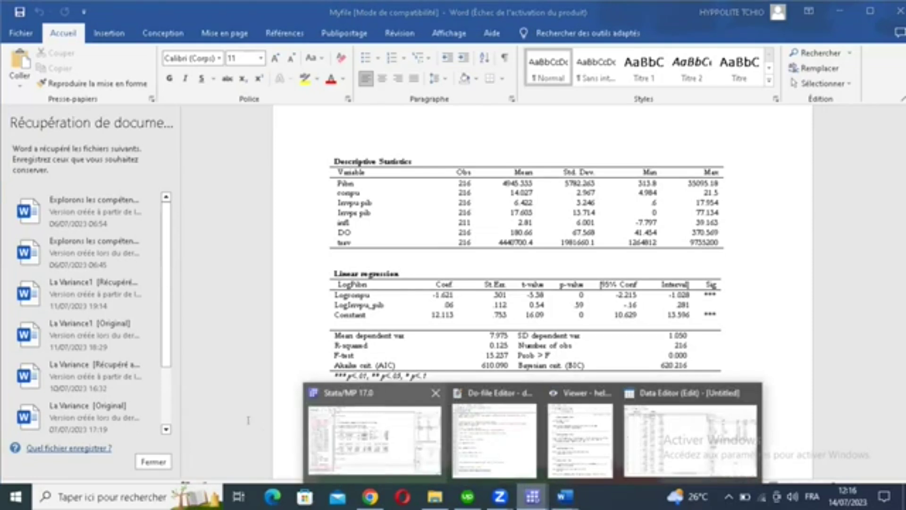
{"action": "key", "text": "alt+Tab"}
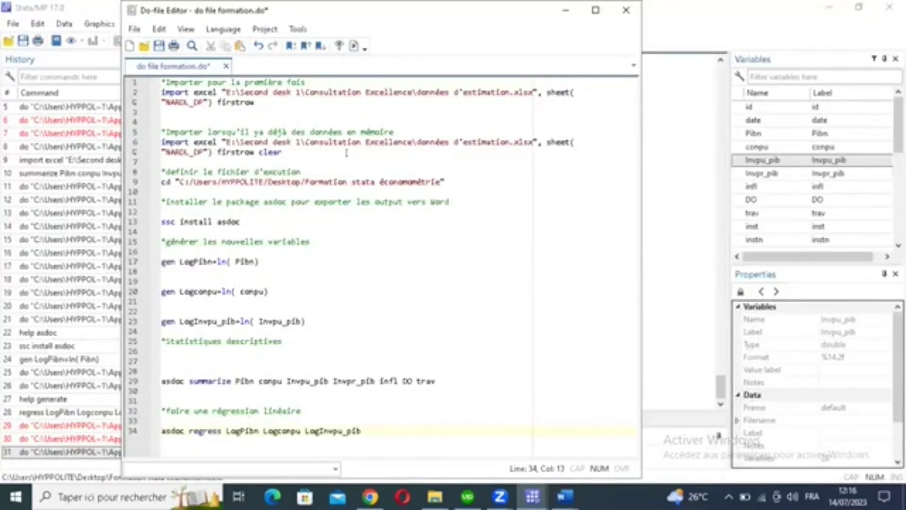
{"action": "key", "text": "alt+Tab"}
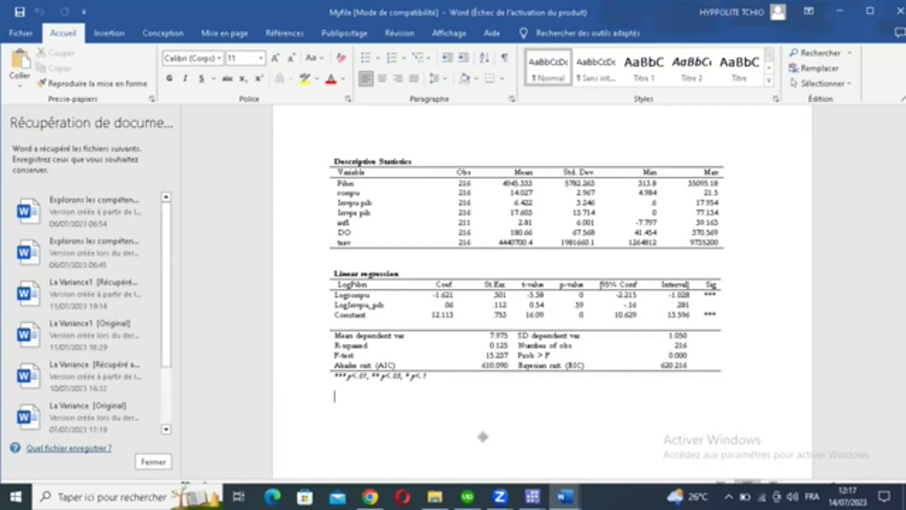
Step: Share do file formation.do from the Formation stata économométrie folder and données d'estimation from Consultation Excellence through Zoom
{"action": "key", "text": "alt+Tab"}
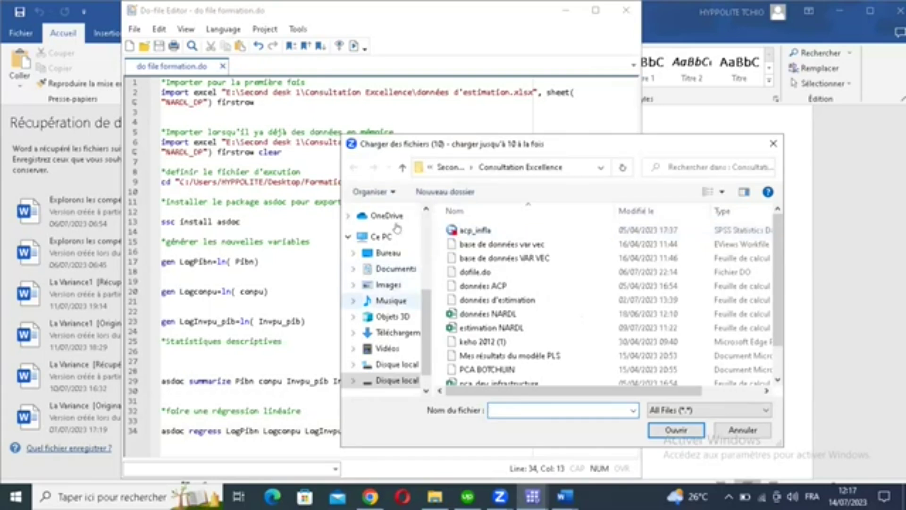
{"action": "scroll", "coordinate": [383, 337], "scroll_direction": "up", "scroll_amount": 2}
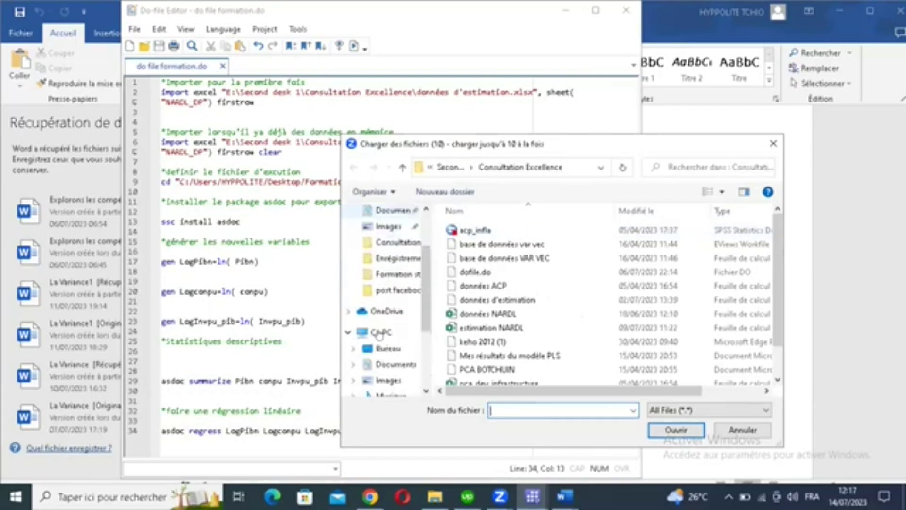
{"action": "left_click", "coordinate": [388, 348]}
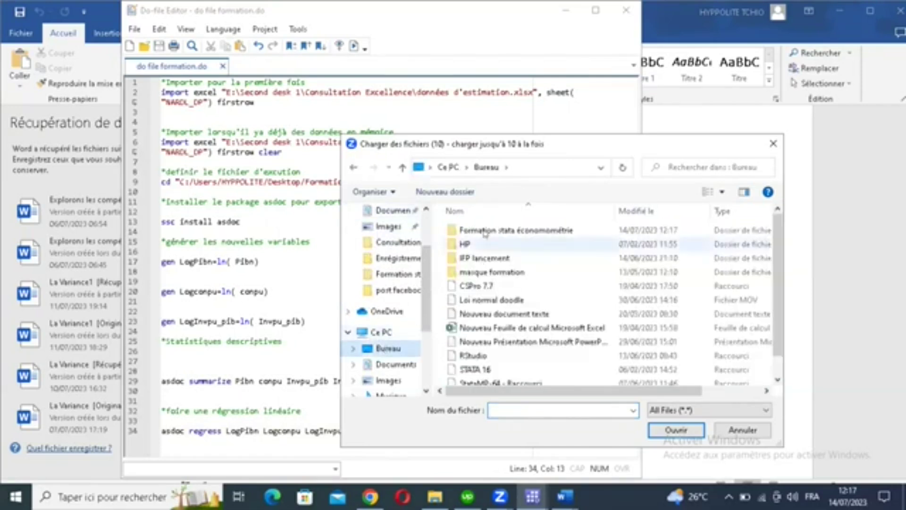
{"action": "double_click", "coordinate": [485, 232]}
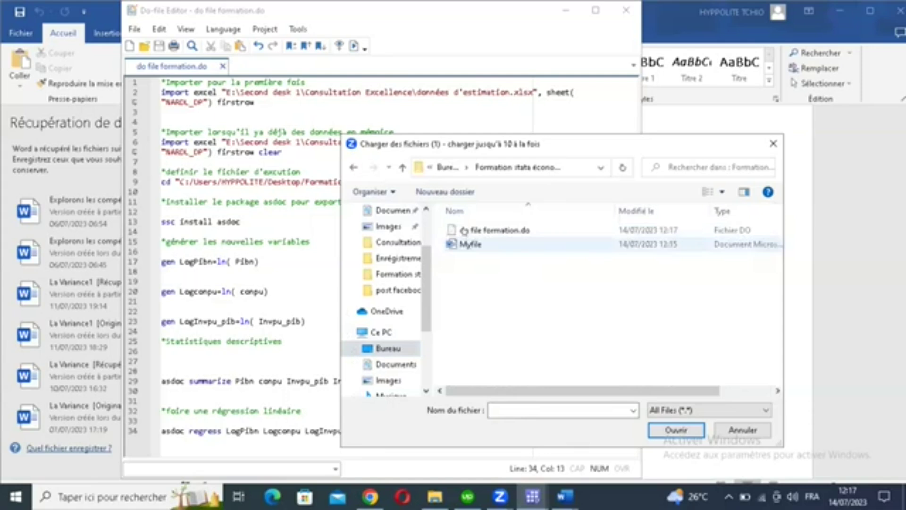
{"action": "left_click", "coordinate": [464, 230]}
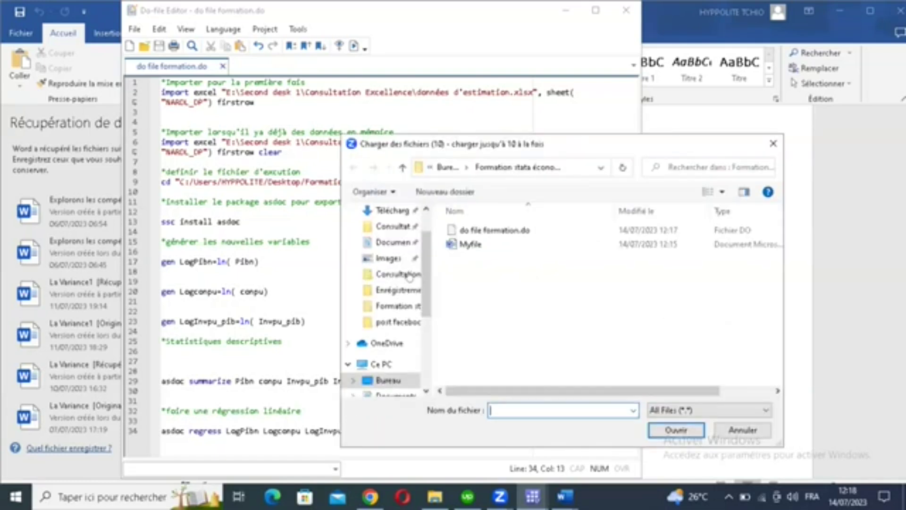
{"action": "left_click", "coordinate": [399, 278]}
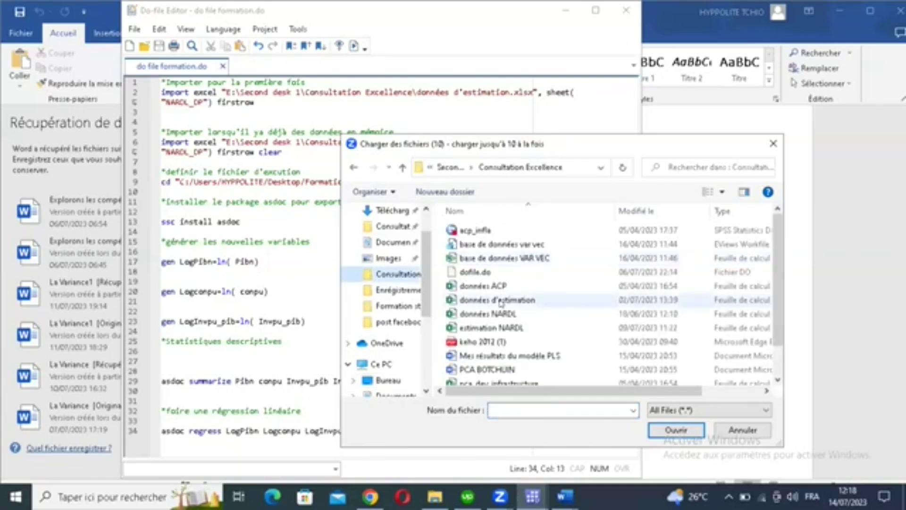
{"action": "double_click", "coordinate": [500, 301]}
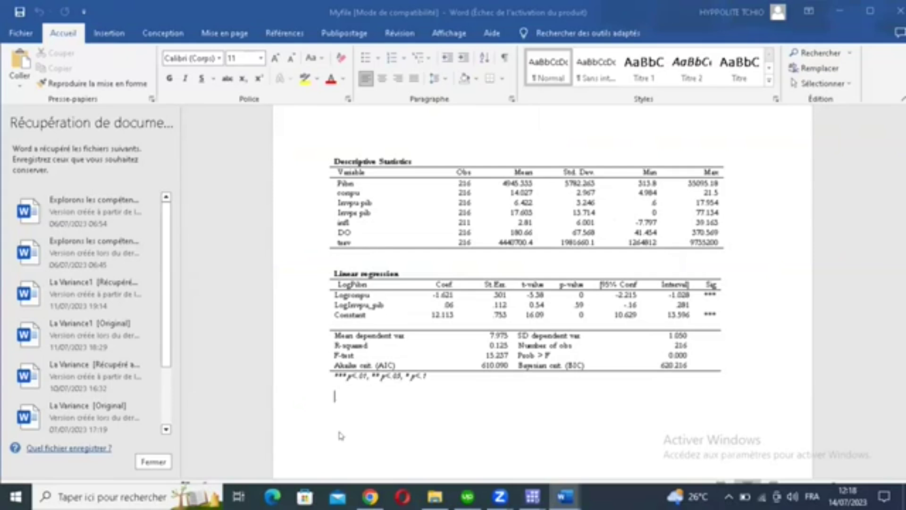
Step: Switch to Stata and import données d'estimation.xlsx from D:\Formation STATA_Cameroun, worksheet NARDL_DP, with the first row as variable names
{"action": "key", "text": "alt+Tab"}
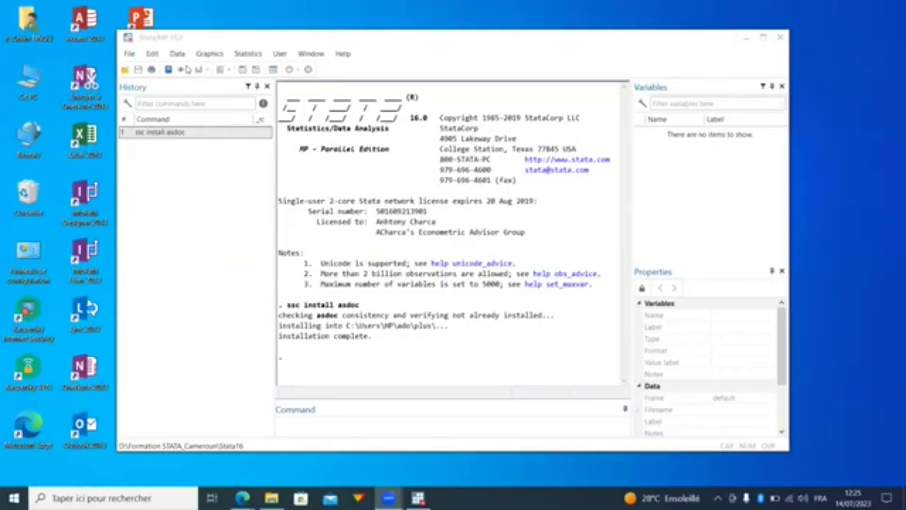
{"action": "left_click", "coordinate": [135, 58]}
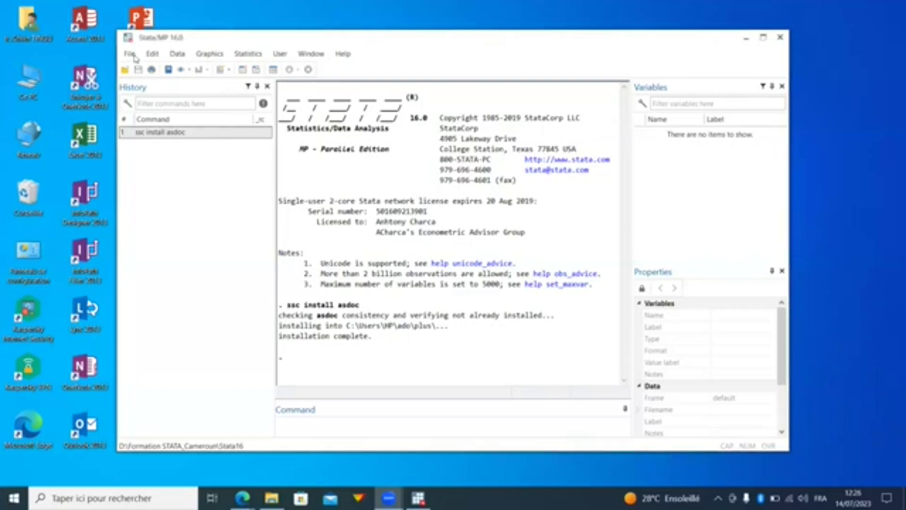
{"action": "mouse_move", "coordinate": [179, 198]}
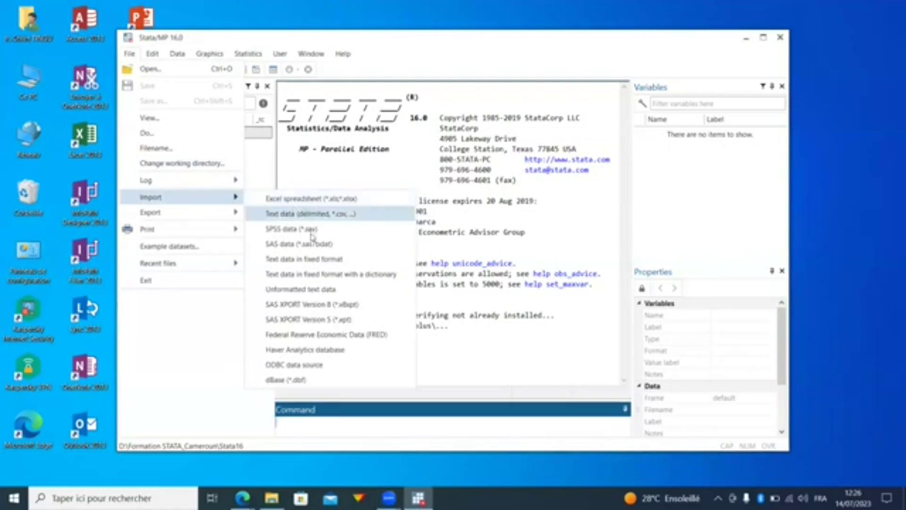
{"action": "left_click", "coordinate": [315, 199]}
{"action": "left_click", "coordinate": [548, 179]}
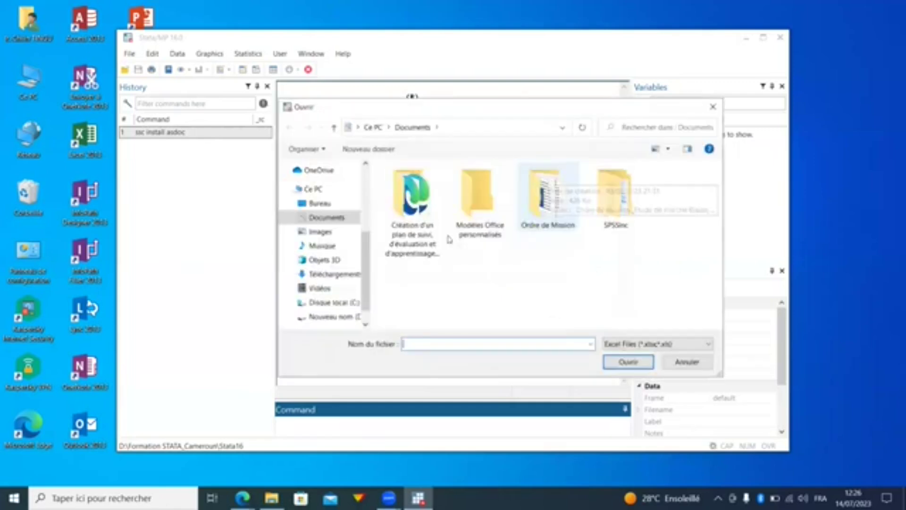
{"action": "scroll", "coordinate": [362, 297], "scroll_direction": "down", "scroll_amount": 1}
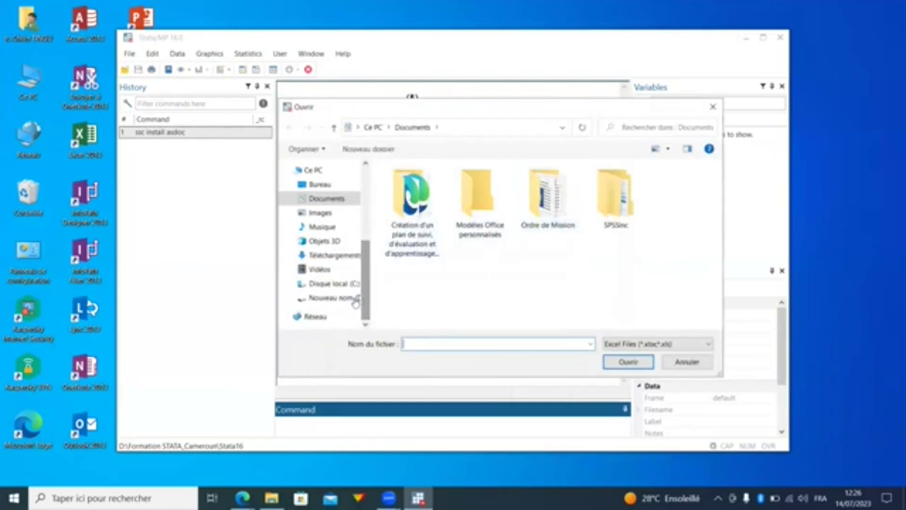
{"action": "left_click", "coordinate": [332, 298]}
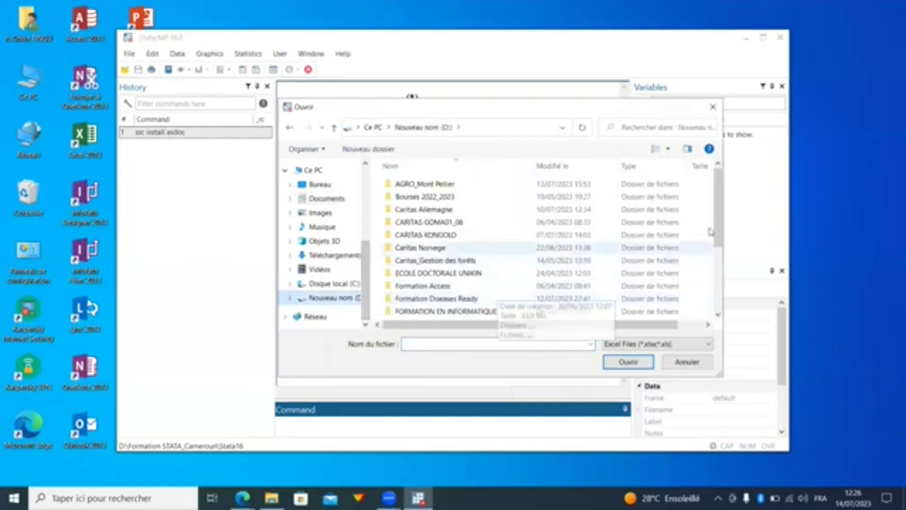
{"action": "scroll", "coordinate": [708, 298], "scroll_direction": "down", "scroll_amount": 3}
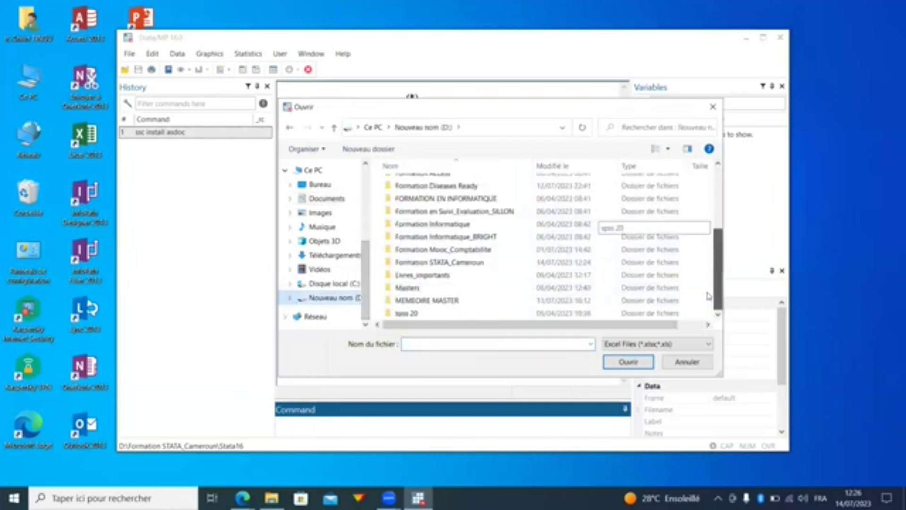
{"action": "double_click", "coordinate": [399, 261]}
{"action": "left_click", "coordinate": [416, 198]}
{"action": "left_click", "coordinate": [638, 364]}
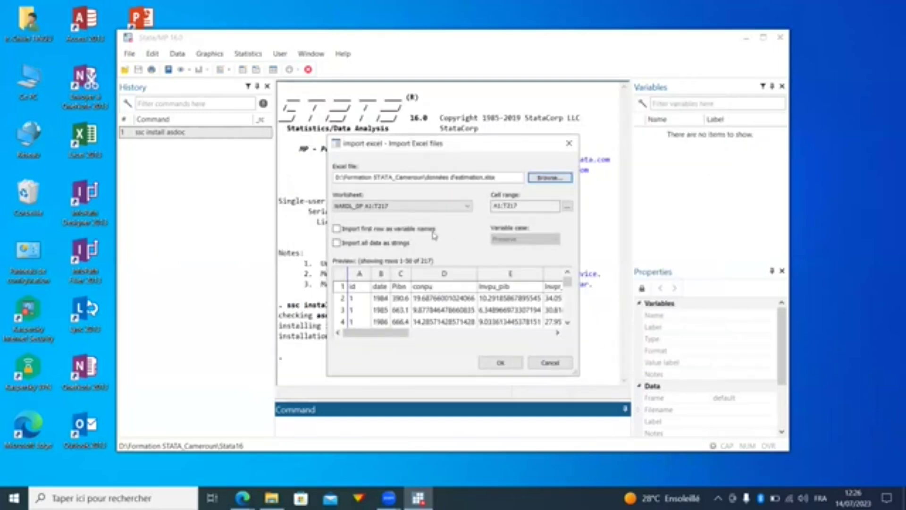
{"action": "left_click", "coordinate": [380, 231]}
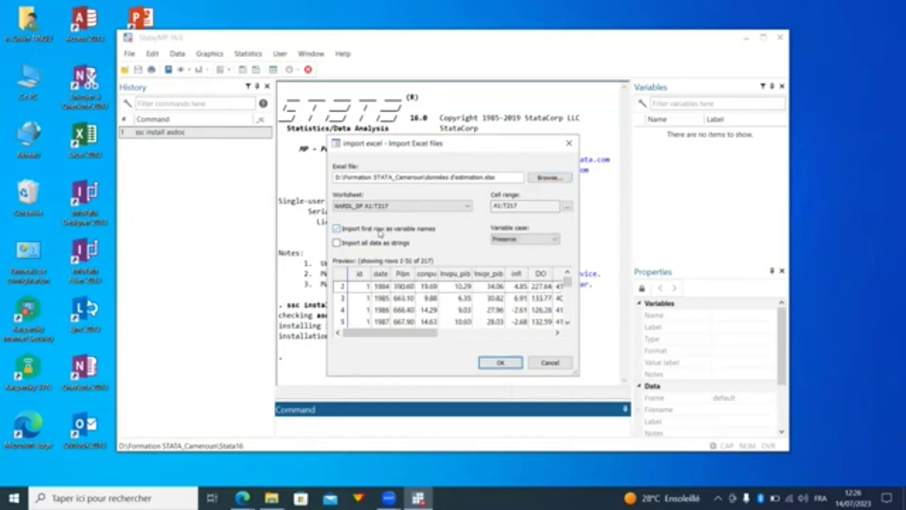
{"action": "left_click", "coordinate": [502, 362]}
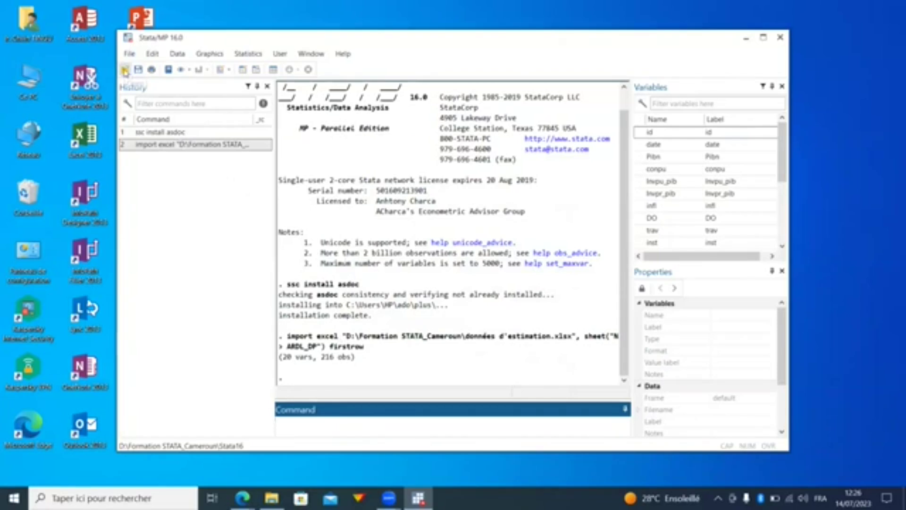
Step: Open do file formation.do from the Stata16 folder in the Do-file Editor
{"action": "left_click", "coordinate": [125, 70]}
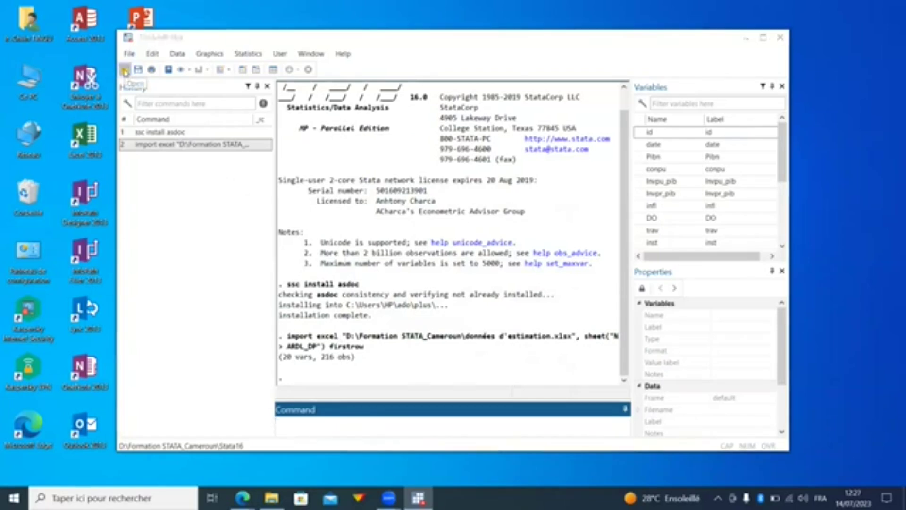
{"action": "double_click", "coordinate": [250, 131]}
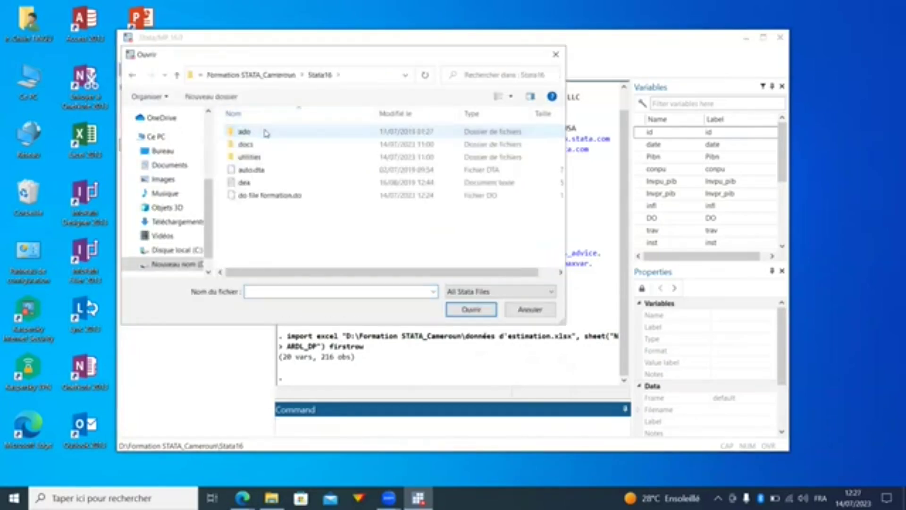
{"action": "left_click", "coordinate": [276, 197]}
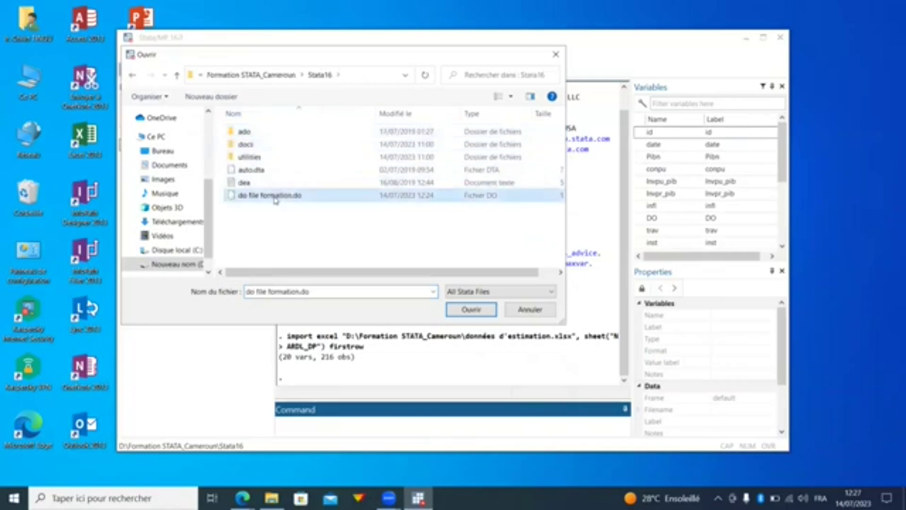
{"action": "left_click", "coordinate": [467, 312]}
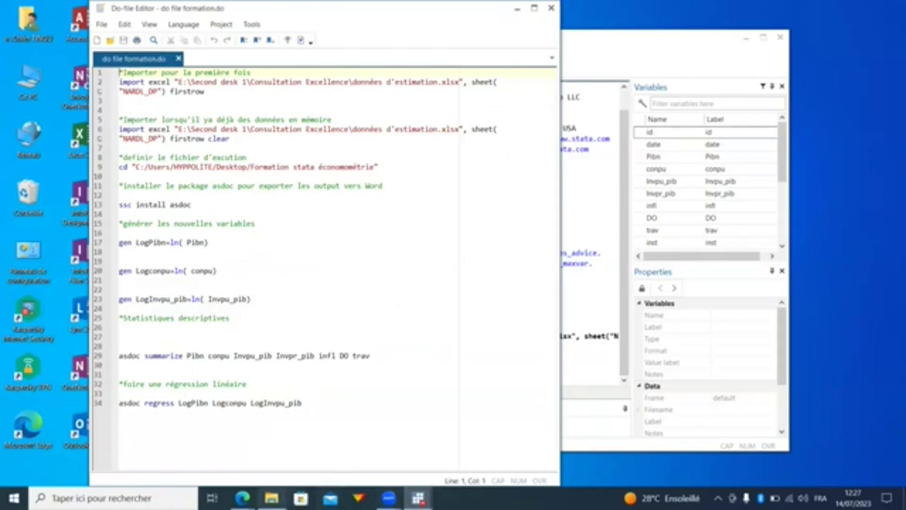
Step: Recall the executed import excel command from the main Stata window's history and copy it
{"action": "left_click", "coordinate": [600, 245]}
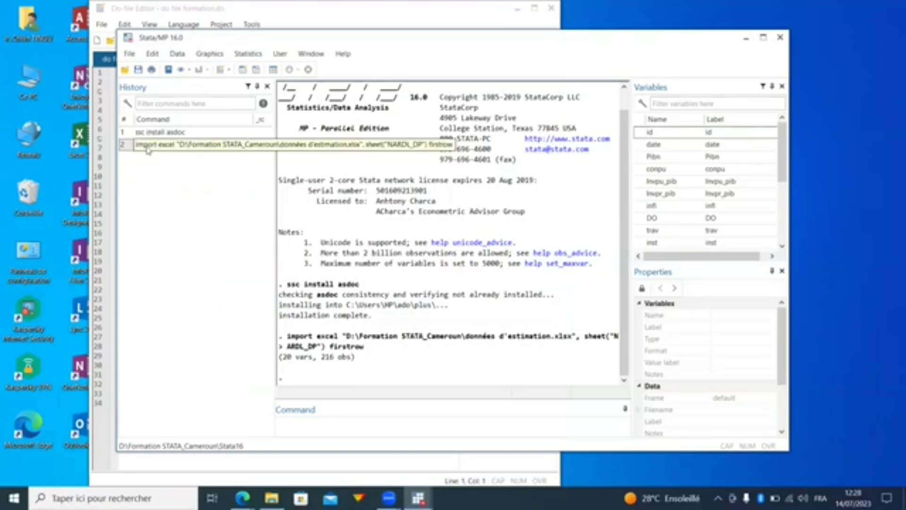
{"action": "left_click", "coordinate": [147, 145]}
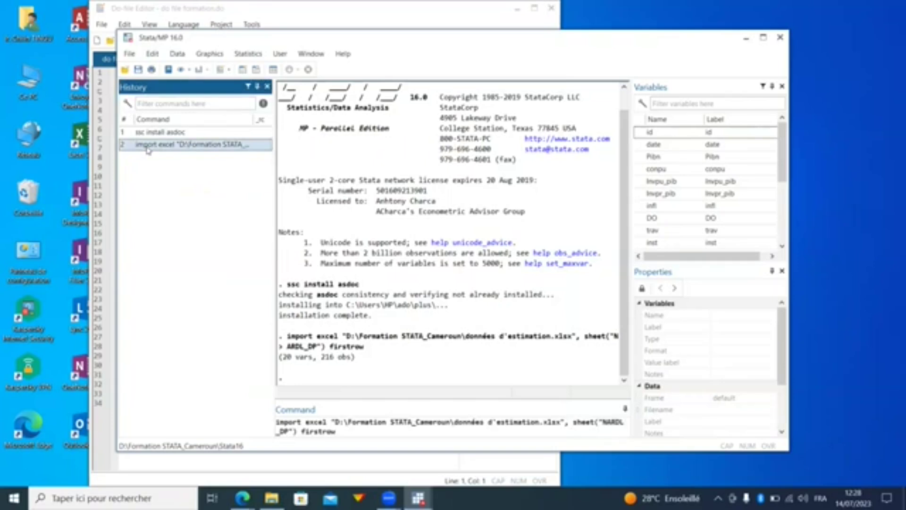
{"action": "left_click", "coordinate": [338, 427]}
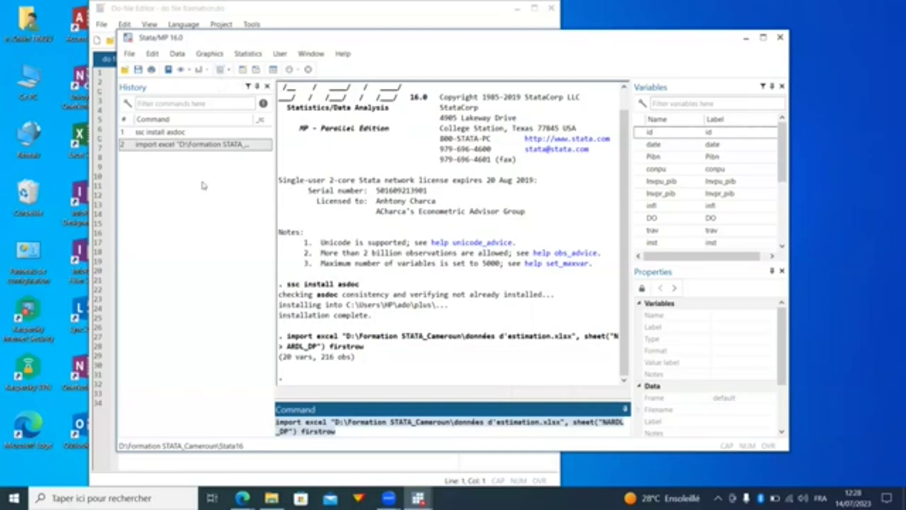
{"action": "left_click", "coordinate": [181, 170]}
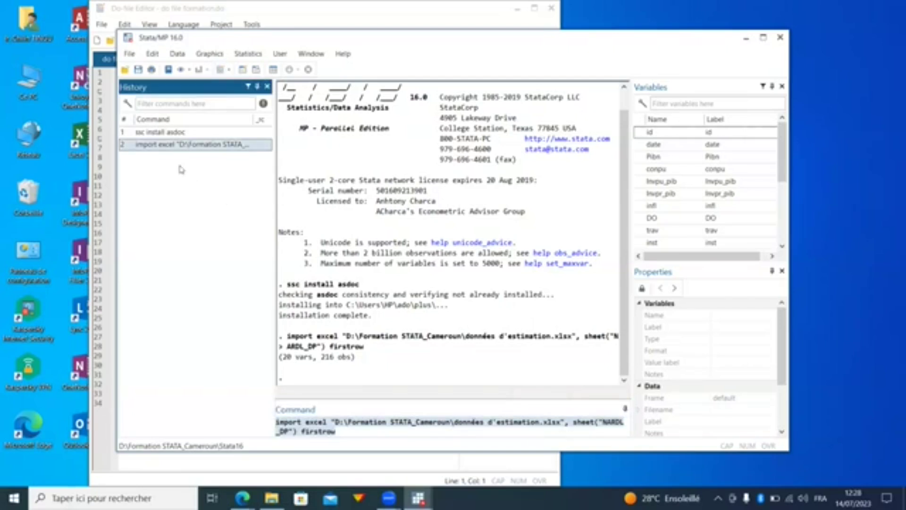
{"action": "right_click", "coordinate": [181, 170]}
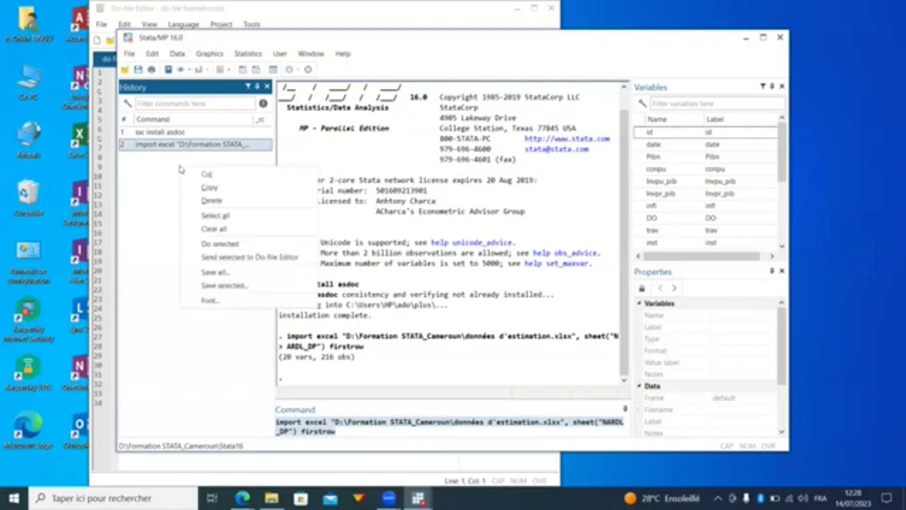
{"action": "left_click", "coordinate": [154, 269]}
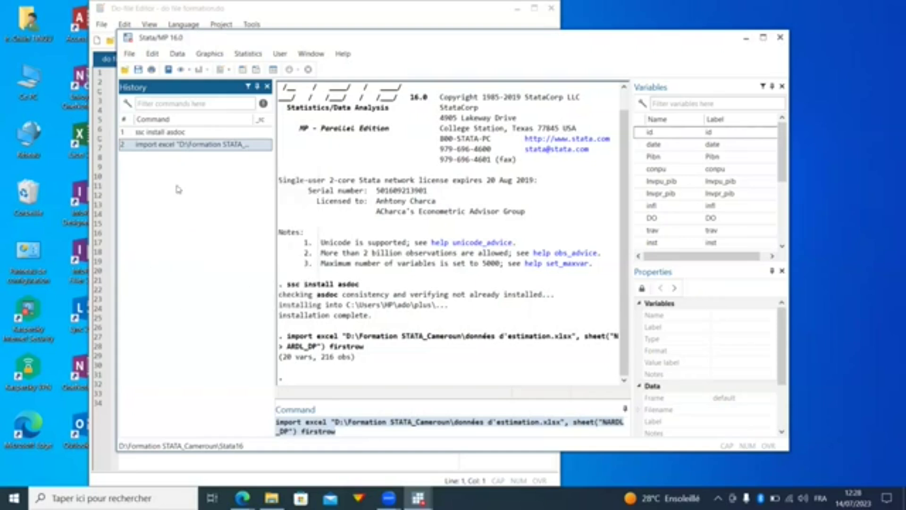
Step: Replace the do-file's first import command with import excel "D:\Formation STATA_Cameroun\données d'estimation.xlsx", sheet("NARDL_DP") firstrow
{"action": "left_click", "coordinate": [228, 69]}
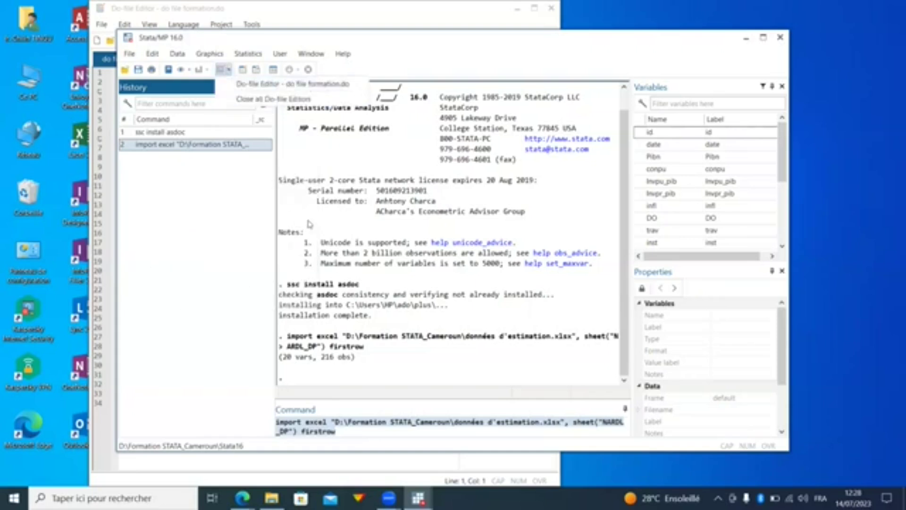
{"action": "left_click", "coordinate": [108, 325]}
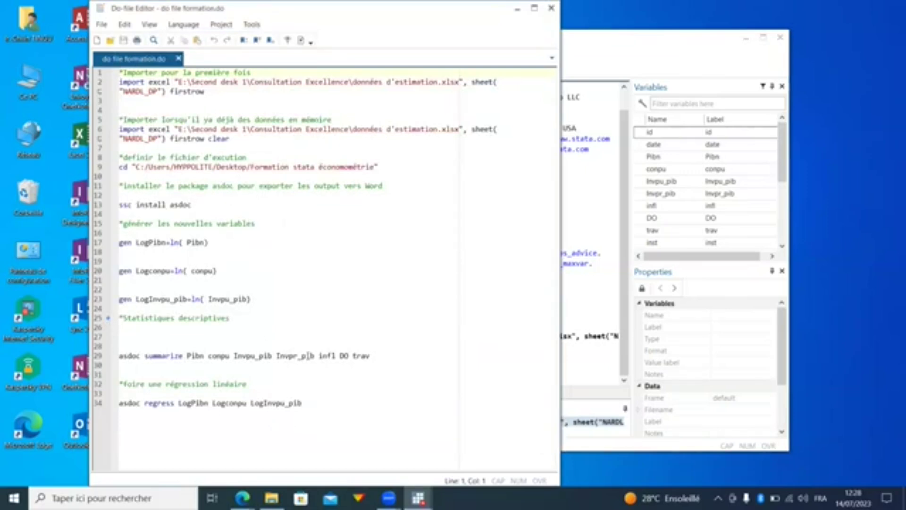
{"action": "left_click_drag", "start_coordinate": [205, 92], "coordinate": [116, 84]}
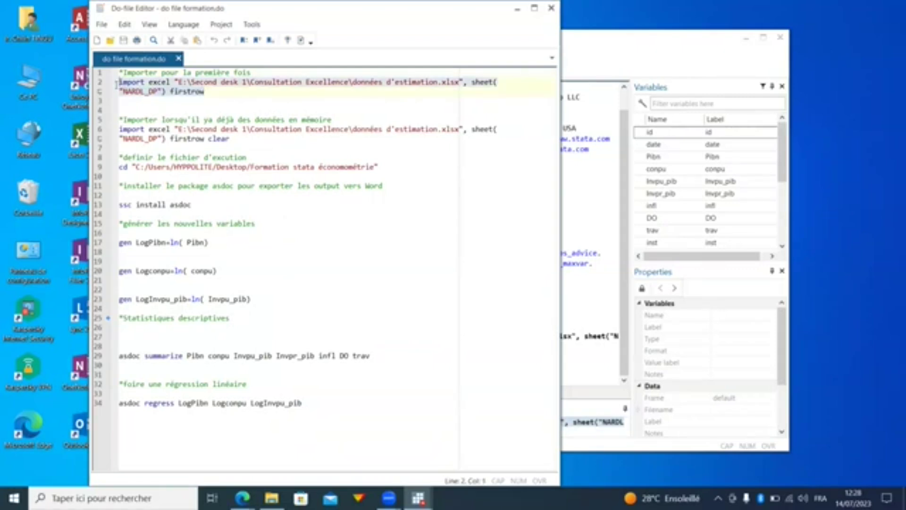
{"action": "type", "text": "import excel \"D:\\Formation STATA_Cameroun\\données d'estimation.xlsx\", sheet(\"NARDL_DP\") firstrow"}
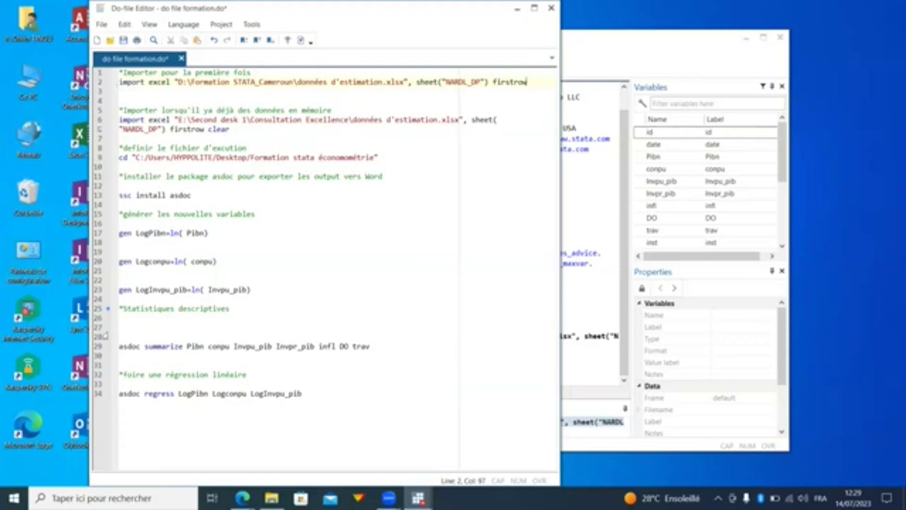
Step: Select the do-file's summarize command, and clear the recalled import excel command from the main Stata window's command line
{"action": "left_click_drag", "start_coordinate": [371, 346], "coordinate": [145, 348]}
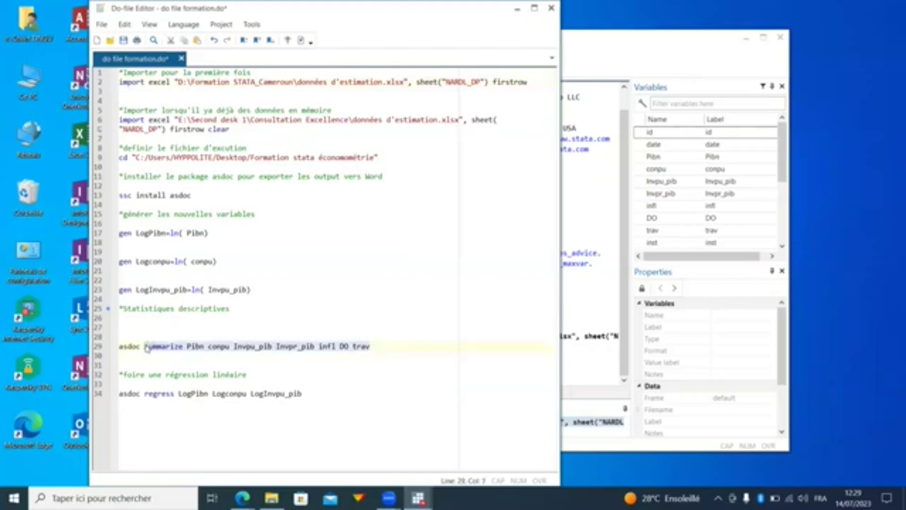
{"action": "left_click", "coordinate": [577, 359]}
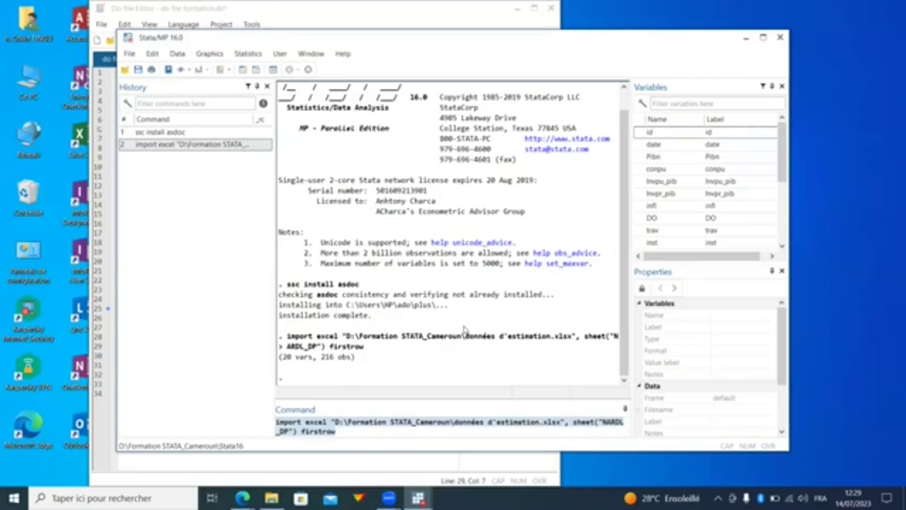
{"action": "left_click", "coordinate": [382, 407]}
{"action": "key", "text": "BackSpace"}
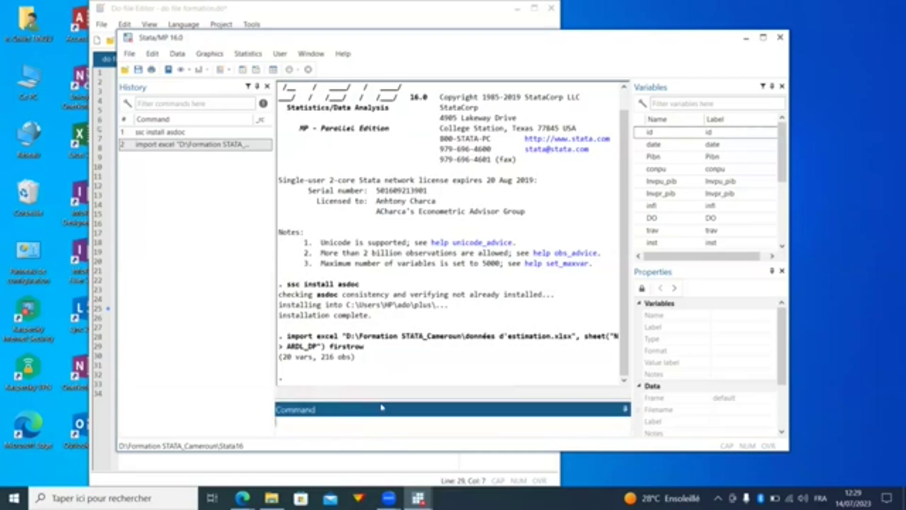
{"action": "type", "text": "ss"}
{"action": "type", "text": "c in"}
{"action": "type", "text": "s"}
{"action": "key", "text": "BackSpace"}
{"action": "key", "text": "BackSpace"}
{"action": "key", "text": "BackSpace"}
{"action": "key", "text": "BackSpace"}
{"action": "key", "text": "BackSpace"}
{"action": "key", "text": "BackSpace"}
{"action": "key", "text": "BackSpace"}
{"action": "left_click", "coordinate": [303, 457]}
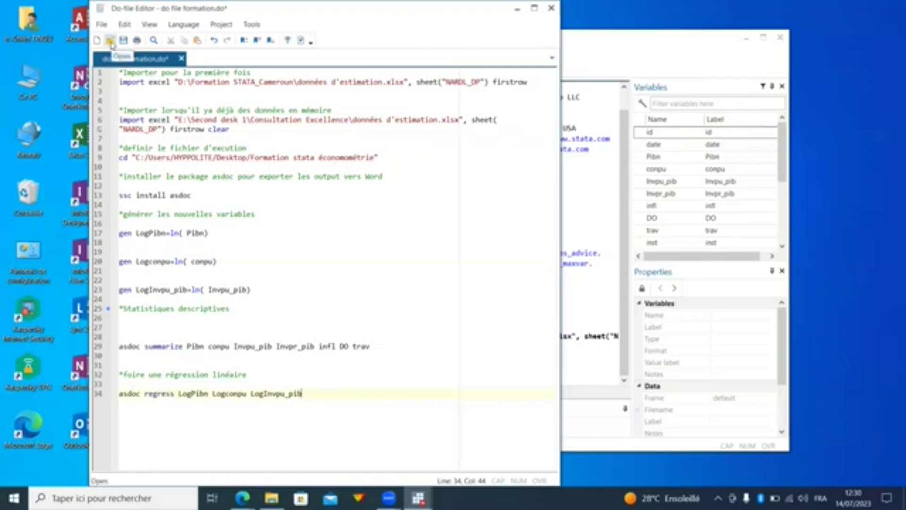
Step: Copy the folder path D:\Formation STATA_Cameroun from File Explorer and return to do file formation.do in Stata's Do-file Editor
{"action": "left_click", "coordinate": [593, 211]}
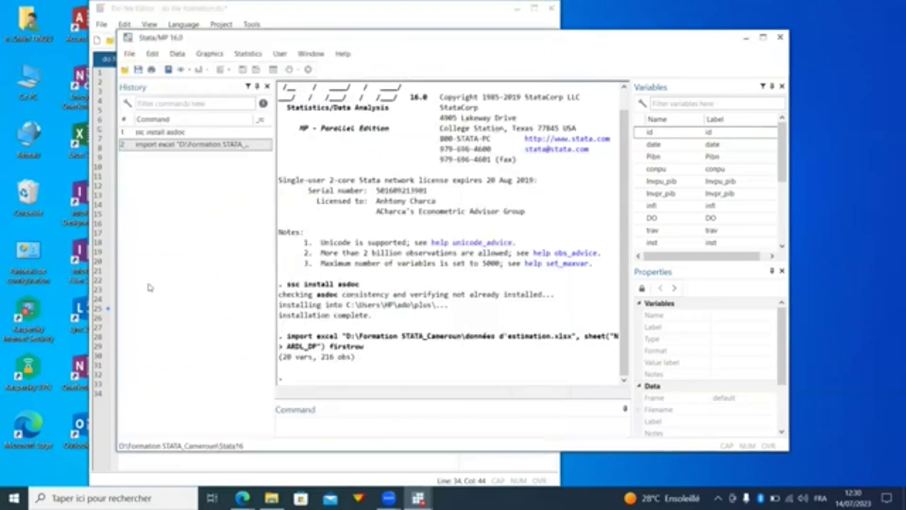
{"action": "left_click", "coordinate": [271, 498]}
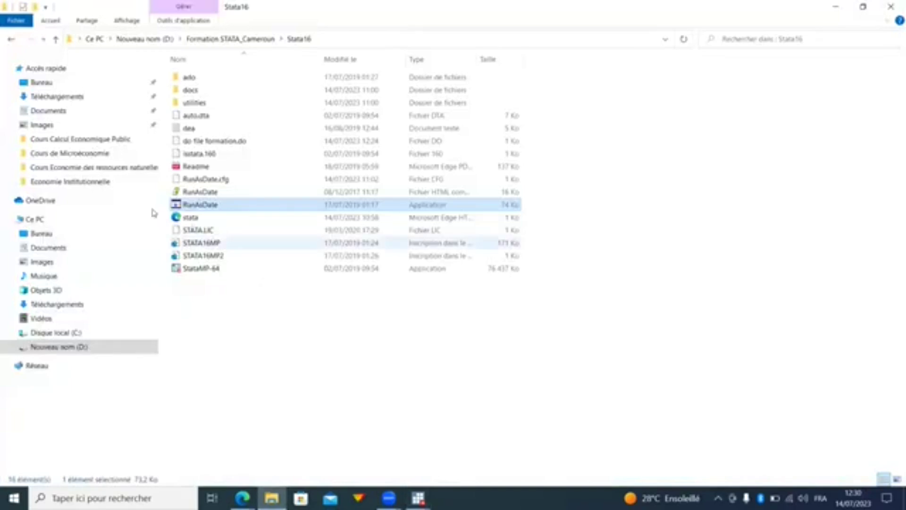
{"action": "left_click", "coordinate": [70, 347]}
{"action": "double_click", "coordinate": [242, 269]}
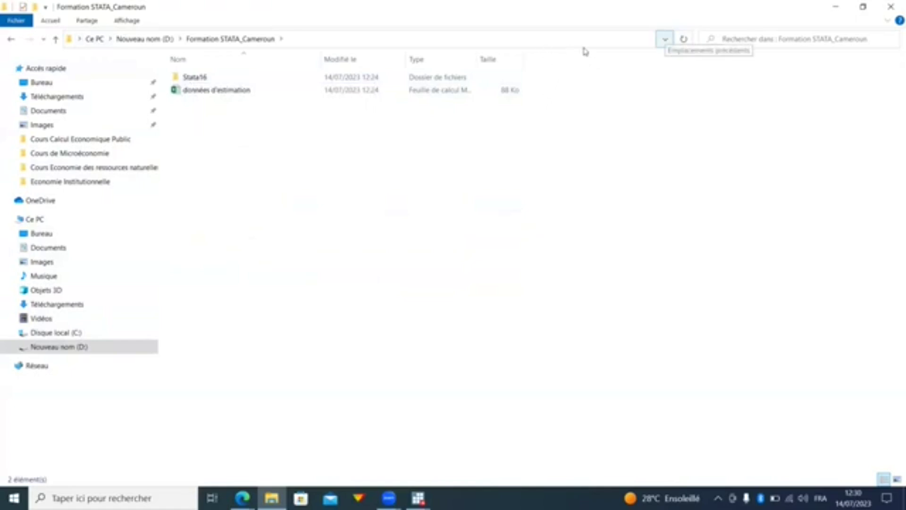
{"action": "left_click", "coordinate": [665, 39]}
{"action": "key", "text": "ctrl+c"}
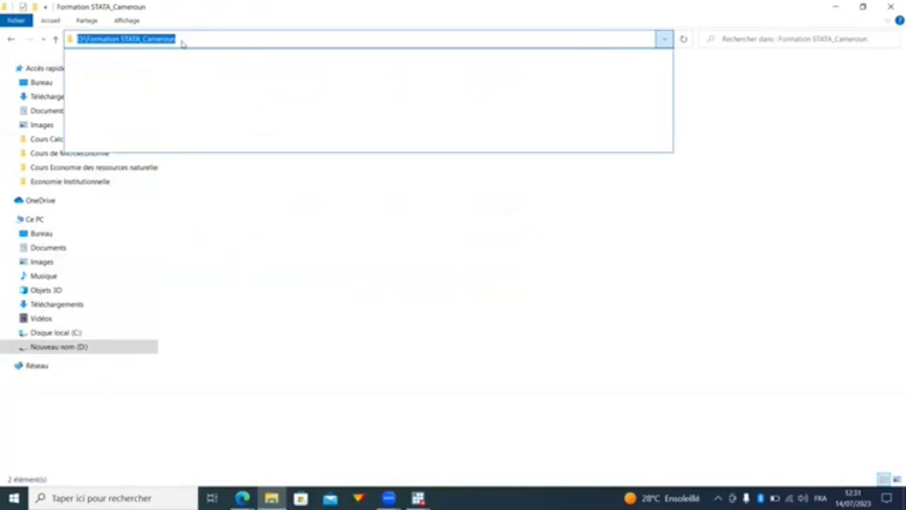
{"action": "left_click", "coordinate": [310, 231]}
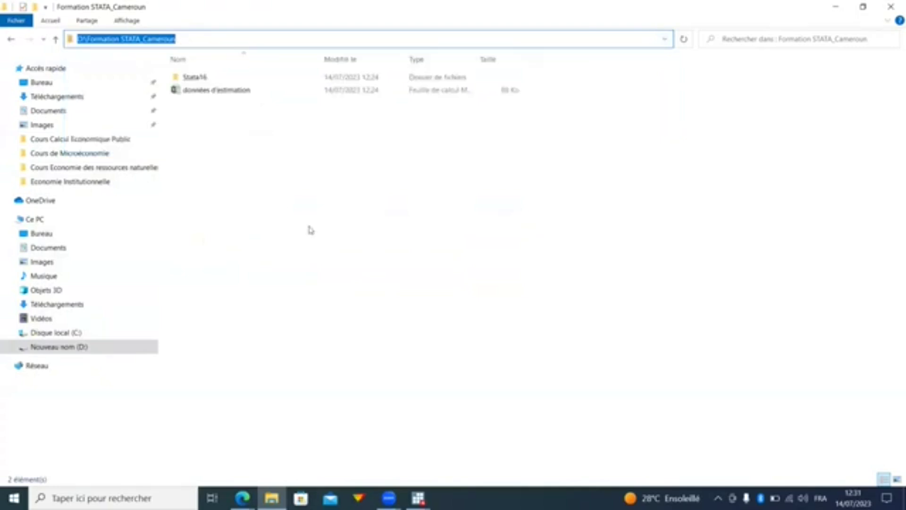
{"action": "left_click", "coordinate": [419, 498]}
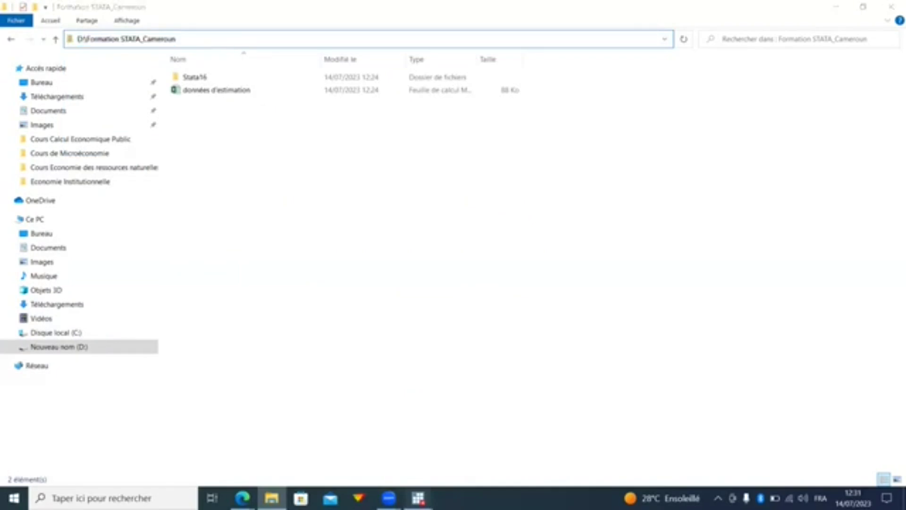
{"action": "left_click", "coordinate": [411, 456]}
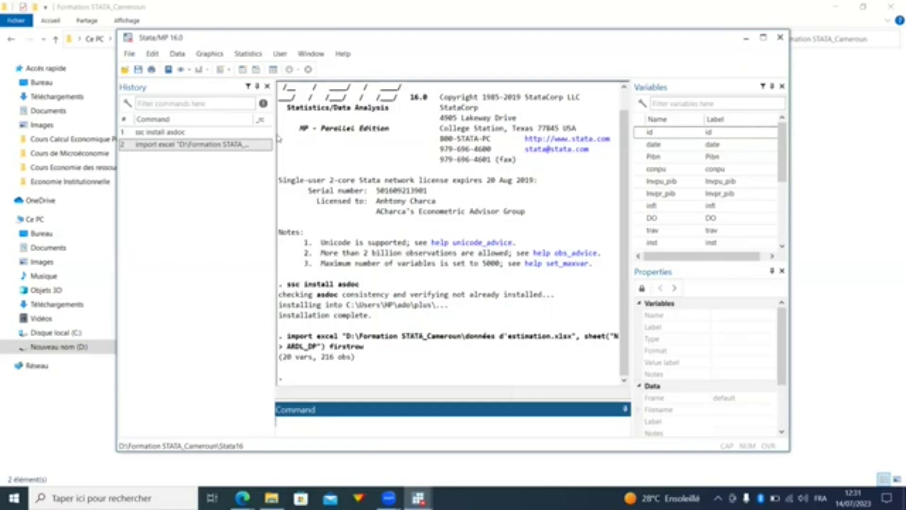
{"action": "left_click", "coordinate": [419, 495]}
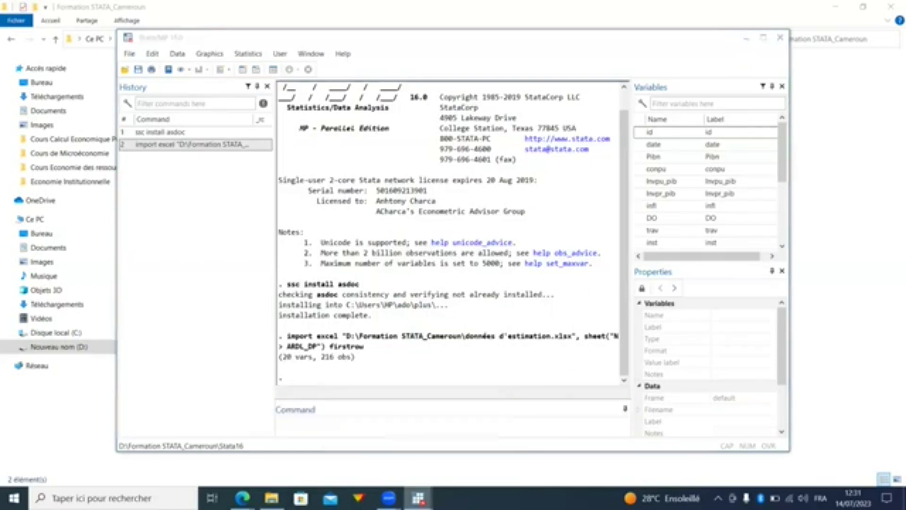
{"action": "left_click", "coordinate": [467, 429]}
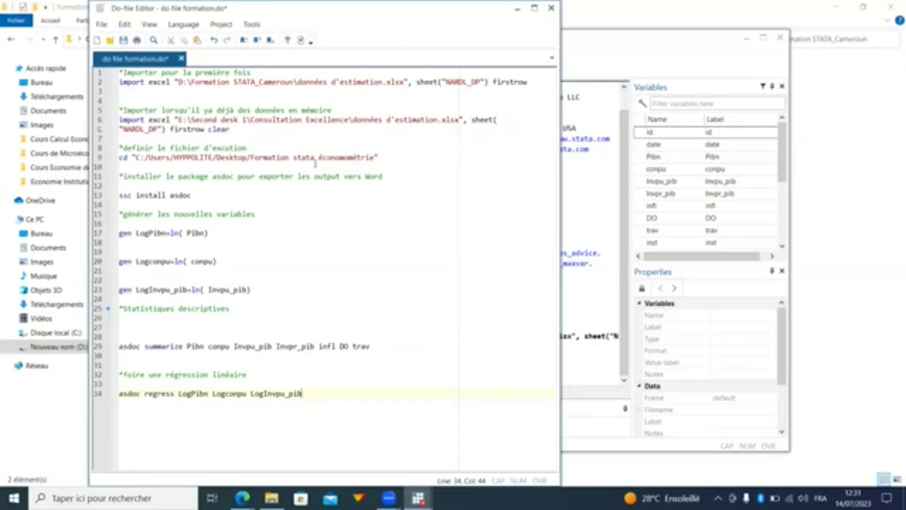
{"action": "left_click", "coordinate": [221, 165]}
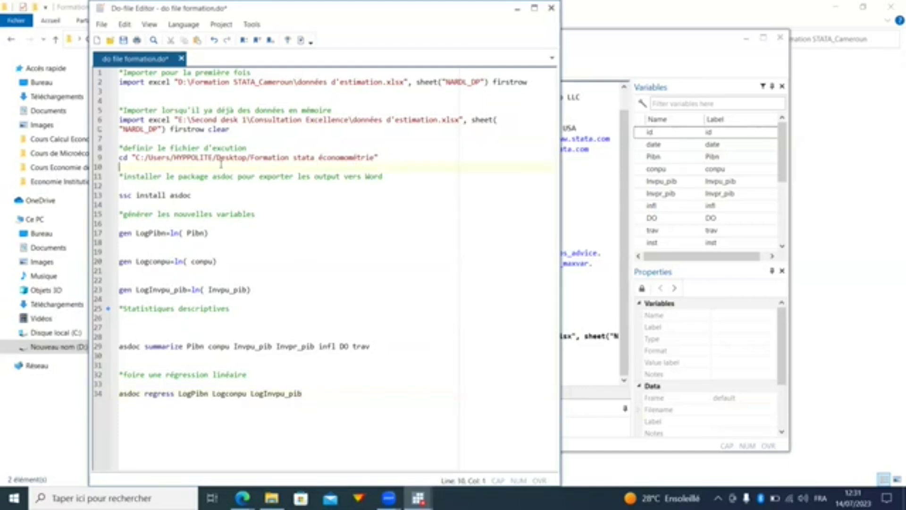
{"action": "key", "text": "ctrl+v"}
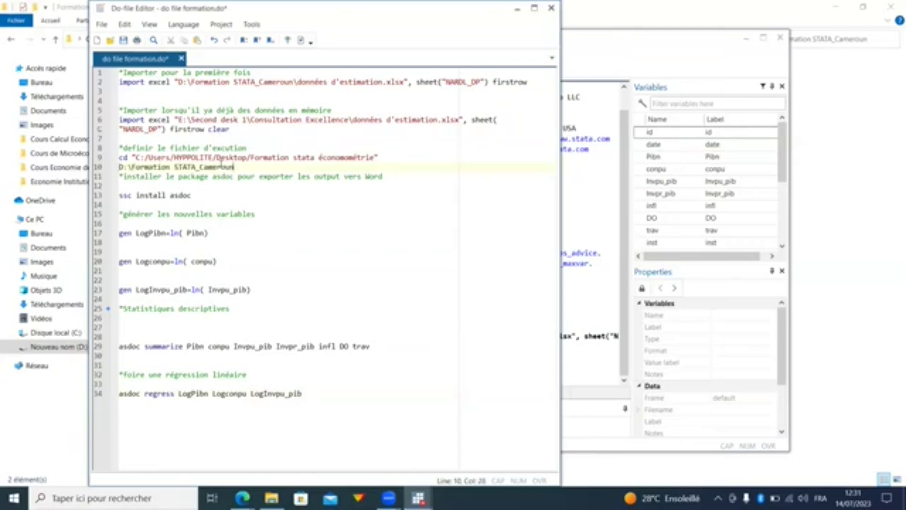
{"action": "key", "text": "BackSpace"}
{"action": "key", "text": "BackSpace"}
{"action": "key", "text": "BackSpace"}
{"action": "key", "text": "BackSpace"}
{"action": "key", "text": "BackSpace"}
{"action": "key", "text": "BackSpace"}
{"action": "key", "text": "BackSpace"}
{"action": "key", "text": "BackSpace"}
{"action": "key", "text": "BackSpace"}
{"action": "key", "text": "BackSpace"}
{"action": "key", "text": "BackSpace"}
{"action": "key", "text": "BackSpace"}
{"action": "key", "text": "BackSpace"}
{"action": "key", "text": "BackSpace"}
{"action": "key", "text": "BackSpace"}
{"action": "key", "text": "BackSpace"}
{"action": "key", "text": "BackSpace"}
{"action": "key", "text": "BackSpace"}
{"action": "key", "text": "BackSpace"}
{"action": "key", "text": "BackSpace"}
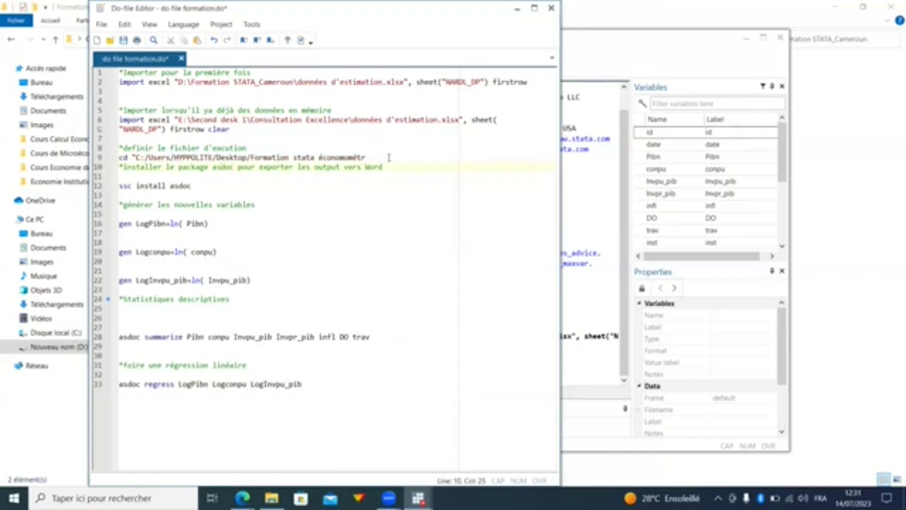
Step: Replace the path in the do-file's cd command so that it reads cd "D:/Formation STATA_Cameroun", with a forward slash and straight closing quote
{"action": "left_click_drag", "start_coordinate": [364, 157], "coordinate": [136, 159]}
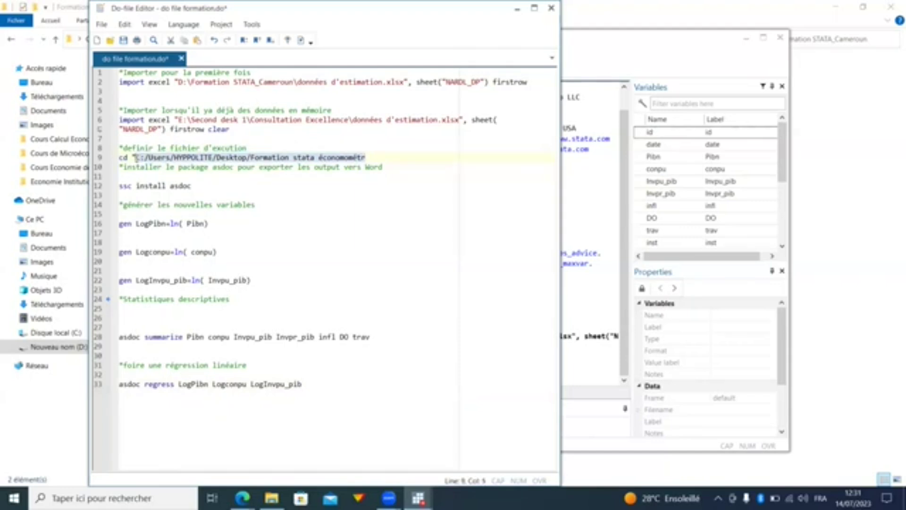
{"action": "key", "text": "ctrl+v"}
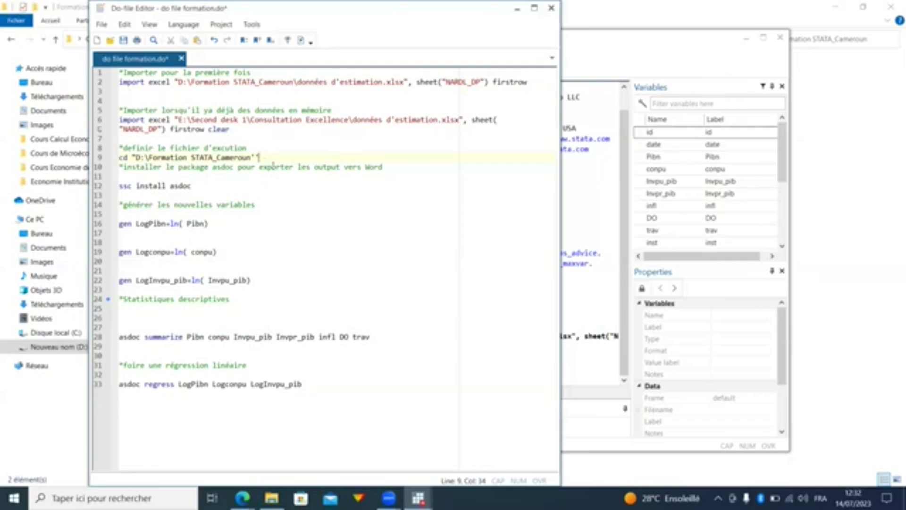
{"action": "key", "text": "BackSpace"}
{"action": "key", "text": "BackSpace"}
{"action": "type", "text": "\""}
{"action": "left_click", "coordinate": [147, 157]}
{"action": "left_click", "coordinate": [147, 157]}
{"action": "key", "text": "Delete"}
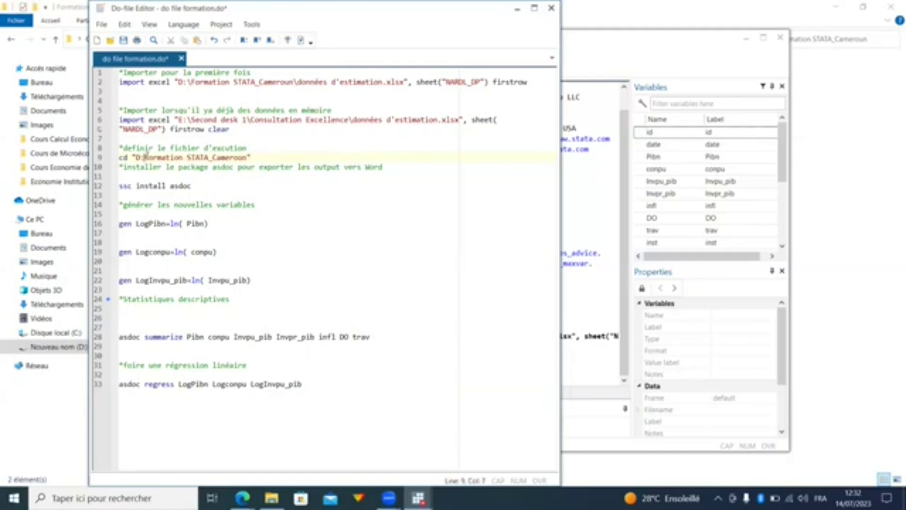
{"action": "key", "text": "Caps_Lock"}
{"action": "type", "text": "/"}
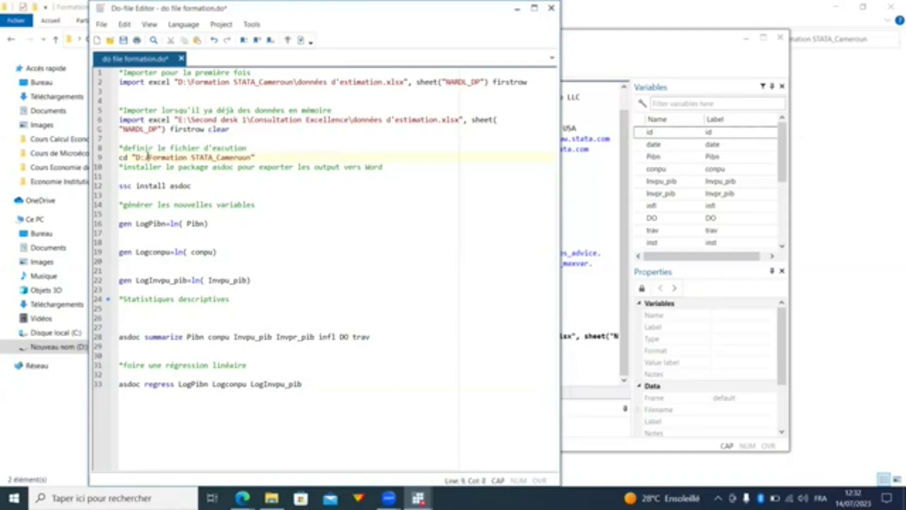
{"action": "key", "text": "Caps_Lock"}
Step: Run only the cd "D:/Formation STATA_Cameroun" line of the do-file and check its output in the main Stata window
{"action": "left_click_drag", "start_coordinate": [256, 159], "coordinate": [109, 161]}
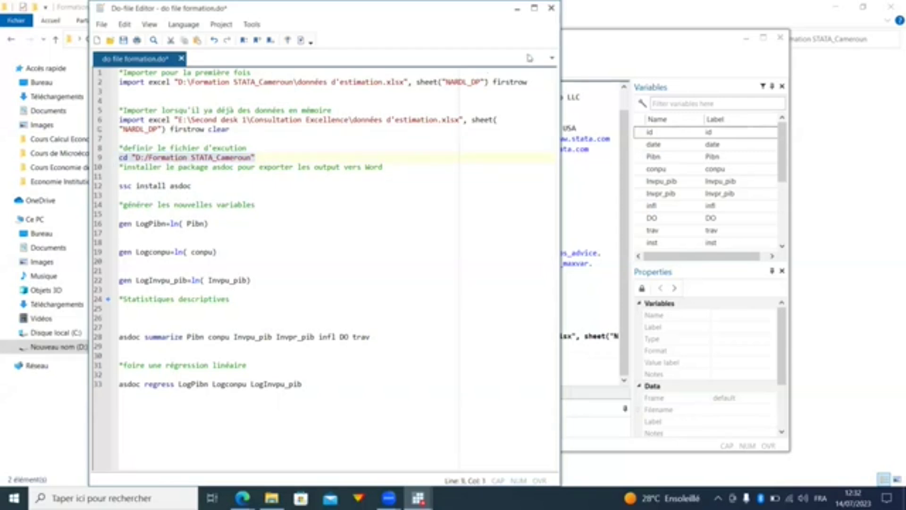
{"action": "left_click", "coordinate": [301, 41]}
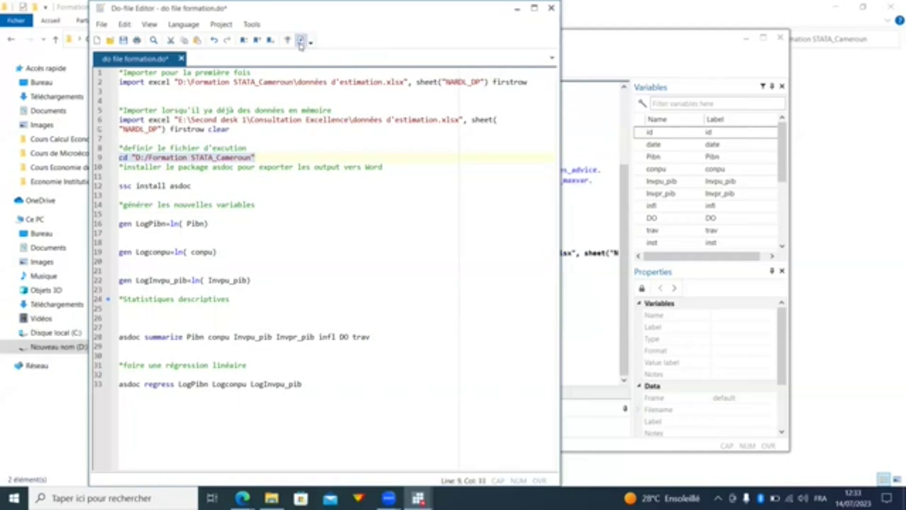
{"action": "left_click", "coordinate": [605, 272]}
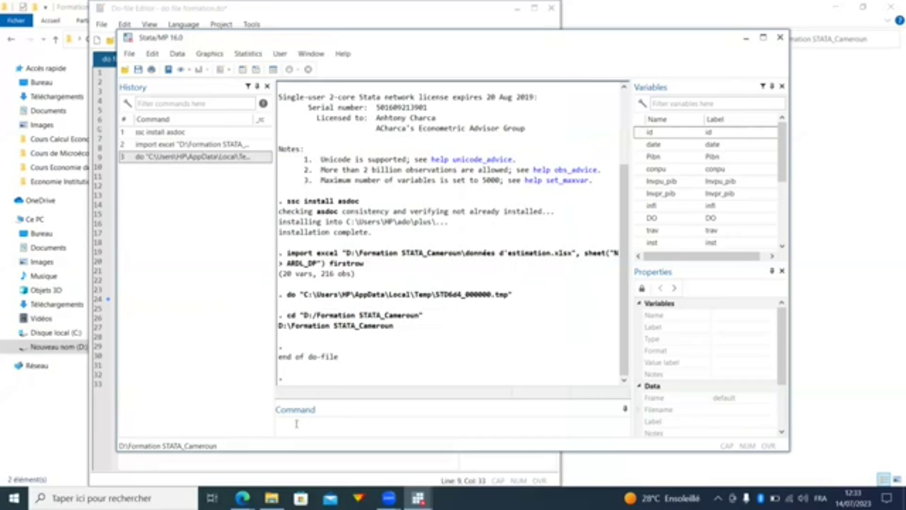
Step: Run the do-file's asdoc summarize command for Pibn, conpu, Invpu_pib, Invpr_pib, infl, DO and trav, and bring up its output
{"action": "left_click", "coordinate": [110, 273]}
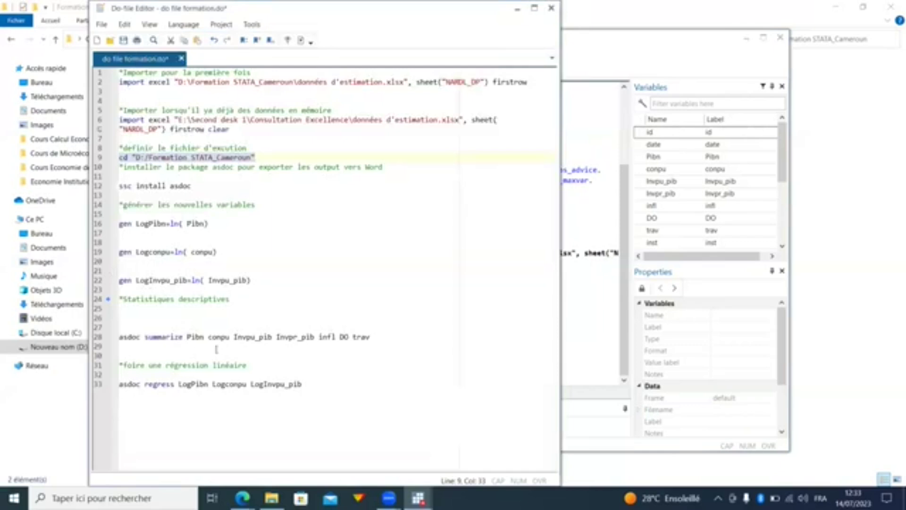
{"action": "left_click", "coordinate": [372, 339]}
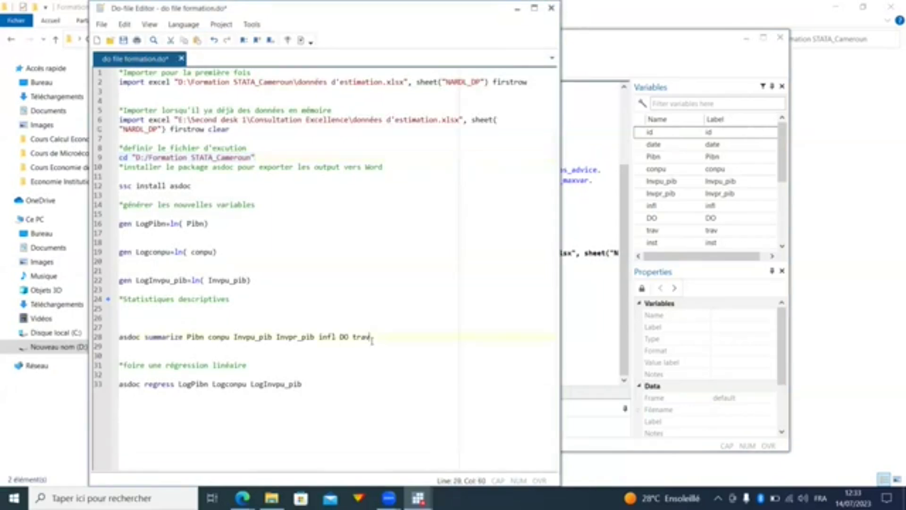
{"action": "left_click_drag", "start_coordinate": [372, 339], "coordinate": [145, 336]}
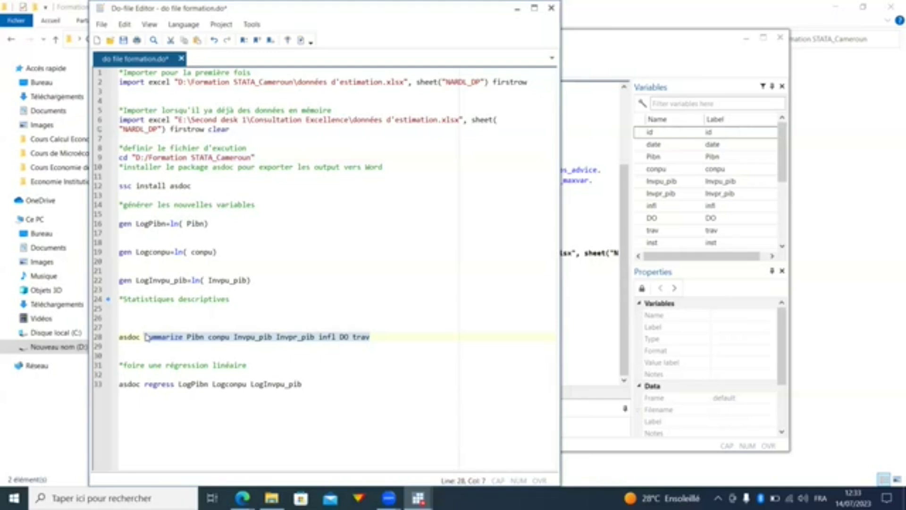
{"action": "left_click", "coordinate": [302, 41]}
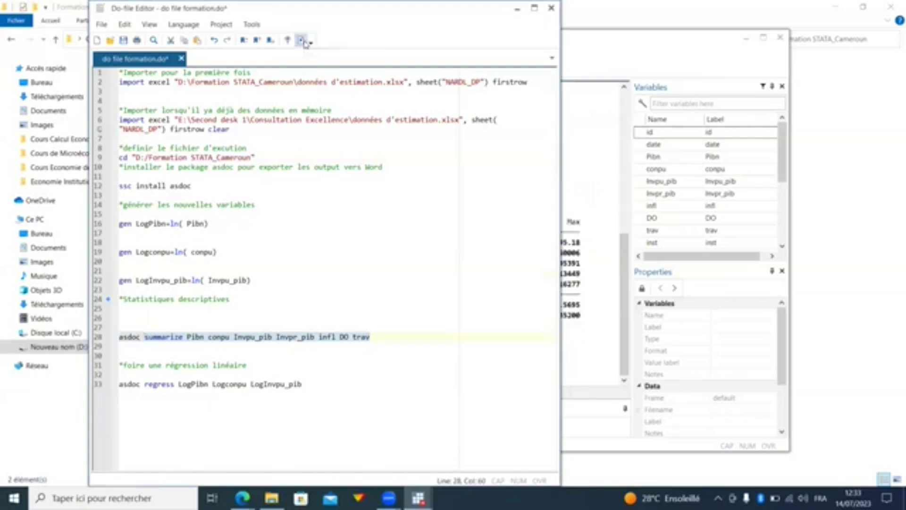
{"action": "left_click", "coordinate": [625, 383]}
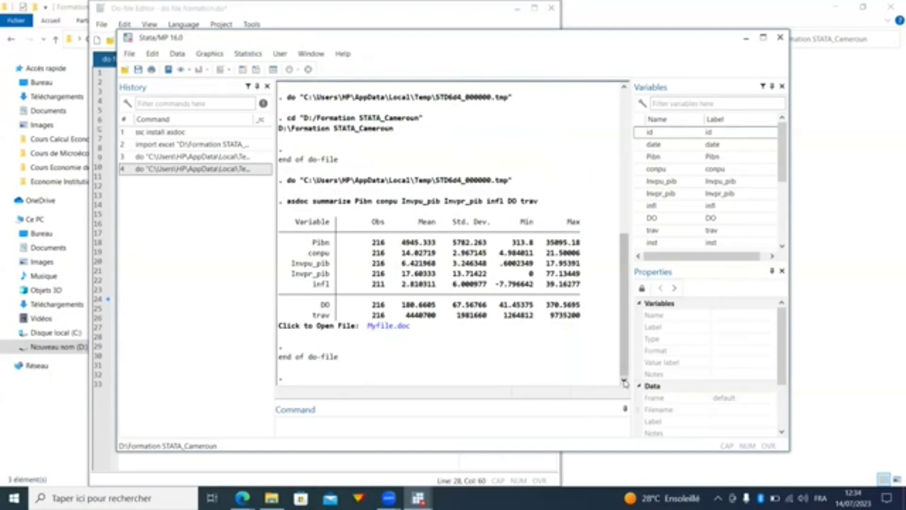
Step: Open the exported Myfile.doc in Word, select its whole content, and compare the descriptive statistics table with the Stata output
{"action": "left_click", "coordinate": [381, 326]}
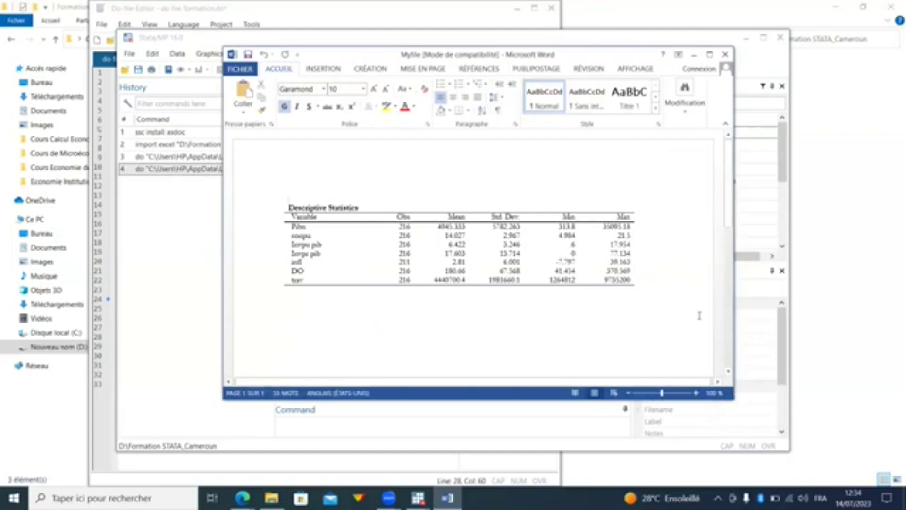
{"action": "left_click", "coordinate": [381, 325]}
{"action": "scroll", "coordinate": [582, 293], "scroll_direction": "down", "scroll_amount": 3}
{"action": "key", "text": "ctrl+a"}
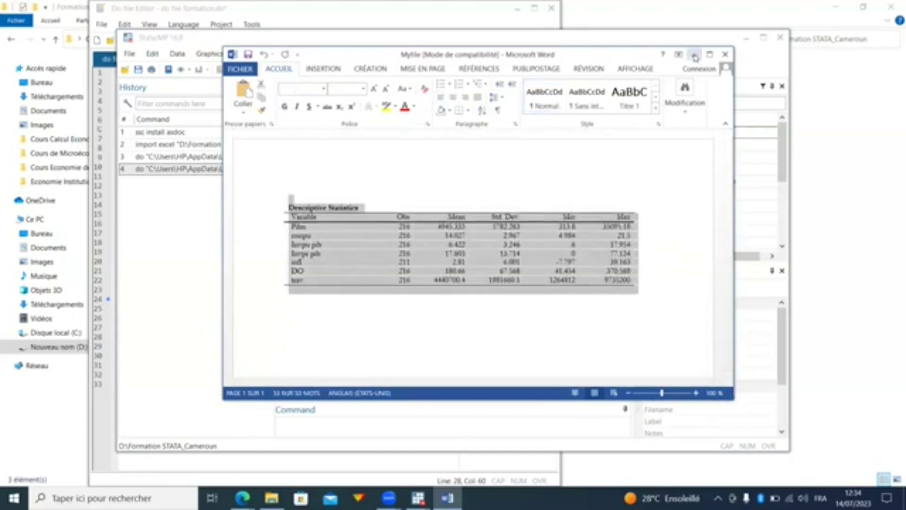
{"action": "left_click", "coordinate": [695, 56]}
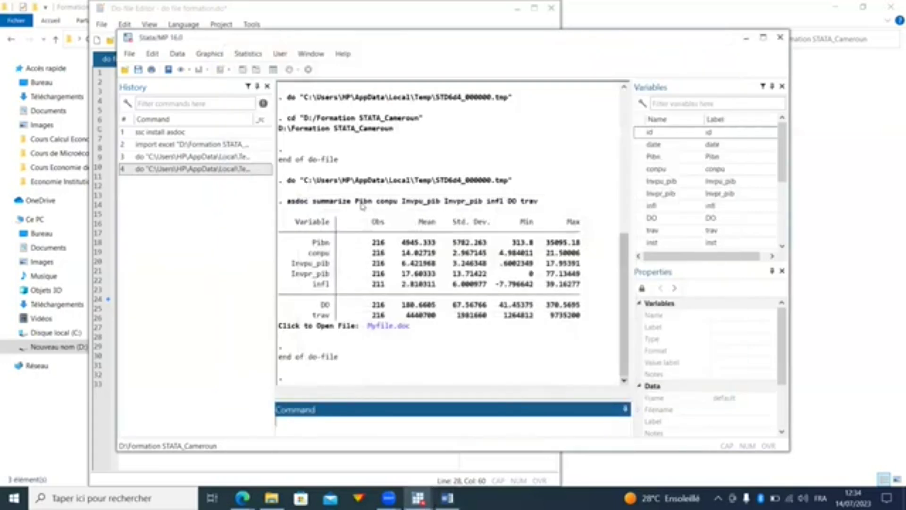
{"action": "left_click", "coordinate": [447, 498]}
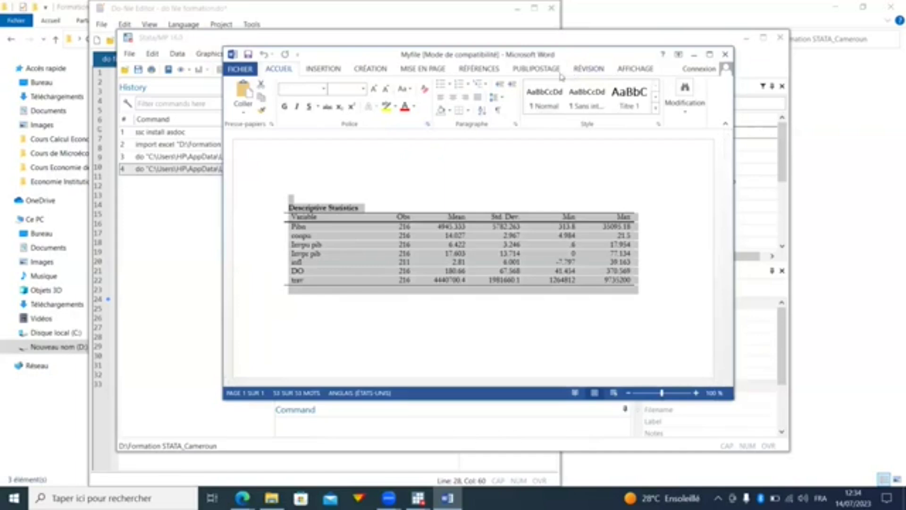
{"action": "left_click", "coordinate": [383, 69]}
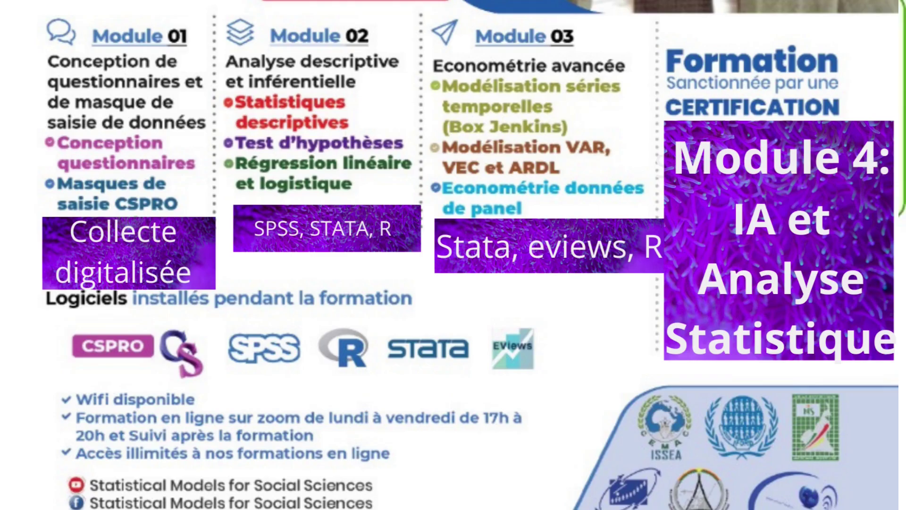